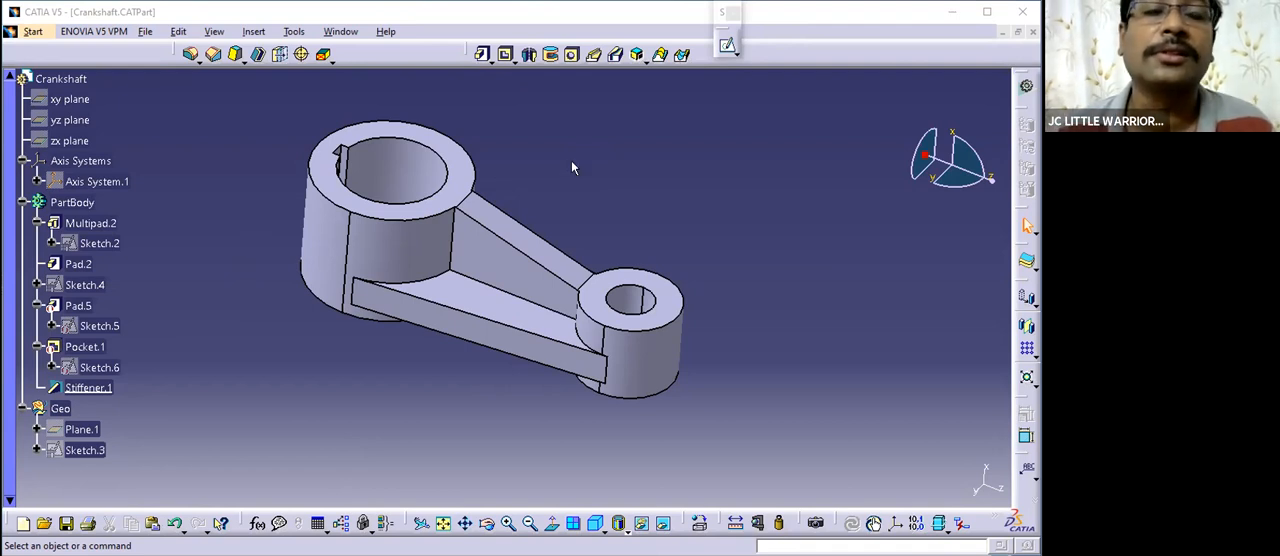
- Examine the crankshaft's two bosses, keyway, connecting arm and stiffener from several angles and distances
middle_click_drag(424, 197, 551, 243)
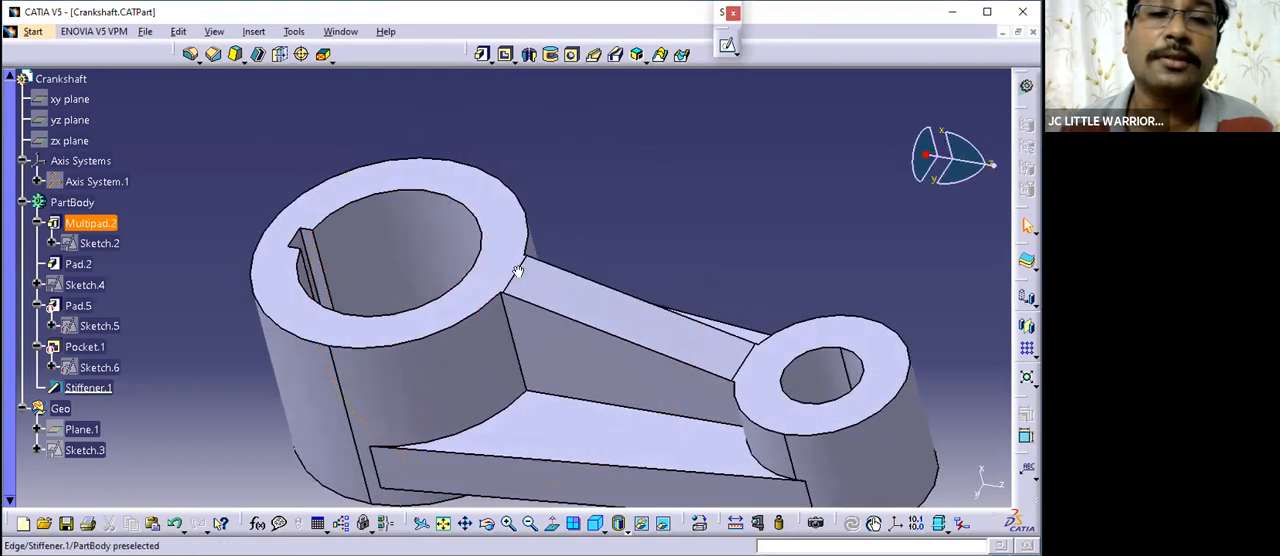
middle_click_drag(628, 175, 580, 200)
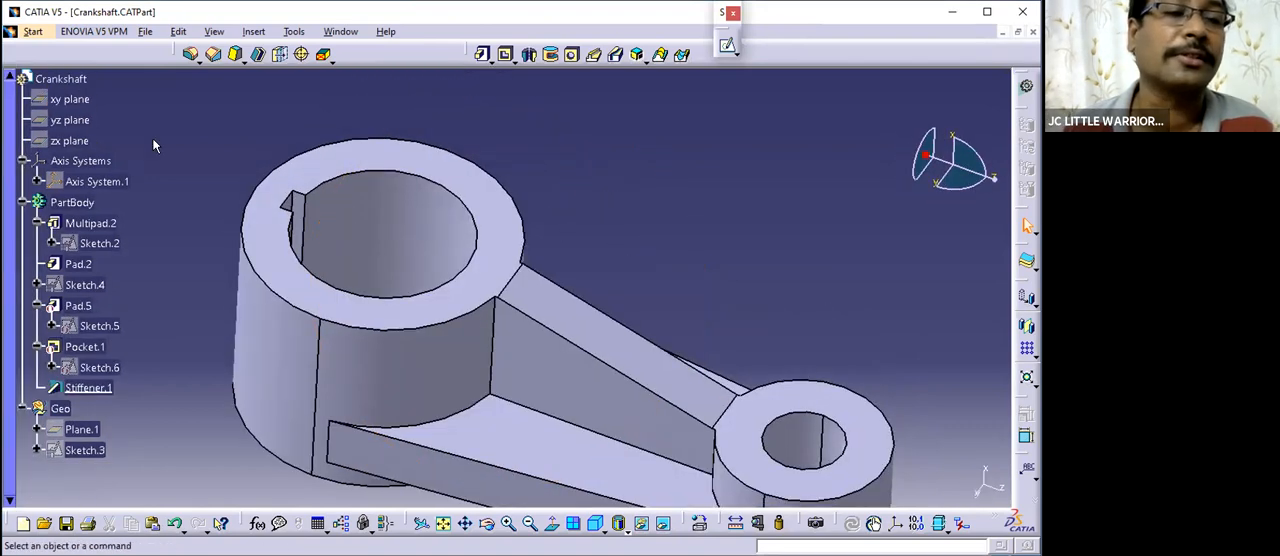
middle_click_drag(605, 286, 555, 266)
middle_click_drag(685, 394, 618, 374)
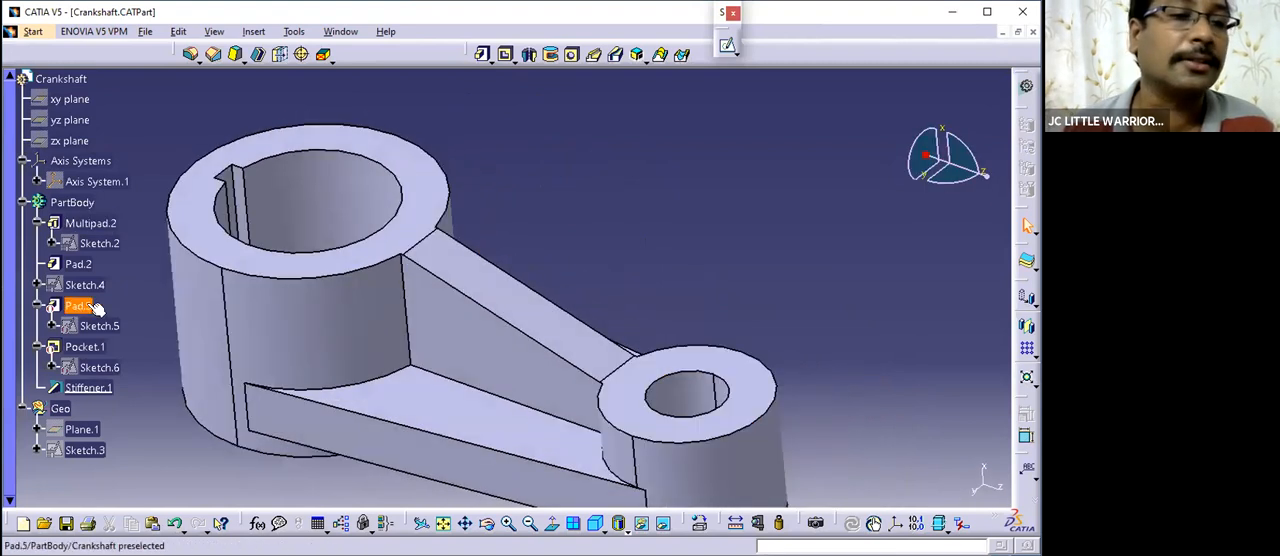
middle_click_drag(267, 315, 603, 288)
middle_click_drag(371, 381, 657, 380)
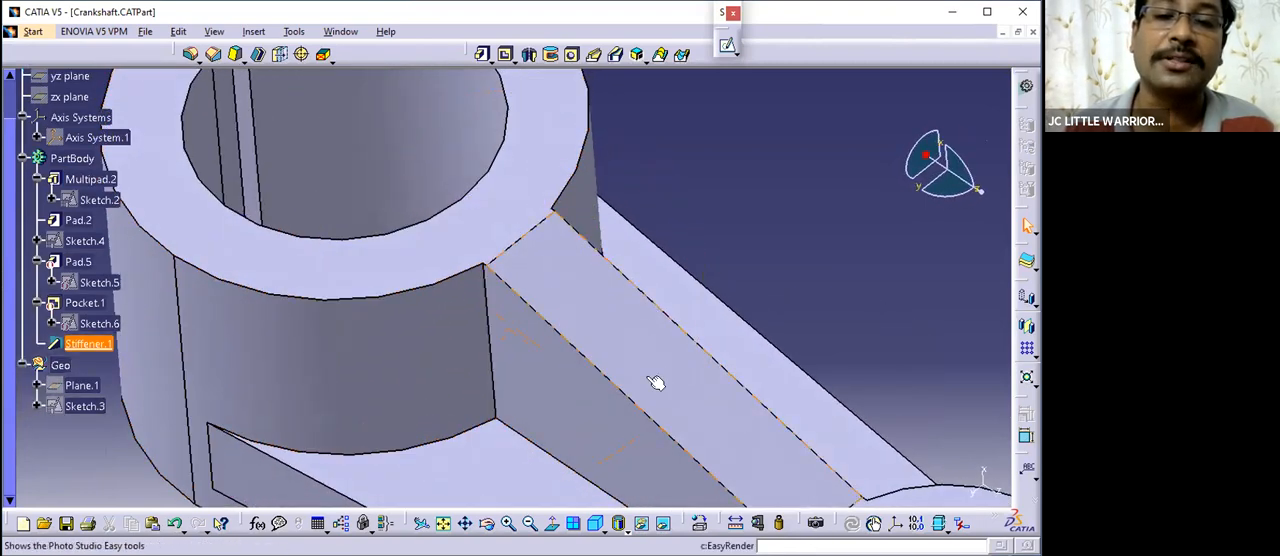
middle_click_drag(466, 263, 615, 210)
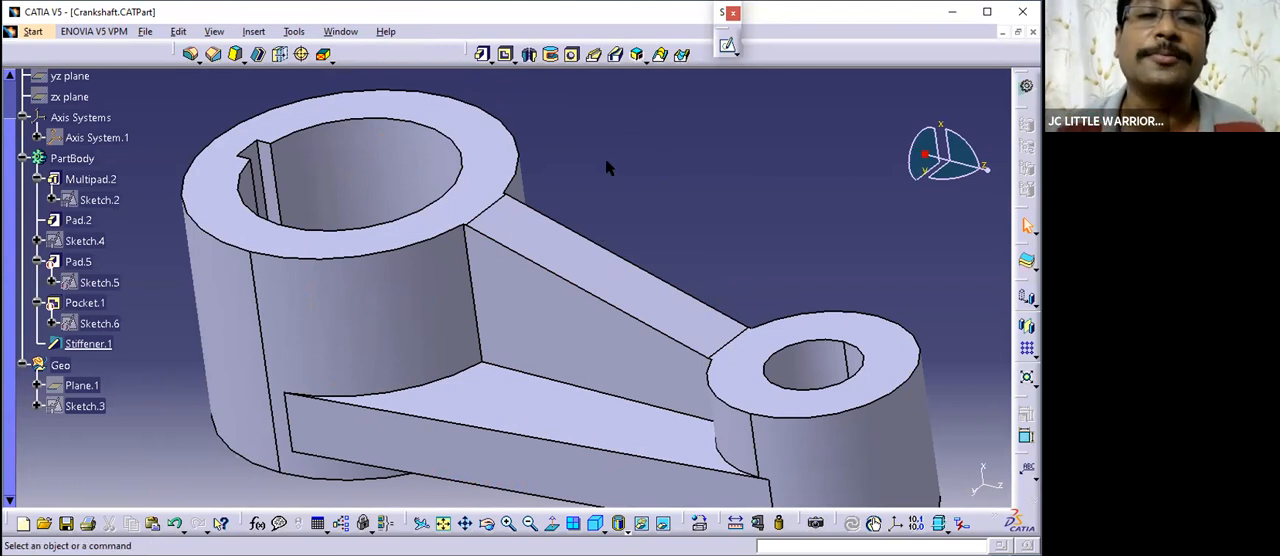
middle_click_drag(633, 214, 613, 145)
middle_click_drag(694, 249, 611, 223)
middle_click_drag(650, 260, 590, 198)
middle_click_drag(591, 309, 645, 129)
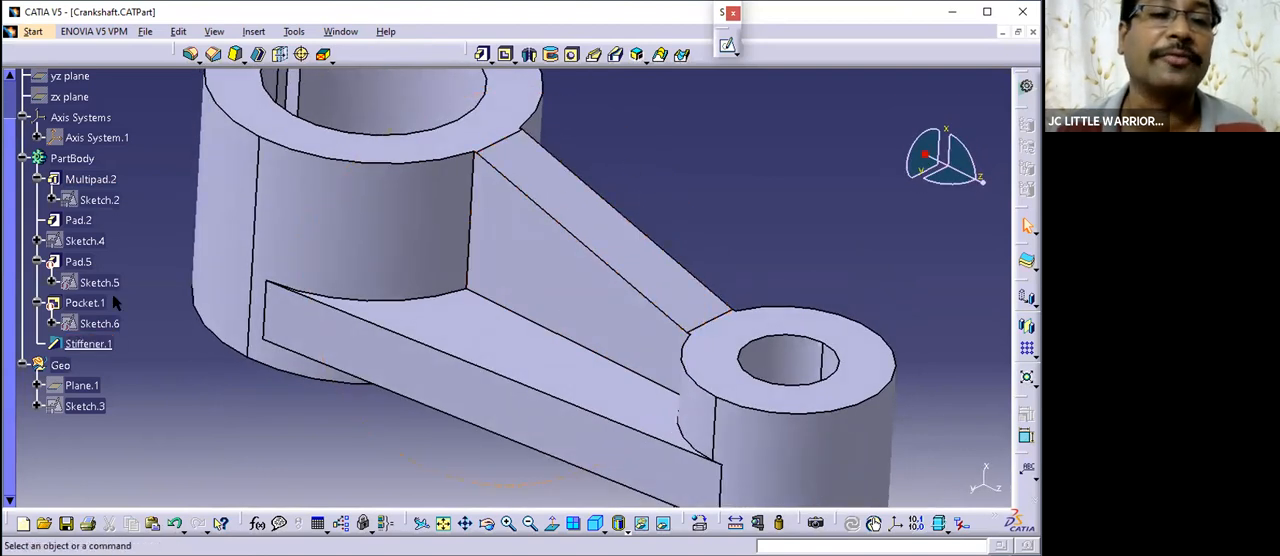
left_click_drag(12, 174, 12, 130)
middle_click_drag(658, 238, 632, 236)
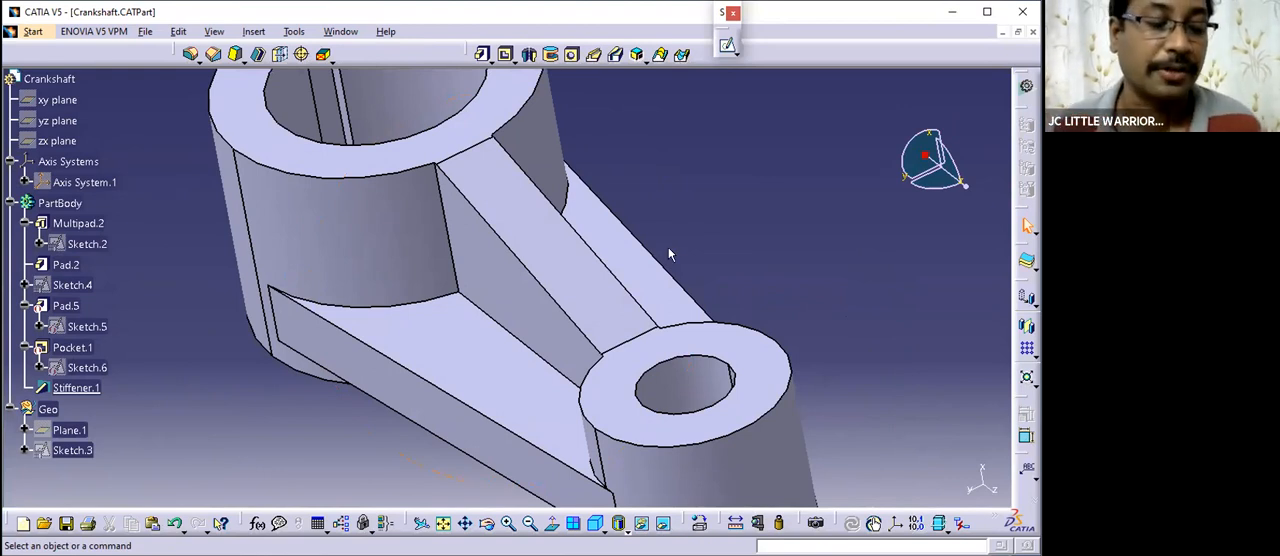
middle_click_drag(571, 286, 532, 270)
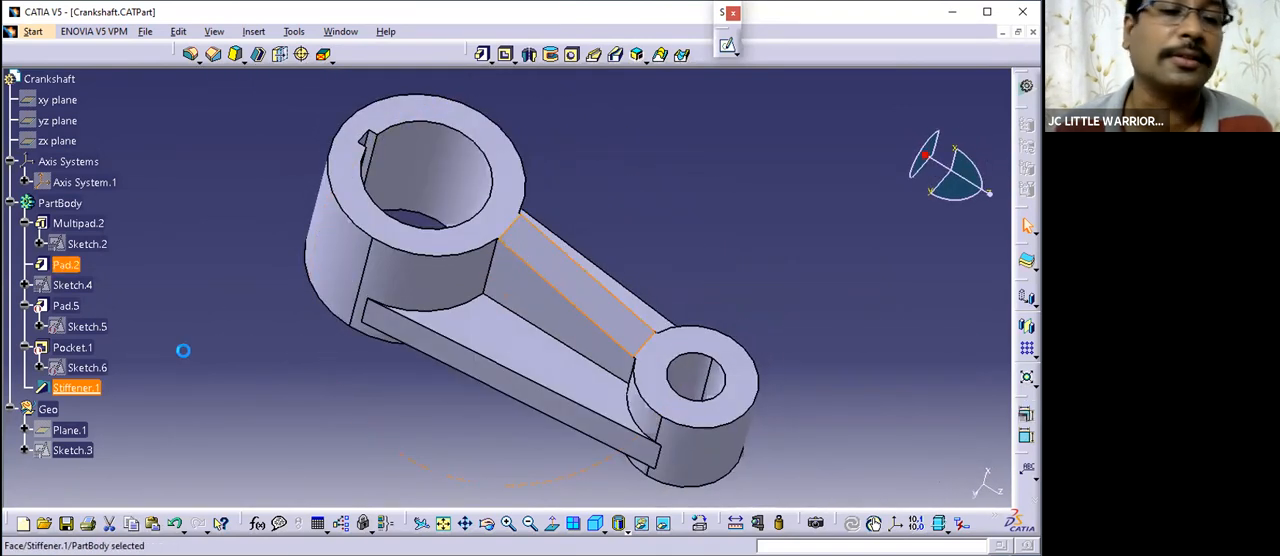
- Open the stiffener's definition and its profile, Sketch.4, for editing
scroll(131, 340, "down", 1)
left_click(88, 344)
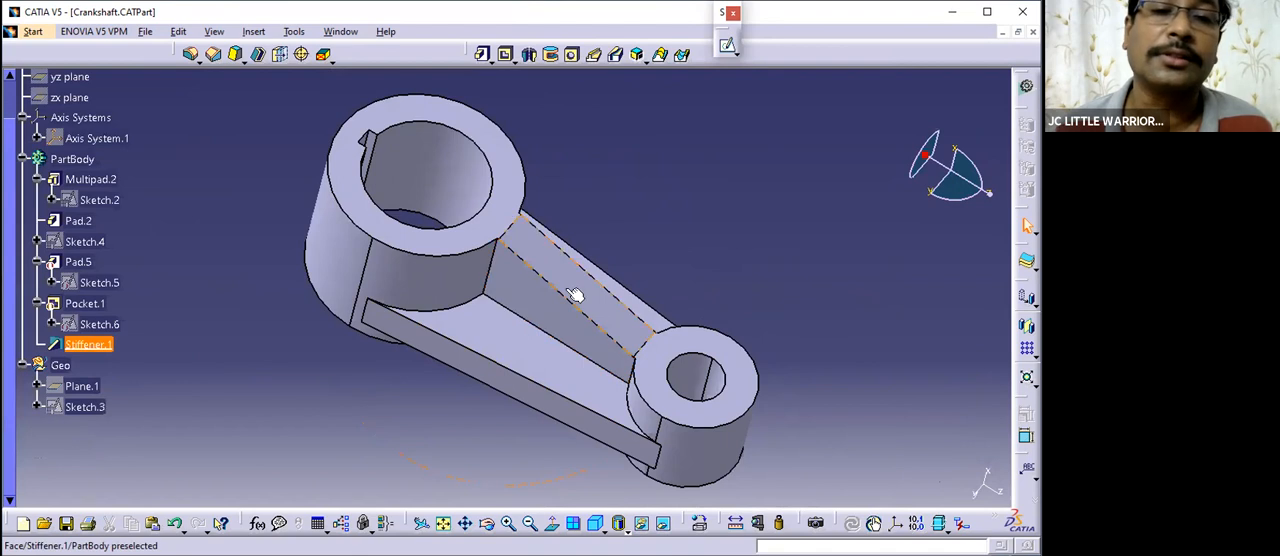
double_click(565, 288)
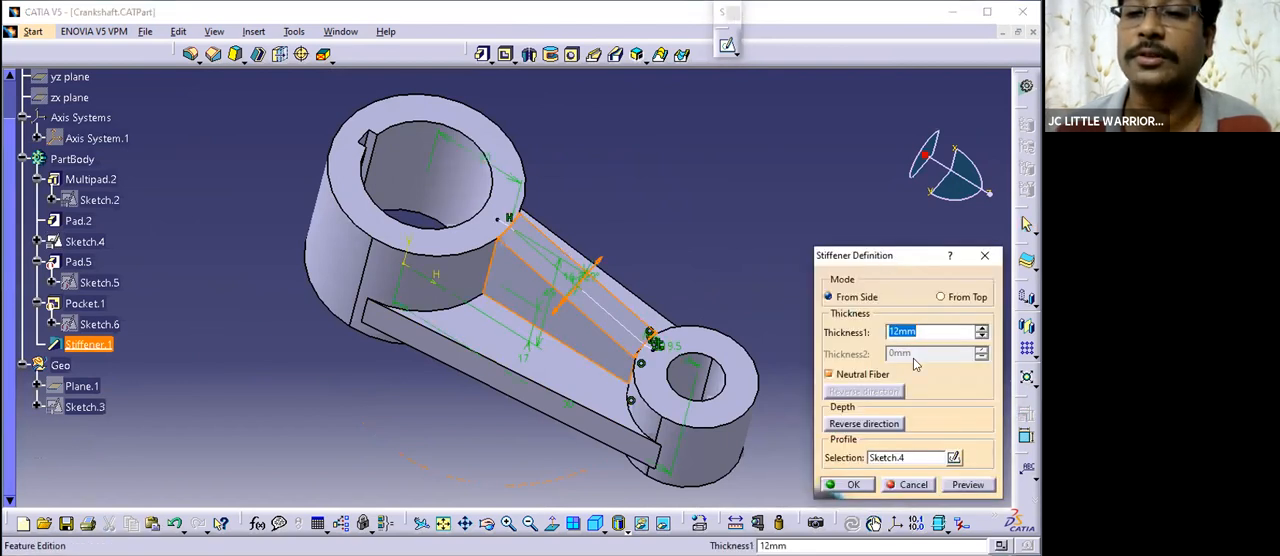
left_click(916, 356)
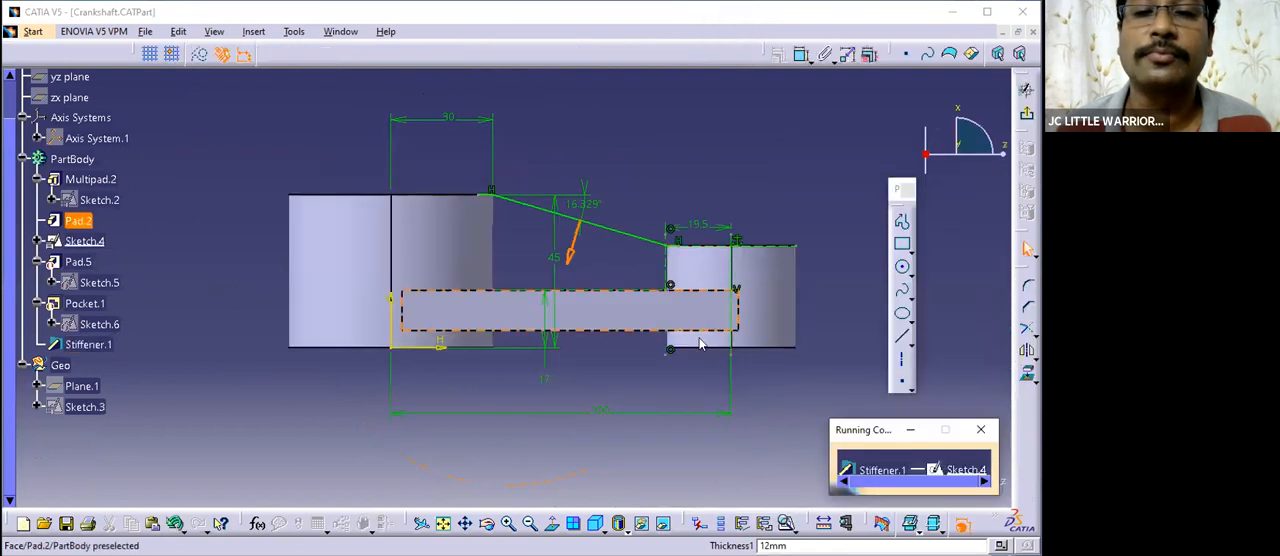
- Dimension the short horizontal profile line on top of the large boss and set its length to 5 mm
mouse_move(598, 186)
middle_mouse_down()
mouse_move(540, 194)
mouse_move(534, 143)
mouse_move(506, 203)
middle_mouse_up()
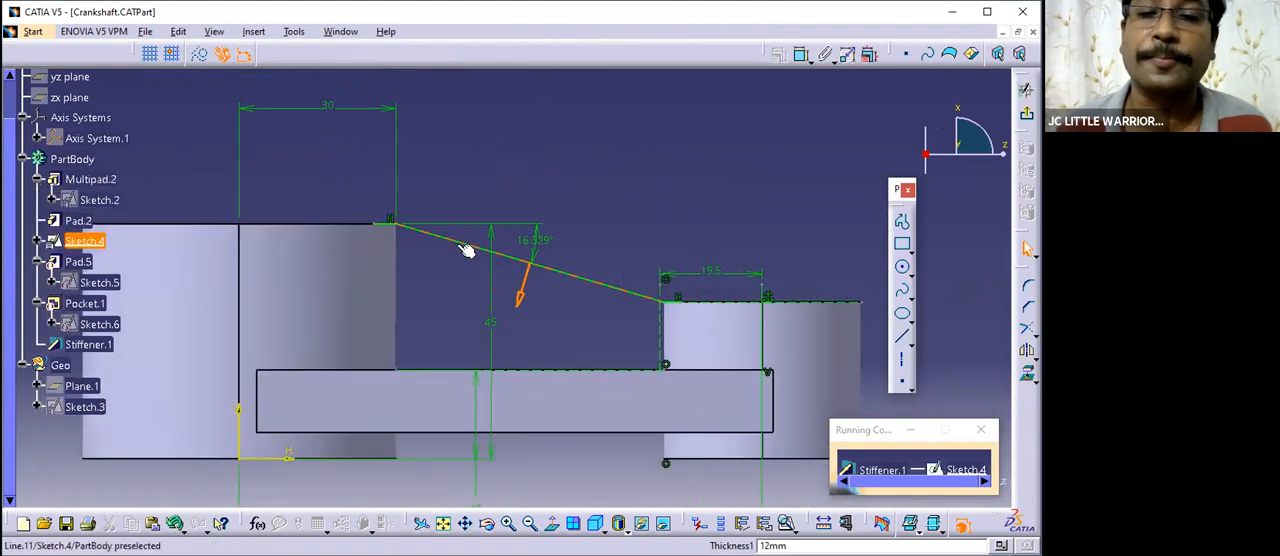
mouse_move(415, 262)
middle_mouse_down()
mouse_move(420, 304)
mouse_move(387, 256)
middle_mouse_up()
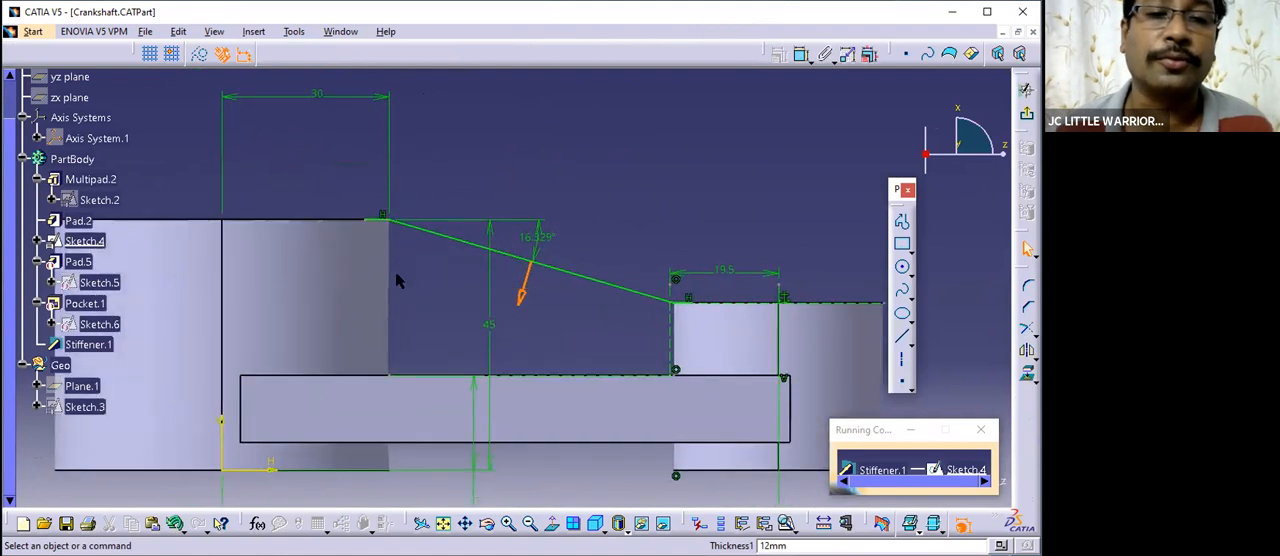
middle_click_drag(409, 263, 412, 305)
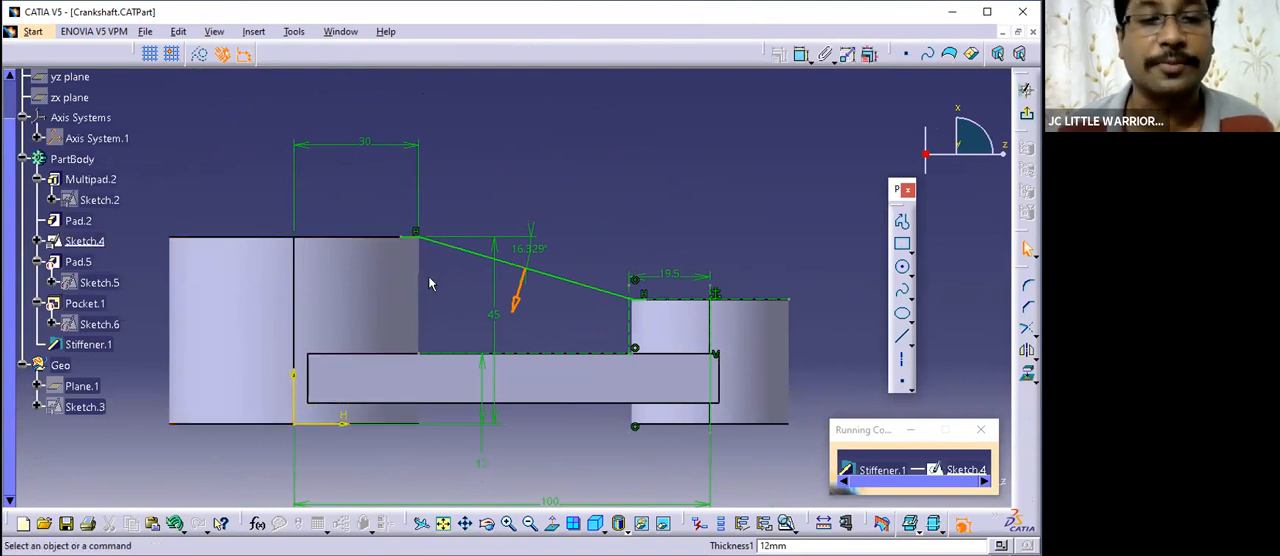
mouse_move(469, 291)
middle_mouse_down()
mouse_move(389, 263)
mouse_move(377, 307)
middle_mouse_up()
mouse_move(511, 346)
middle_mouse_down()
mouse_move(380, 308)
mouse_move(580, 337)
mouse_move(528, 314)
mouse_move(517, 366)
mouse_move(500, 280)
middle_mouse_up()
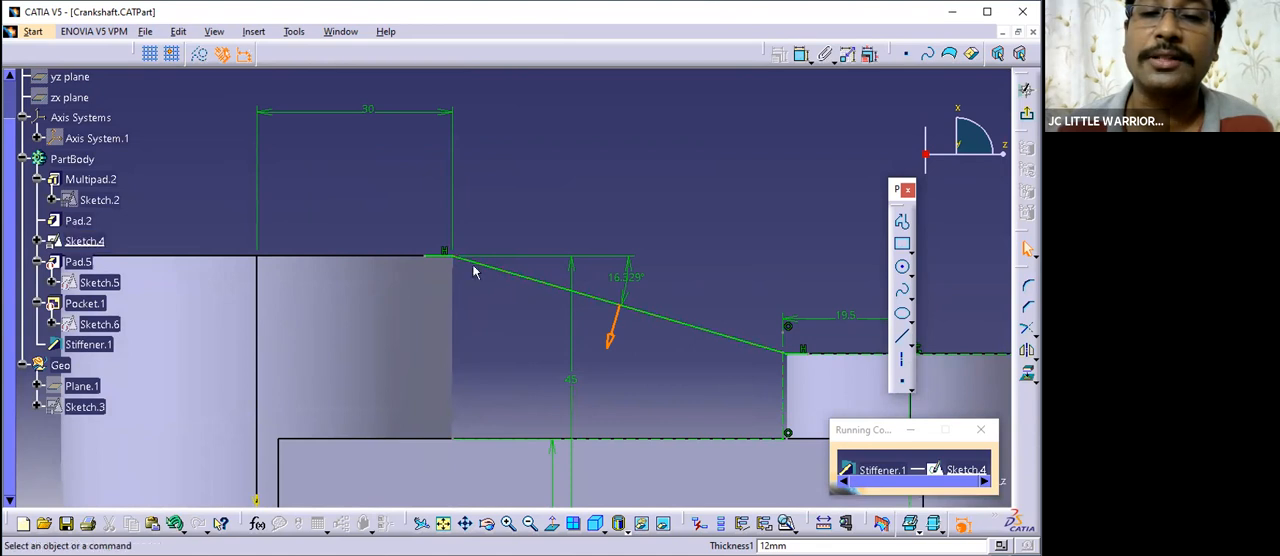
mouse_move(725, 369)
middle_mouse_down()
mouse_move(611, 341)
mouse_move(632, 341)
middle_mouse_up()
mouse_move(440, 280)
middle_mouse_down()
mouse_move(620, 357)
mouse_move(606, 303)
mouse_move(530, 251)
middle_mouse_up()
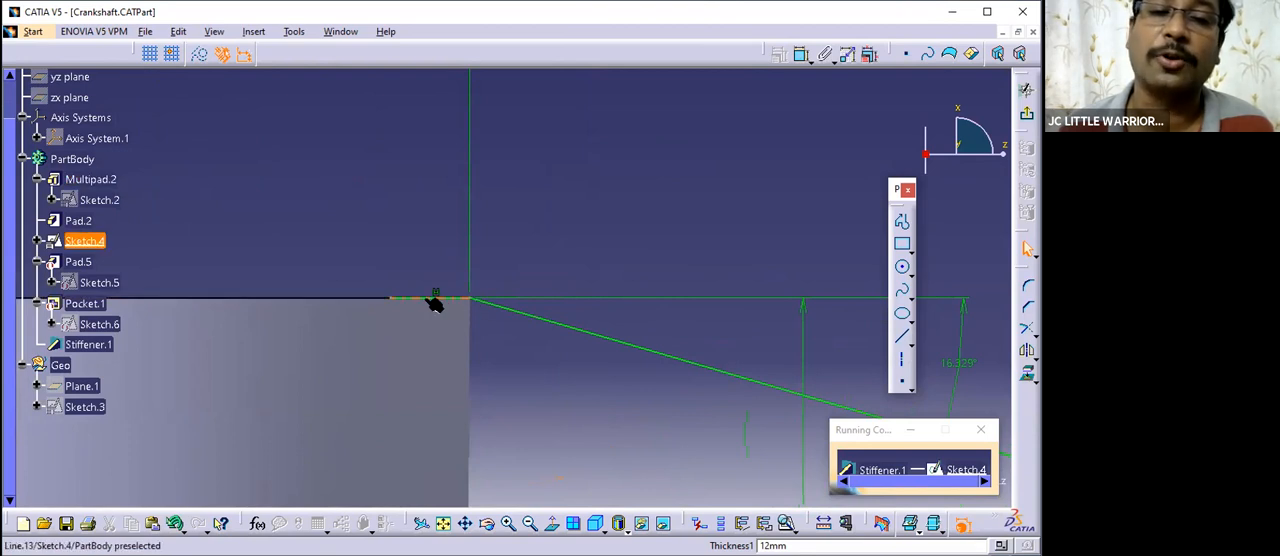
left_click_drag(866, 433, 725, 430)
left_click(803, 56)
left_click(410, 299)
left_click(430, 267)
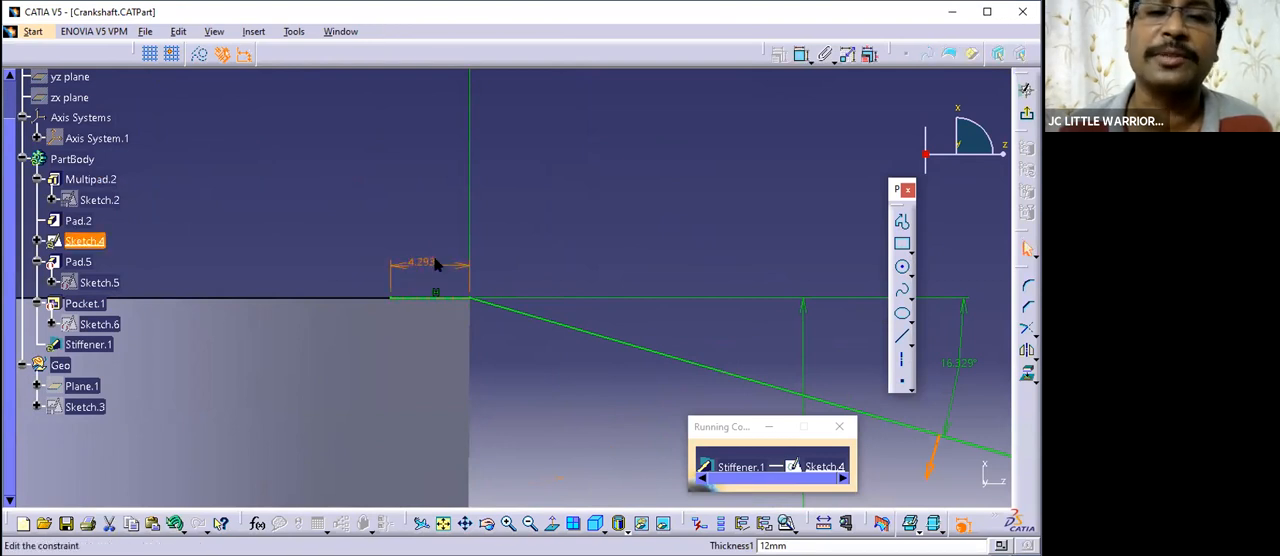
double_click(436, 264)
type("5")
left_click(793, 335)
- Dimension the short horizontal profile line on top of the small boss and set its length to 5 mm
mouse_move(620, 205)
middle_mouse_down()
mouse_move(686, 314)
mouse_move(412, 228)
middle_mouse_up()
mouse_move(777, 334)
middle_mouse_down()
mouse_move(628, 305)
mouse_move(633, 238)
middle_mouse_up()
middle_click_drag(804, 305, 642, 232)
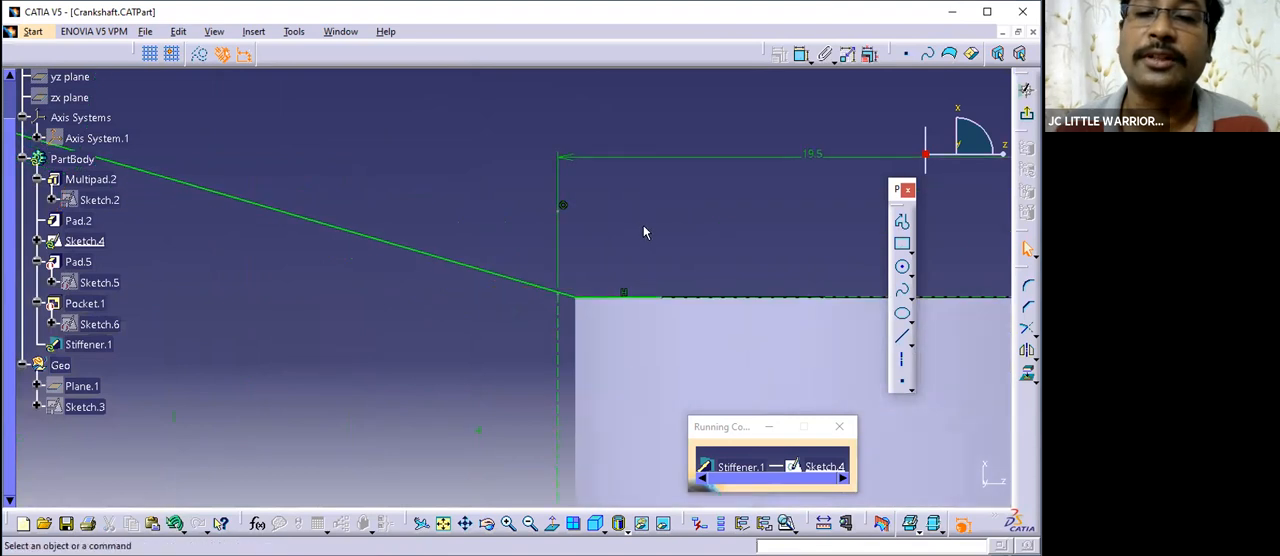
left_click(801, 54)
left_click(641, 297)
left_click(642, 254)
double_click(642, 254)
type("5")
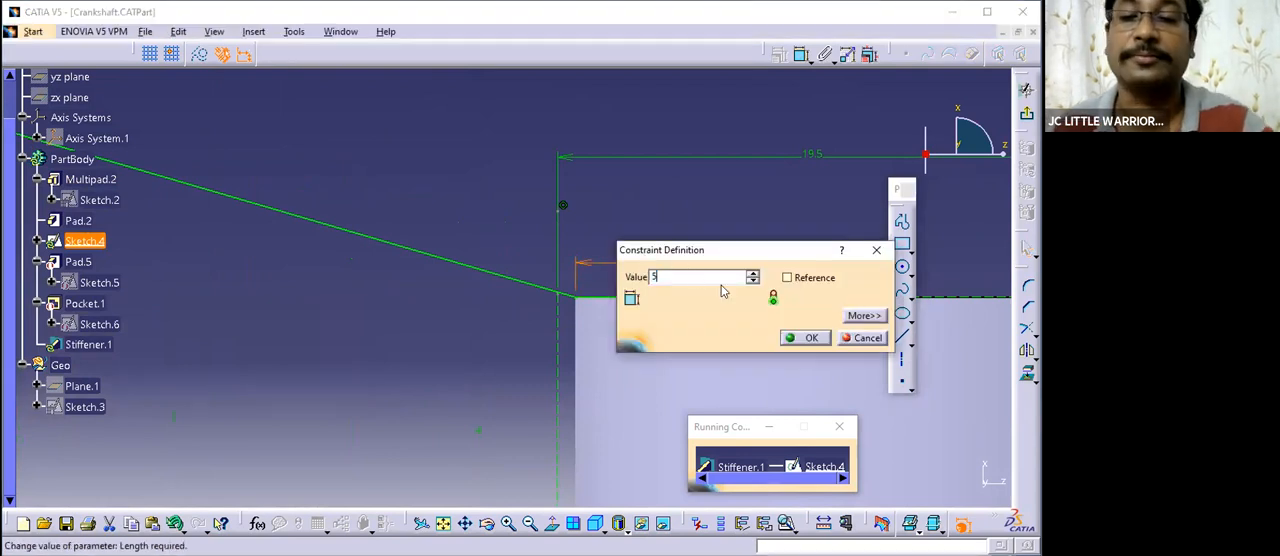
key("Return")
- Run Sketch Analysis on the stiffener profile to check its geometry status, and close the report
mouse_move(670, 238)
middle_mouse_down()
mouse_move(589, 360)
mouse_move(606, 372)
mouse_move(500, 297)
mouse_move(561, 292)
mouse_move(291, 146)
middle_mouse_up()
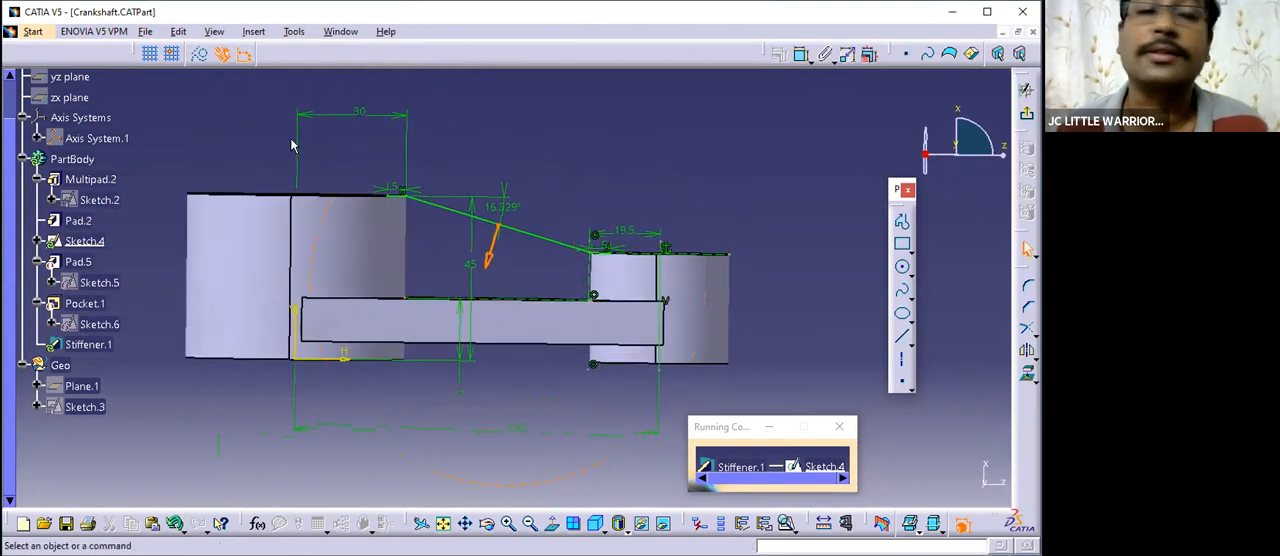
left_click(293, 31)
left_click(322, 263)
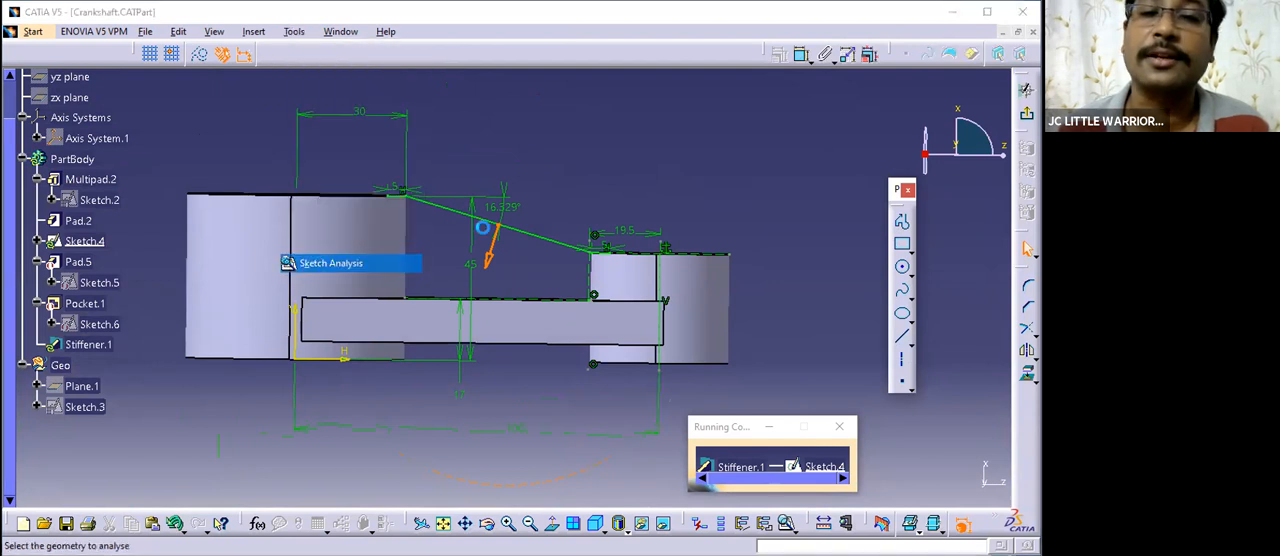
left_click(482, 228)
left_click(506, 175)
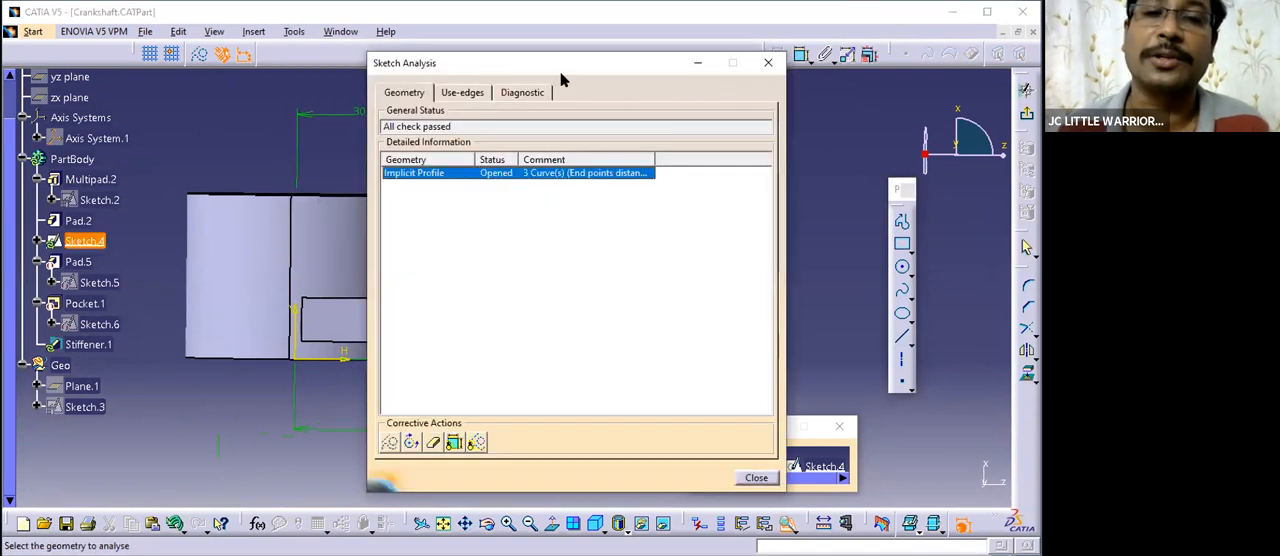
left_click_drag(561, 78, 514, 104)
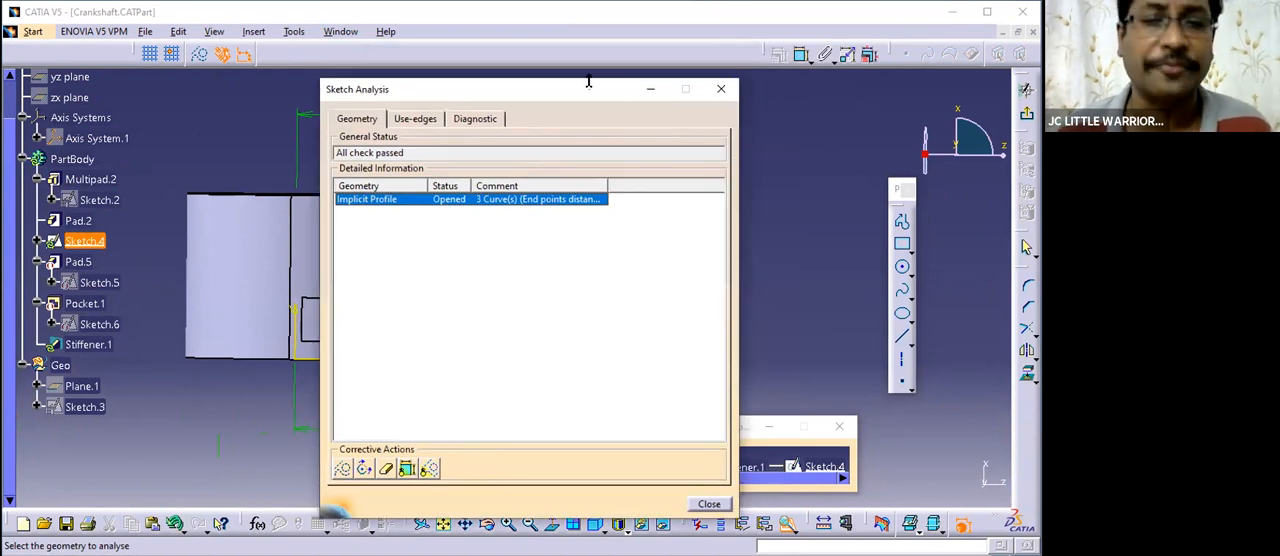
left_click_drag(583, 90, 546, 104)
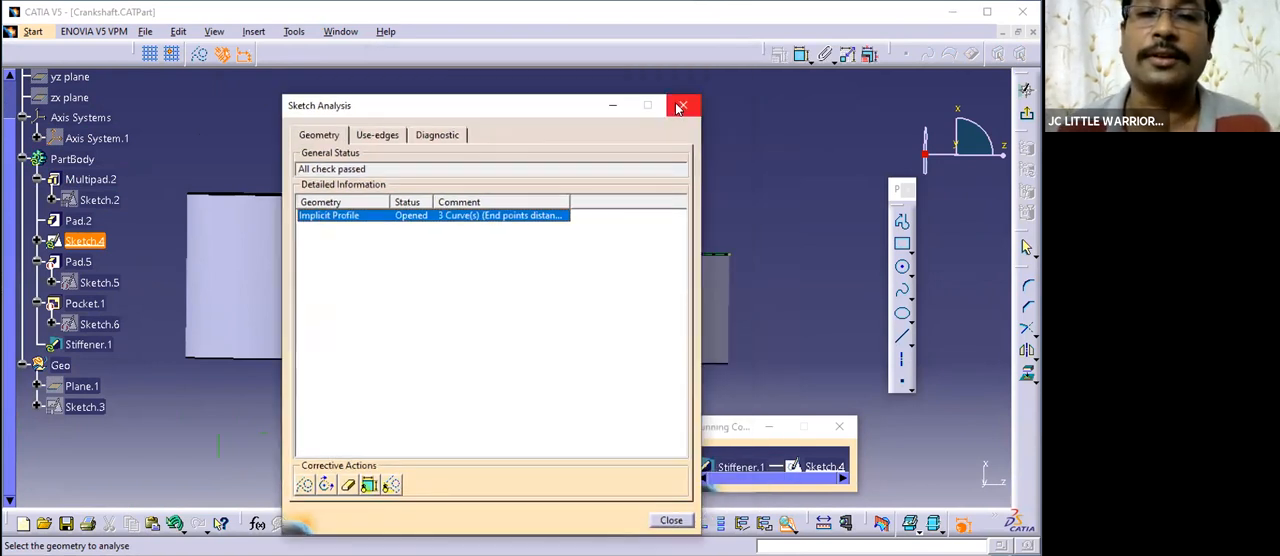
left_click(680, 103)
- Exit the stiffener's profile sketch, confirm the stiffener definition and inspect the updated web between the bosses
left_click(1026, 114)
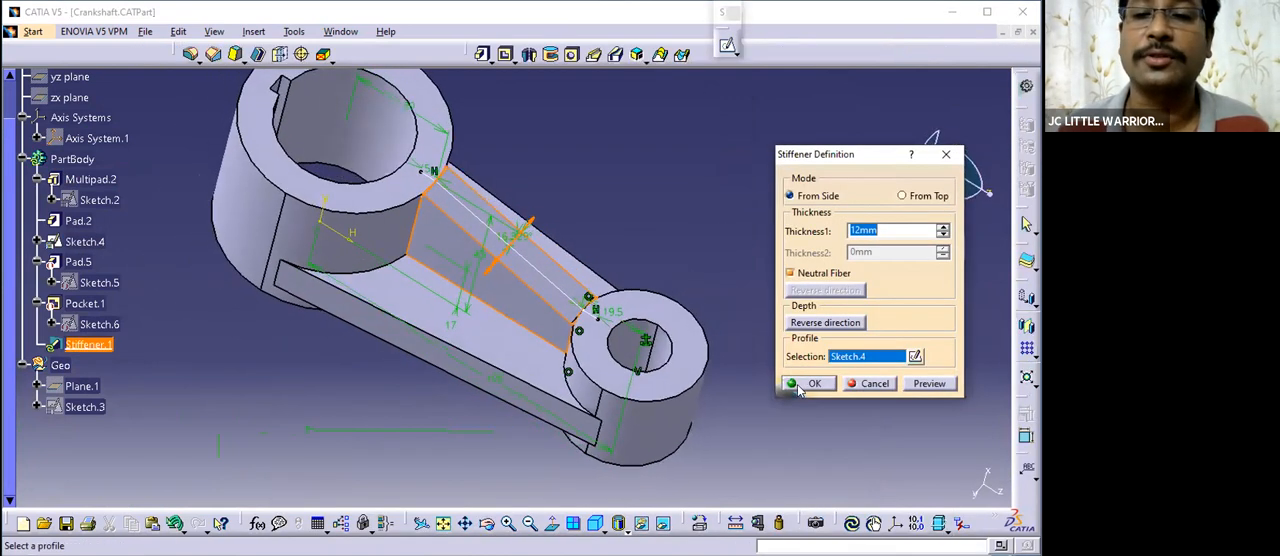
key("Return")
middle_click_drag(645, 260, 599, 227)
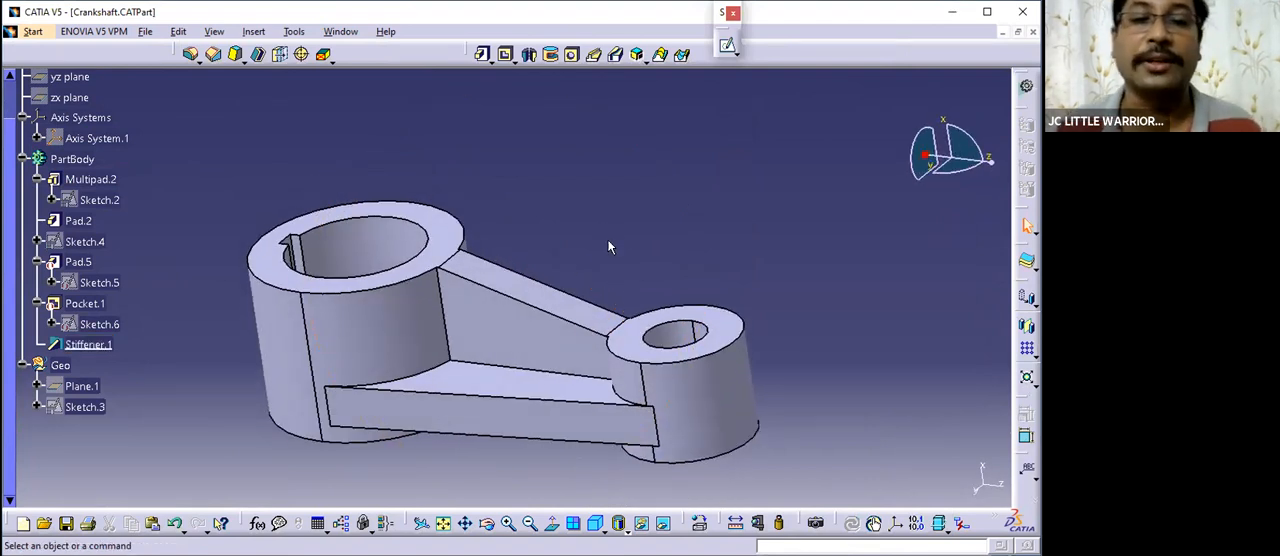
middle_click_drag(463, 254, 563, 200)
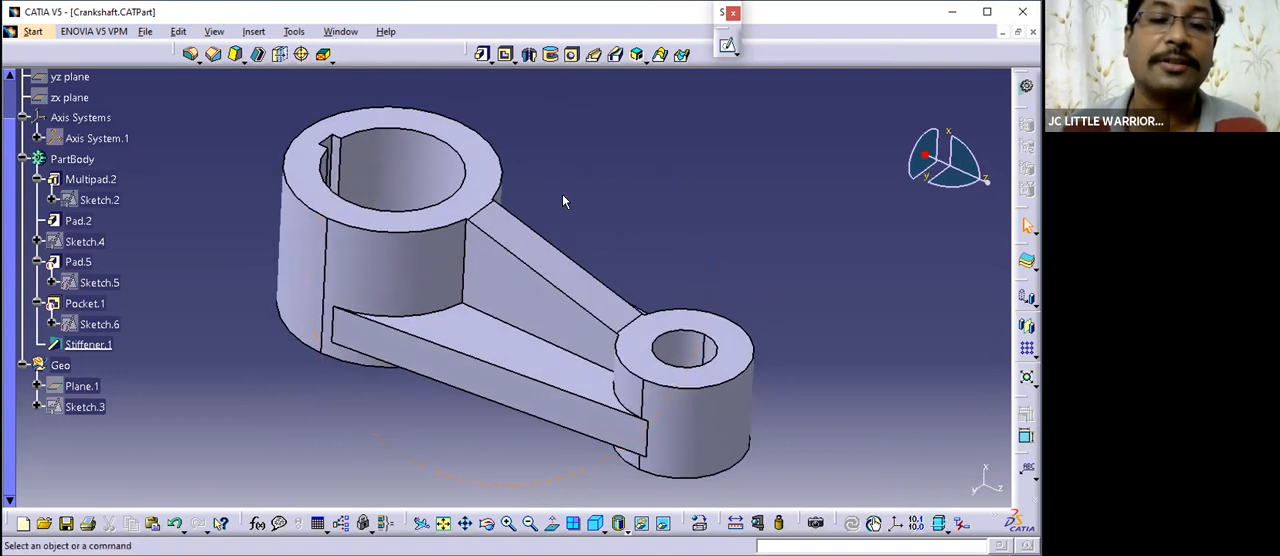
middle_click_drag(526, 258, 463, 229)
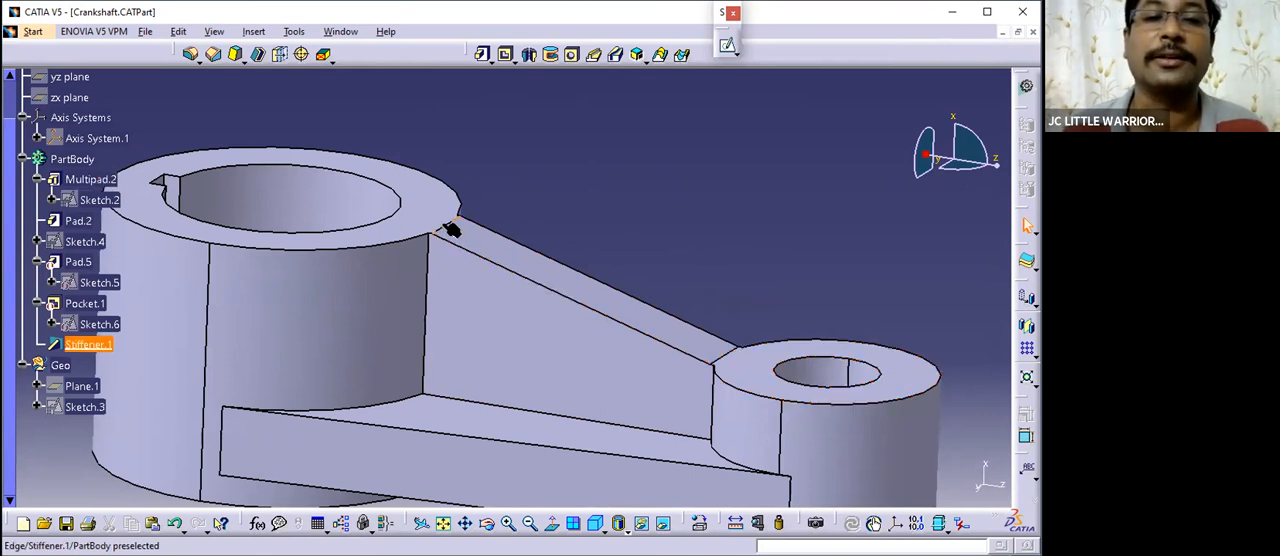
- Review the stiffener's definition and its profile sketch once more, leaving both without changes
left_click(468, 315)
middle_click_drag(467, 313, 440, 365)
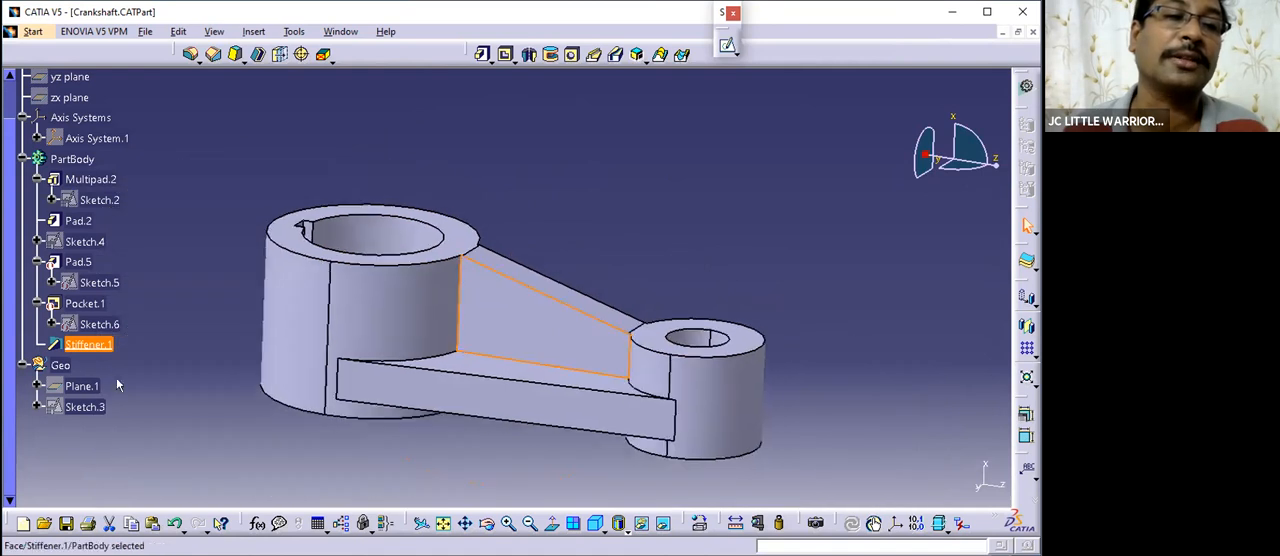
double_click(535, 321)
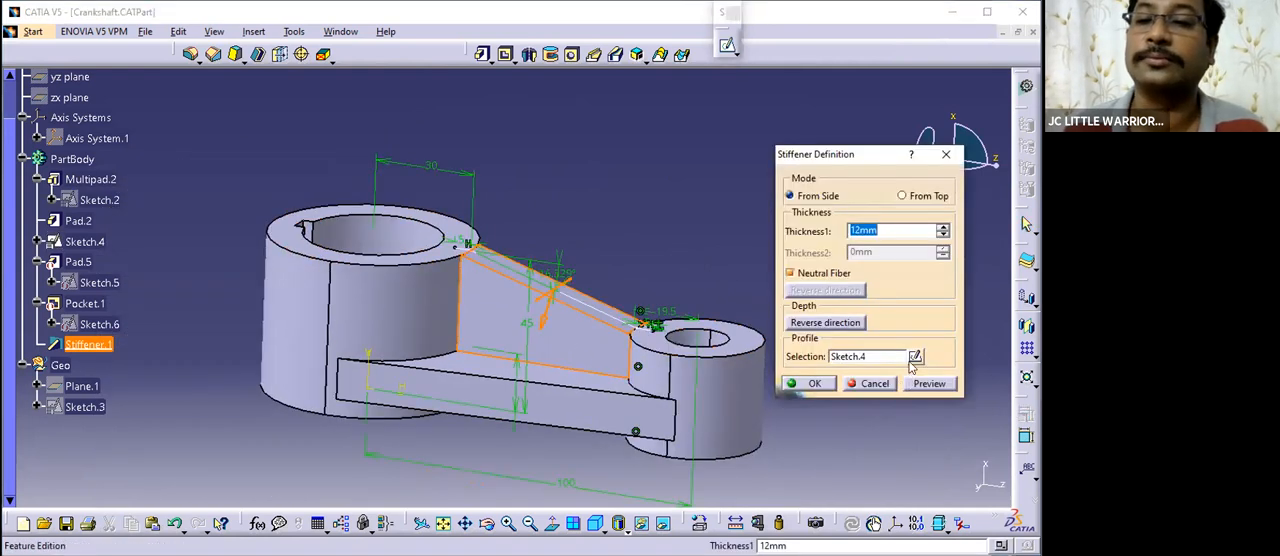
double_click(578, 265)
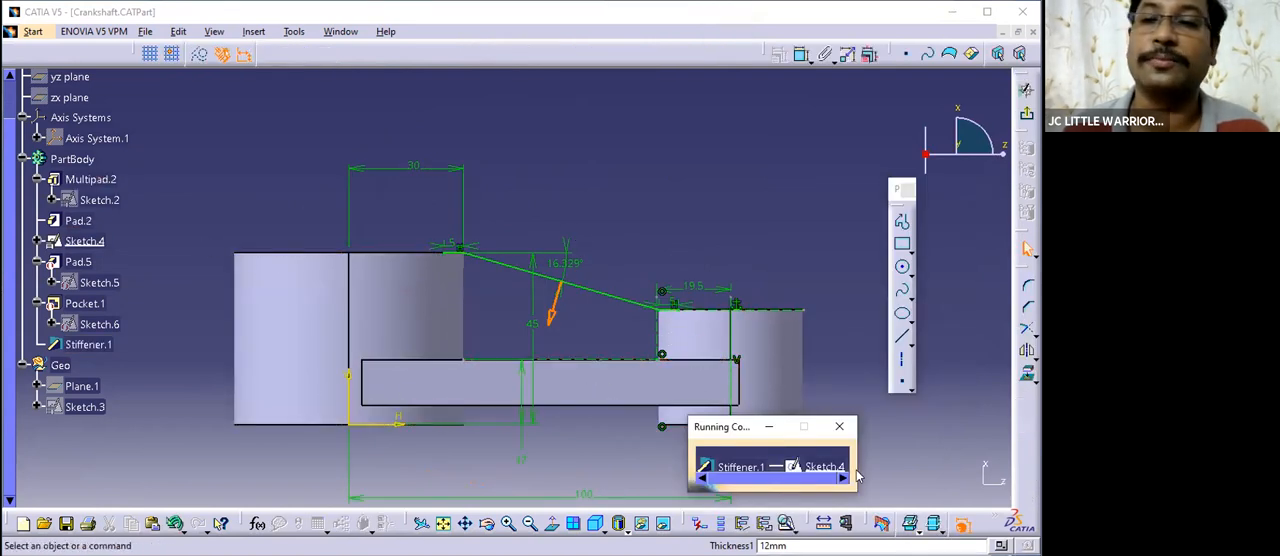
left_click(1028, 117)
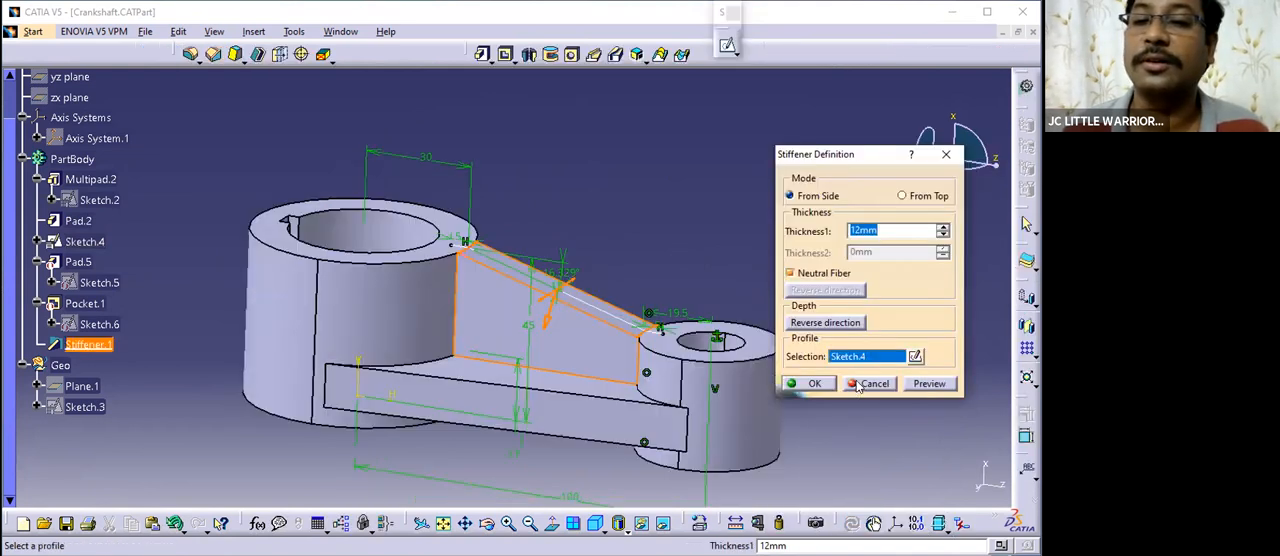
left_click(858, 384)
- Leave the stiffener definition without changes and deactivate the stiffener feature
middle_click_drag(506, 386, 631, 185)
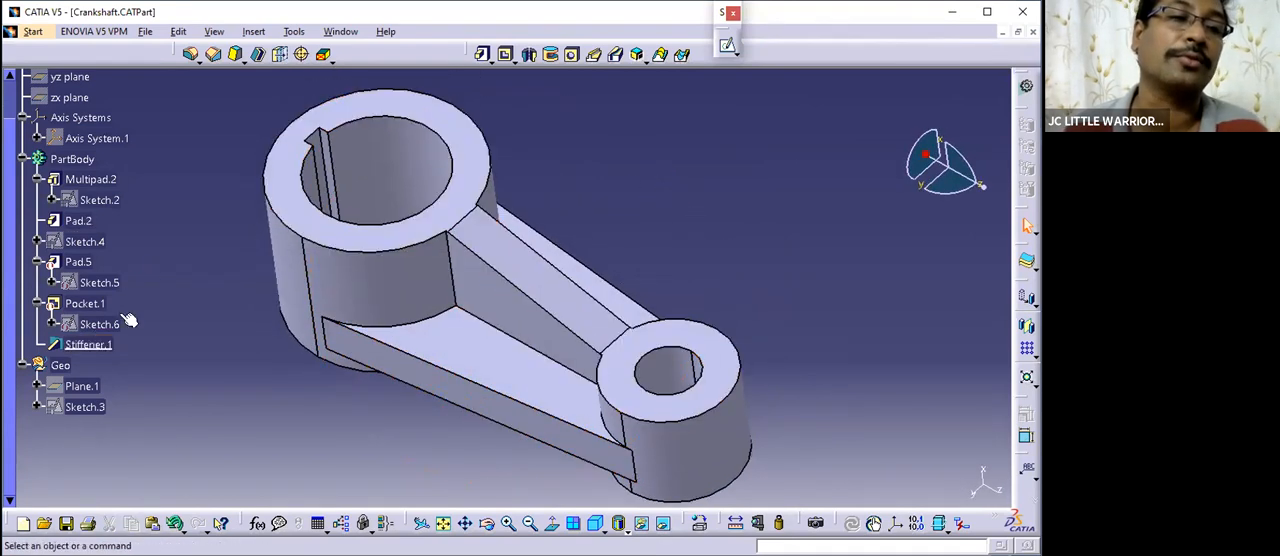
right_click(87, 344)
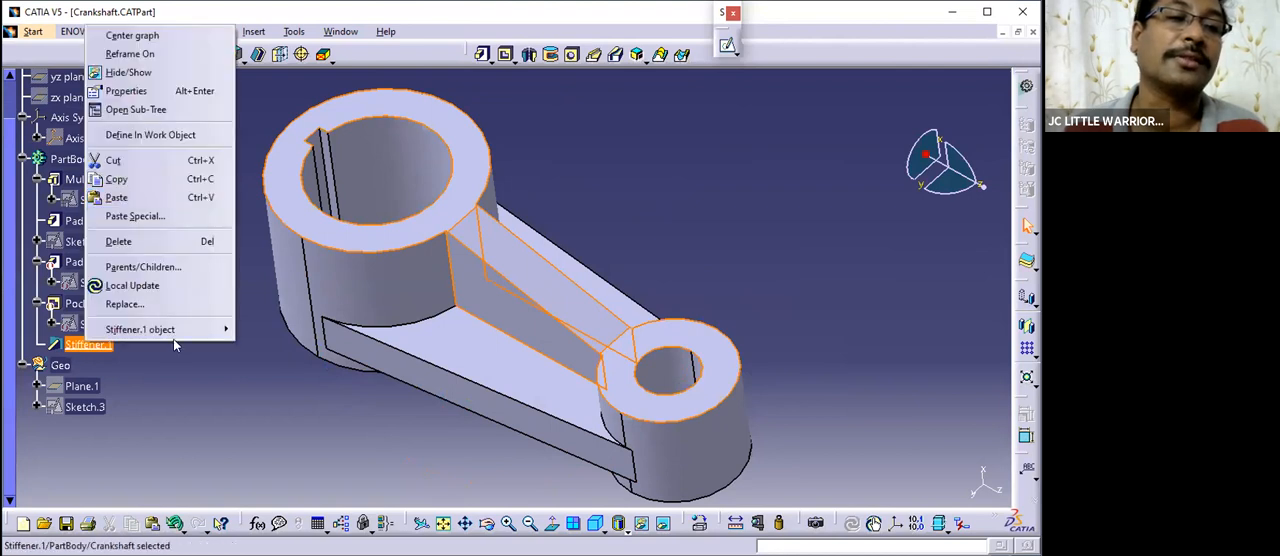
mouse_move(176, 330)
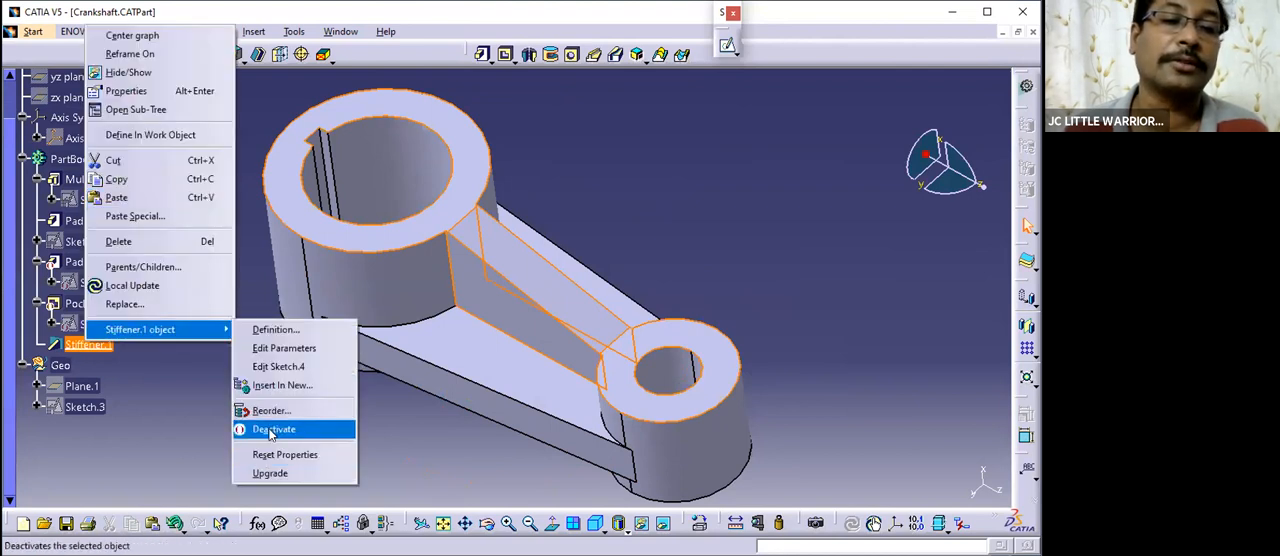
left_click(270, 431)
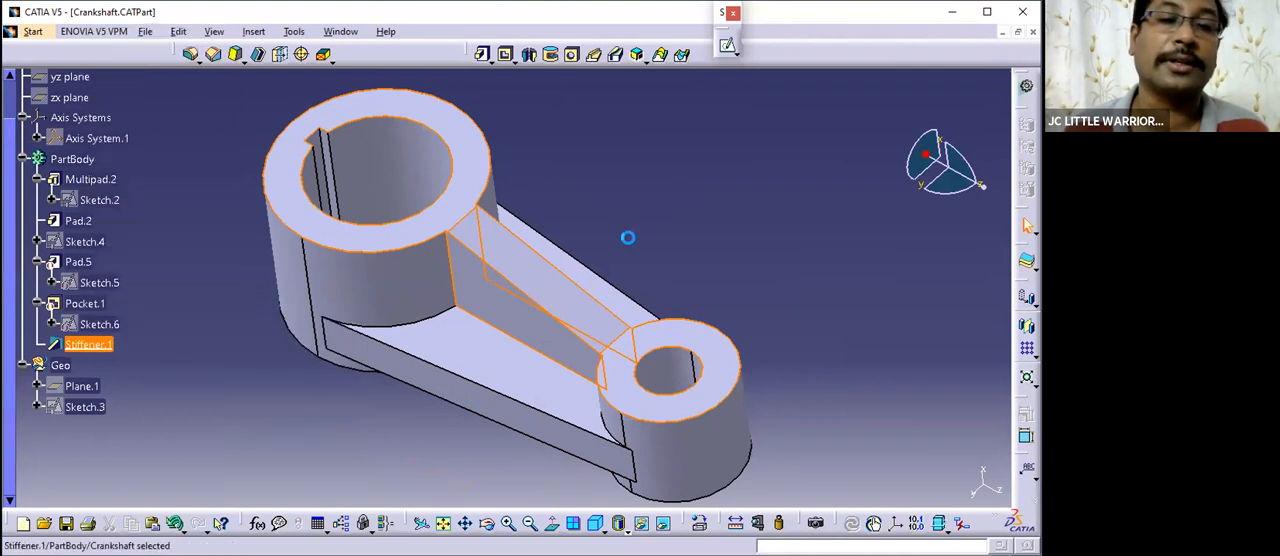
- Activate Pad.5 together with all its children and aggregated elements
right_click(78, 261)
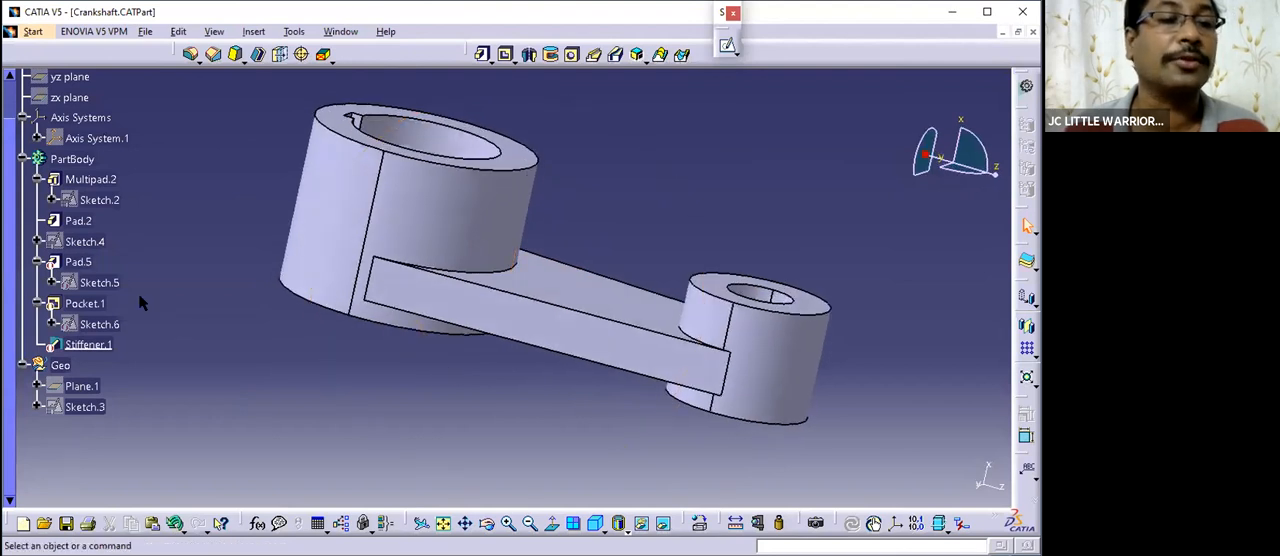
left_click(80, 259)
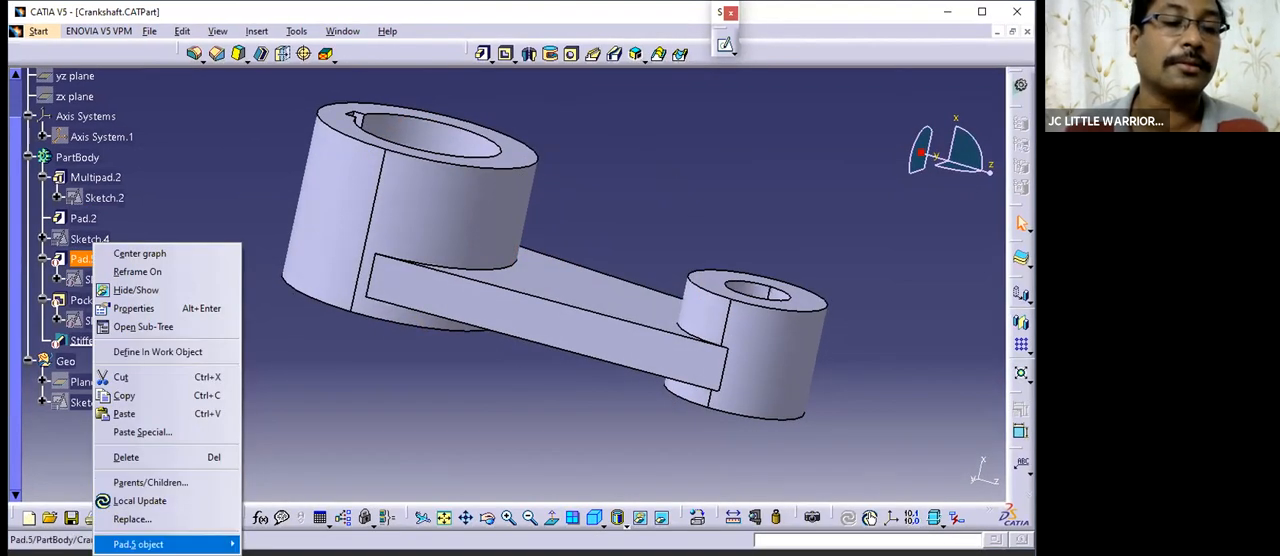
mouse_move(160, 544)
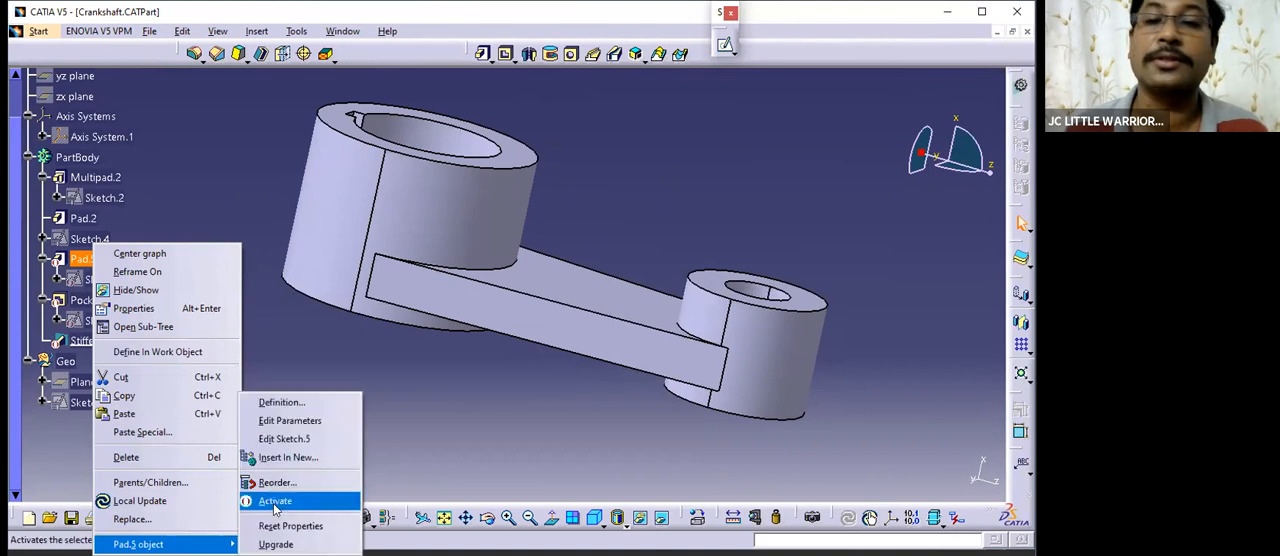
left_click(905, 477)
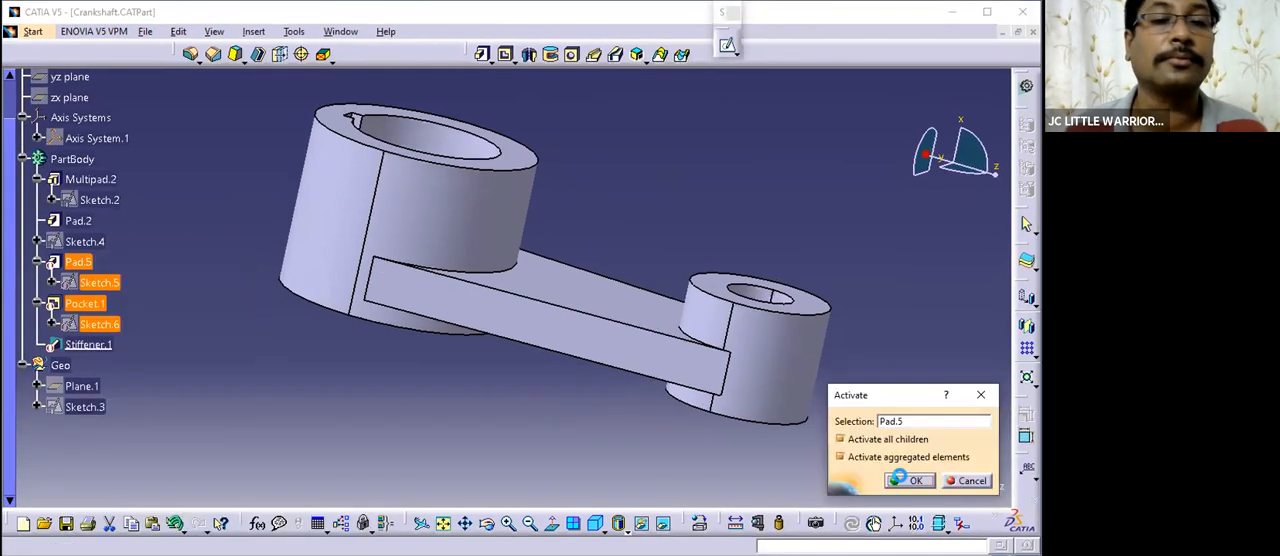
- Examine the web between the bosses from several angles and highlight the pad, sketch and pocket features that build it
middle_click_drag(523, 403, 460, 372)
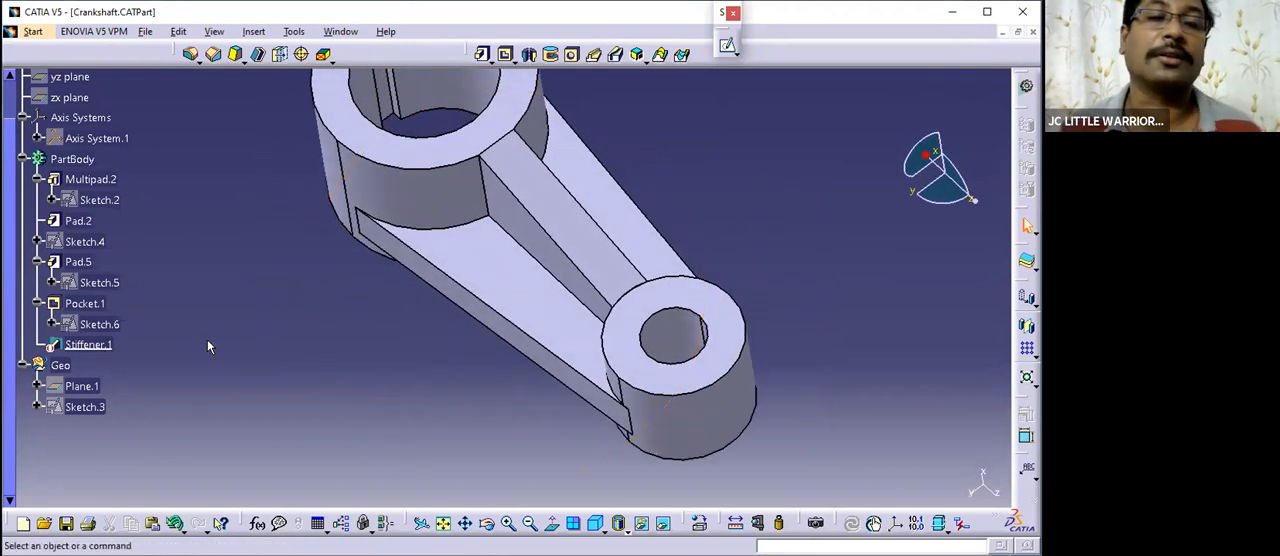
middle_click_drag(591, 277, 185, 422)
middle_click_drag(223, 306, 62, 327)
middle_click_drag(500, 306, 560, 300)
left_click(105, 344)
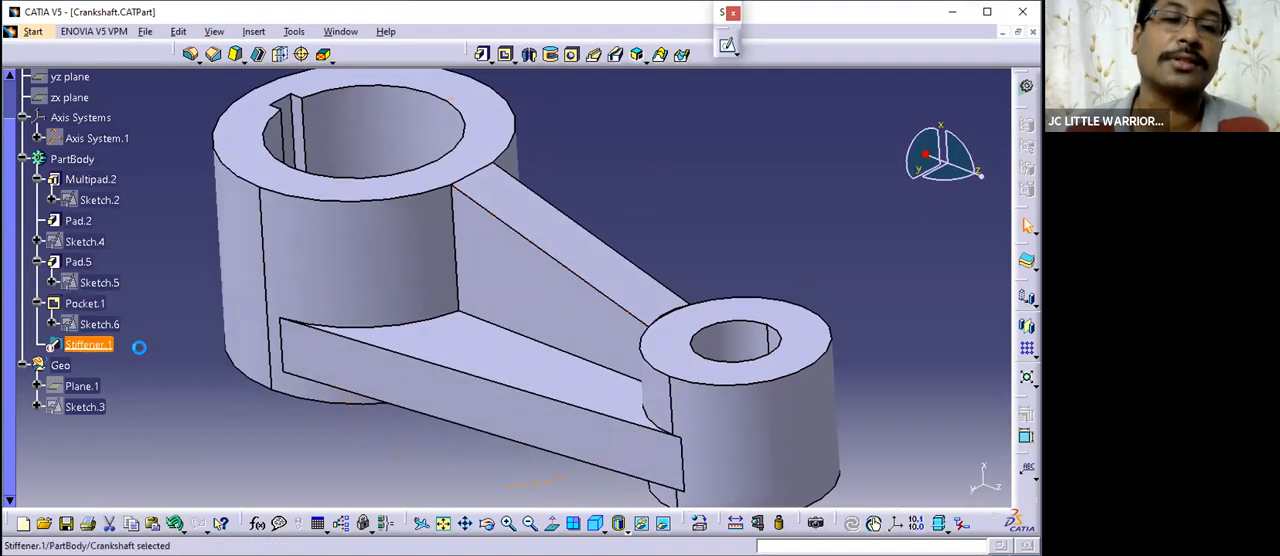
left_click(139, 347)
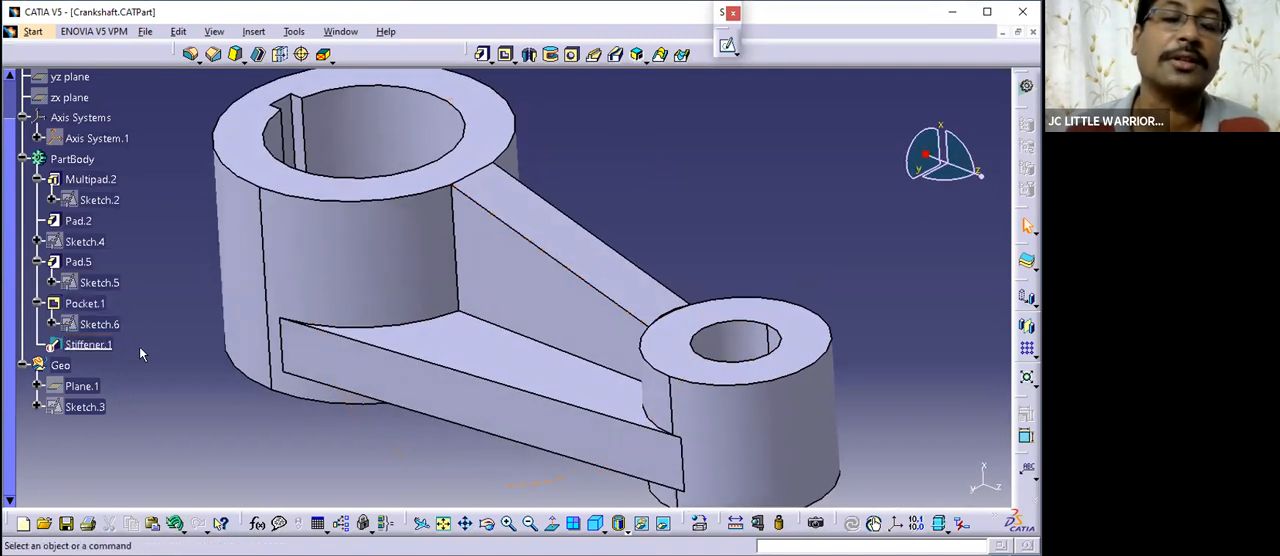
left_click(96, 283)
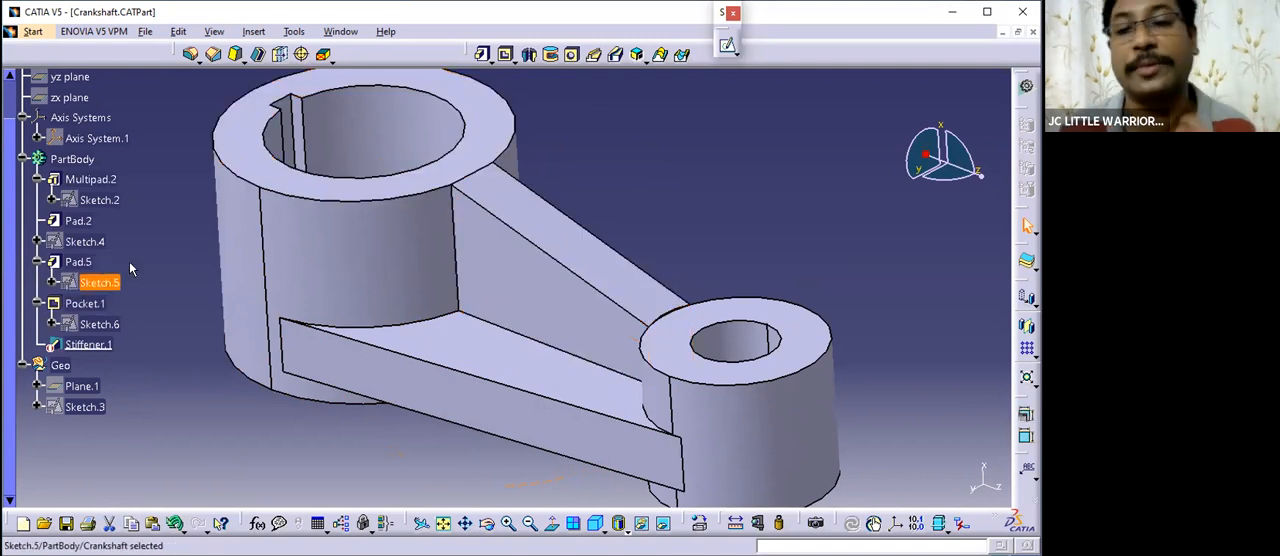
left_click(151, 263)
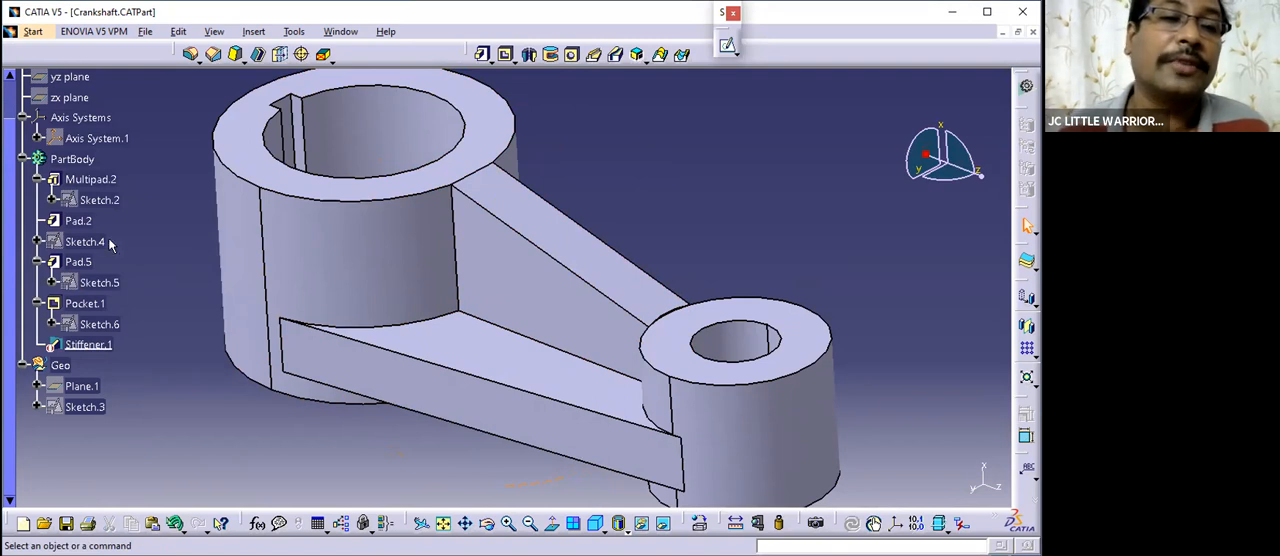
left_click(78, 221)
left_click(74, 262)
left_click(85, 305)
left_click(163, 283)
middle_click_drag(538, 344, 563, 339)
- Review the web pad's profile sketch and exit it without changes
double_click(100, 283)
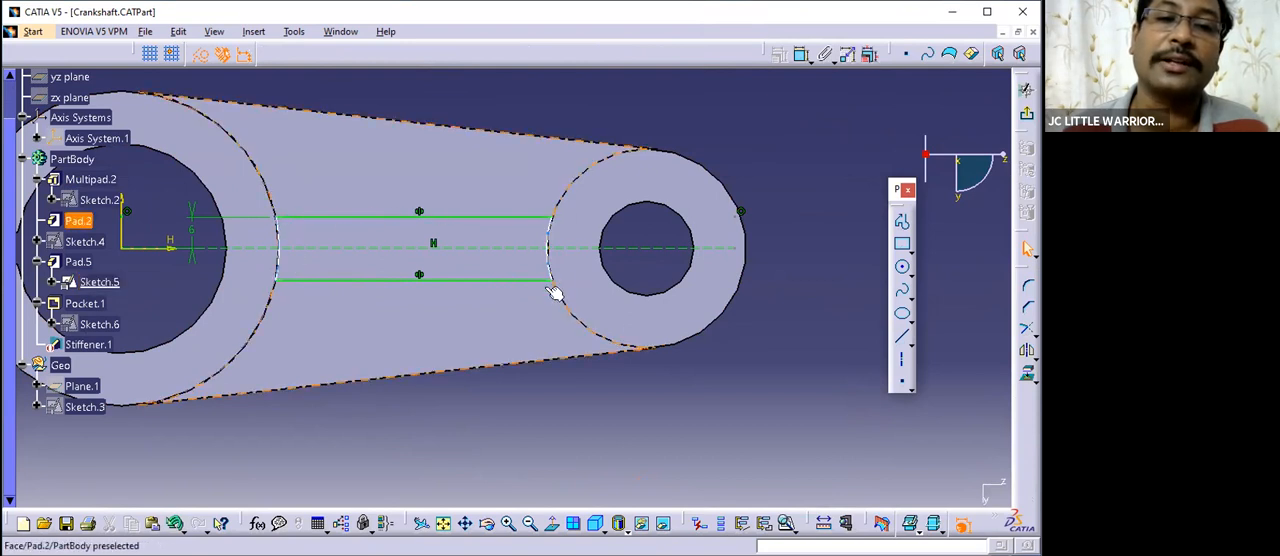
left_click(1027, 115)
middle_click_drag(595, 336, 595, 186)
- Review the definition of Pad.5, examine the full-height web block, and confirm it without changes
middle_click_drag(38, 366, 110, 256)
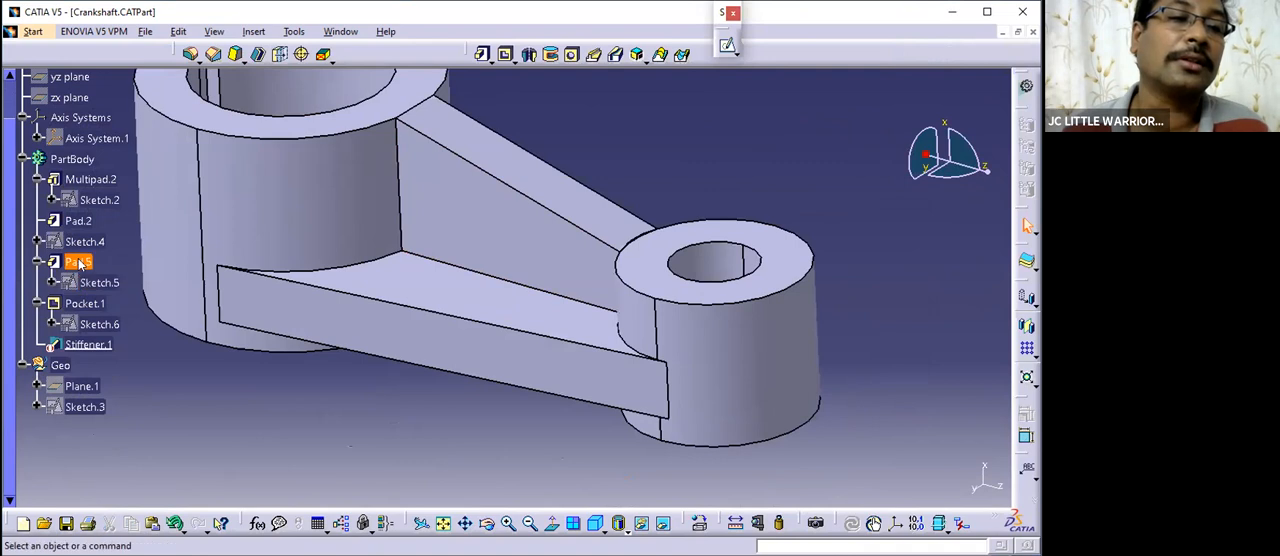
left_click(148, 338)
middle_click_drag(506, 249, 556, 256)
middle_click_drag(442, 238, 98, 292)
double_click(70, 260)
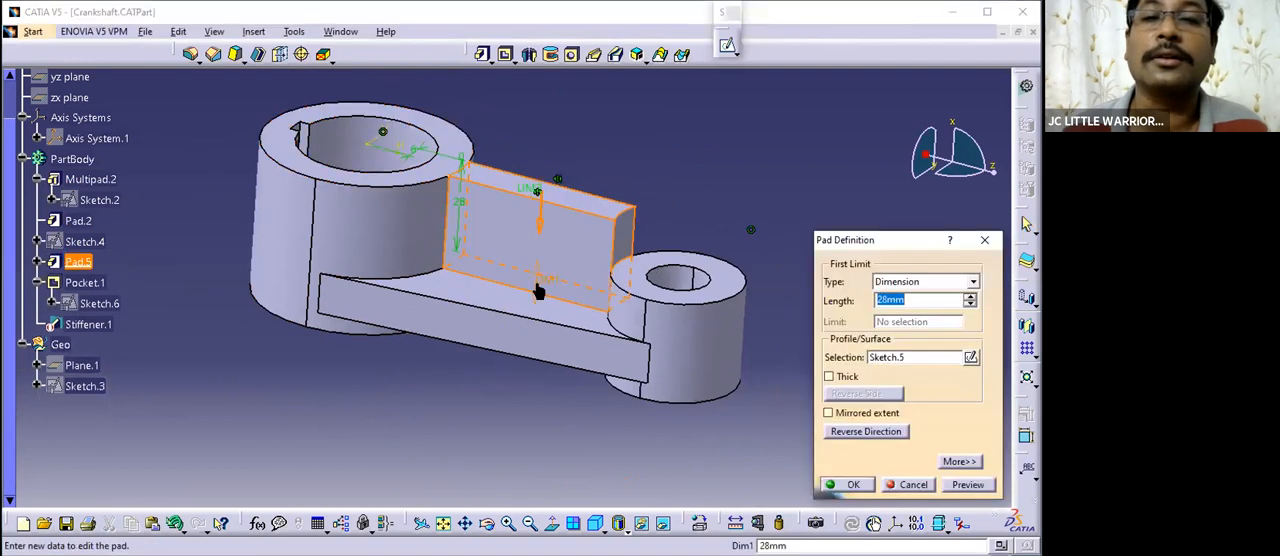
middle_click_drag(566, 390, 560, 220)
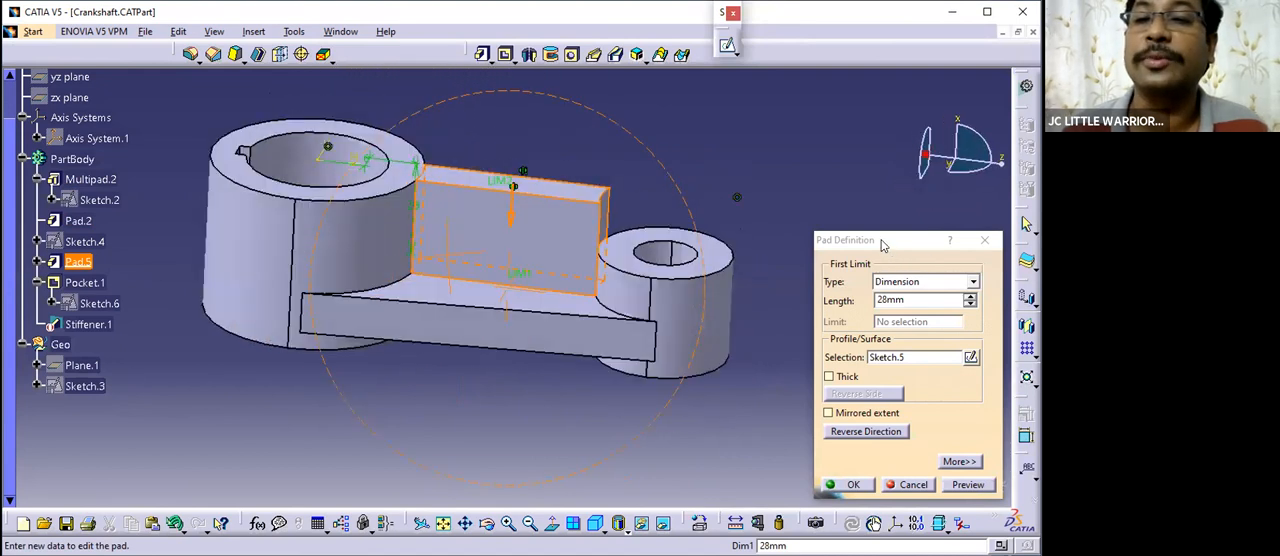
left_click_drag(882, 240, 842, 135)
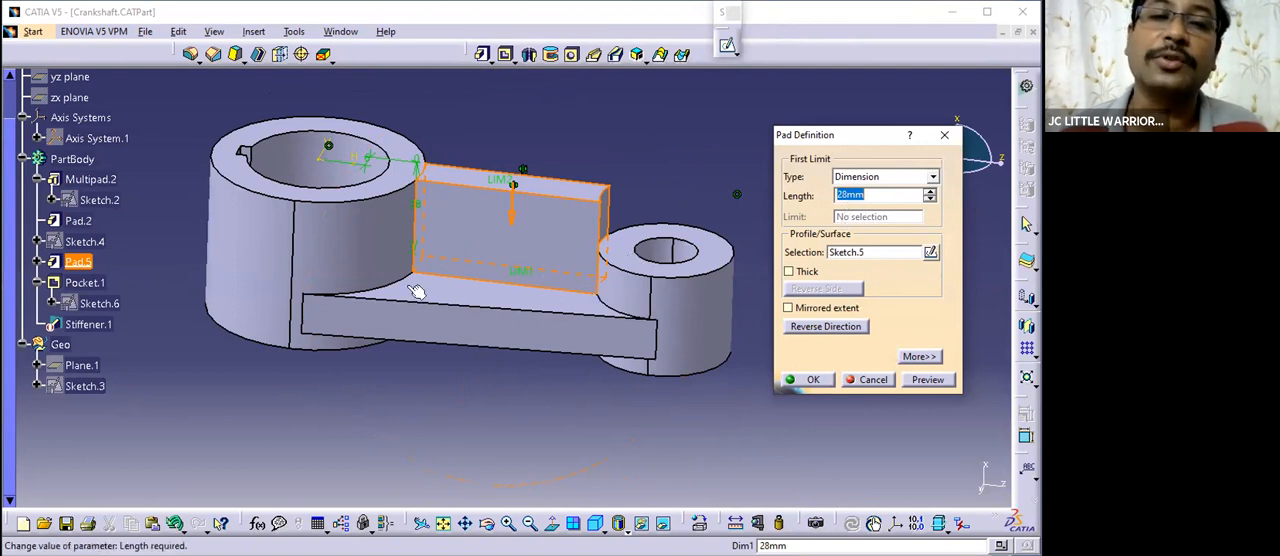
left_click(808, 380)
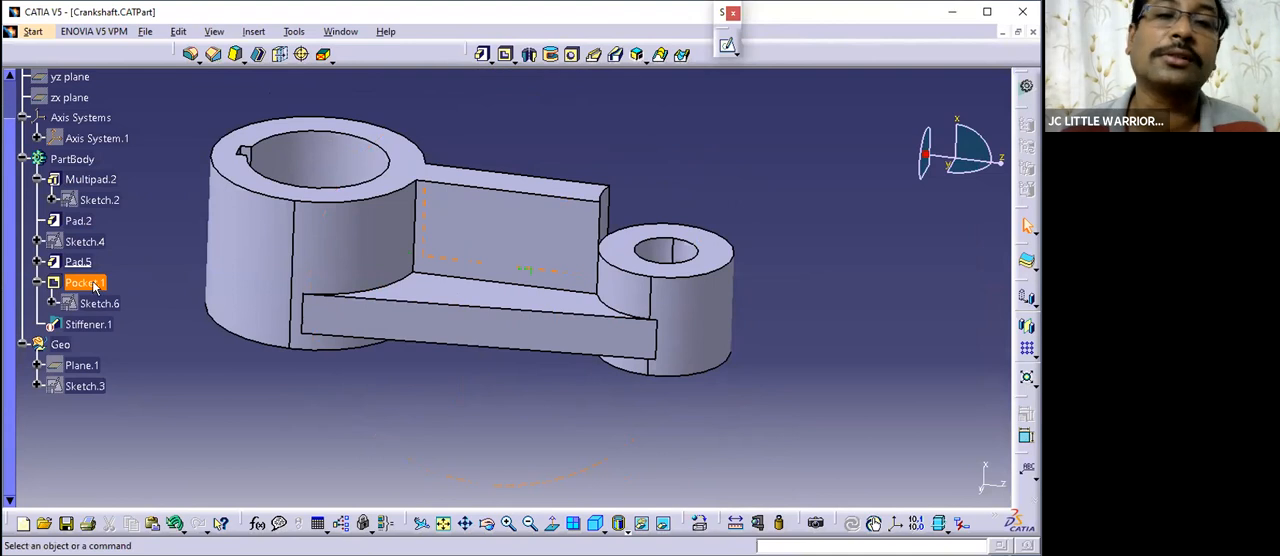
- Make Pocket.1 the in-work object, review its Up to next definition on the sloped web, and confirm it unchanged
right_click(95, 287)
left_click(155, 377)
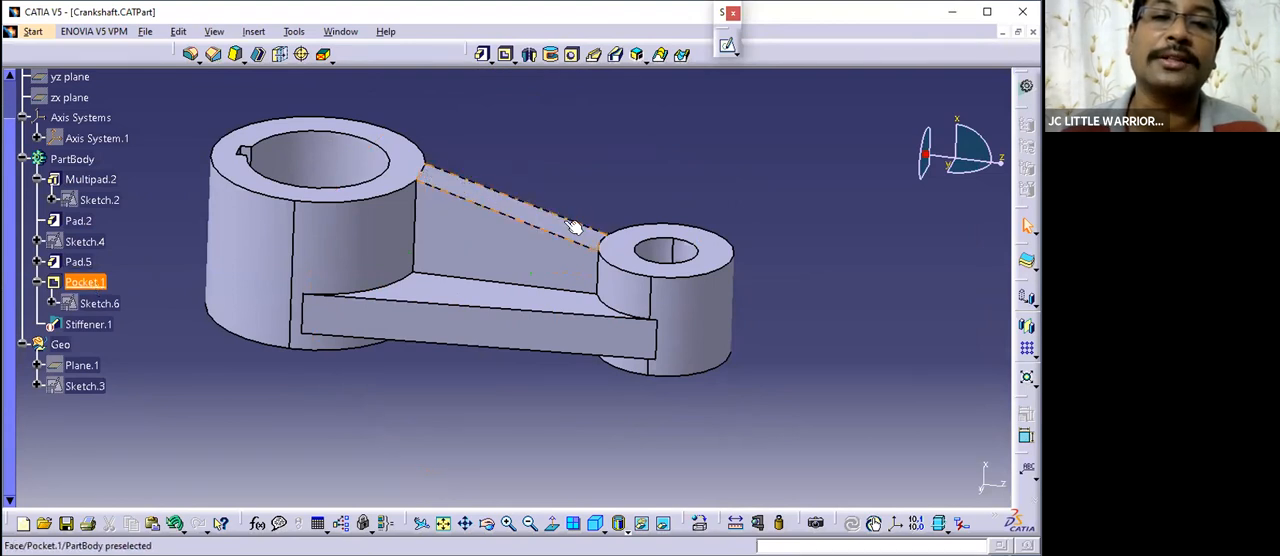
double_click(92, 276)
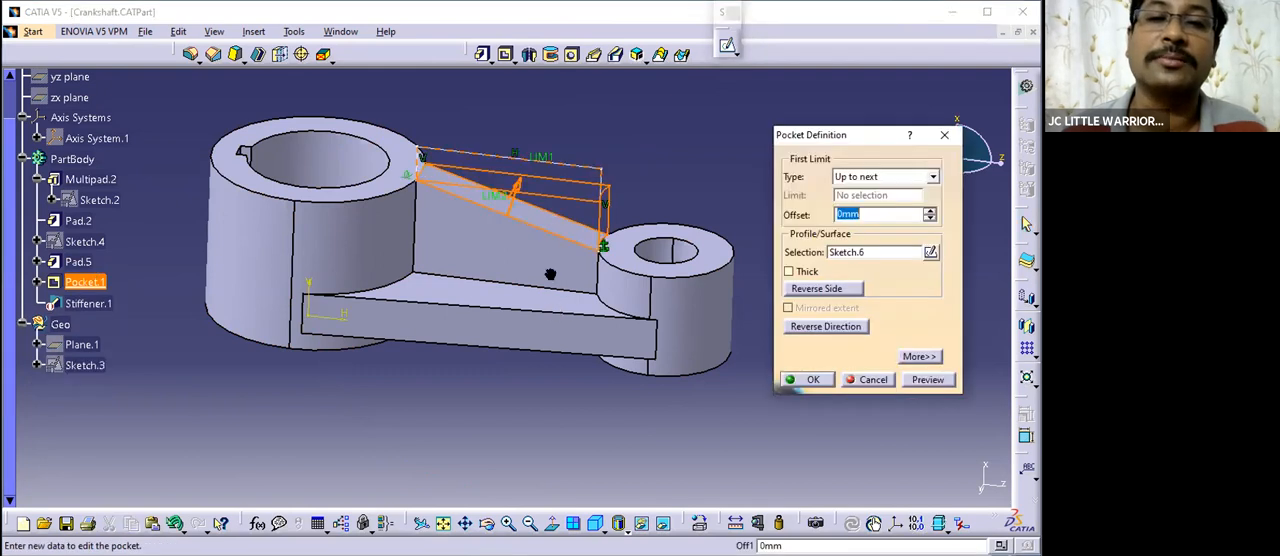
middle_click_drag(550, 274, 457, 274)
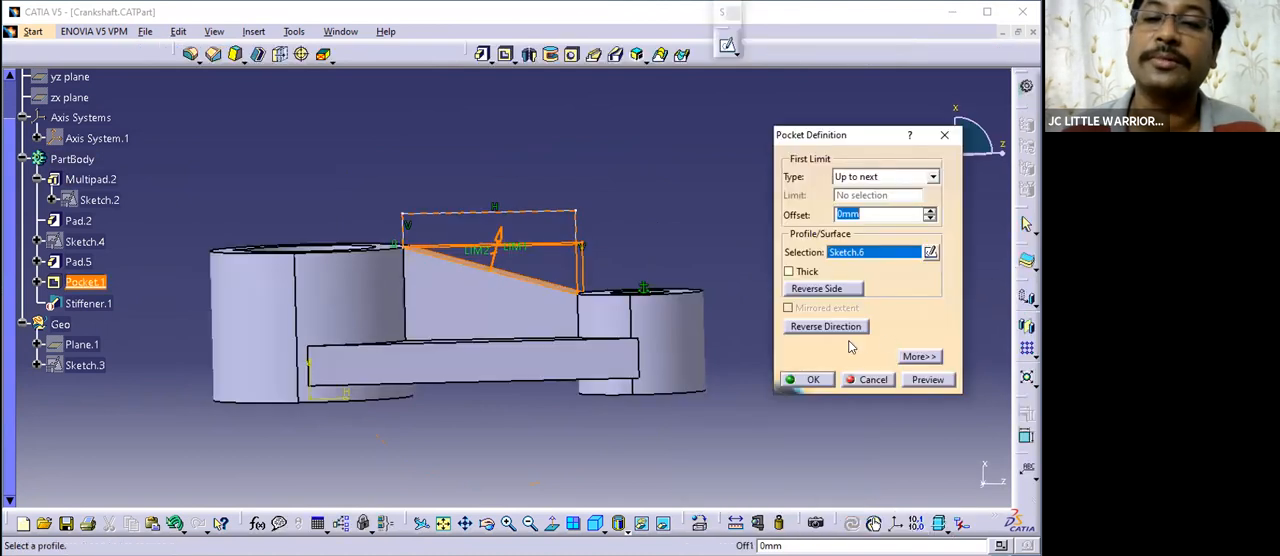
left_click(812, 379)
middle_click_drag(580, 320, 638, 341)
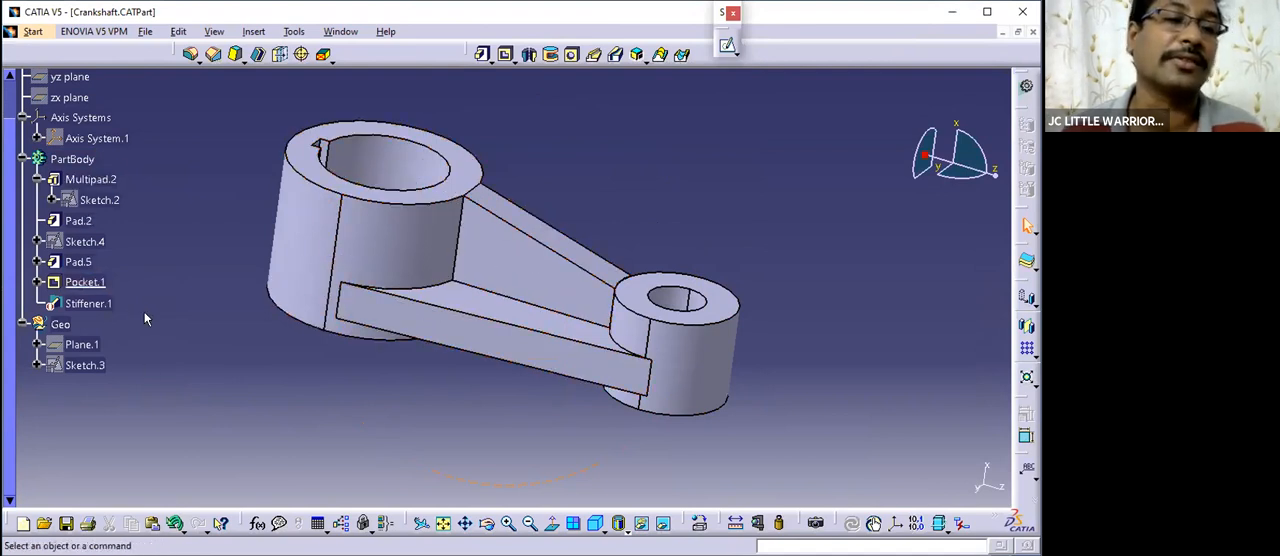
middle_click_drag(417, 354, 486, 352)
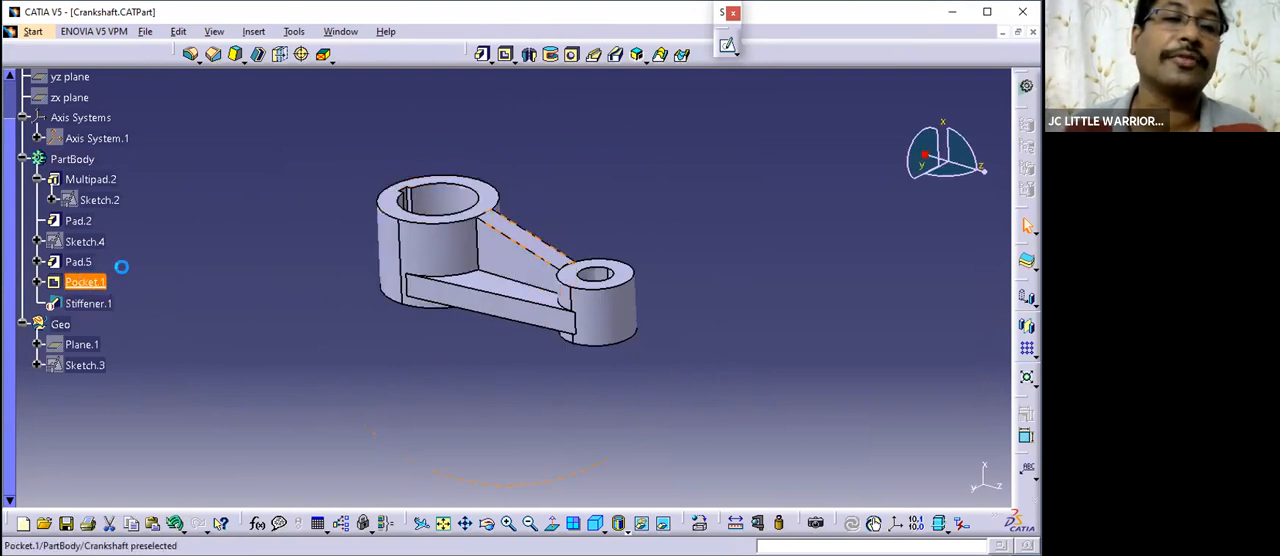
- Deactivate Pad.5 and Pocket.1 together to remove the pad-and-pocket web
left_click(88, 265)
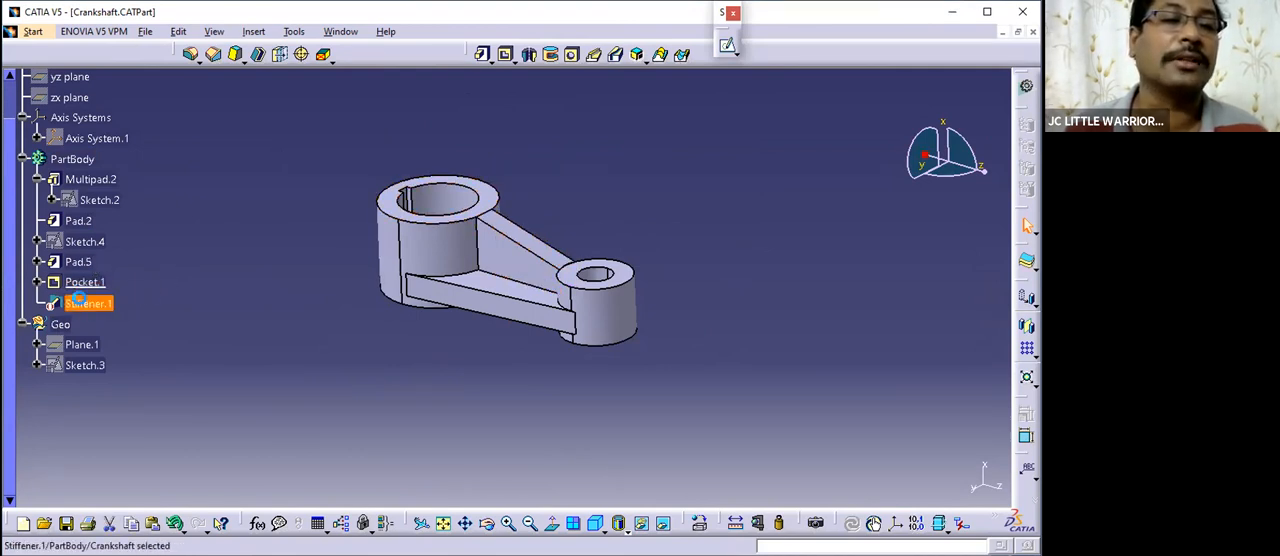
left_click(84, 262)
left_click(88, 283, "ctrl")
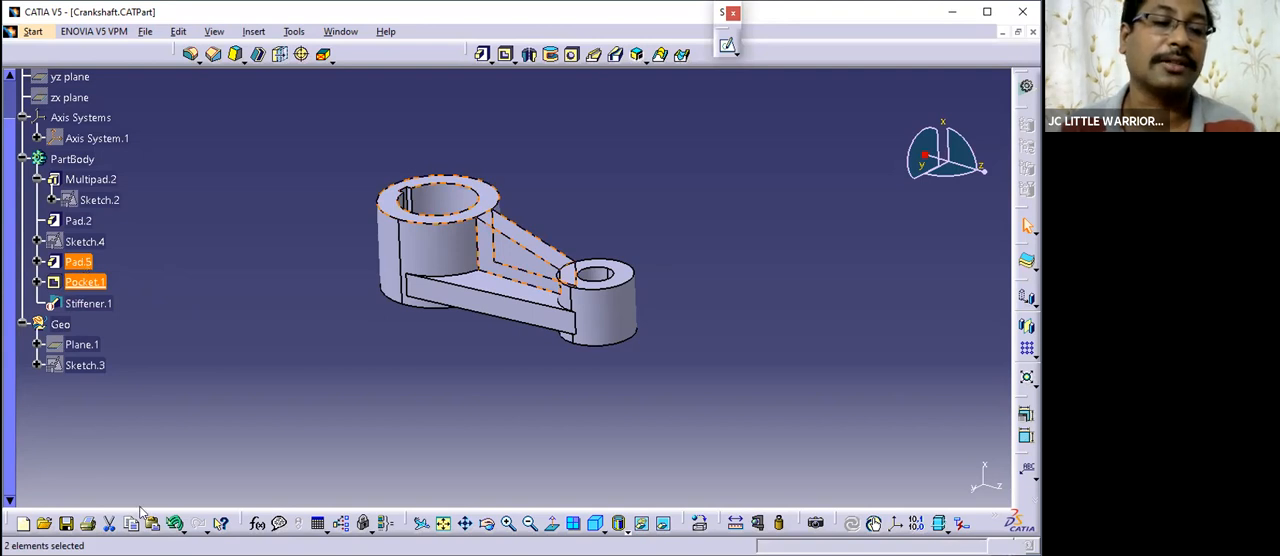
right_click(86, 262)
mouse_move(160, 544)
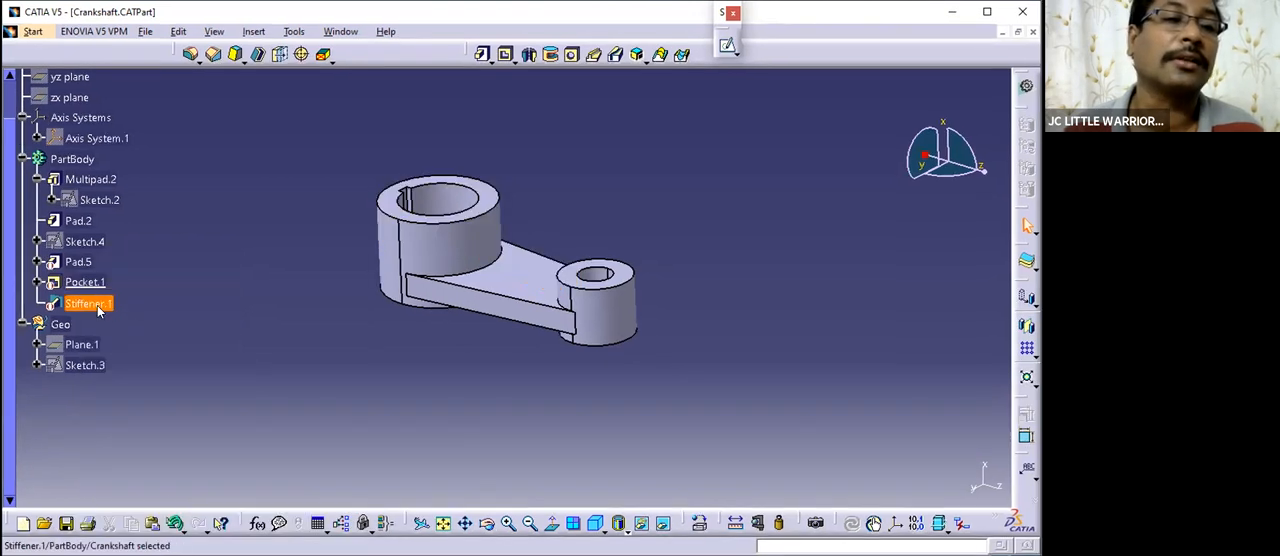
- Activate the stiffener feature to restore the web between the bosses
right_click(98, 311)
mouse_move(156, 551)
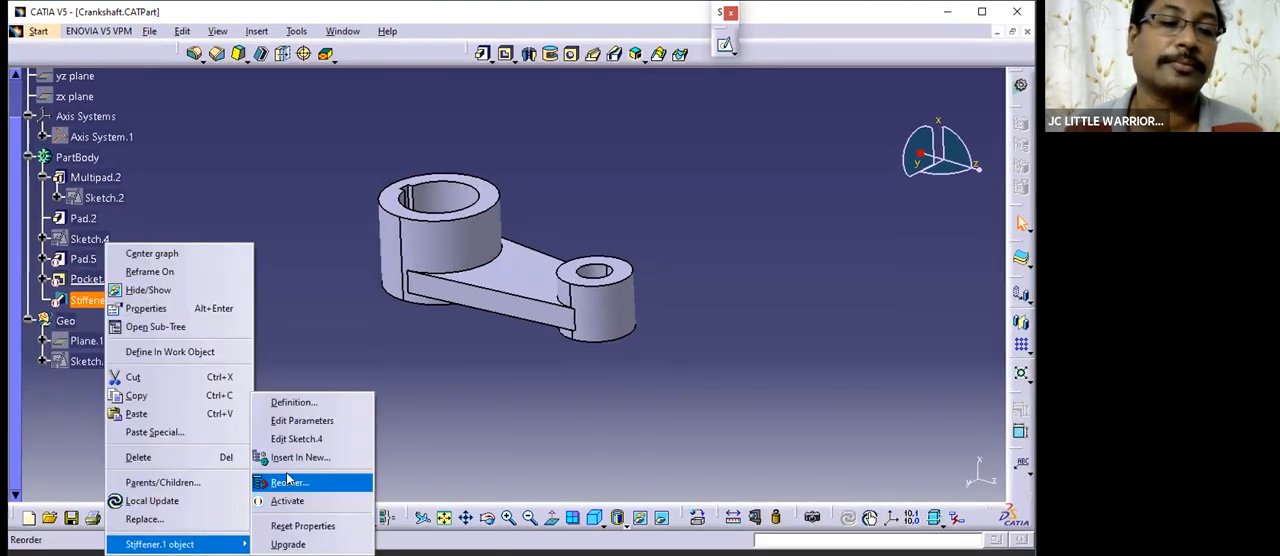
left_click(287, 501)
- Save the crankshaft part
middle_click_drag(651, 340, 614, 243)
left_click(613, 235)
left_click(643, 180)
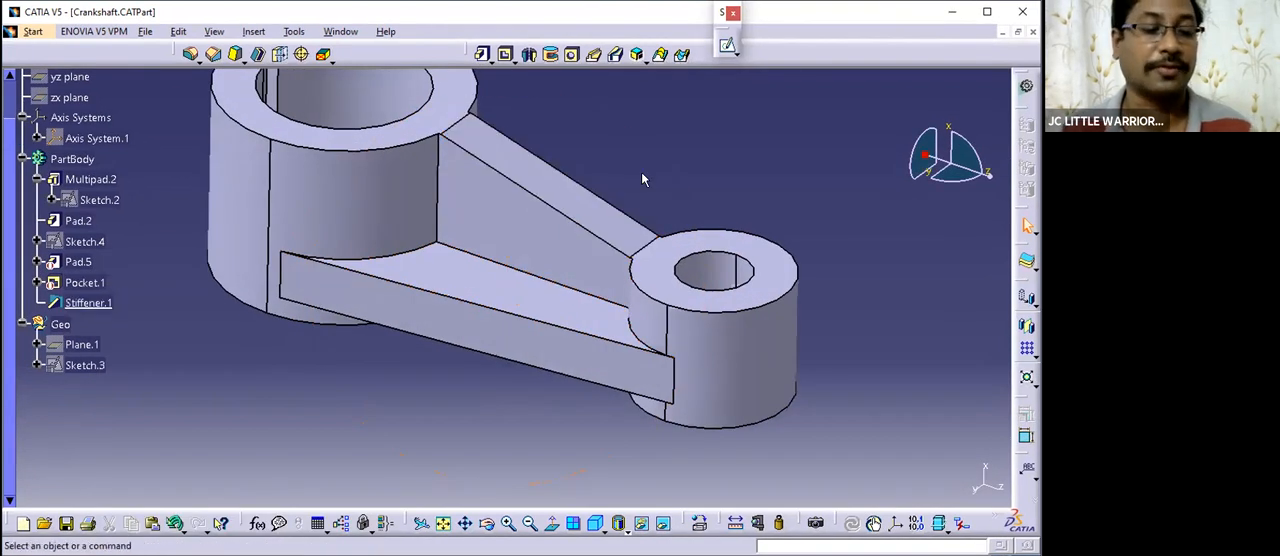
key("ctrl+s")
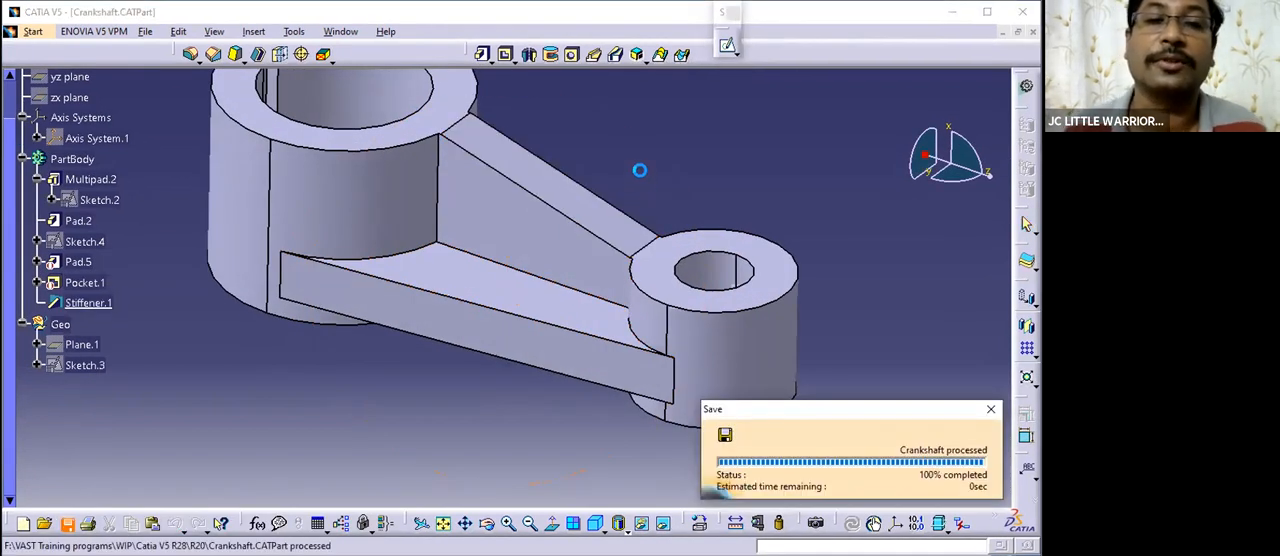
middle_click_drag(651, 177, 585, 204)
left_click(346, 31)
left_click(746, 247)
middle_click_drag(622, 265, 486, 251)
mouse_move(606, 223)
middle_mouse_down()
mouse_move(523, 251)
mouse_move(602, 207)
middle_mouse_up()
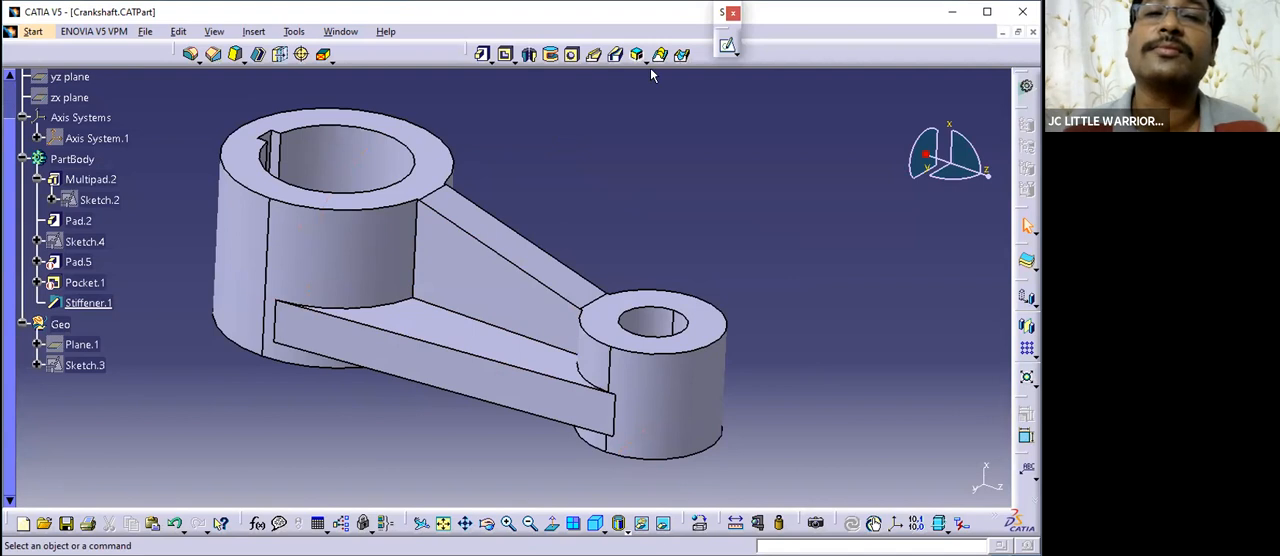
middle_click_drag(497, 314, 354, 42)
left_click(341, 32)
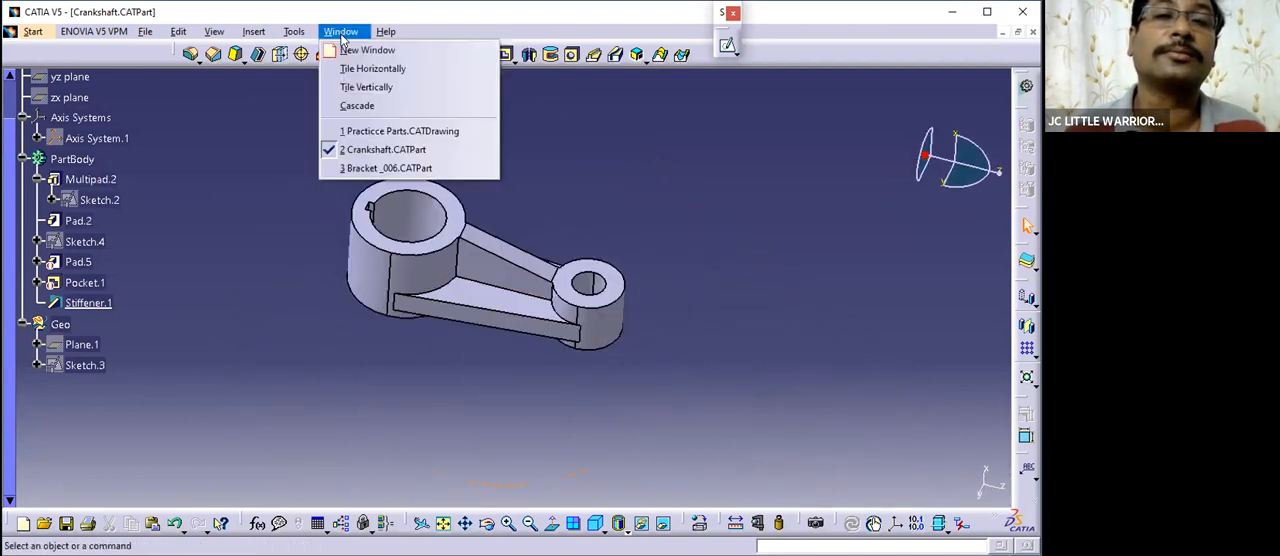
left_click(613, 178)
- Examine the finished stiffener web between the two bosses from above, from the side and at an angle
middle_click_drag(571, 200, 500, 226)
middle_click_drag(666, 306, 578, 394)
left_click_drag(10, 138, 15, 82)
mouse_move(505, 252)
middle_mouse_down()
mouse_move(517, 251)
mouse_move(496, 150)
mouse_move(517, 247)
middle_mouse_up()
left_click(517, 251)
left_click(505, 206)
middle_click_drag(517, 247, 578, 239)
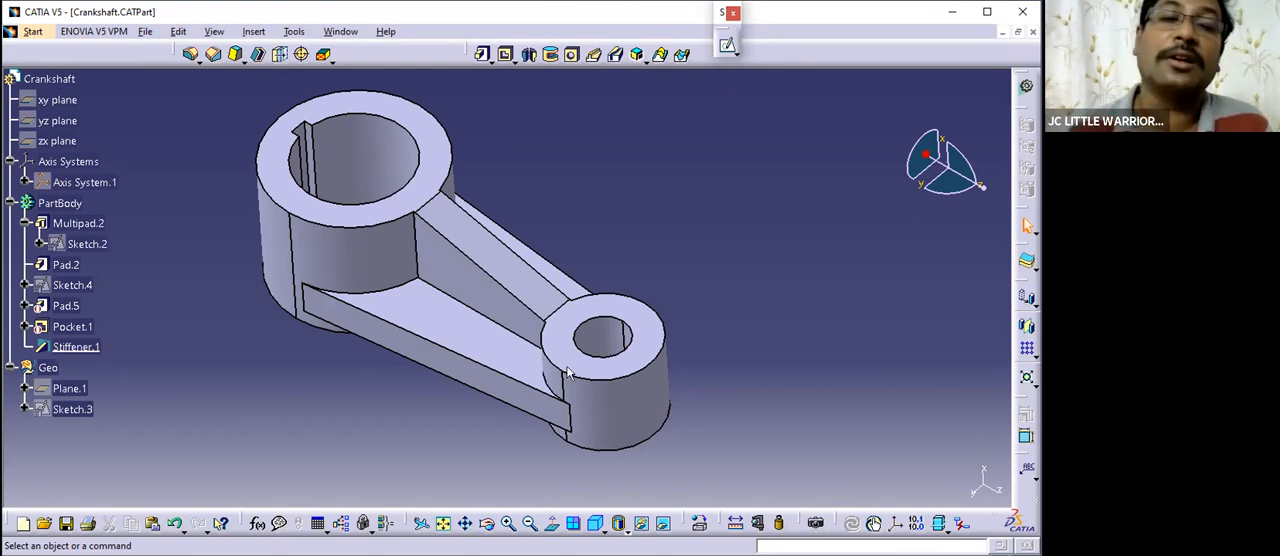
middle_click_drag(566, 370, 603, 280)
middle_click_drag(487, 328, 566, 277)
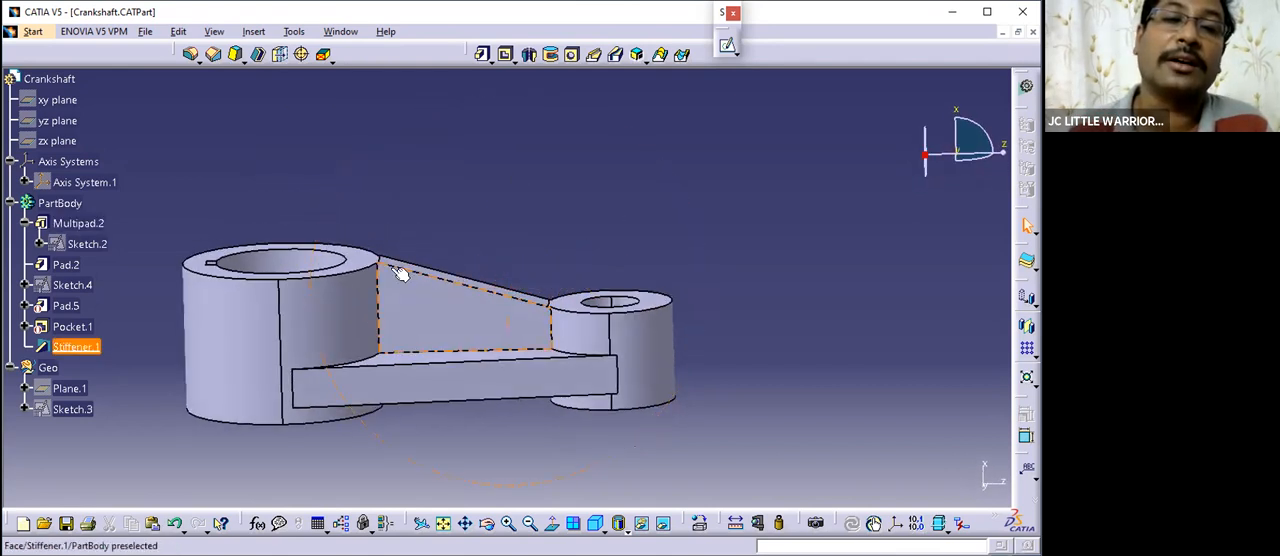
middle_click_drag(428, 286, 420, 230)
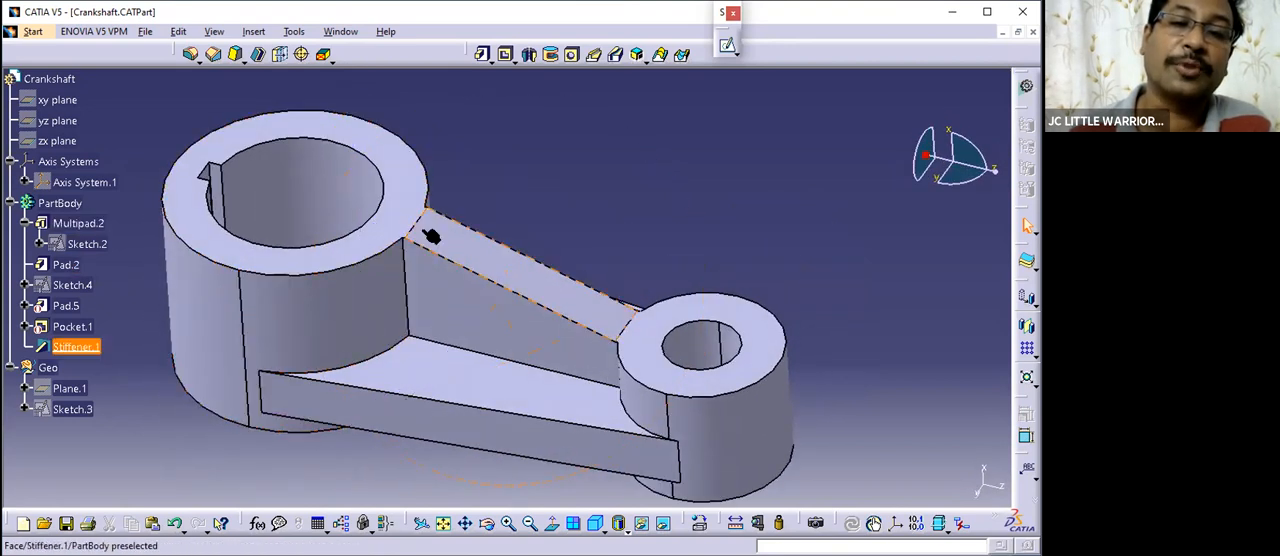
- Check the stiffener web once more from a lower angle and close the crankshaft part
mouse_move(630, 332)
middle_mouse_down()
mouse_move(546, 294)
mouse_move(623, 340)
mouse_move(642, 318)
middle_mouse_up()
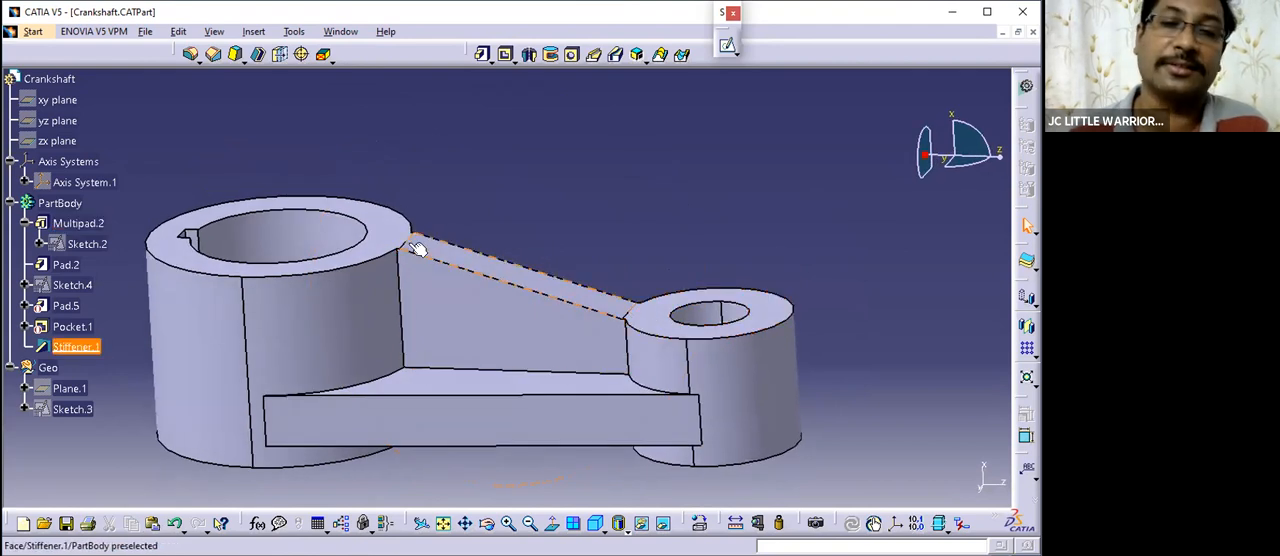
middle_click_drag(514, 243, 523, 271)
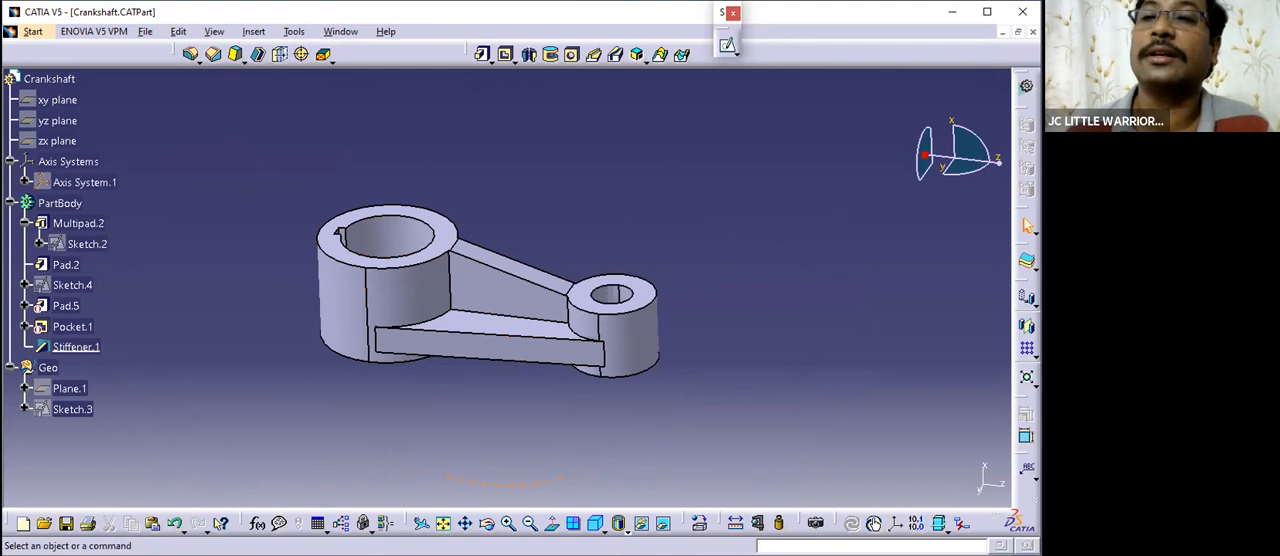
left_click(1032, 34)
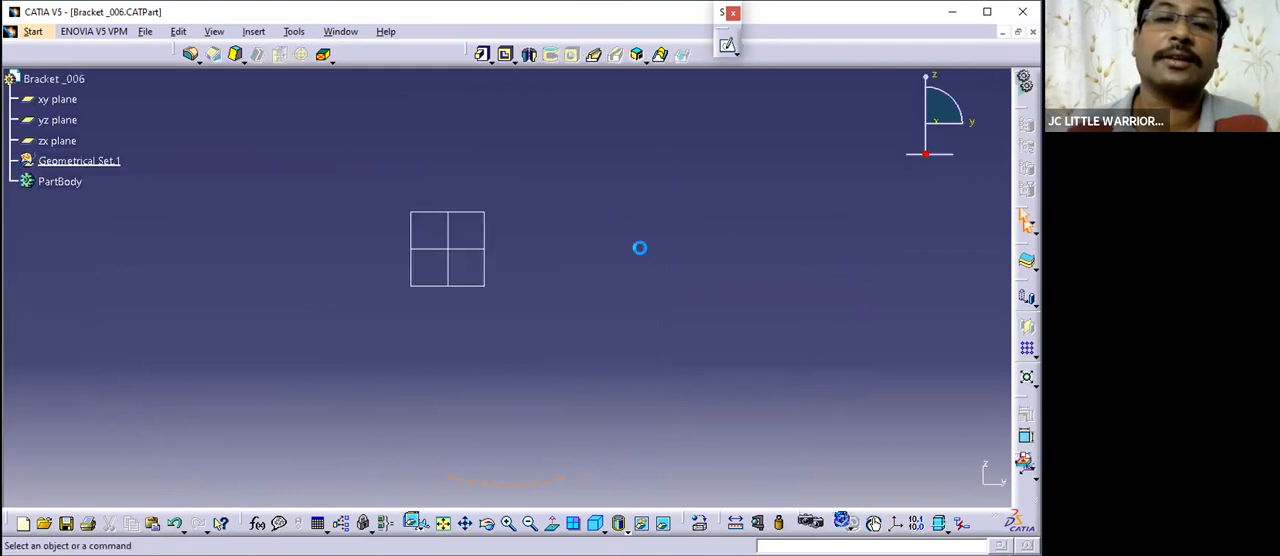
- Display the Practicce Parts drawing and study the dimensioned bracket on Sheet.7
left_click(339, 32)
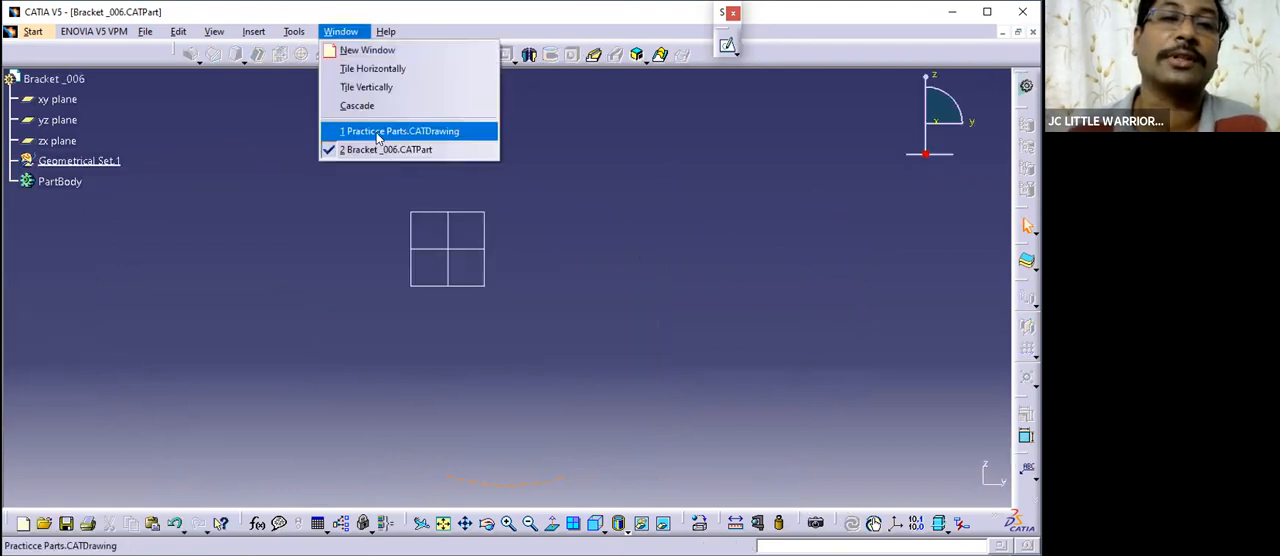
left_click(380, 131)
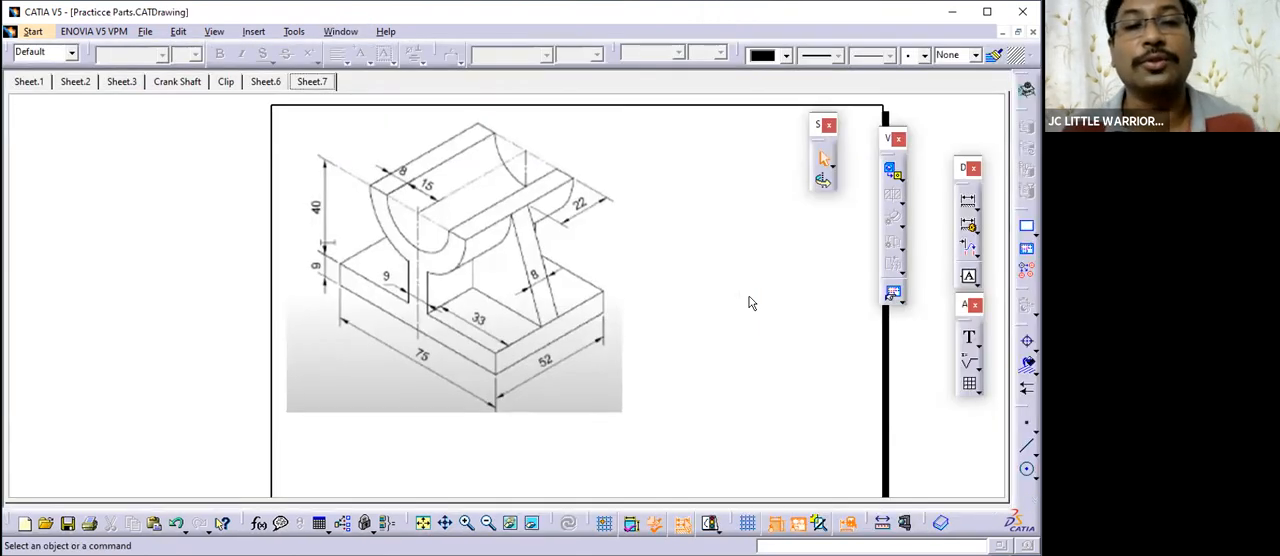
mouse_move(681, 323)
middle_mouse_down()
mouse_move(657, 297)
mouse_move(621, 316)
middle_mouse_up()
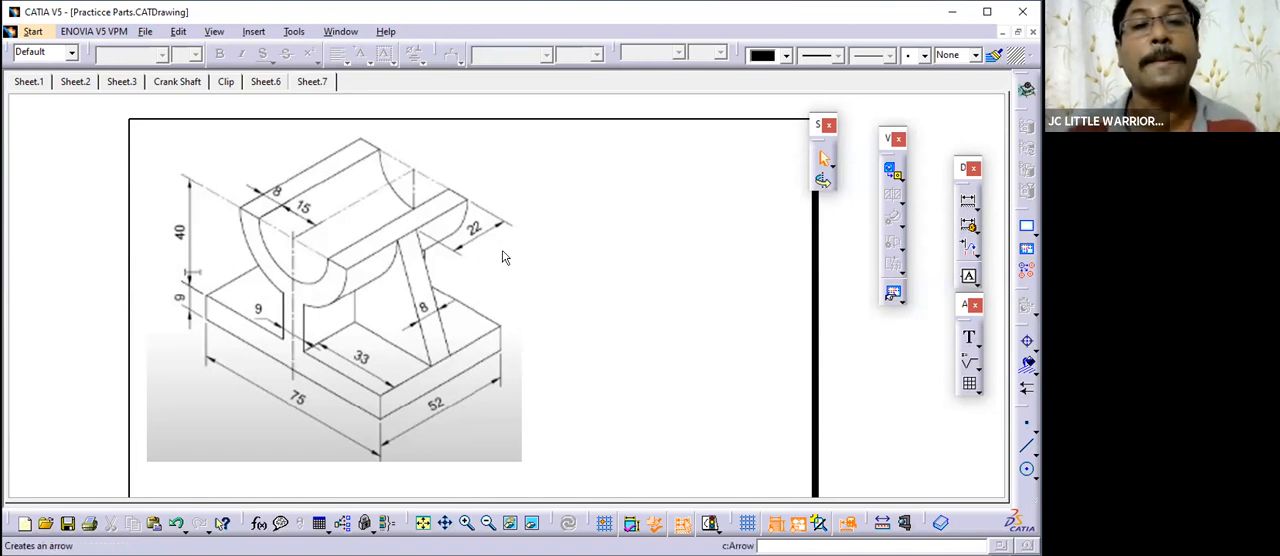
middle_click_drag(590, 287, 563, 280)
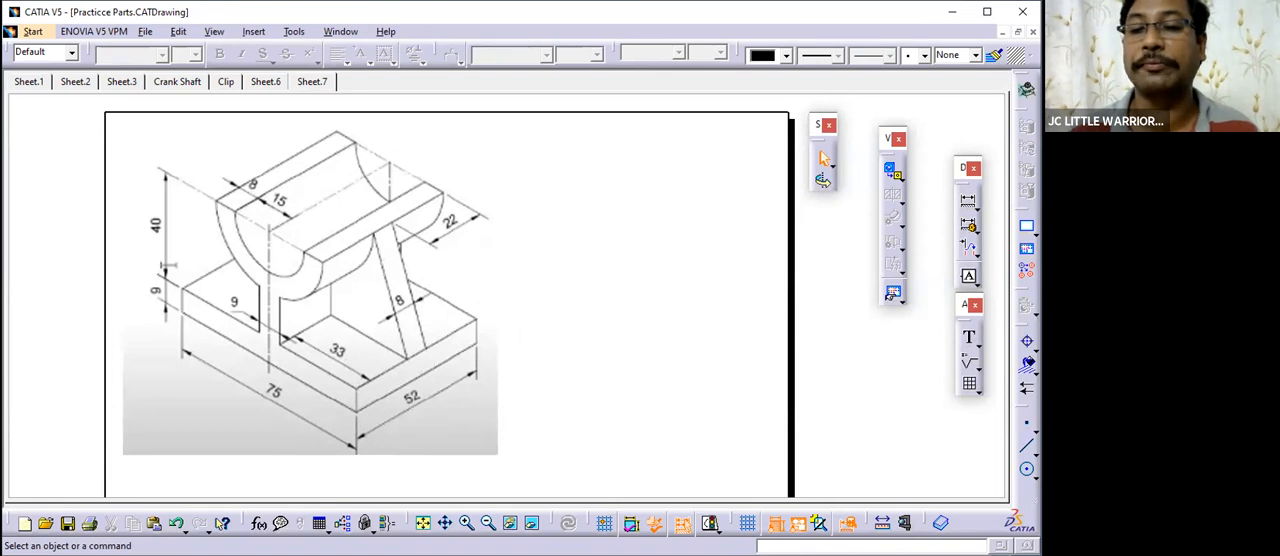
middle_click_drag(557, 334, 558, 308)
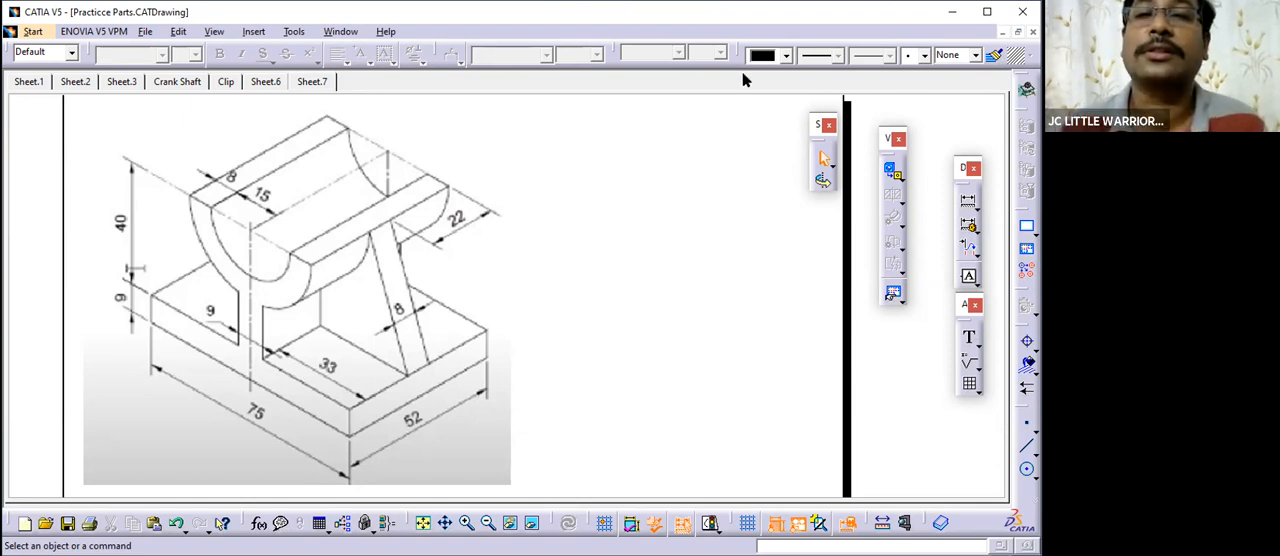
- Return to the Bracket _006 part and insert a standard axis system at its origin
key("alt+Tab")
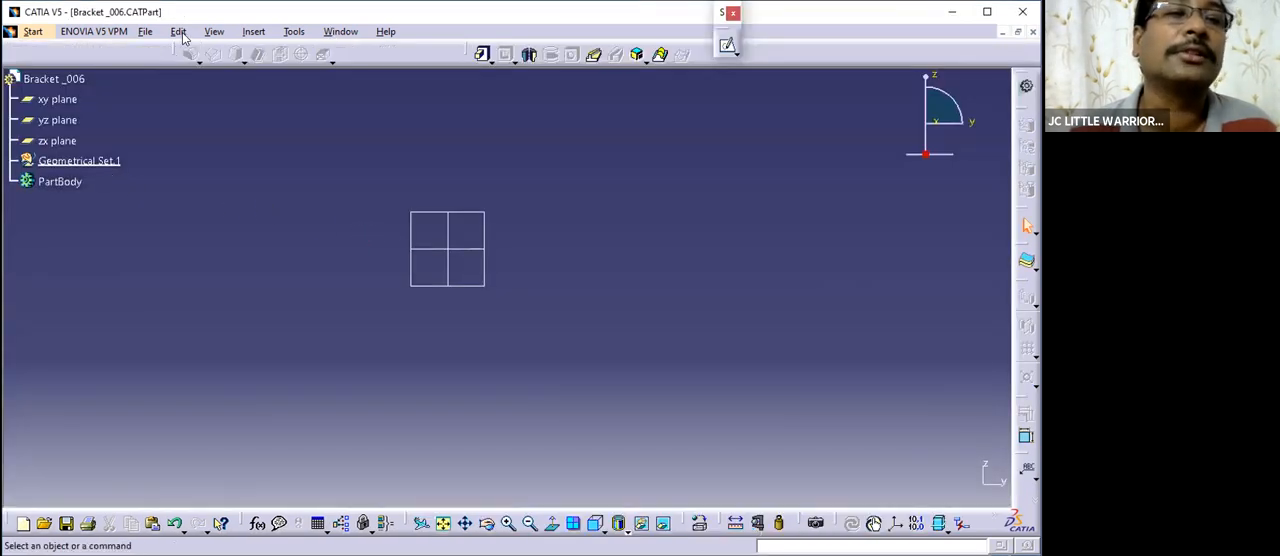
left_click(253, 32)
left_click(274, 231)
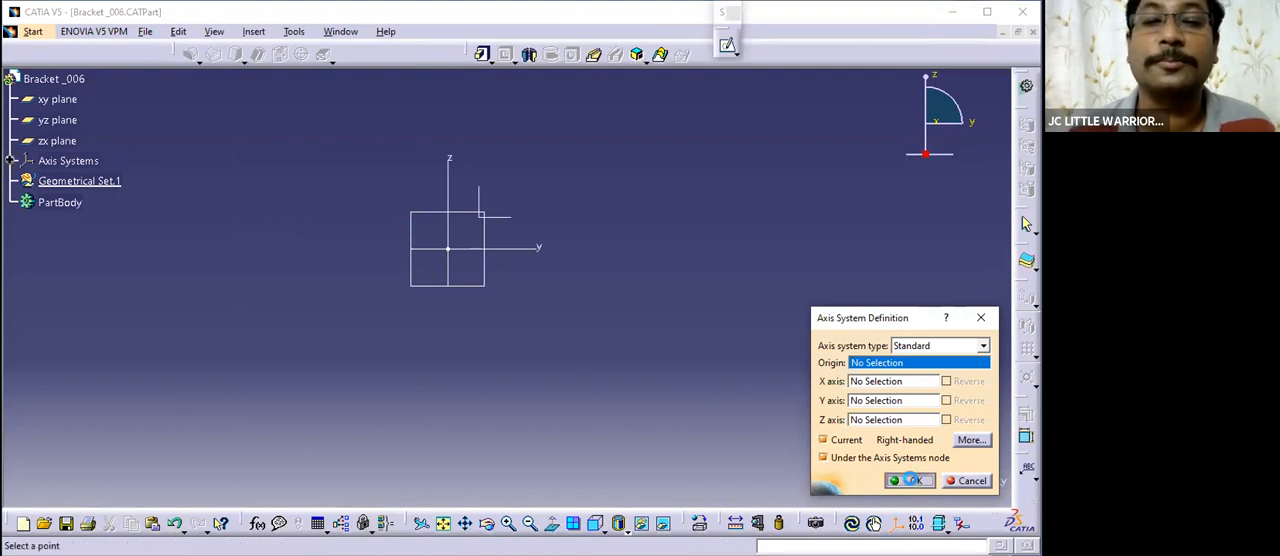
left_click(912, 480)
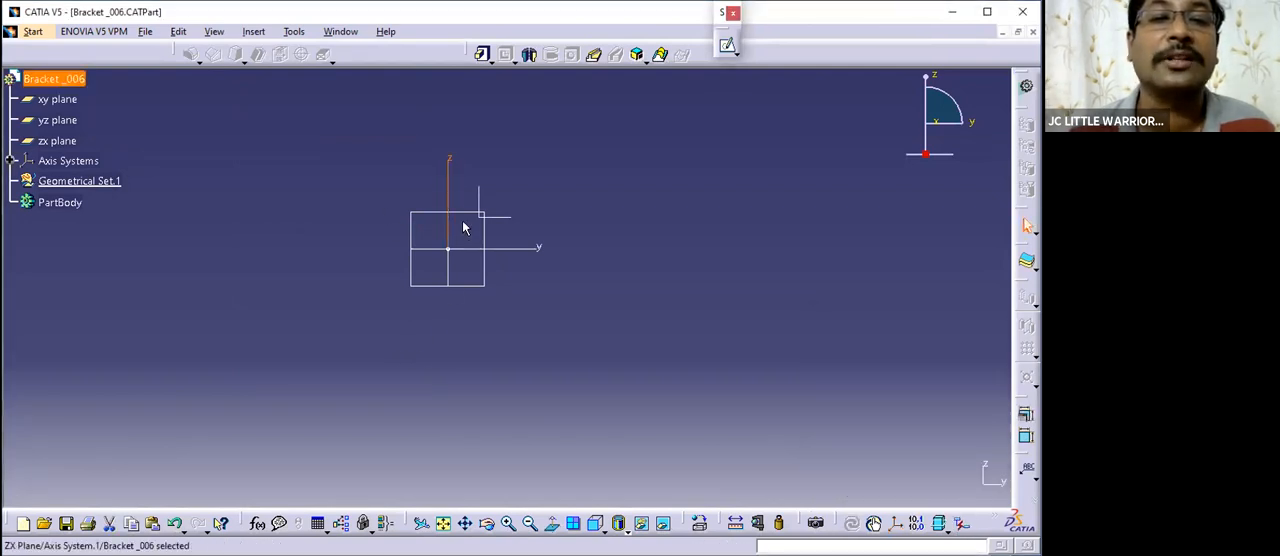
- Compare the new axis system's z axis and origin with the bracket drawing and return to the part
left_click(452, 157)
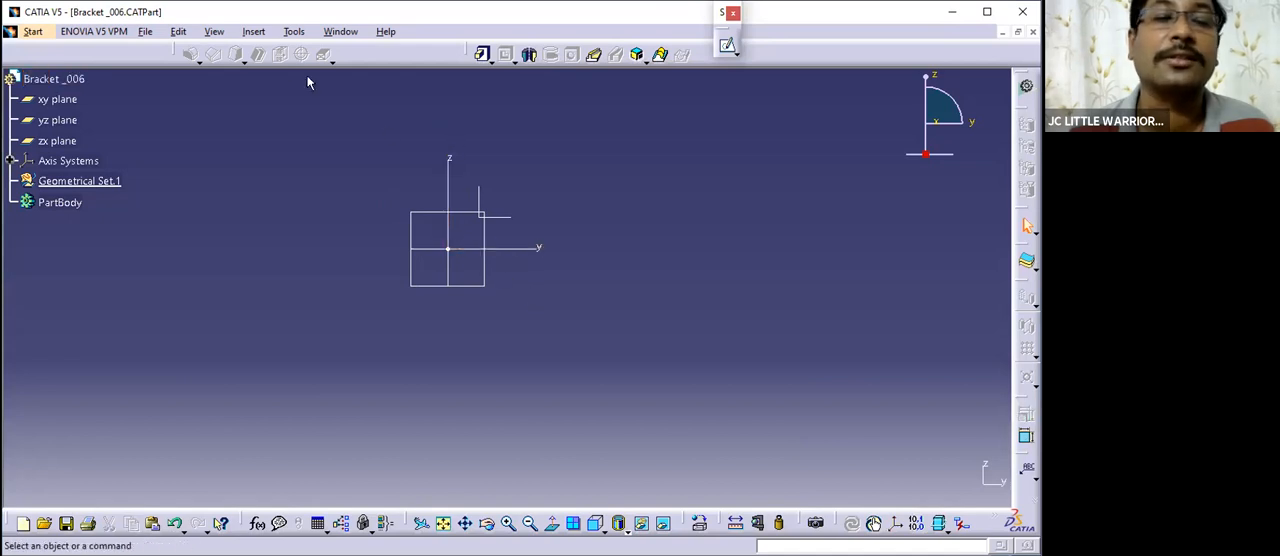
left_click(449, 250)
left_click(340, 31)
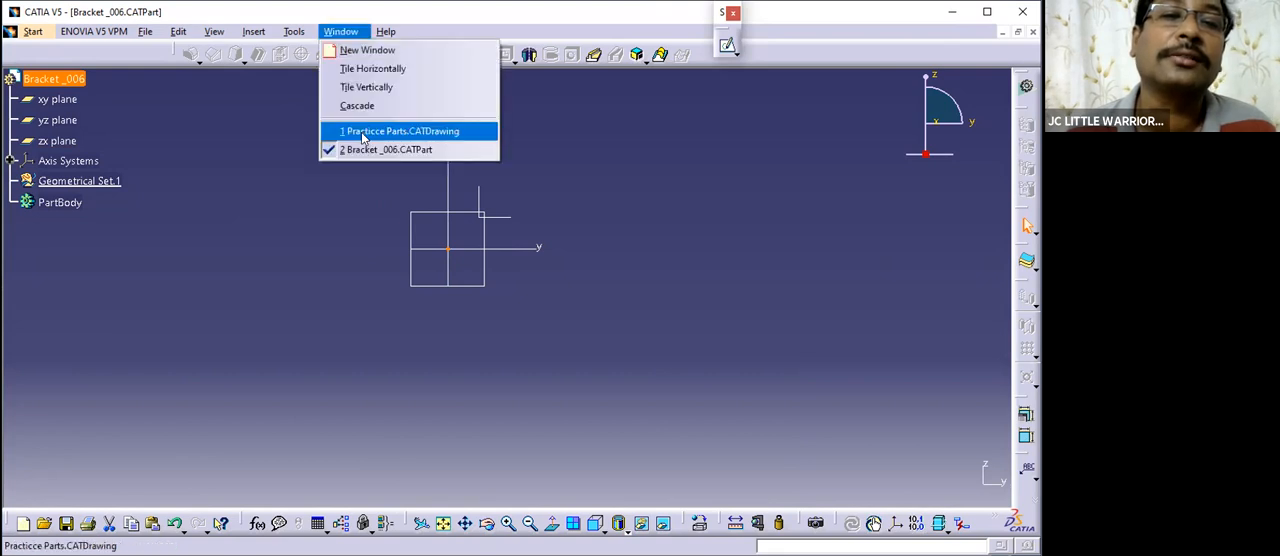
left_click(400, 129)
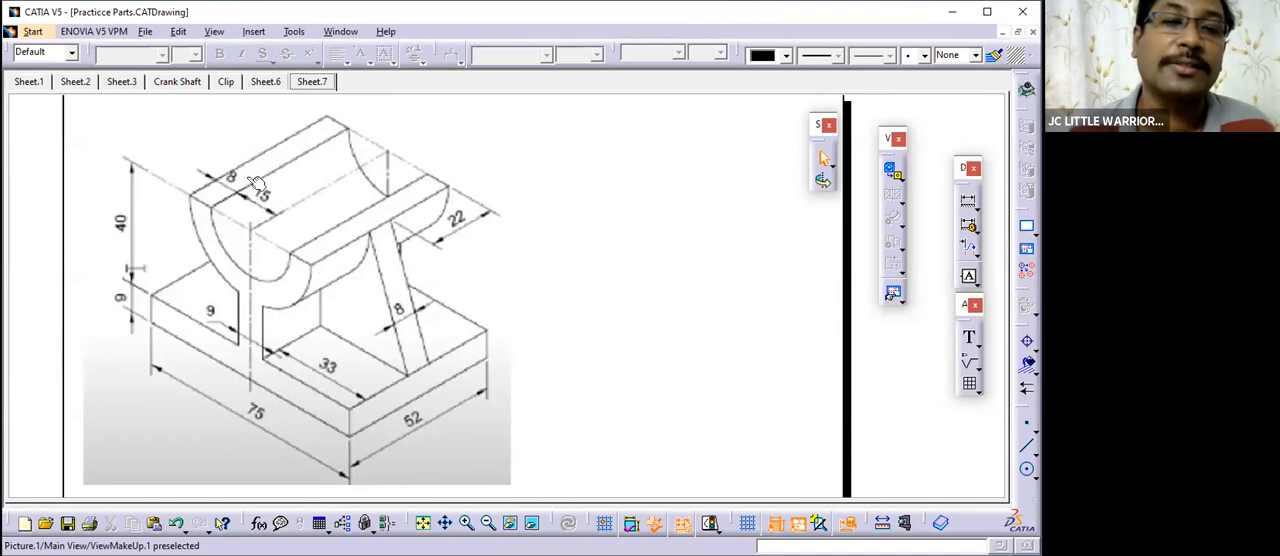
left_click(340, 31)
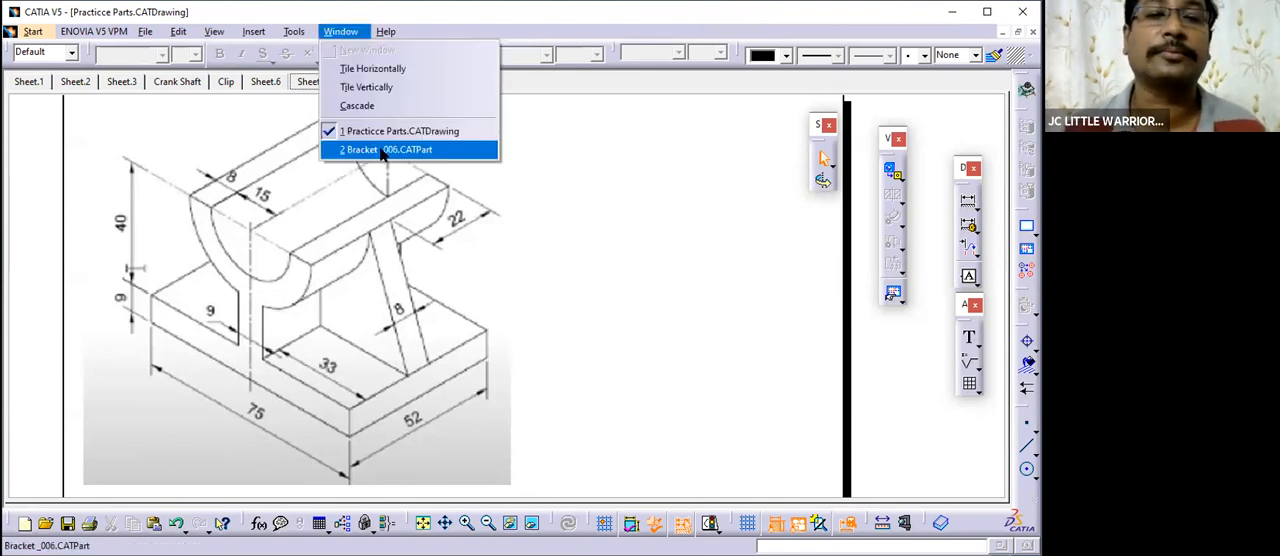
left_click(383, 150)
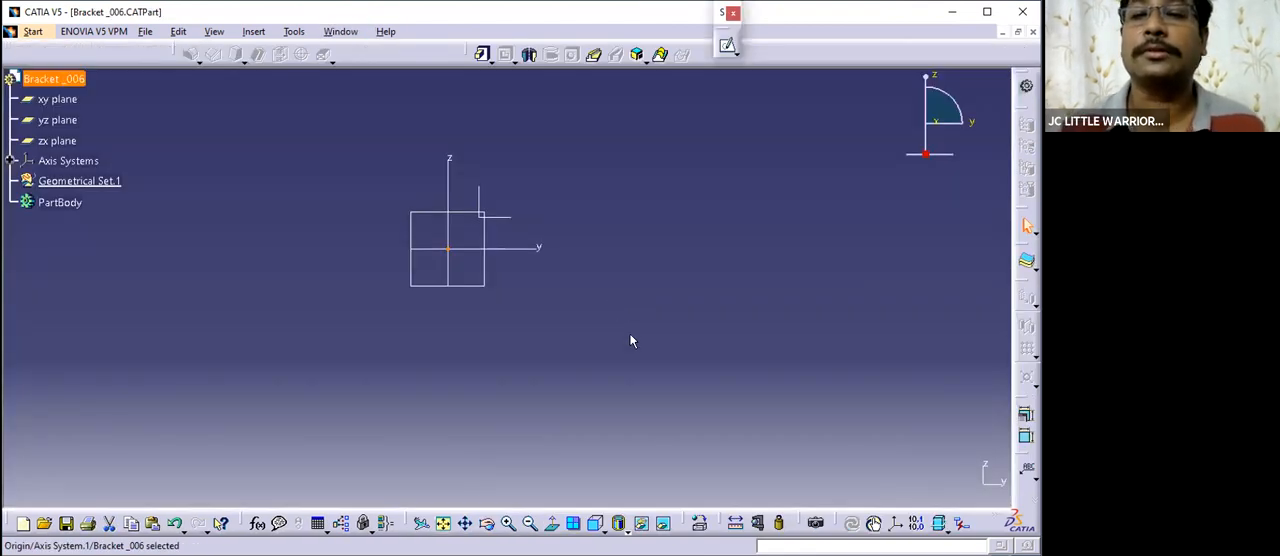
left_click(594, 243)
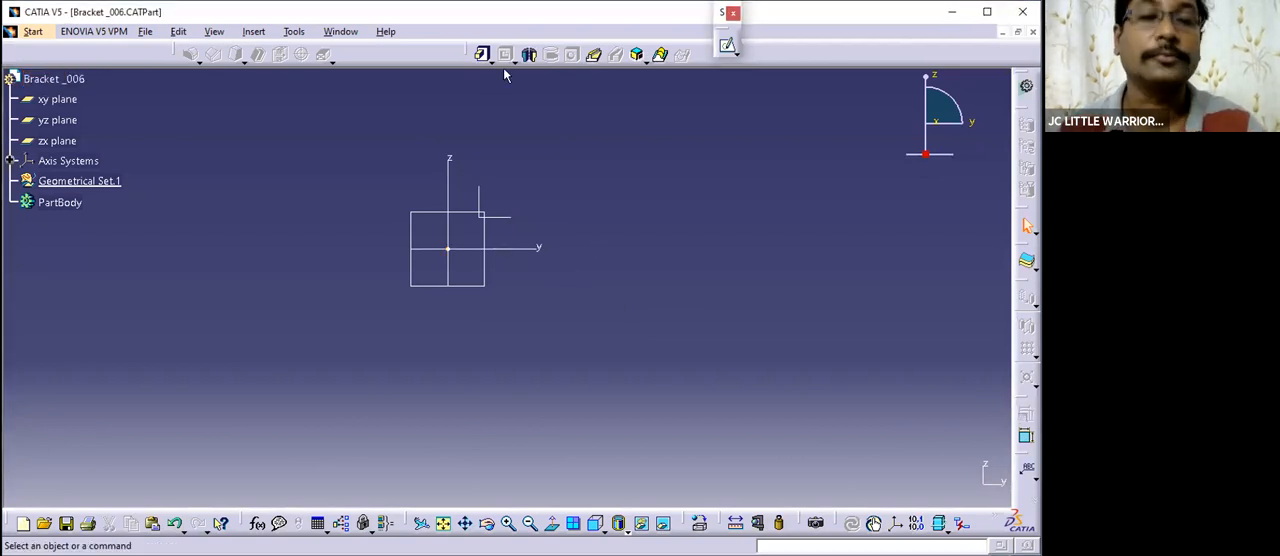
- Tile the drawing and part windows vertically and fit the bracket picture inside the drawing window
left_click(331, 33)
left_click(390, 129)
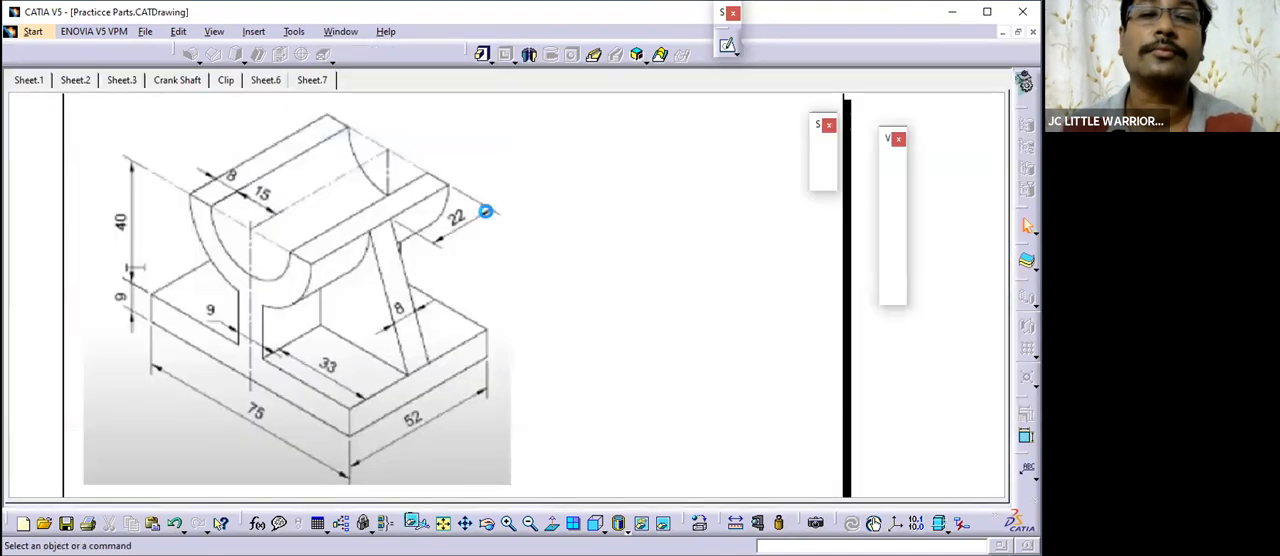
left_click(338, 31)
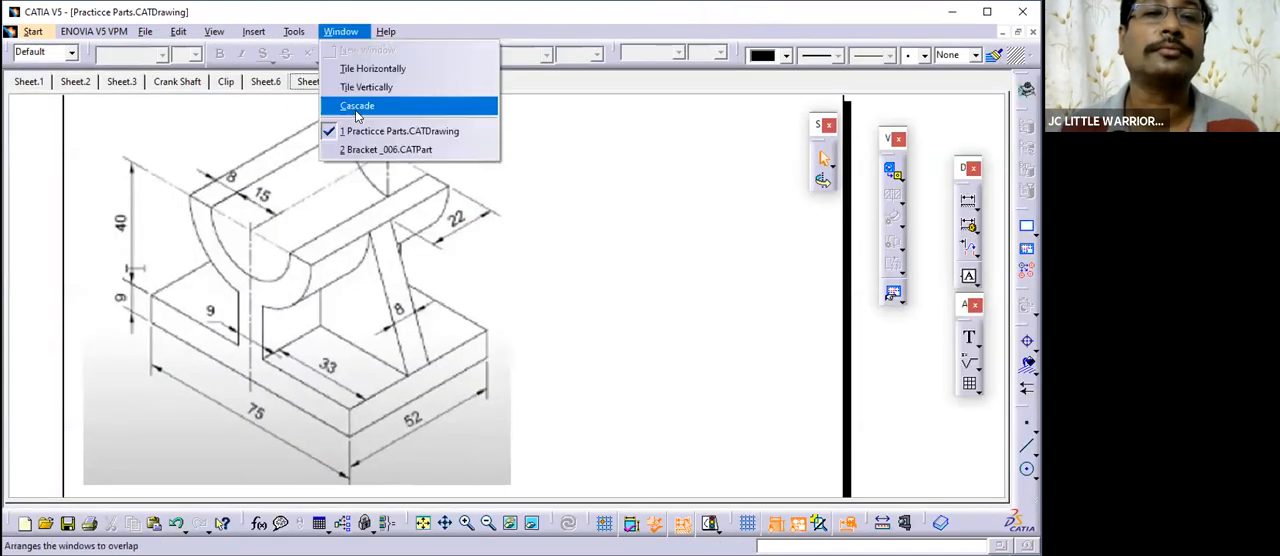
left_click(365, 84)
mouse_move(331, 328)
middle_mouse_down()
mouse_move(351, 357)
mouse_move(398, 282)
middle_mouse_up()
middle_click_drag(317, 297, 386, 234)
middle_click_drag(457, 279, 440, 309)
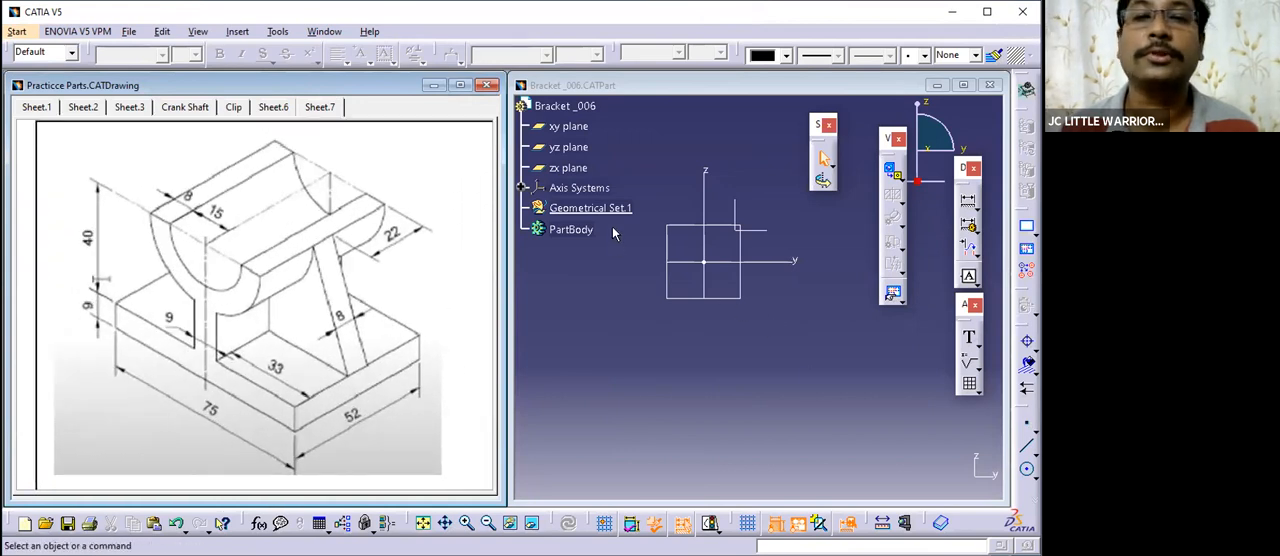
- Create a positioned sketch on the yz plane of the Bracket _006 part with implicit origin and orientation
left_click(682, 326)
middle_click_drag(684, 342, 700, 369)
middle_click_drag(783, 430, 808, 446)
scroll(704, 312, "up", 1)
scroll(689, 305, "down", 1)
middle_click_drag(801, 361, 769, 345)
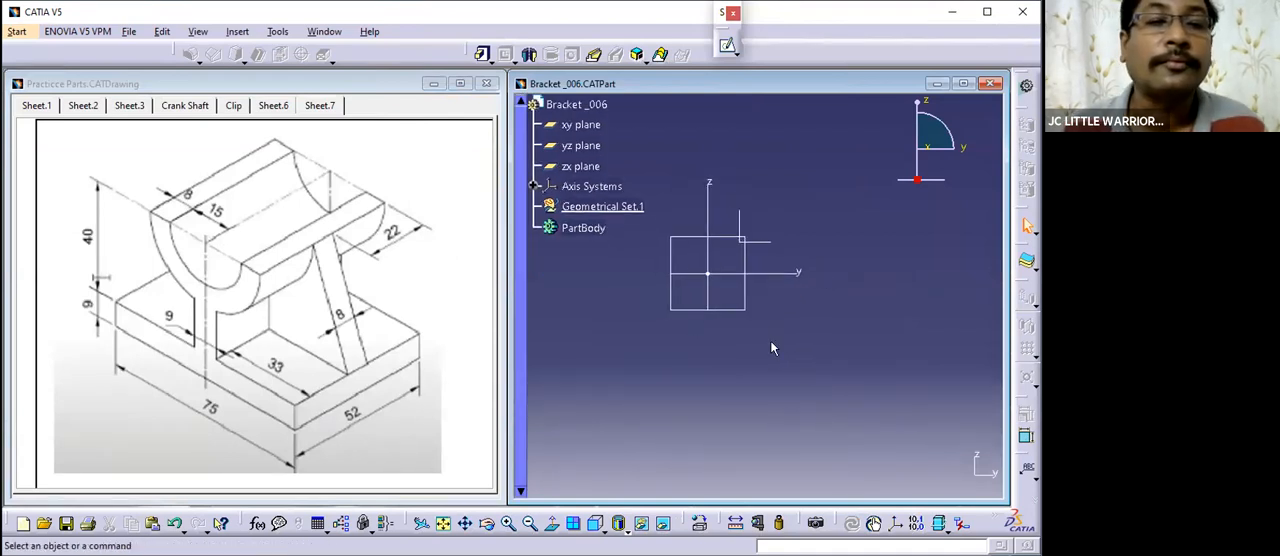
left_click(746, 311)
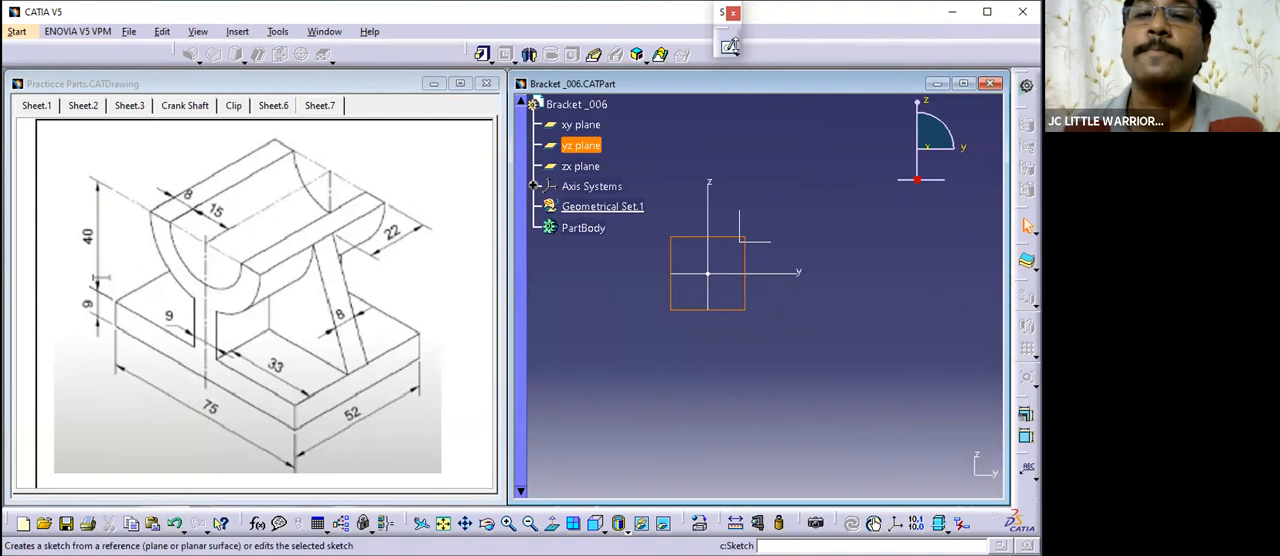
left_click(735, 51)
left_click(781, 63)
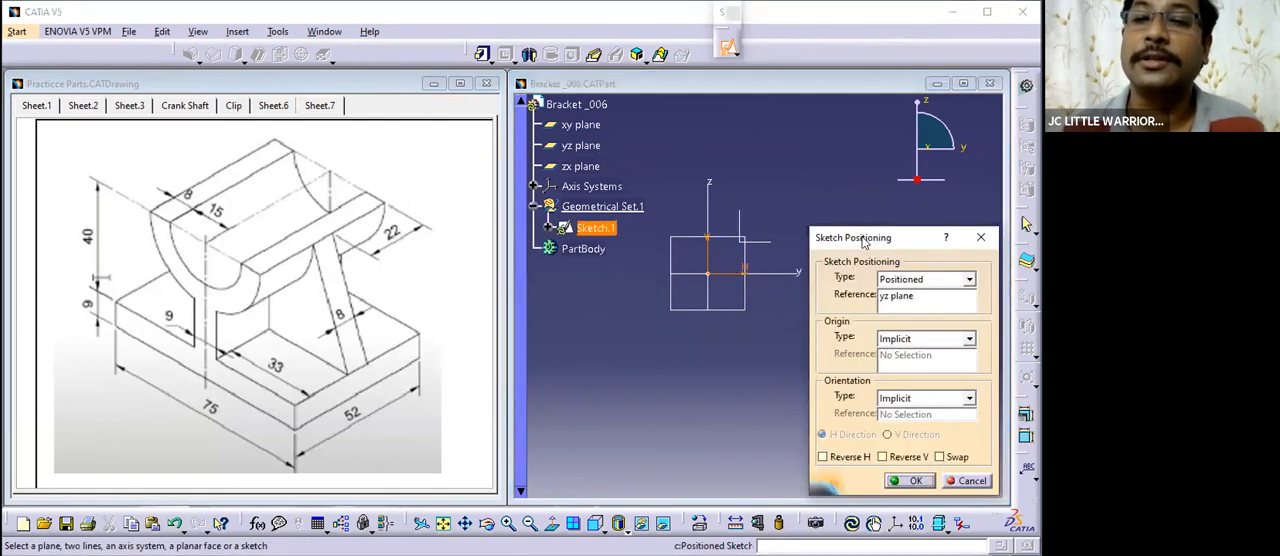
left_click_drag(872, 238, 946, 240)
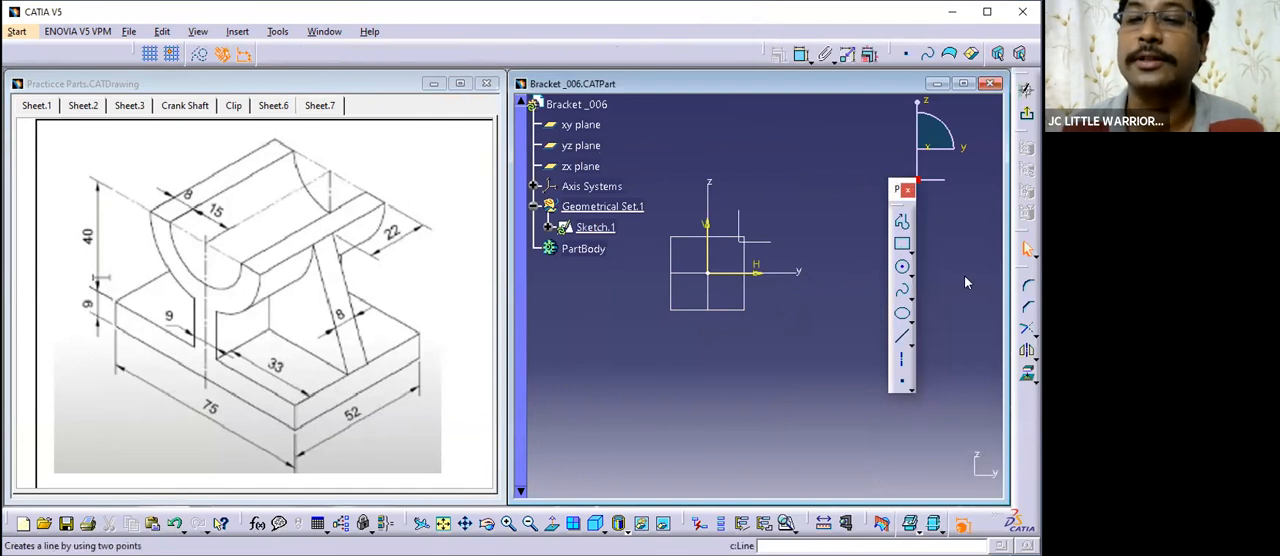
- Sketch a circle about 649 mm in diameter centred on the sketch origin and dimension its diameter
mouse_move(753, 346)
middle_mouse_down()
mouse_move(810, 353)
mouse_move(832, 374)
middle_mouse_up()
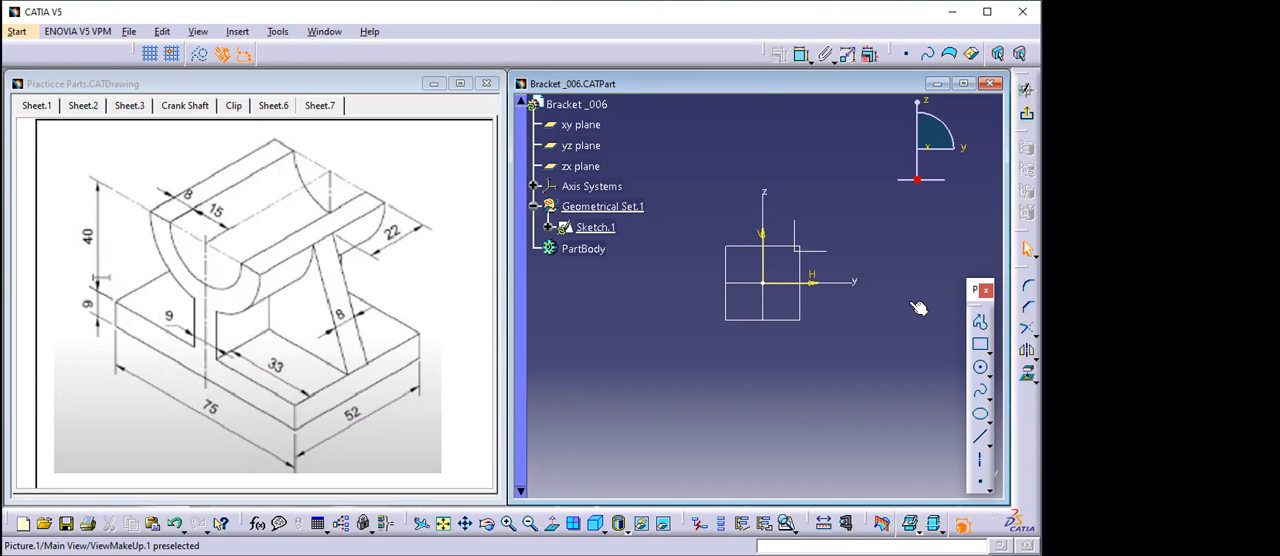
mouse_move(789, 314)
middle_mouse_down()
mouse_move(811, 329)
mouse_move(808, 308)
middle_mouse_up()
left_click(981, 369)
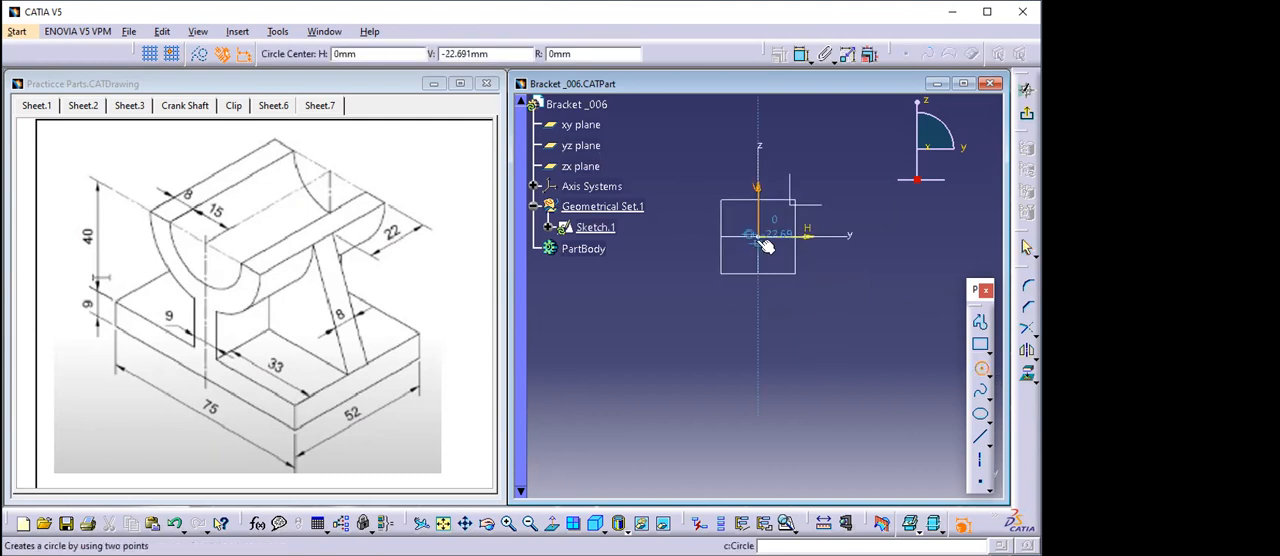
left_click(758, 236)
left_click(691, 297)
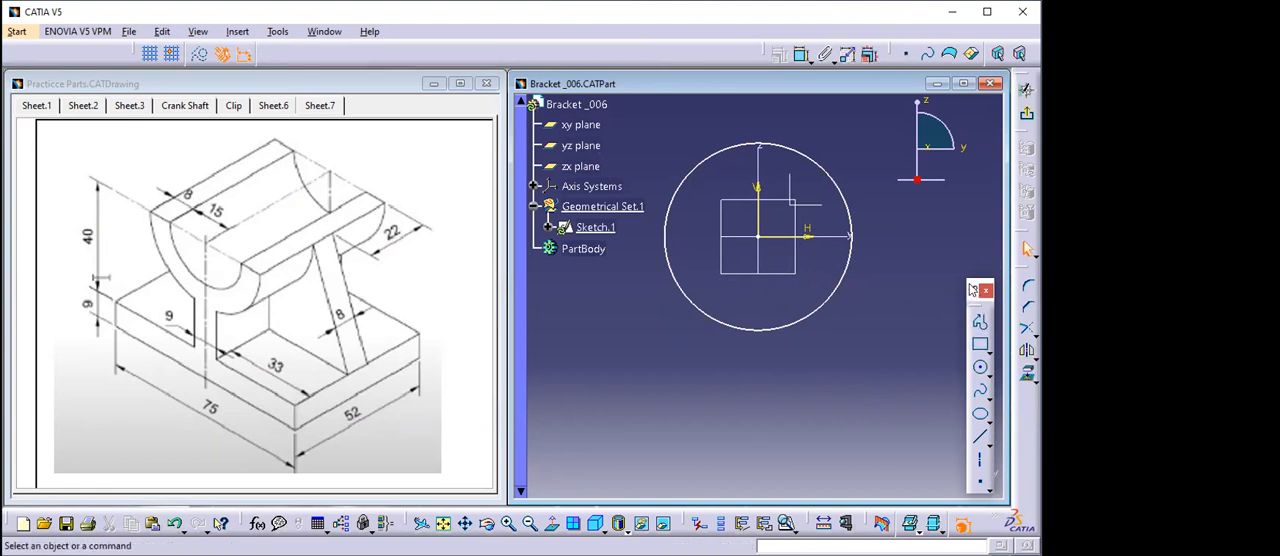
left_click(799, 56)
left_click(817, 167)
left_click(831, 144)
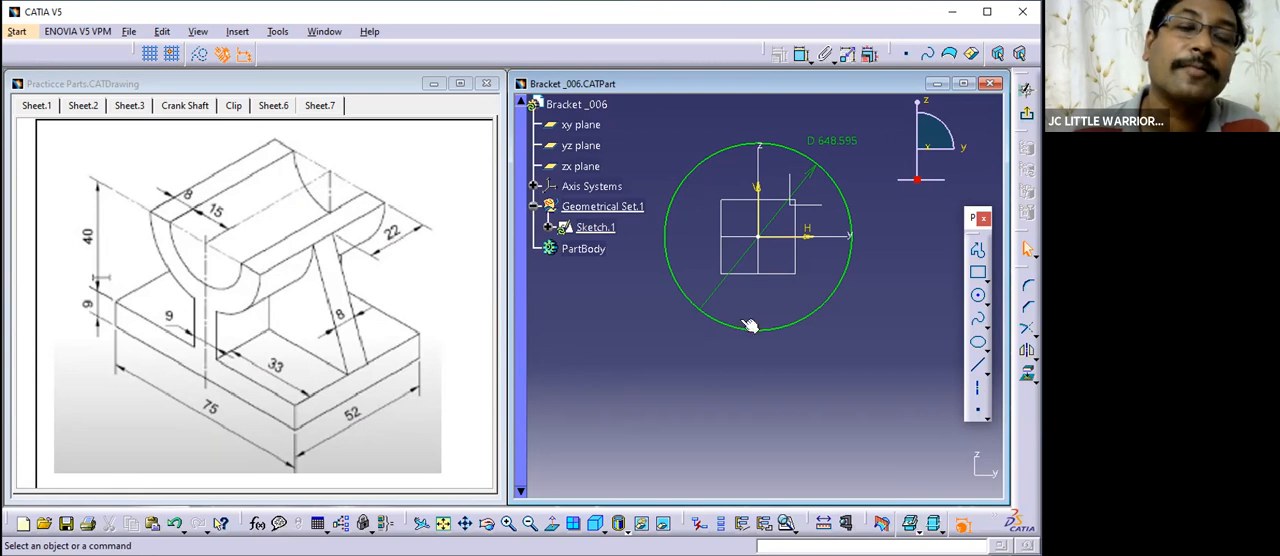
- Set the circle's diameter to 42 mm
middle_click_drag(834, 341, 810, 365)
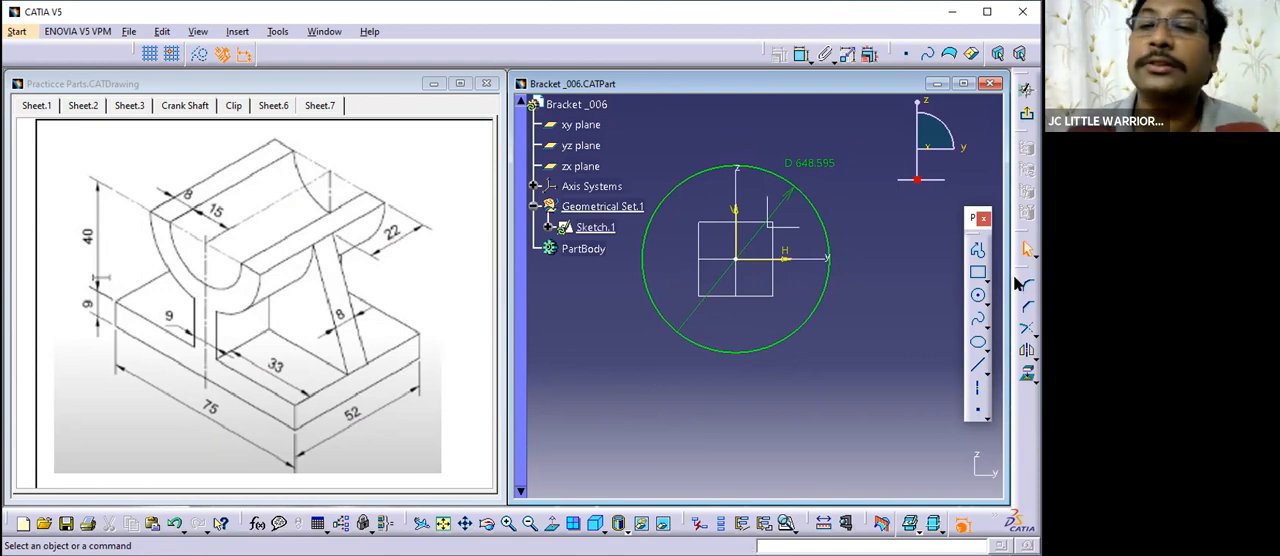
double_click(811, 166)
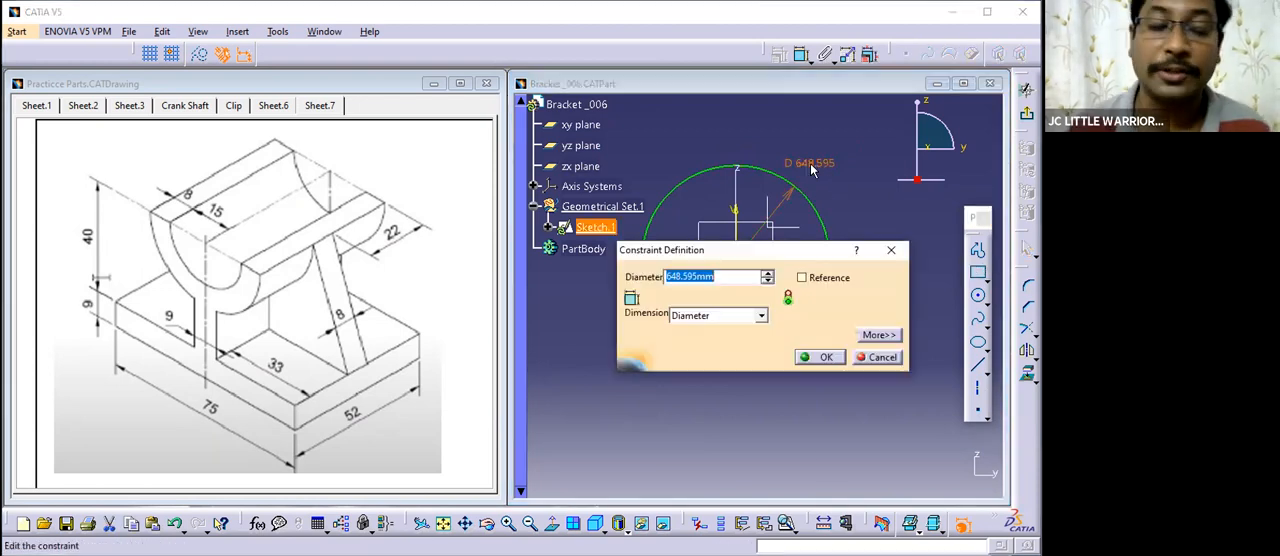
type("42")
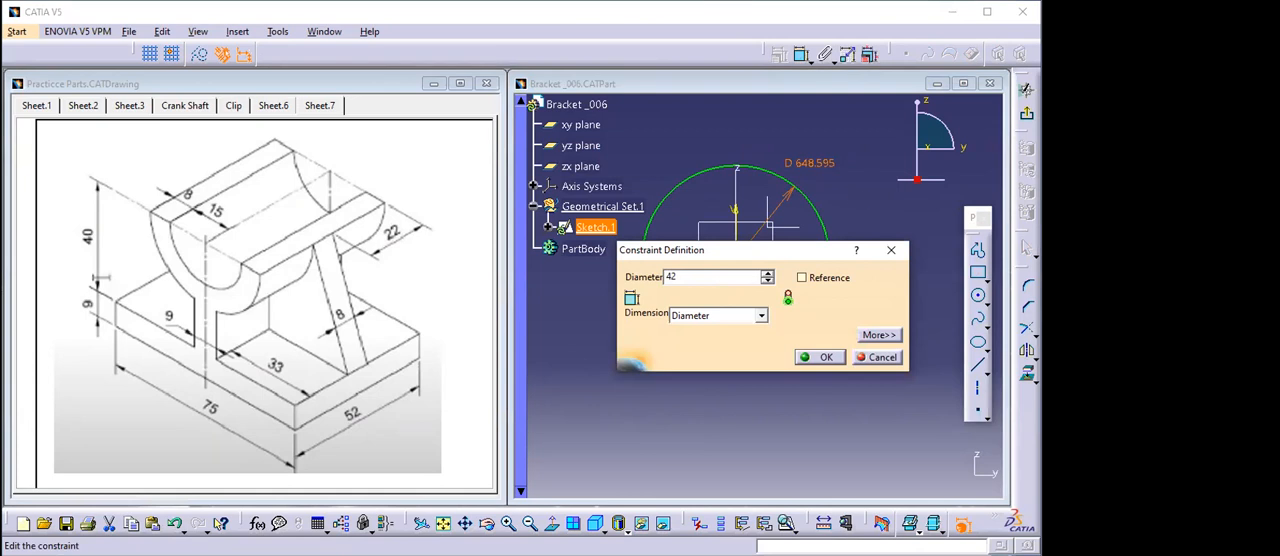
key("Return")
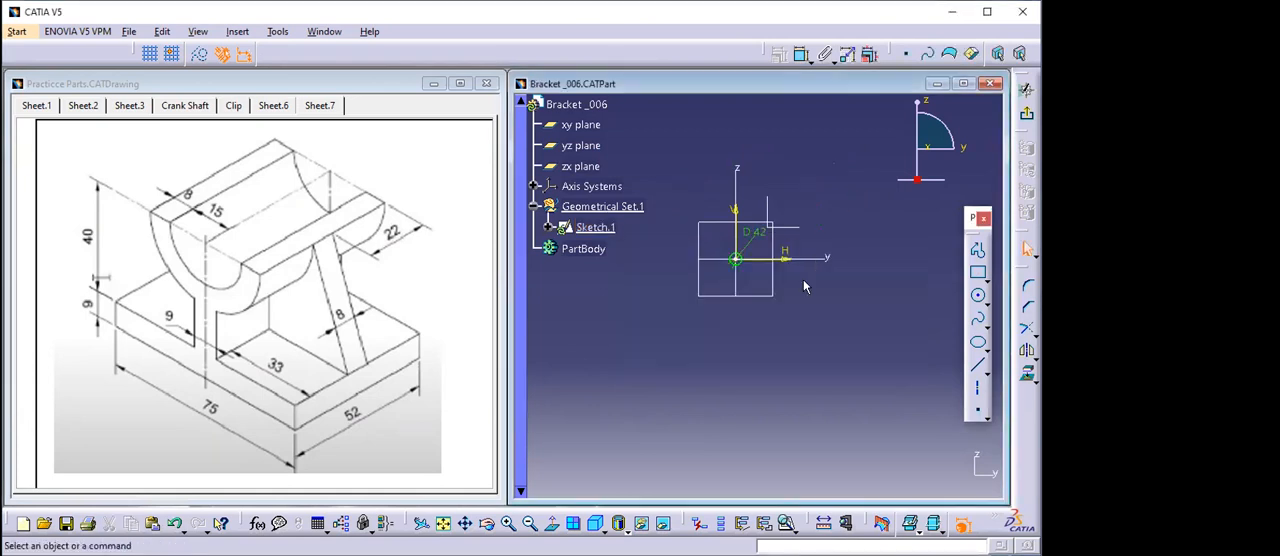
- Enlarge the view of the small circle and place its diameter dimension close outside the outline
mouse_move(803, 287)
middle_mouse_down()
mouse_move(767, 231)
mouse_move(760, 366)
mouse_move(814, 229)
mouse_move(786, 346)
middle_mouse_up()
double_click(858, 182)
left_click_drag(845, 199, 750, 334)
left_click(769, 349)
middle_click_drag(769, 349, 815, 212)
middle_click_drag(876, 304, 876, 270)
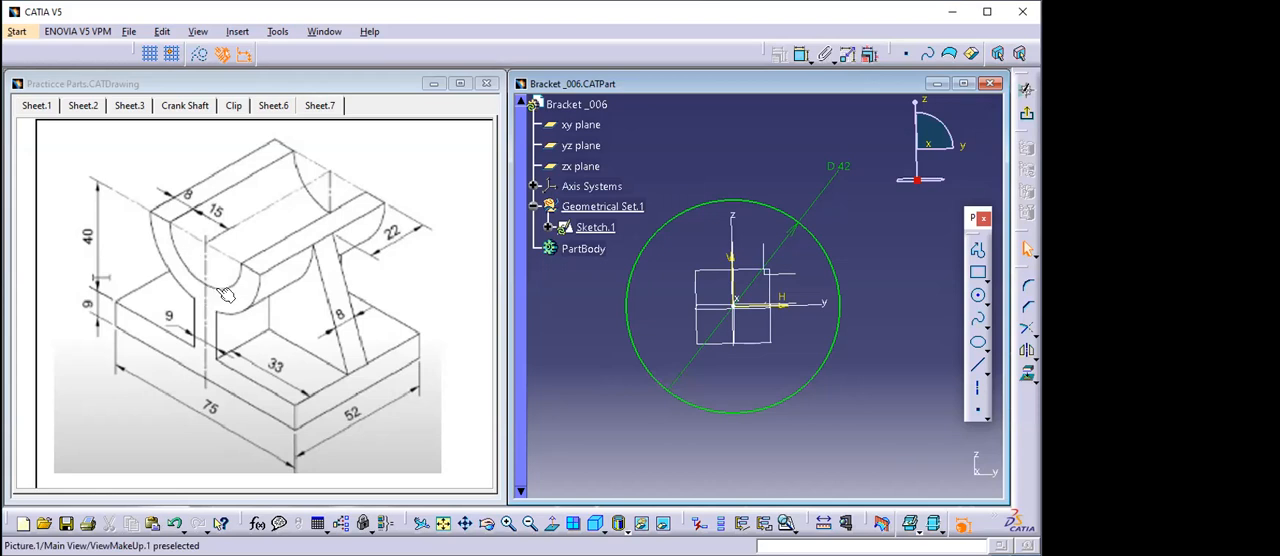
- Sketch a second circle about 36 mm in diameter beside the 42 mm circle, partly overlapping it
left_click(979, 296)
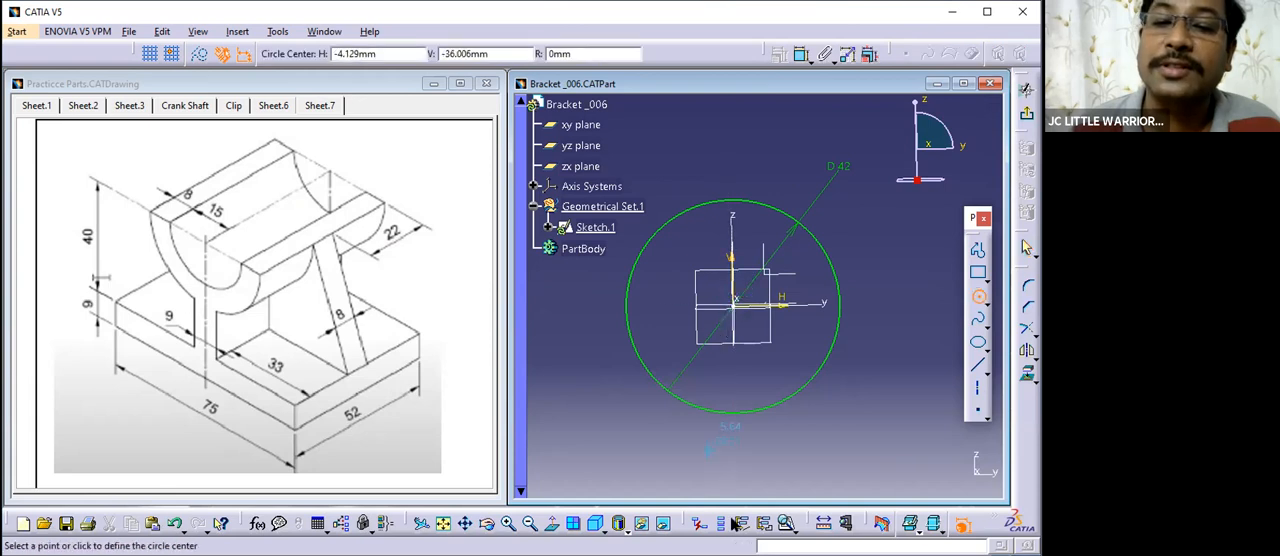
left_click(553, 525)
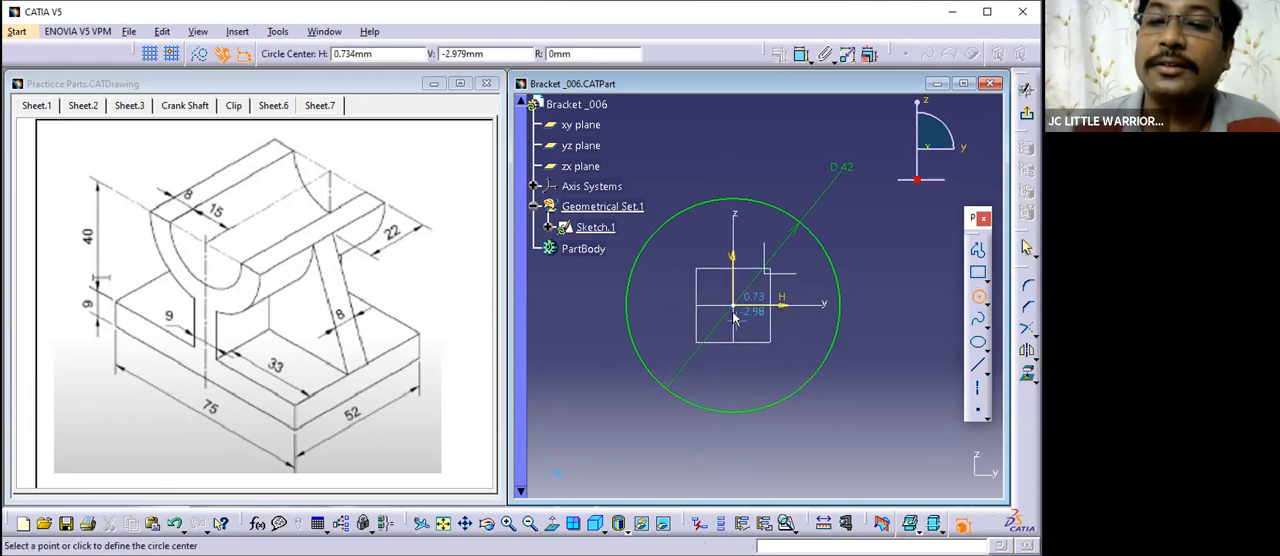
left_click(895, 335)
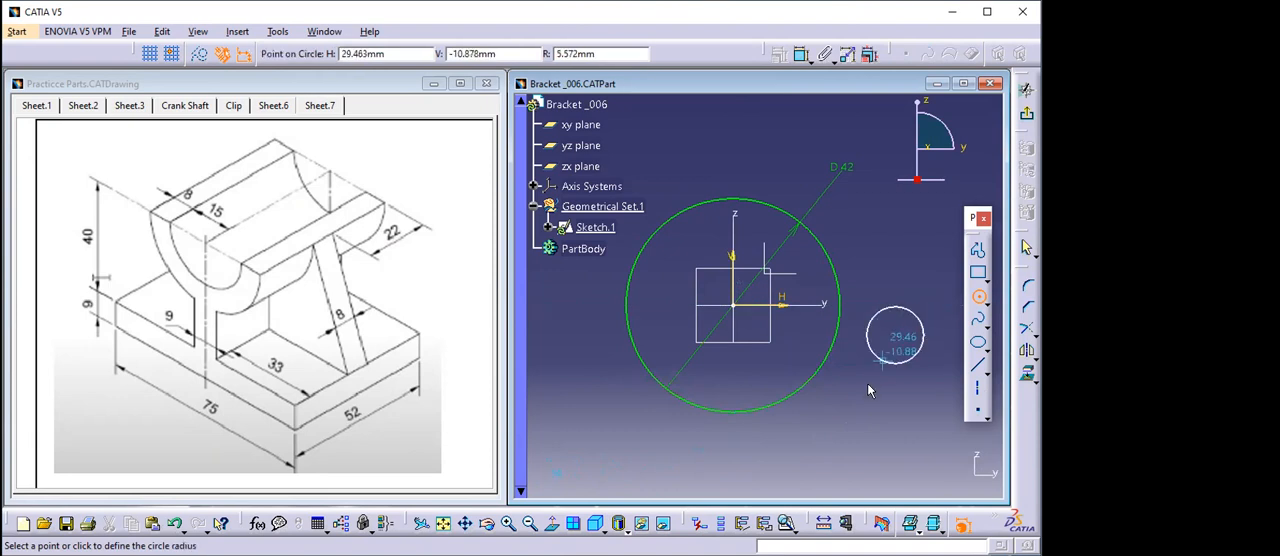
left_click(824, 399)
middle_click_drag(856, 408, 835, 416)
left_click(834, 416)
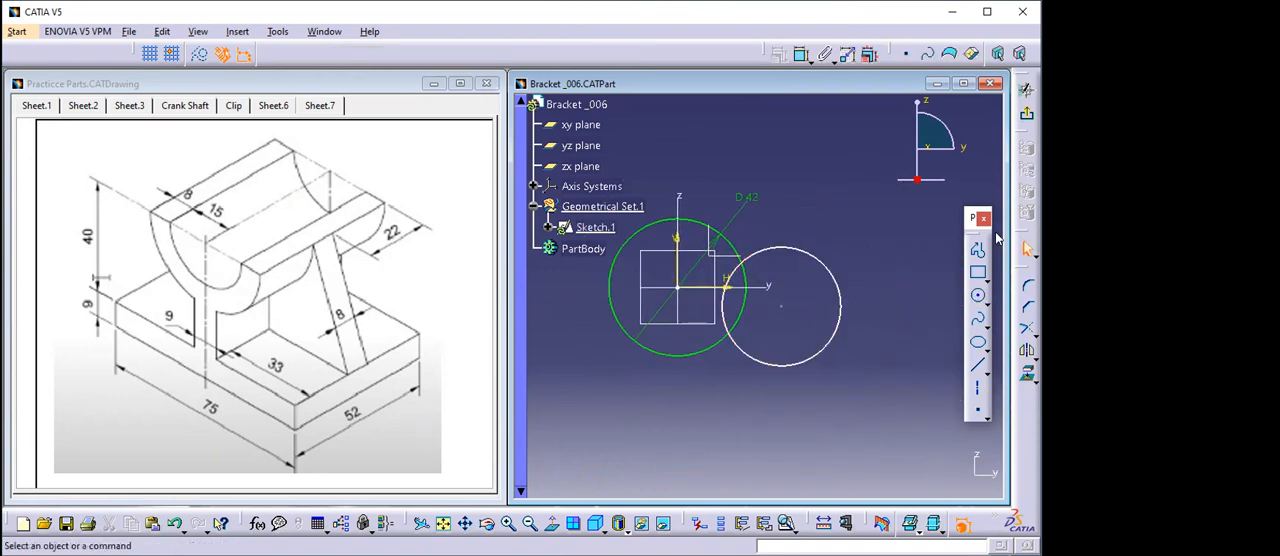
- Constrain the second circle's centre to coincide with the sketch origin
left_click(801, 57)
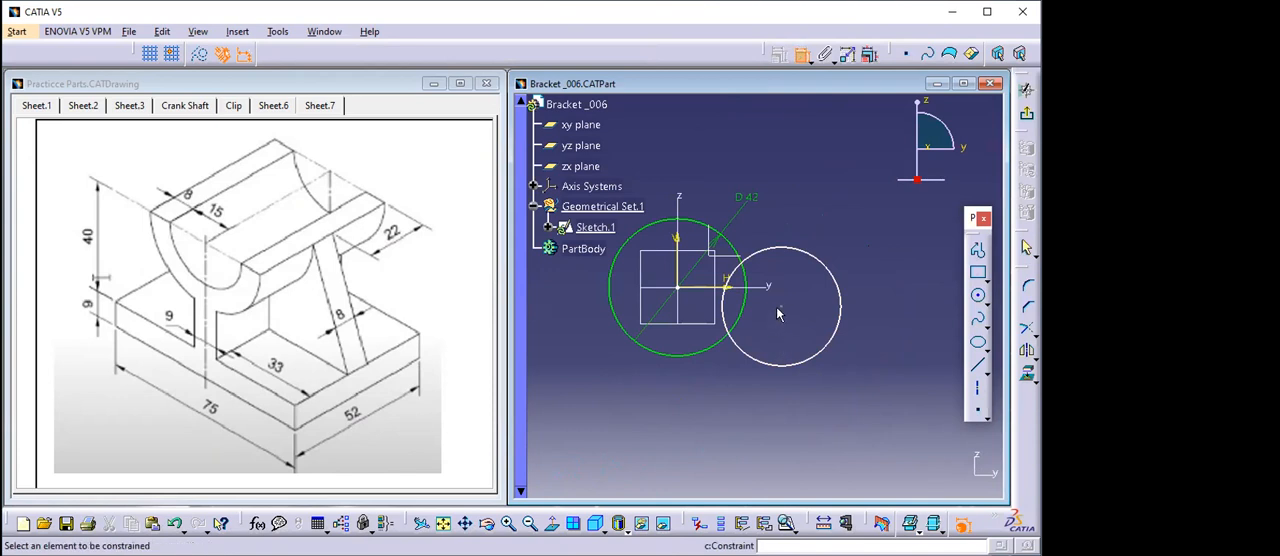
left_click(679, 288)
right_click(829, 205)
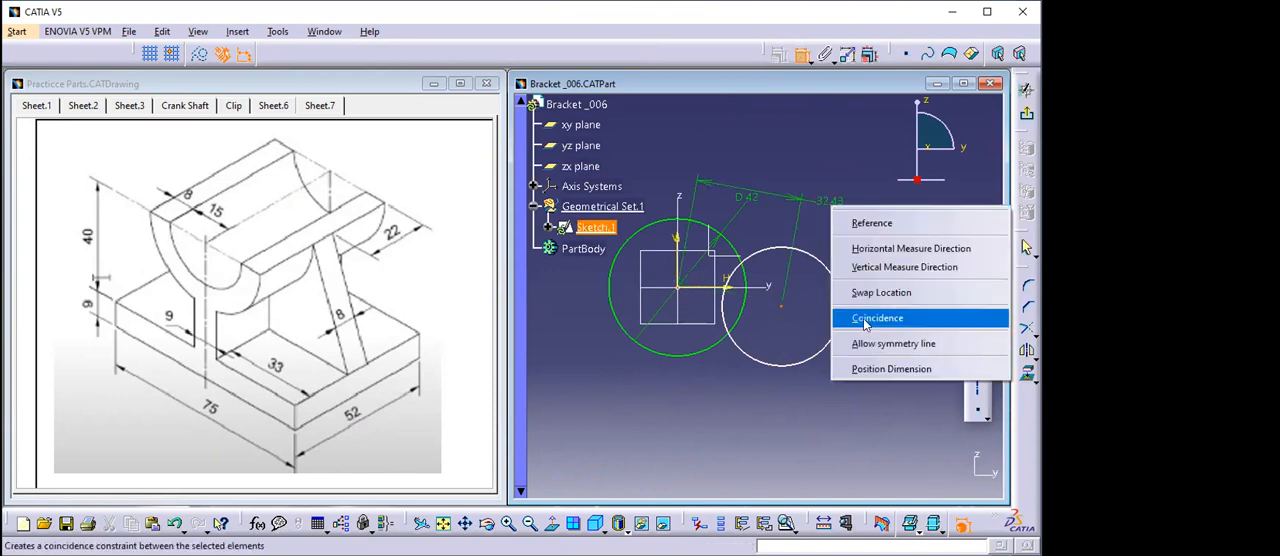
left_click(857, 315)
mouse_move(809, 336)
middle_mouse_down()
mouse_move(800, 316)
mouse_move(908, 351)
mouse_move(874, 340)
mouse_move(880, 302)
middle_mouse_up()
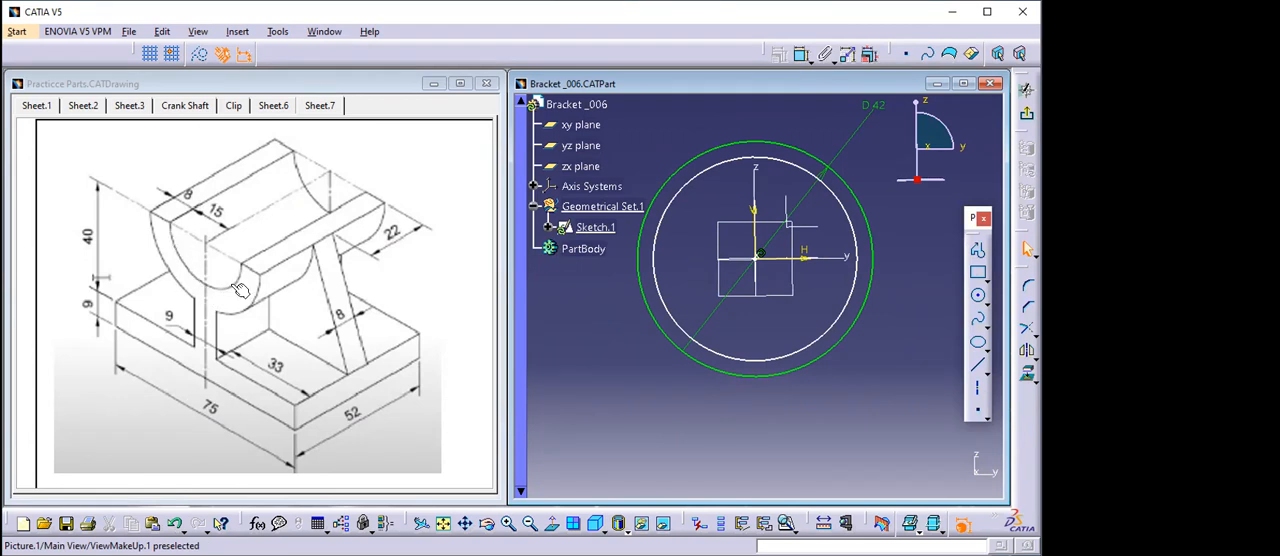
- Dimension the inner circle's diameter, set it to 30 mm and place the dimension close above the outer circle
middle_click_drag(714, 237, 681, 311)
left_click(801, 53)
left_click(770, 243)
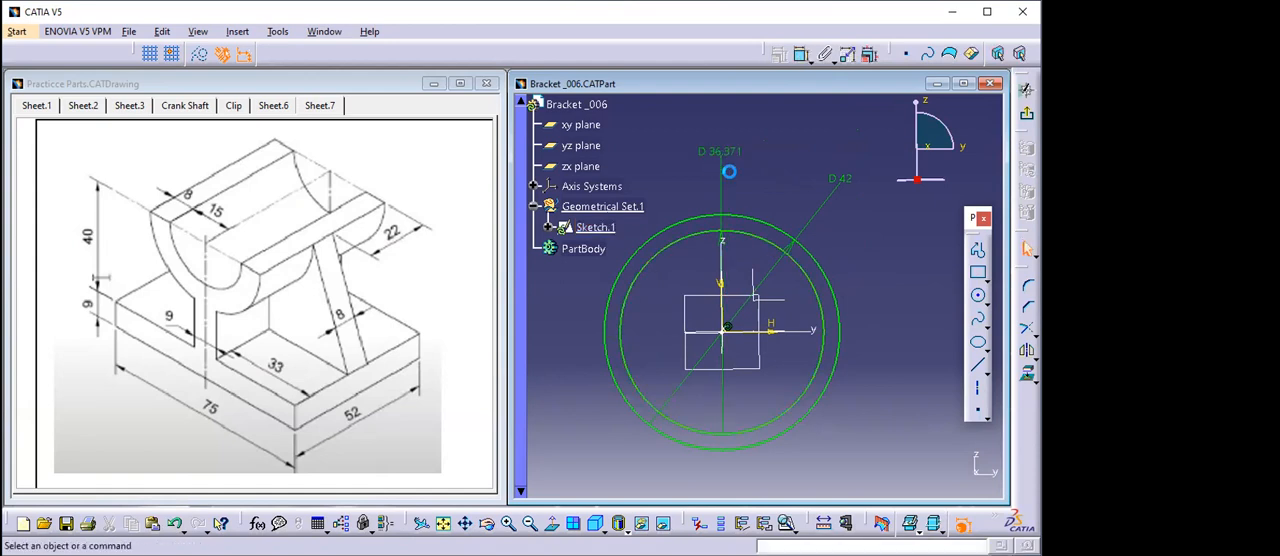
left_click(719, 150)
double_click(719, 150)
type("30")
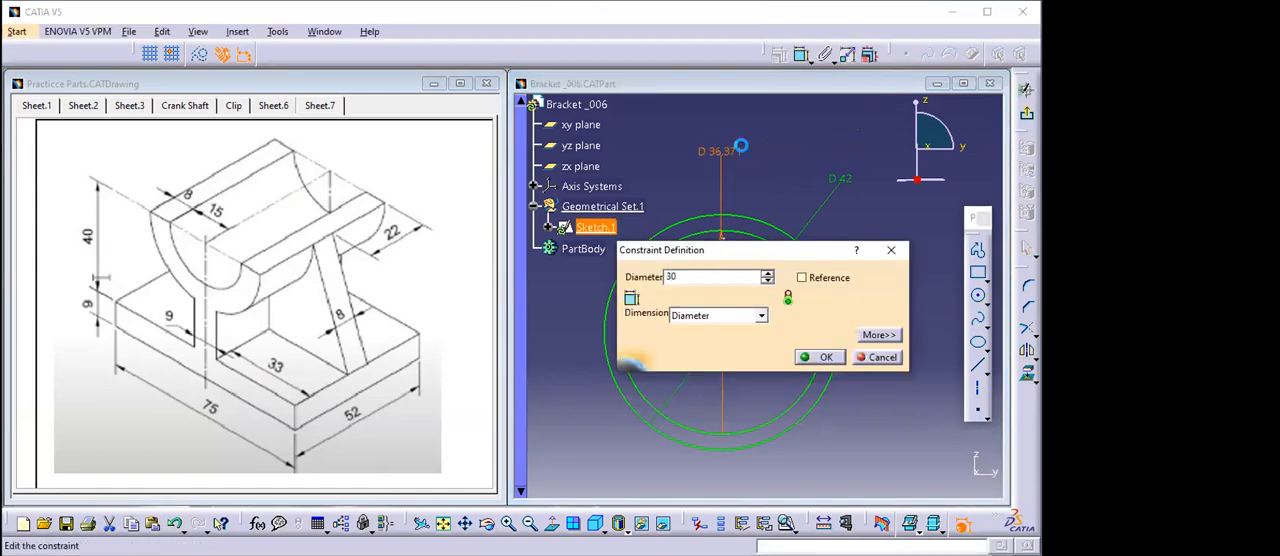
key("Return")
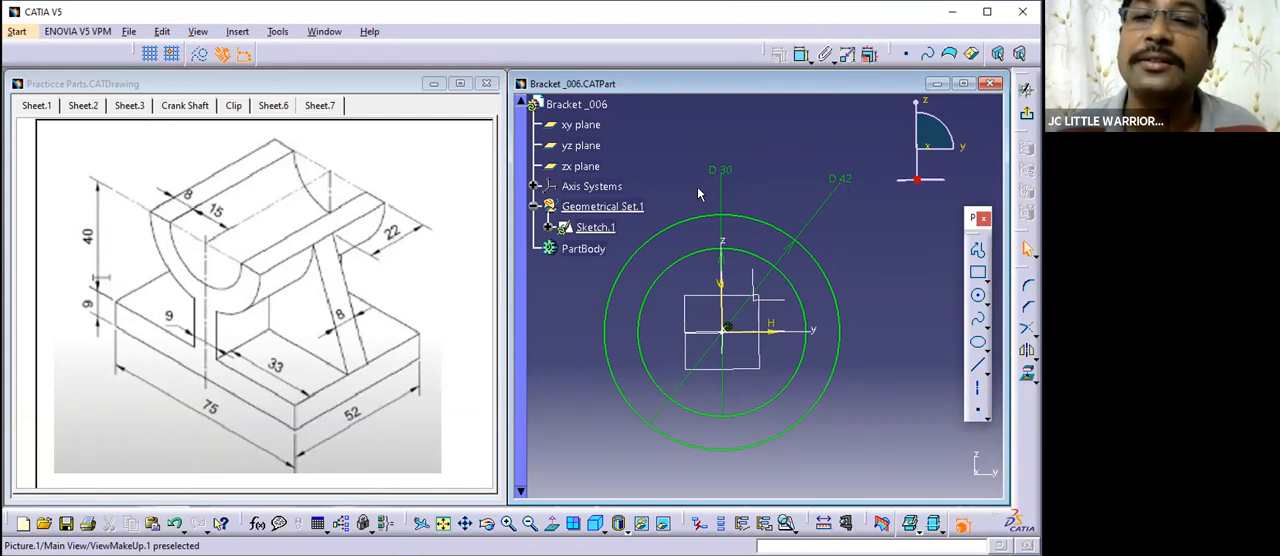
left_click_drag(723, 169, 725, 187)
left_click(754, 191)
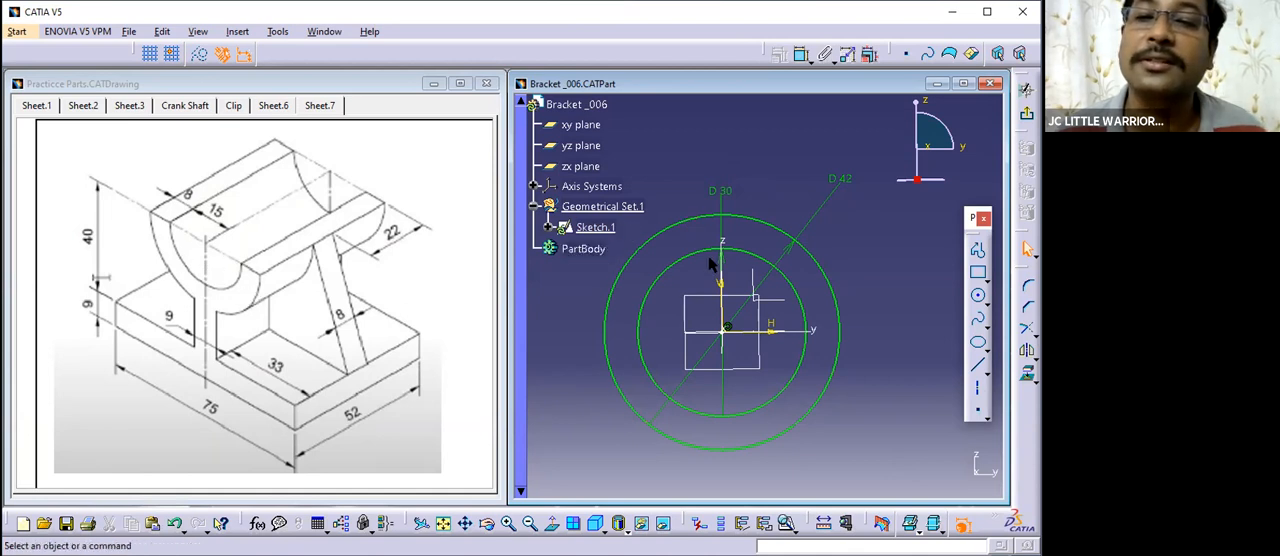
left_click(683, 220)
- Offset the 30 mm circle outward by 8 mm
middle_click_drag(706, 355, 704, 313)
left_click(863, 280)
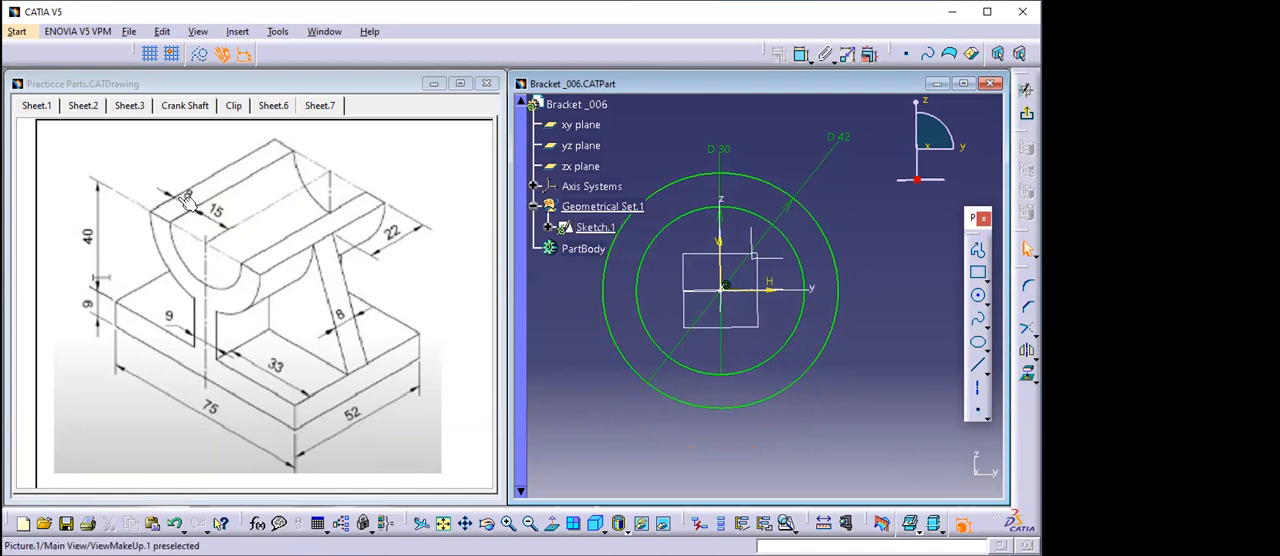
middle_click_drag(699, 305, 709, 345)
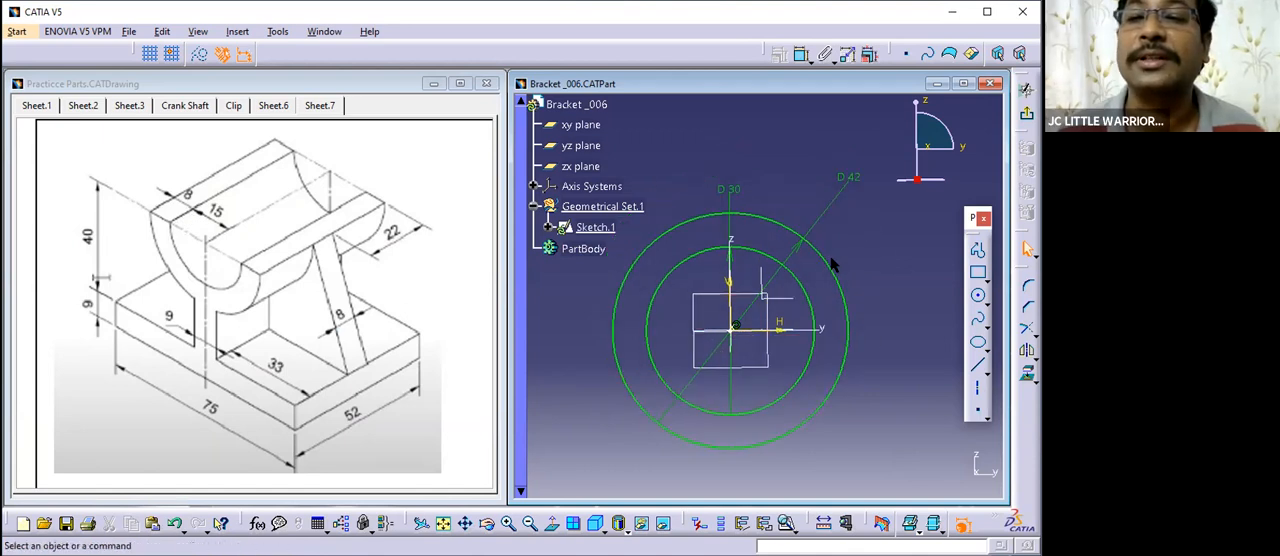
mouse_move(878, 275)
middle_mouse_down()
mouse_move(897, 341)
mouse_move(881, 312)
mouse_move(871, 326)
middle_mouse_up()
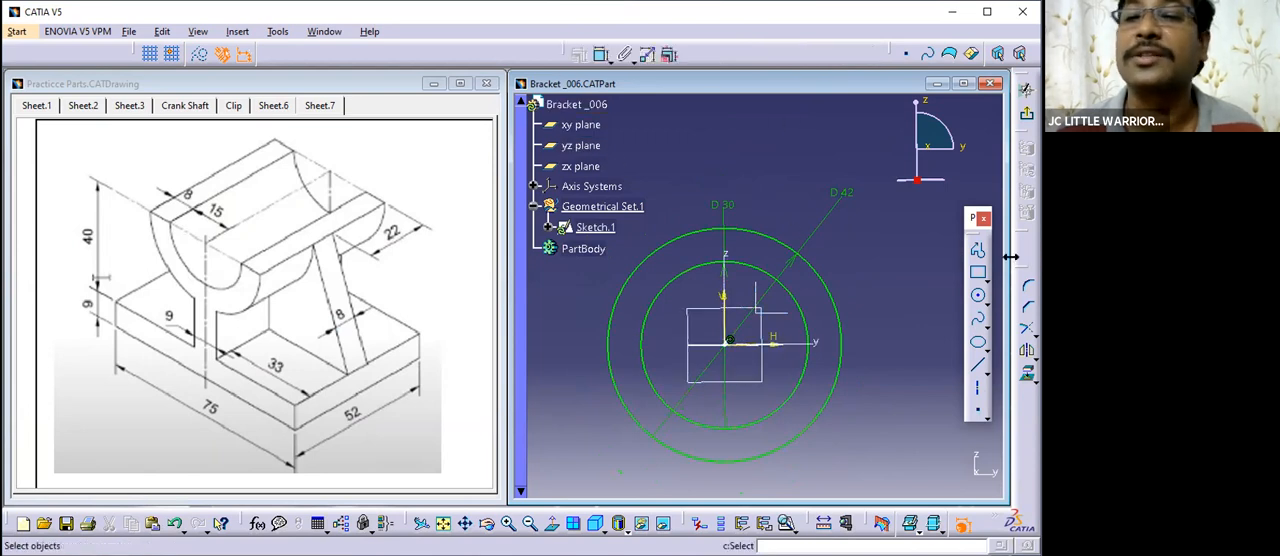
left_click_drag(970, 212, 974, 180)
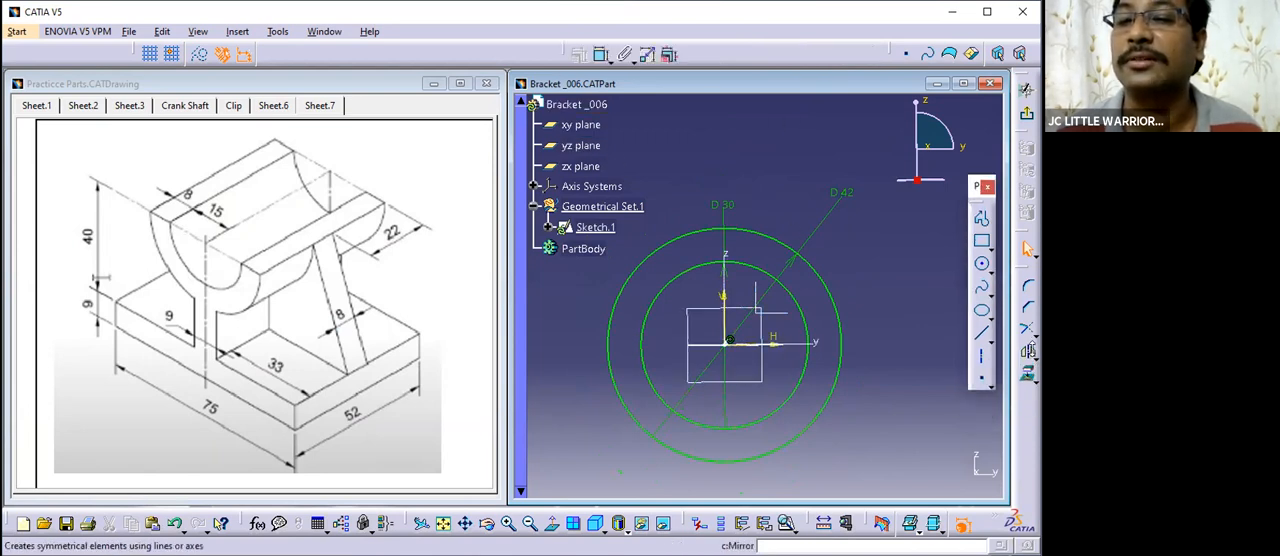
left_click(1035, 354)
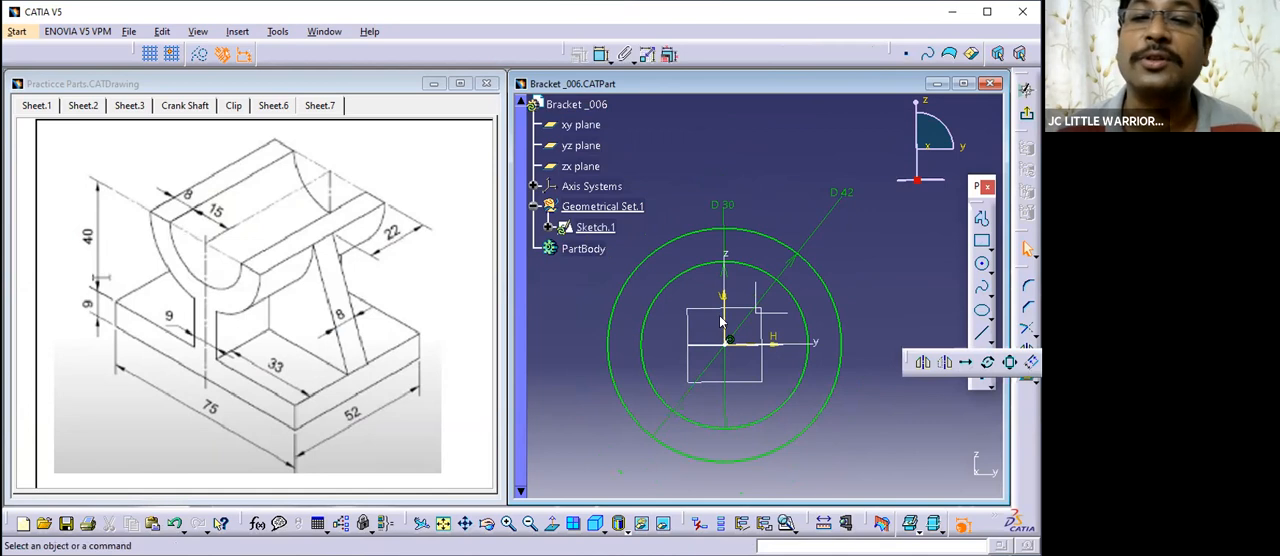
left_click(766, 271)
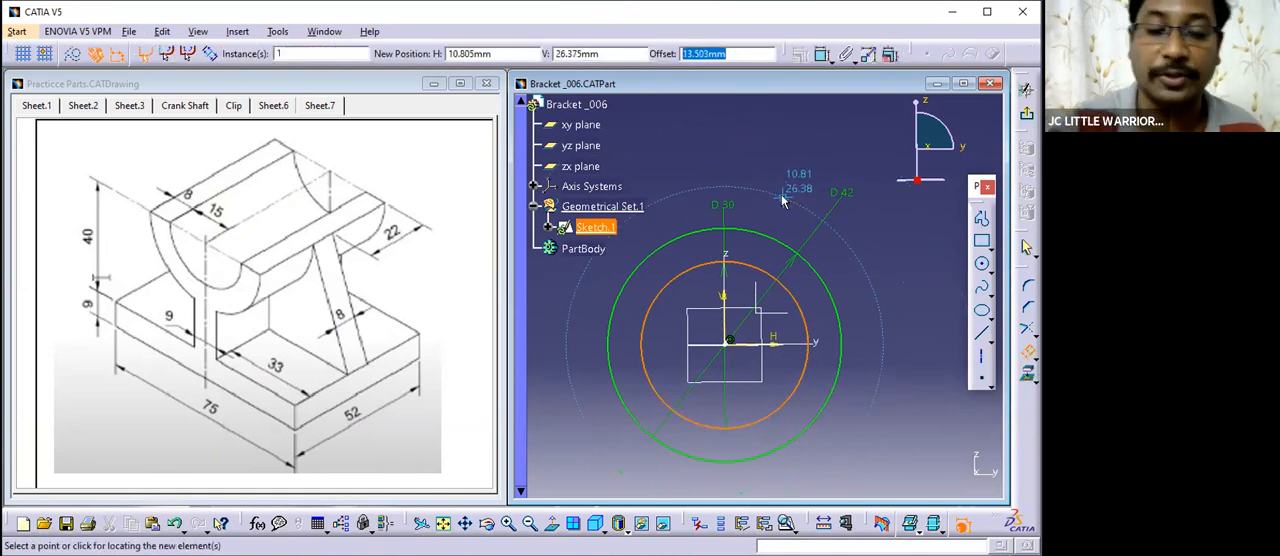
type("8")
key("Return")
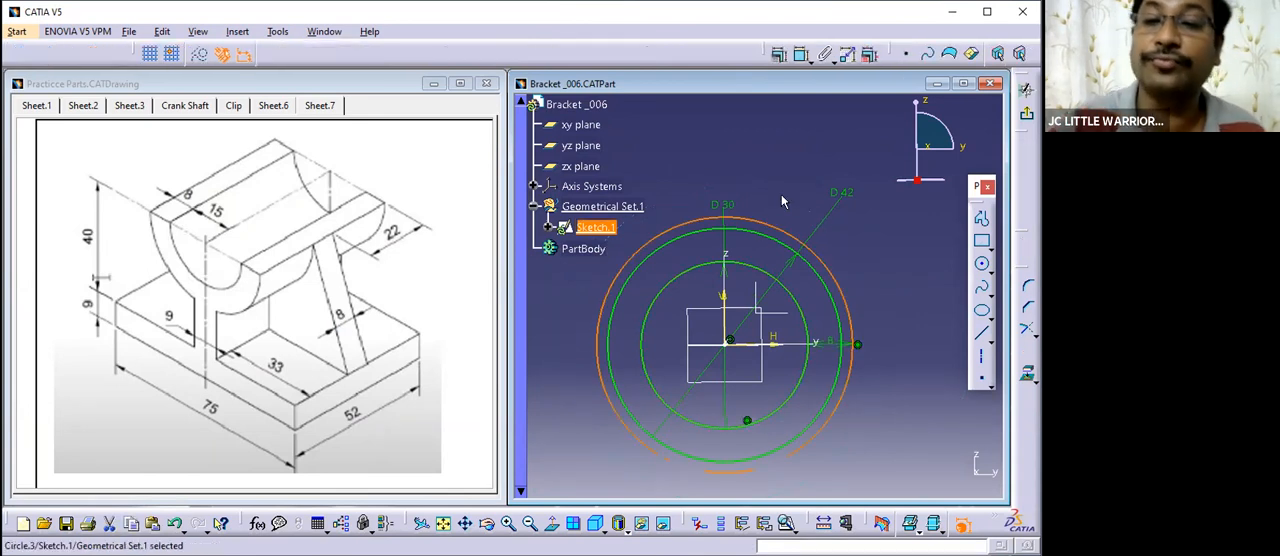
- Delete the original 42 mm diameter circle from the sketch
left_click(809, 193)
mouse_move(882, 264)
middle_mouse_down()
mouse_move(873, 271)
mouse_move(868, 241)
middle_mouse_up()
left_click(873, 273)
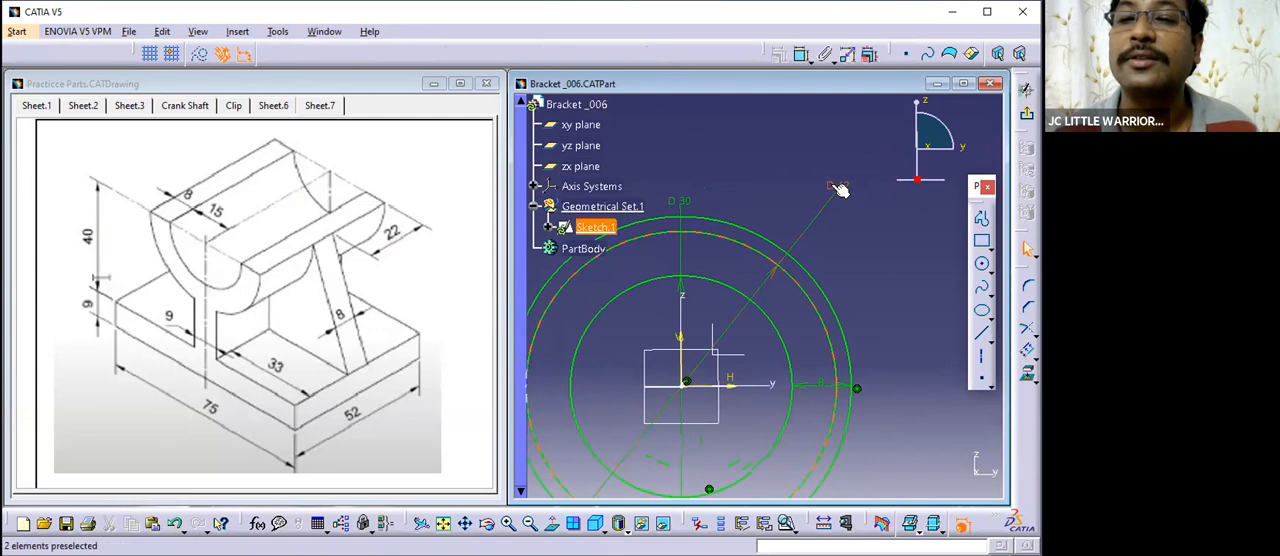
right_click(794, 283)
left_click(838, 492)
- Place the 8 mm offset dimension outside the outer circle
left_click(853, 274)
mouse_move(853, 274)
middle_mouse_down()
mouse_move(866, 380)
mouse_move(840, 200)
middle_mouse_up()
left_click(860, 300)
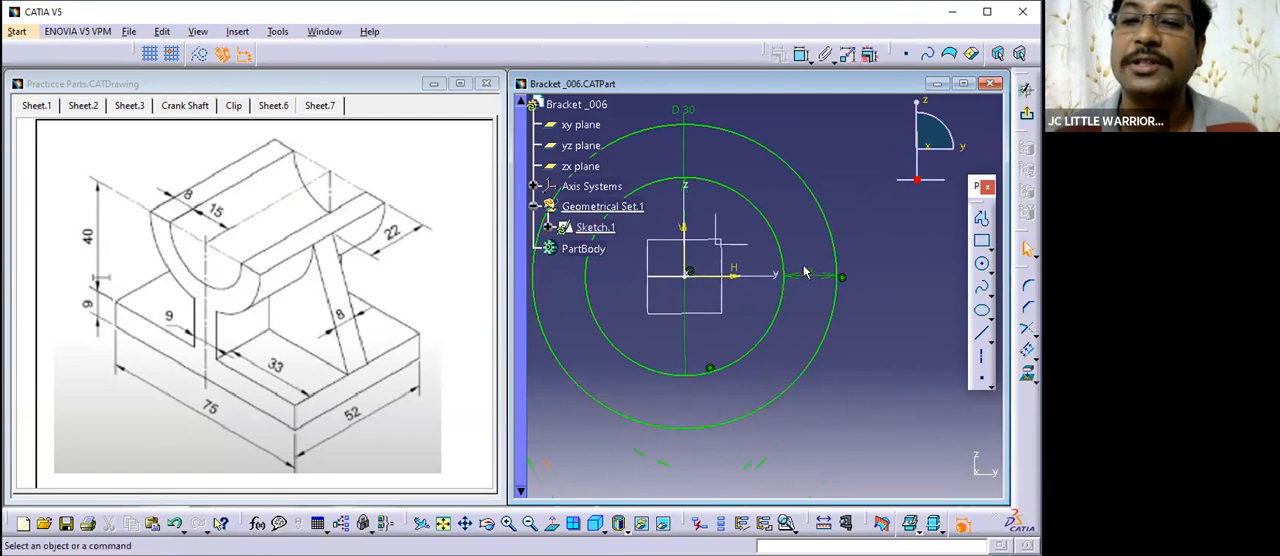
left_click_drag(809, 275, 874, 260)
left_click(914, 329)
middle_click_drag(848, 371, 883, 435)
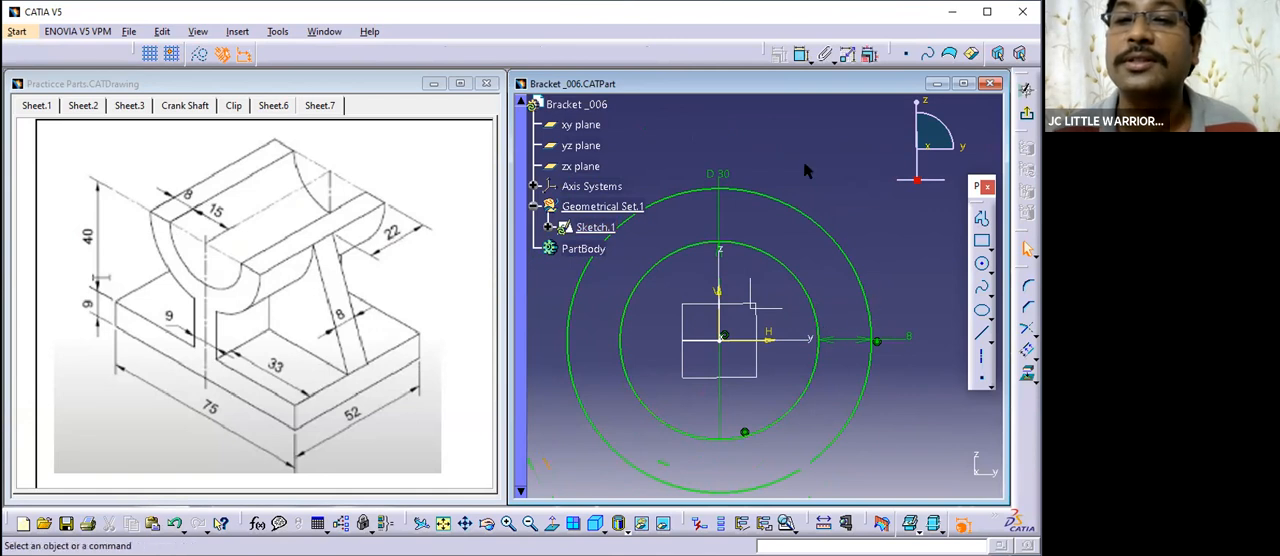
- Dimension the outer circle's diameter and make it a reference dimension
left_click(800, 54)
left_click(826, 234)
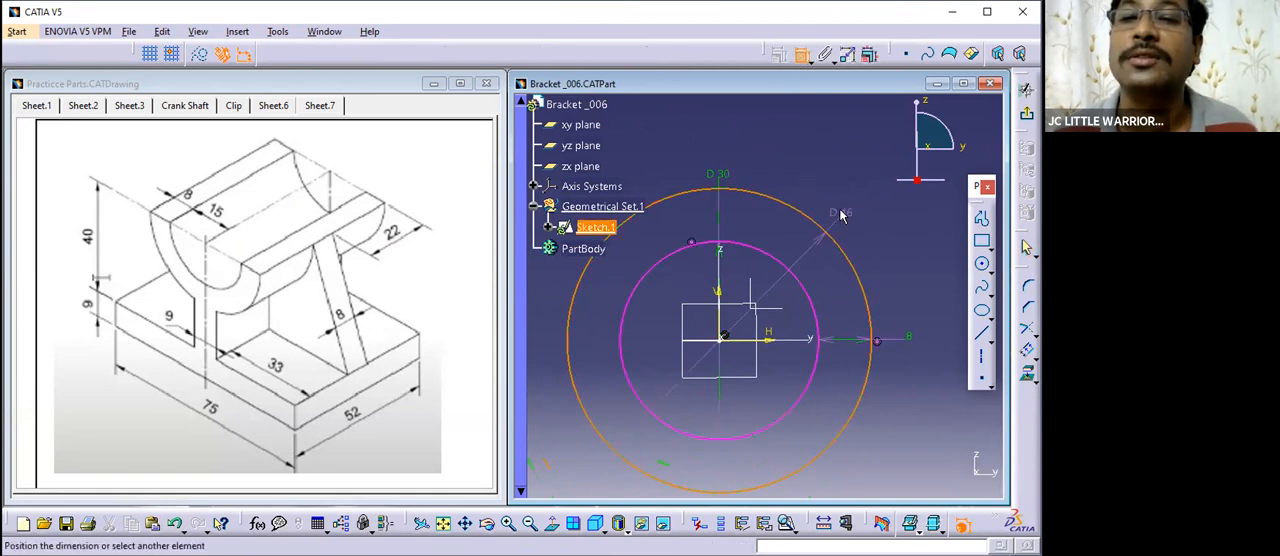
left_click(849, 222)
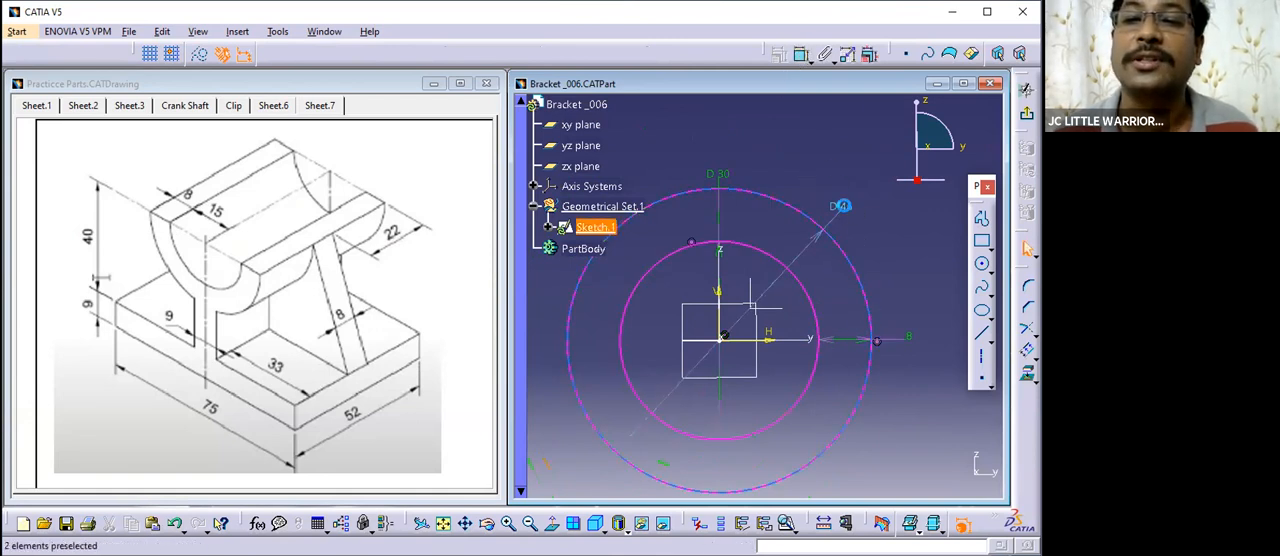
double_click(840, 207)
left_click(827, 351)
middle_click_drag(876, 240, 859, 256)
mouse_move(906, 346)
middle_mouse_down()
mouse_move(880, 303)
mouse_move(922, 320)
mouse_move(898, 372)
middle_mouse_up()
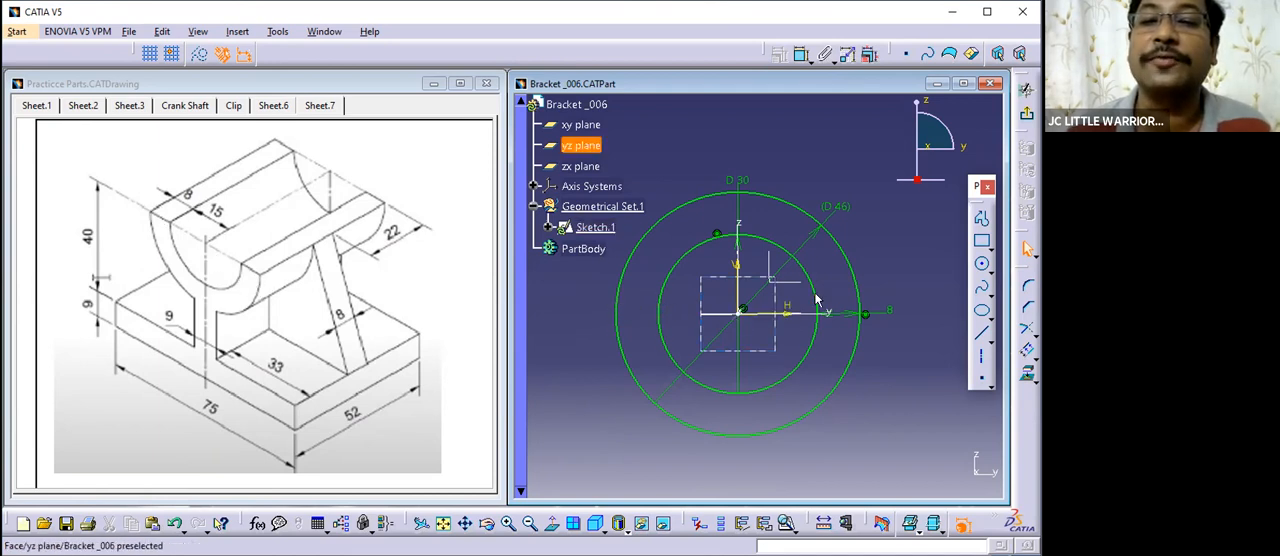
mouse_move(677, 334)
middle_mouse_down()
mouse_move(688, 270)
mouse_move(641, 292)
middle_mouse_up()
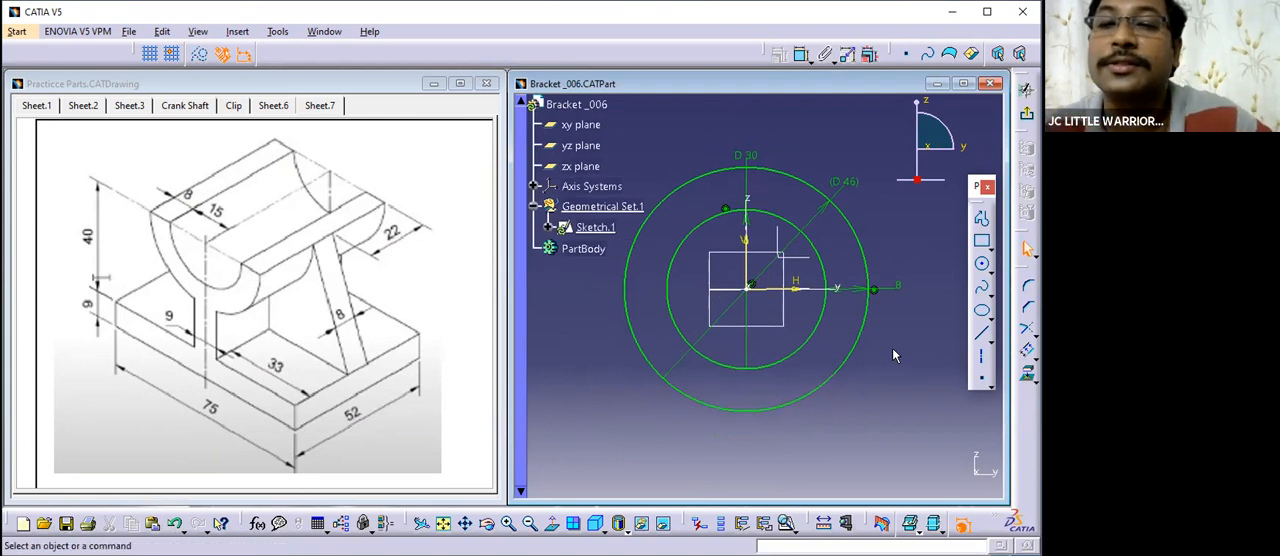
- Draw an 8 mm horizontal line on the negative y side, joining the outer circle to the inner circle along the horizontal axis
left_click(981, 333)
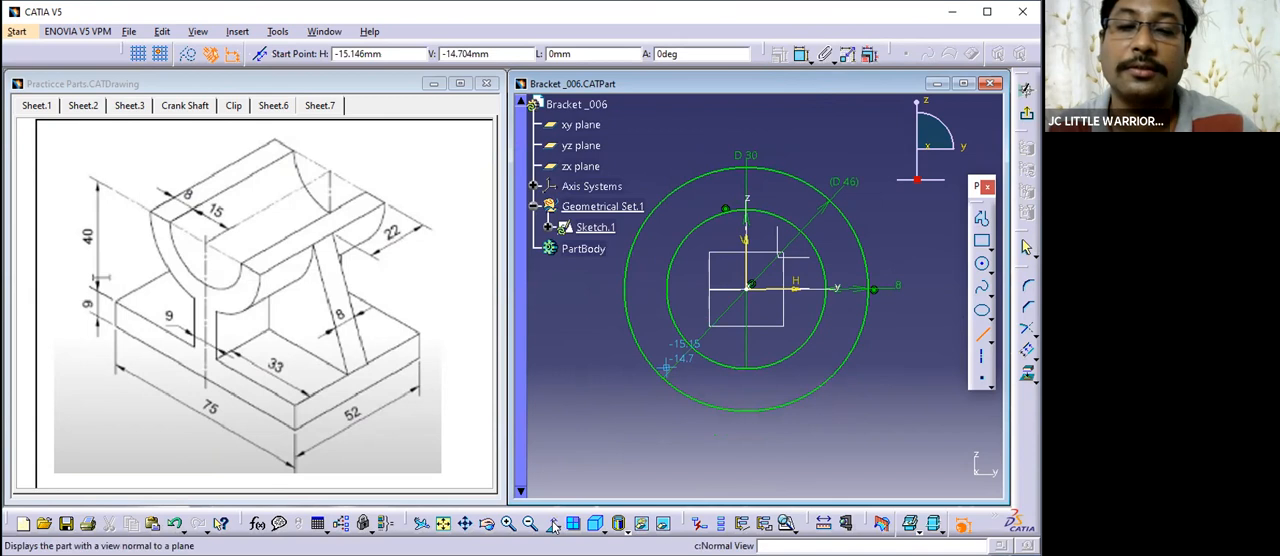
left_click(625, 289)
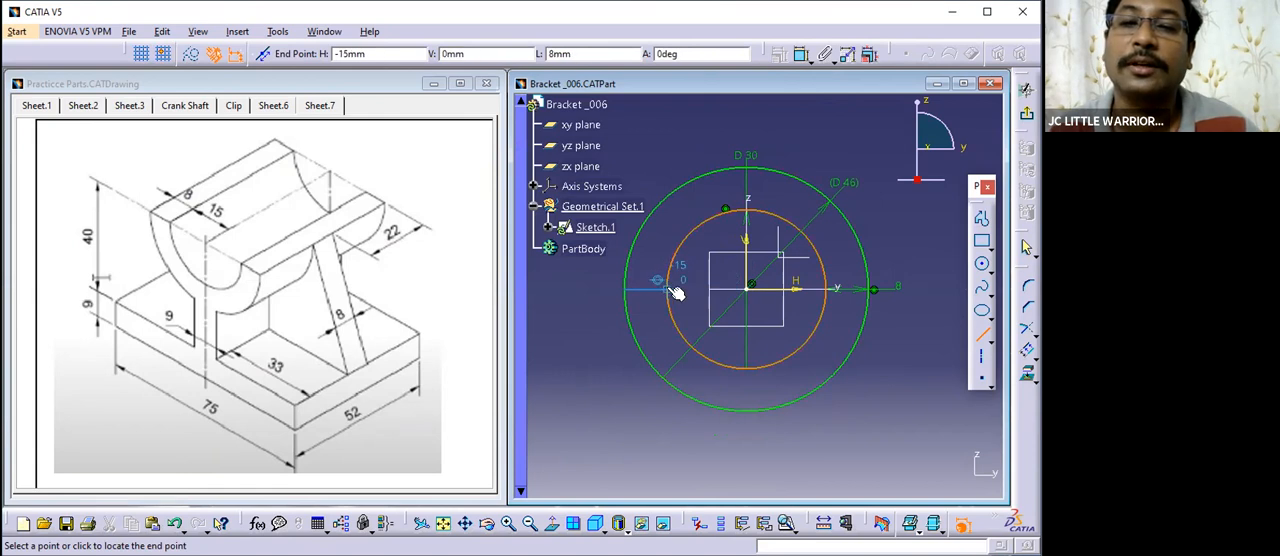
left_click(672, 284)
mouse_move(695, 307)
middle_mouse_down()
mouse_move(724, 302)
mouse_move(880, 355)
mouse_move(878, 338)
mouse_move(884, 352)
middle_mouse_up()
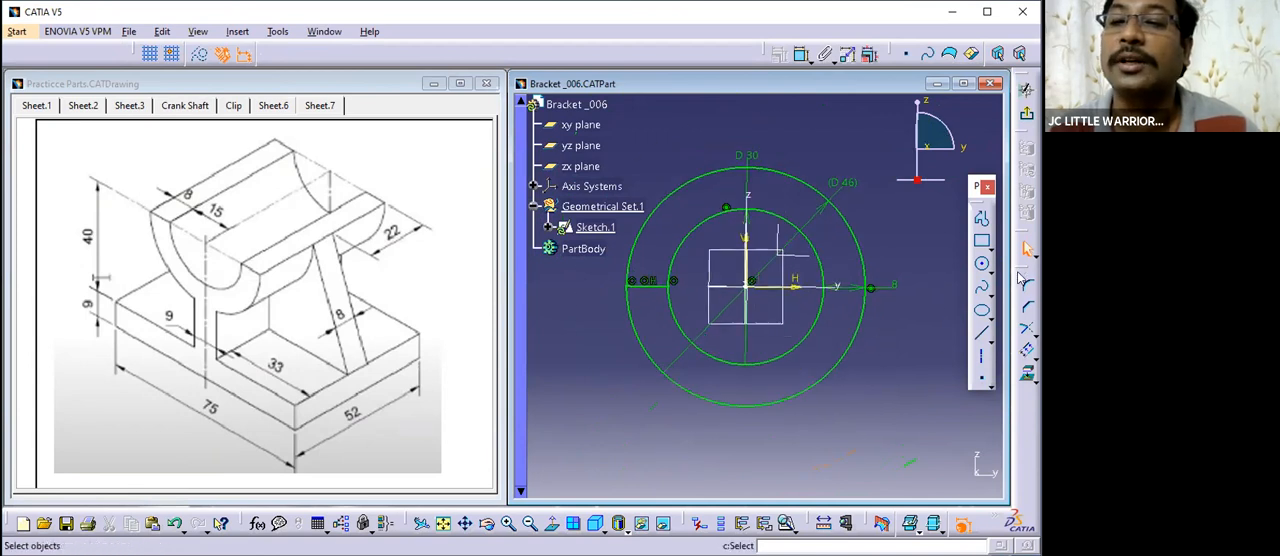
- Try to trim the outer circle against the short horizontal line
left_click(1025, 326)
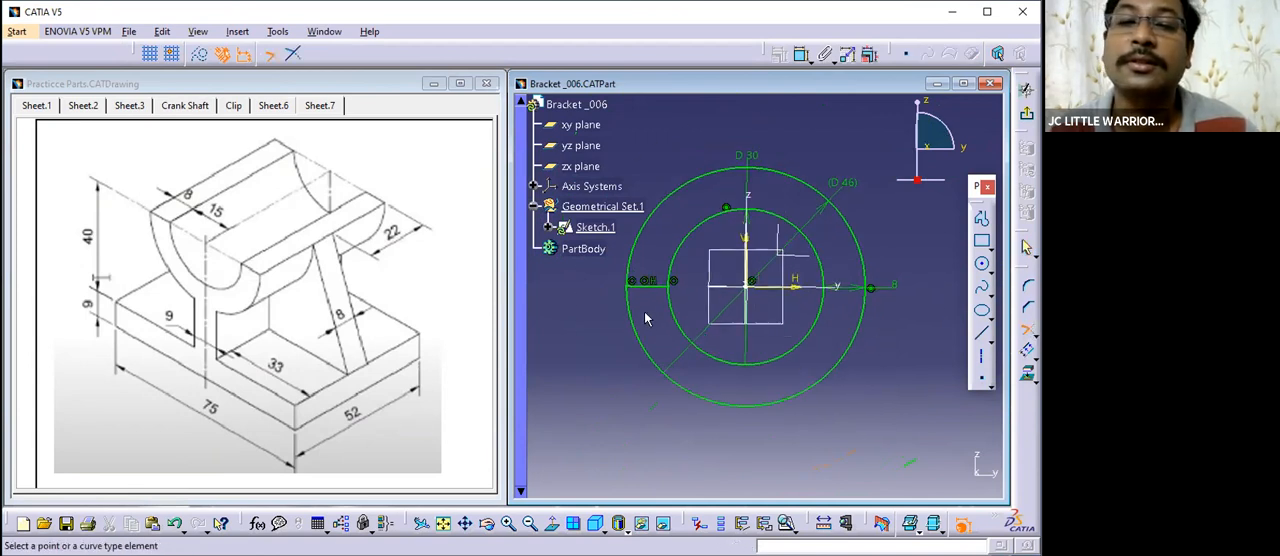
key("Escape")
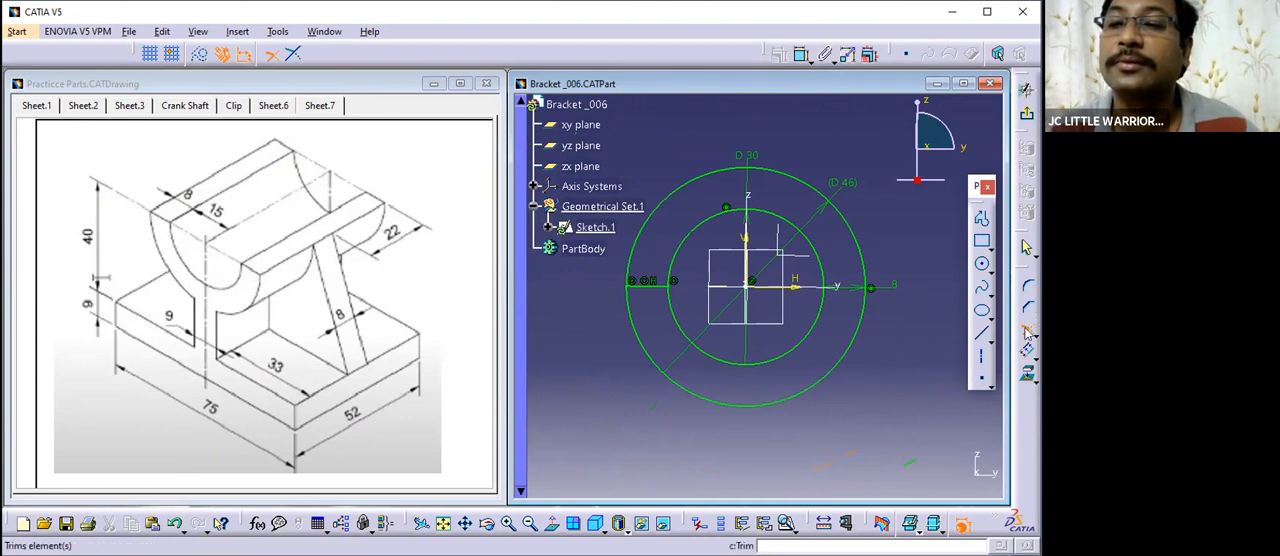
left_click(643, 280)
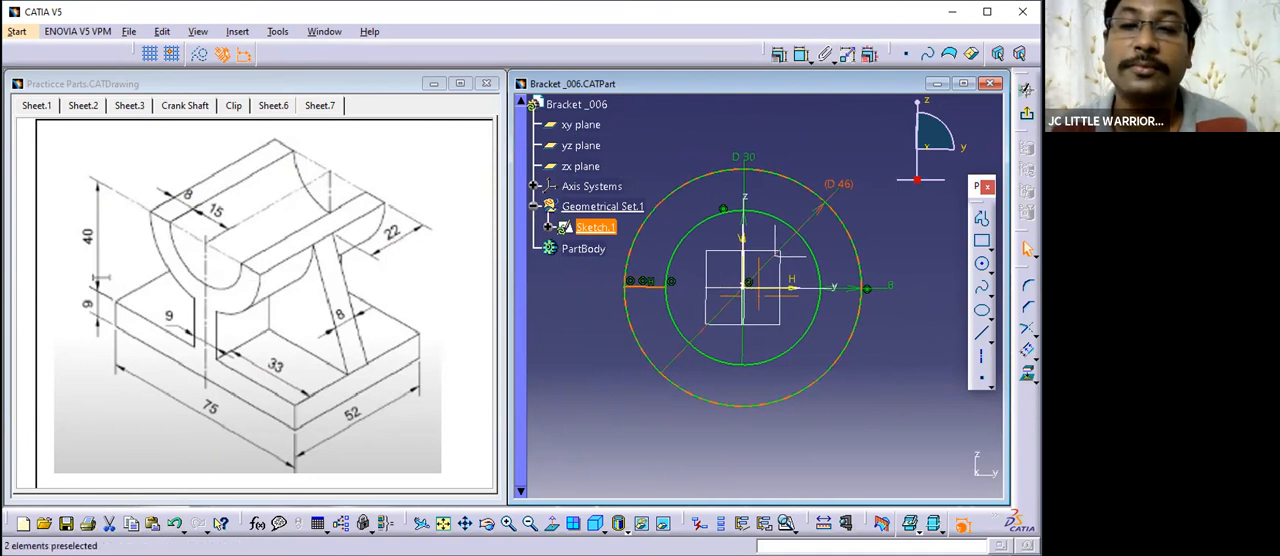
left_click(686, 368)
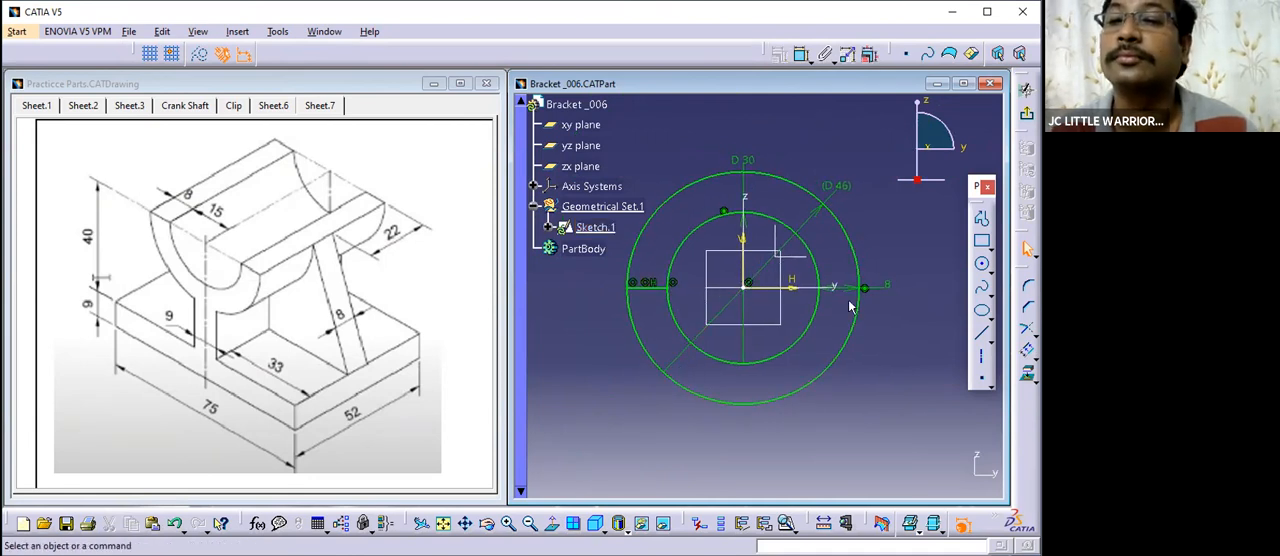
- Mirror the short horizontal line joining the two circles about the vertical z axis
left_click(1036, 356)
left_click(924, 366)
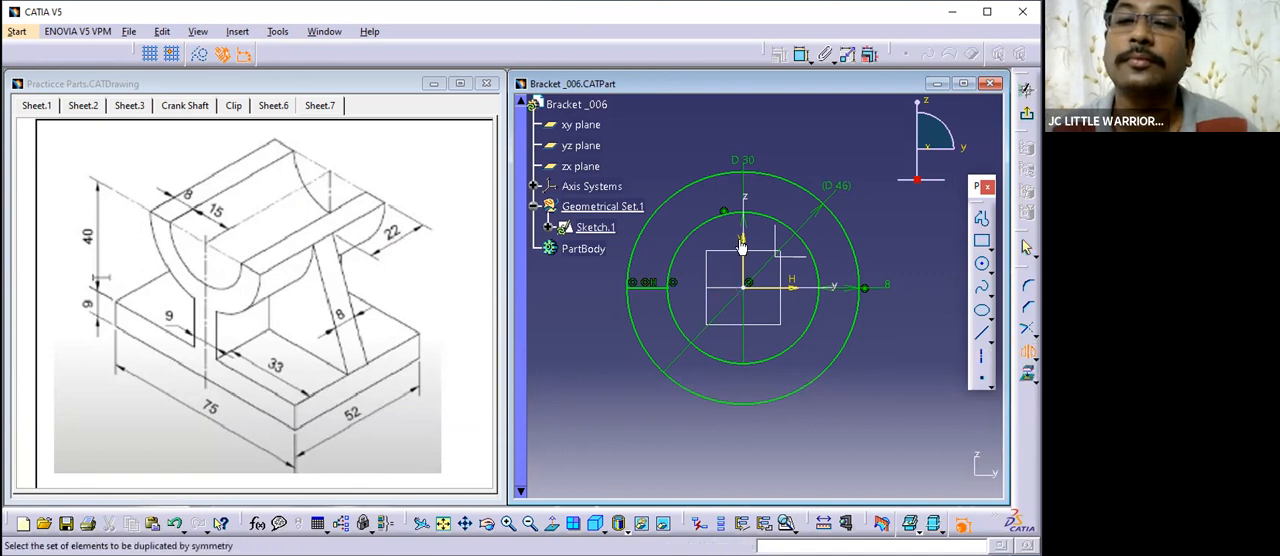
left_click(648, 286)
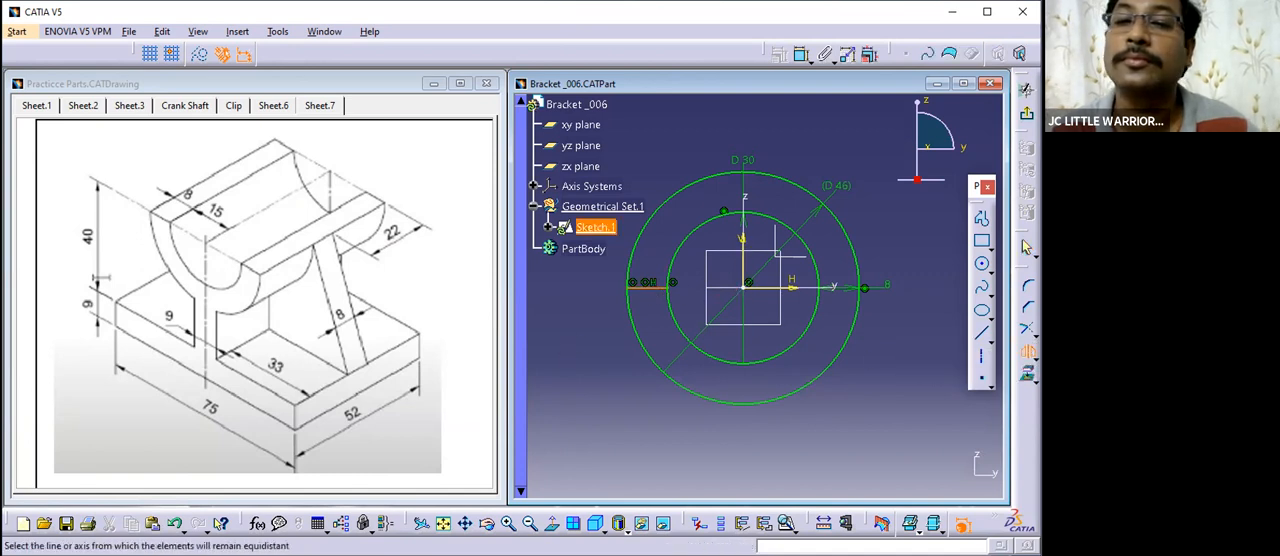
middle_click_drag(754, 261, 704, 277)
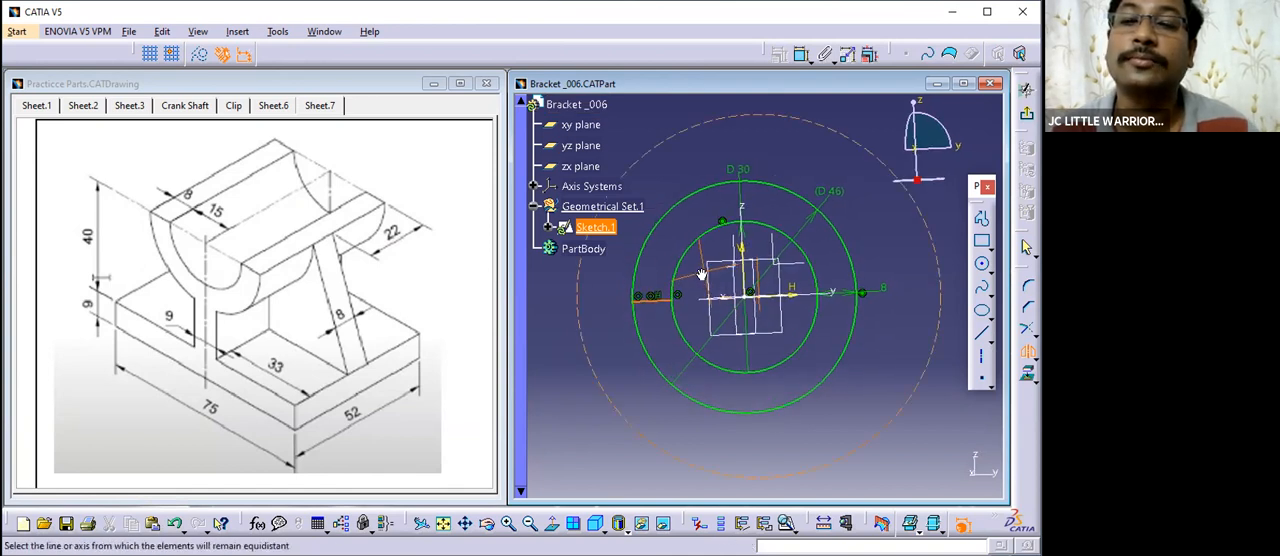
left_click(752, 212)
middle_click_drag(759, 318, 832, 352)
left_click(554, 523)
mouse_move(869, 344)
middle_mouse_down()
mouse_move(697, 231)
mouse_move(657, 180)
mouse_move(702, 266)
middle_mouse_up()
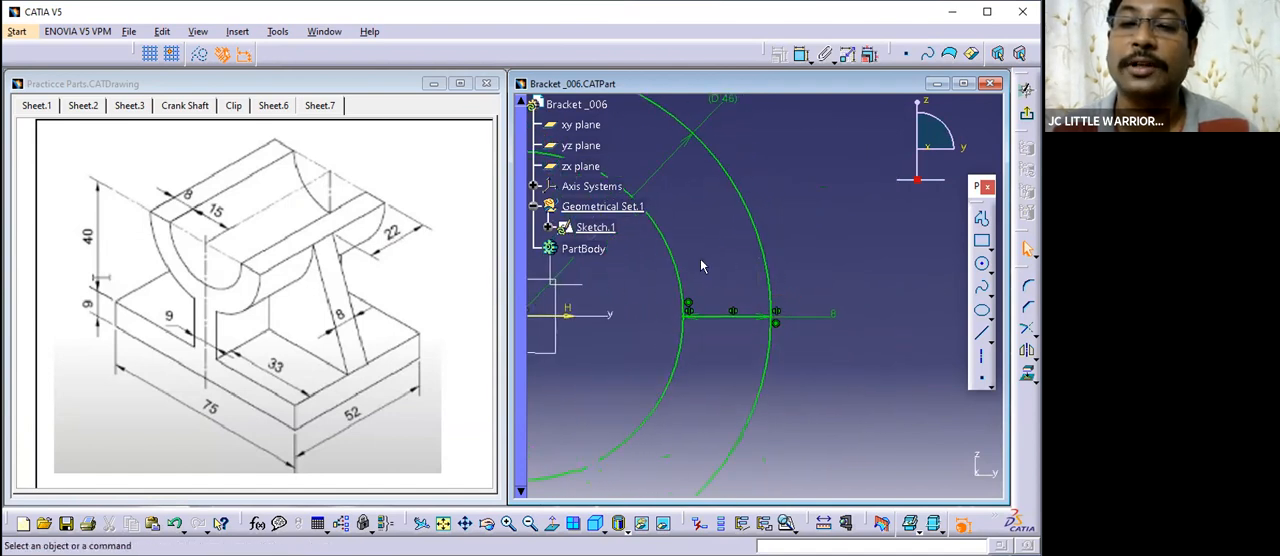
- Reposition the 8 mm offset dimension above the mirrored line, outside the ring
left_click(772, 318)
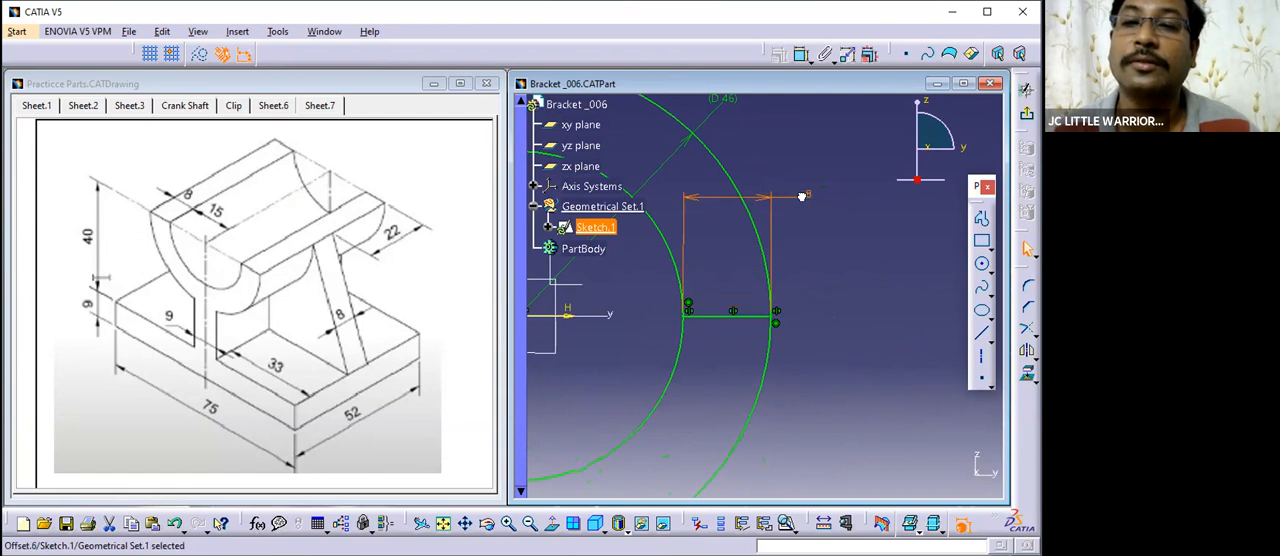
left_click(853, 266)
mouse_move(852, 266)
middle_mouse_down()
mouse_move(834, 369)
mouse_move(871, 366)
mouse_move(875, 335)
middle_mouse_up()
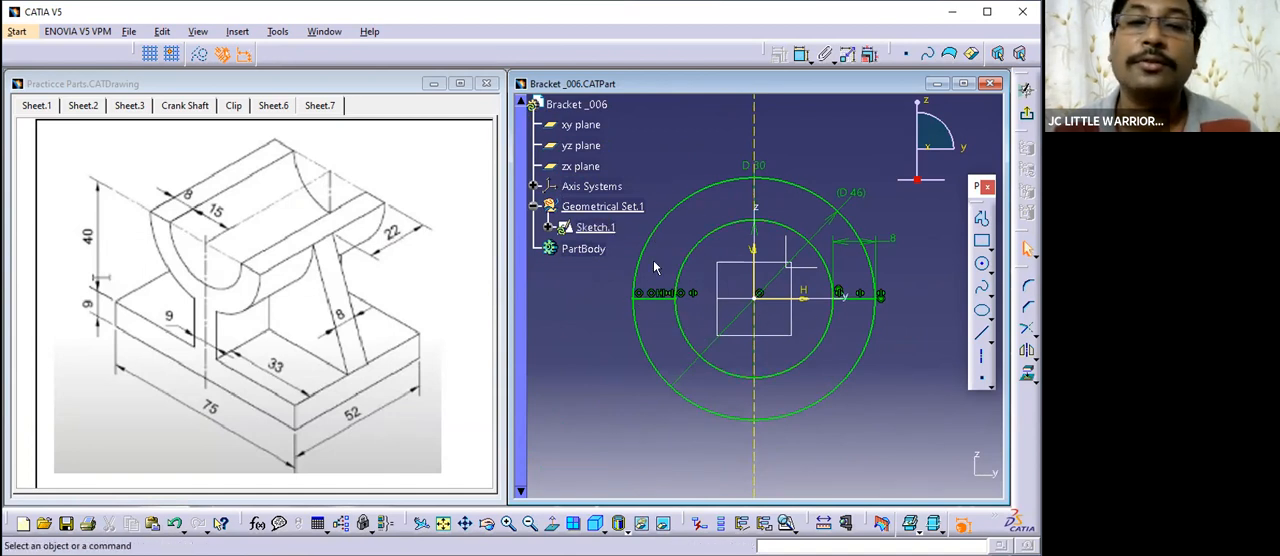
- Quick-trim the upper halves of the outer and inner circles, leaving only the lower half ring
left_click(1033, 324)
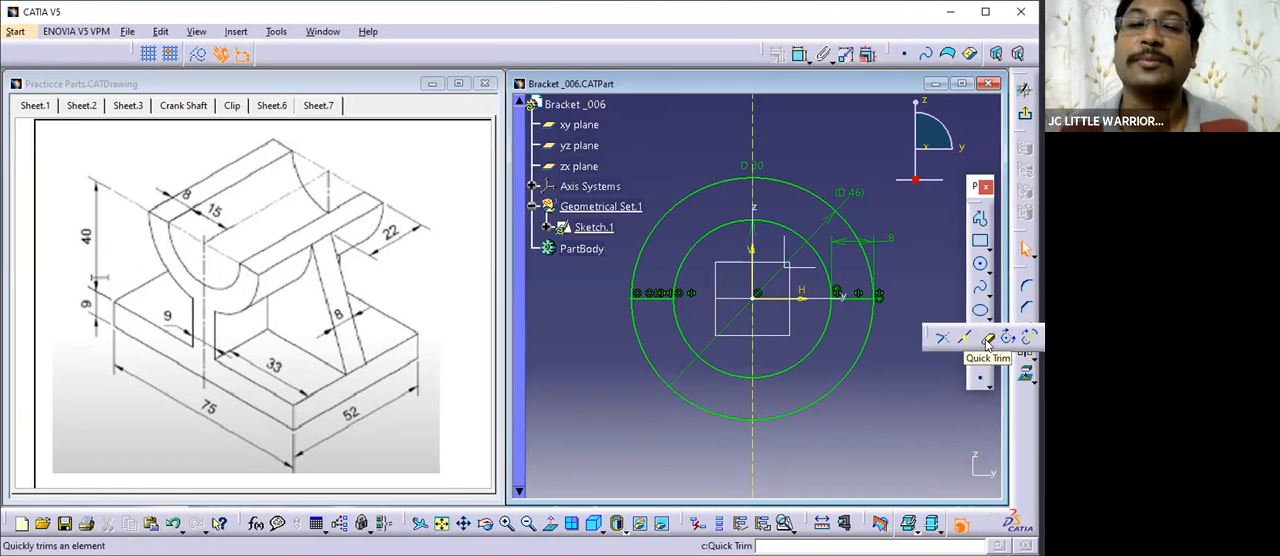
left_click(640, 257)
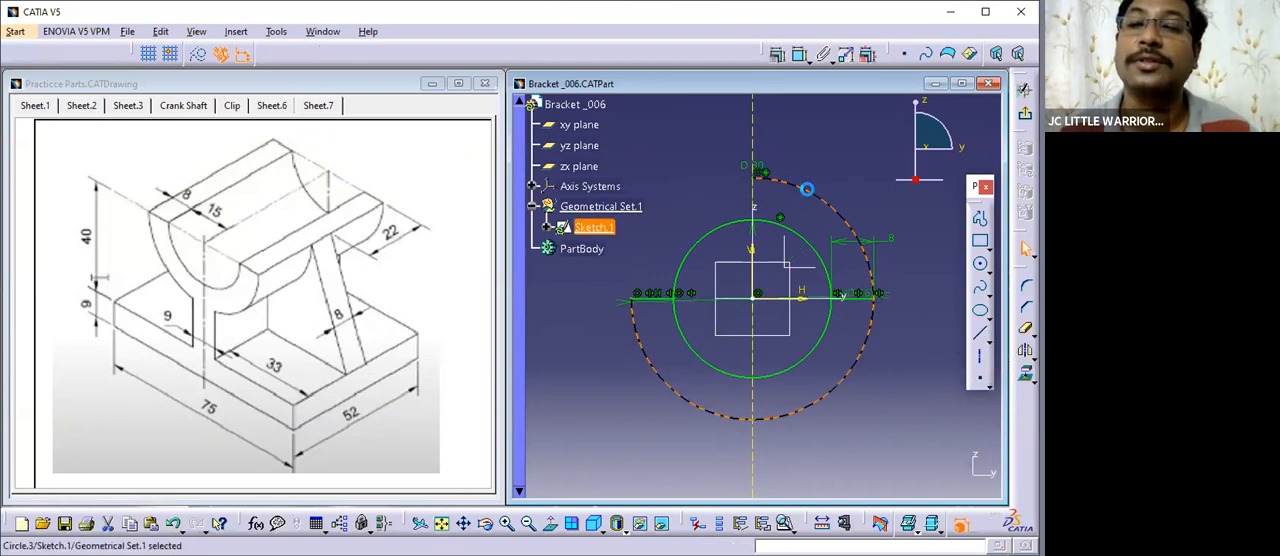
left_click(1025, 328)
left_click(818, 197)
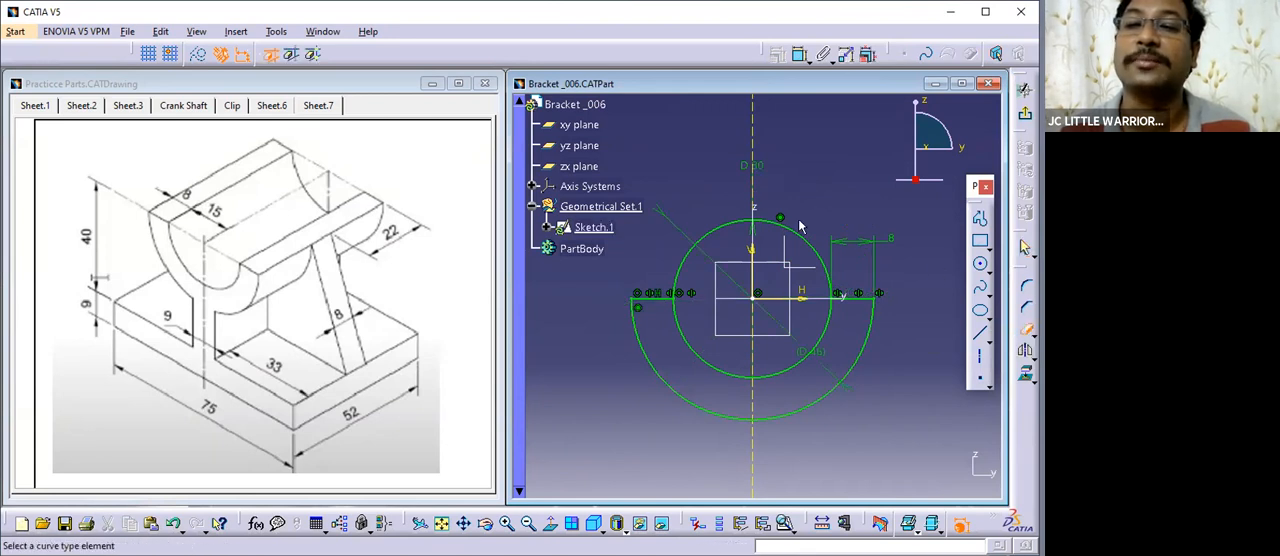
left_click(797, 237)
left_click(726, 231)
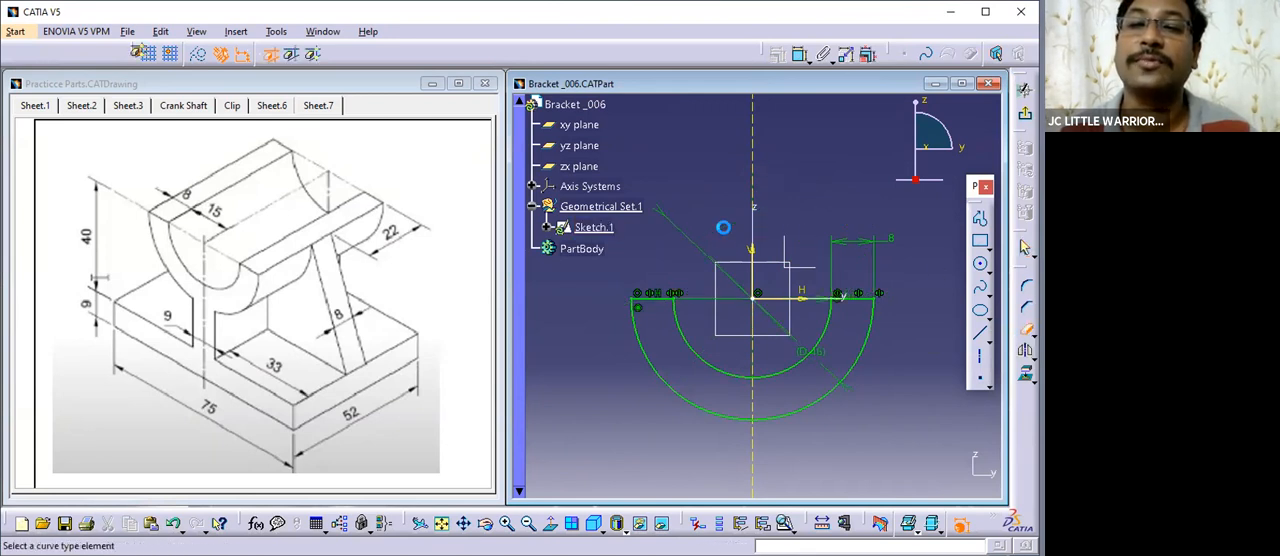
left_click(1026, 330)
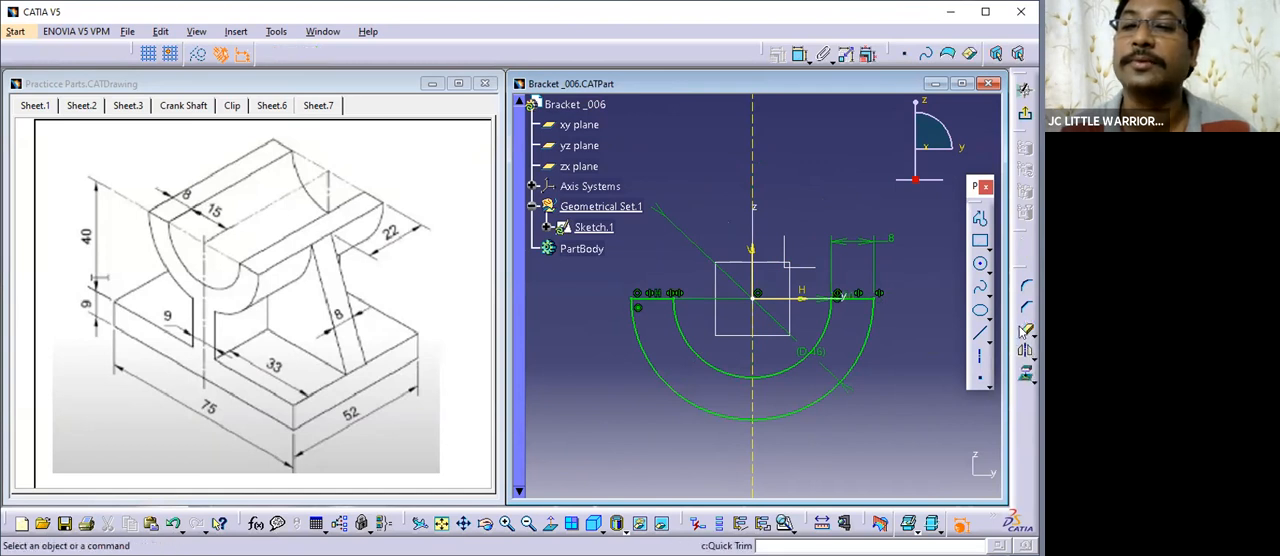
- Isolate the projected vertical axis line from its source geometry
right_click(756, 155)
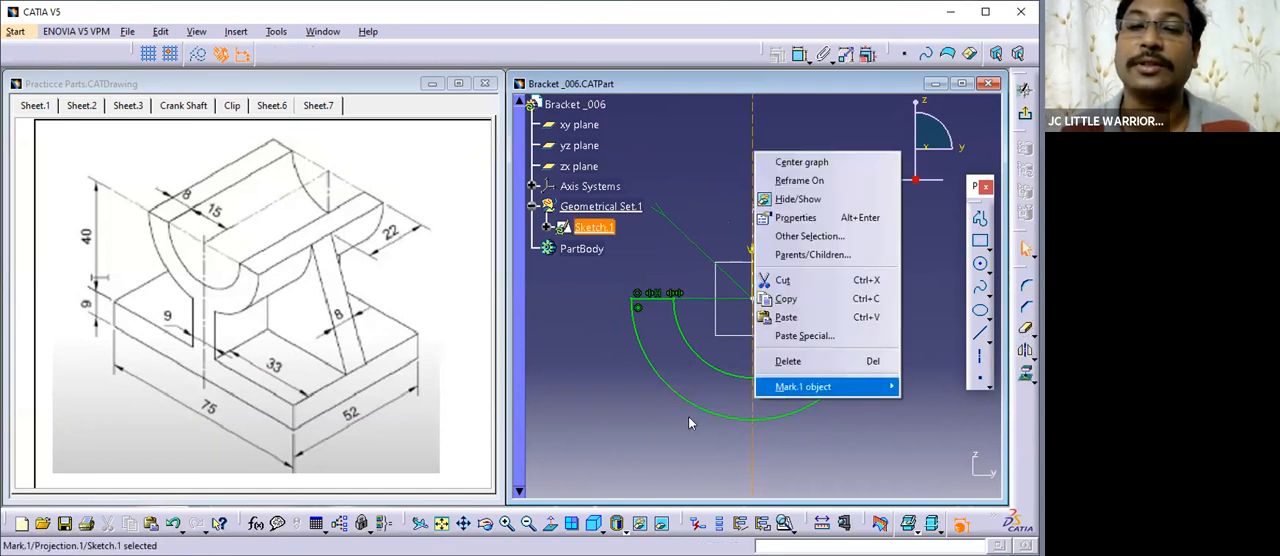
left_click(600, 502)
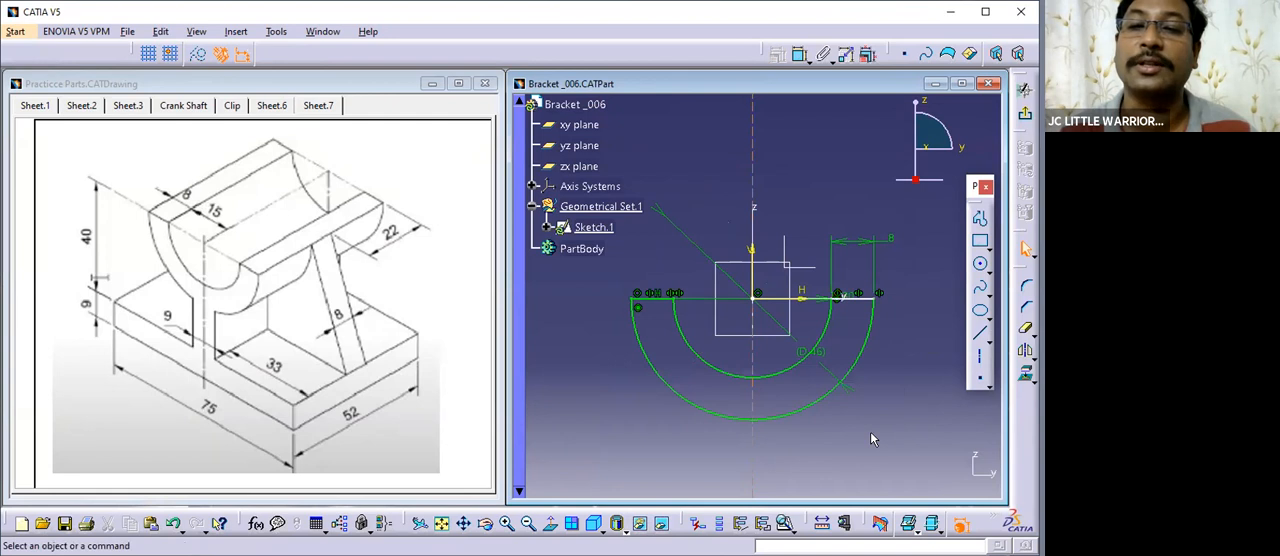
mouse_move(887, 428)
middle_mouse_down()
mouse_move(861, 395)
mouse_move(895, 508)
middle_mouse_up()
- Constrain the vertical axis line to be coincident with the sketch's V axis
middle_click_drag(752, 174, 766, 199)
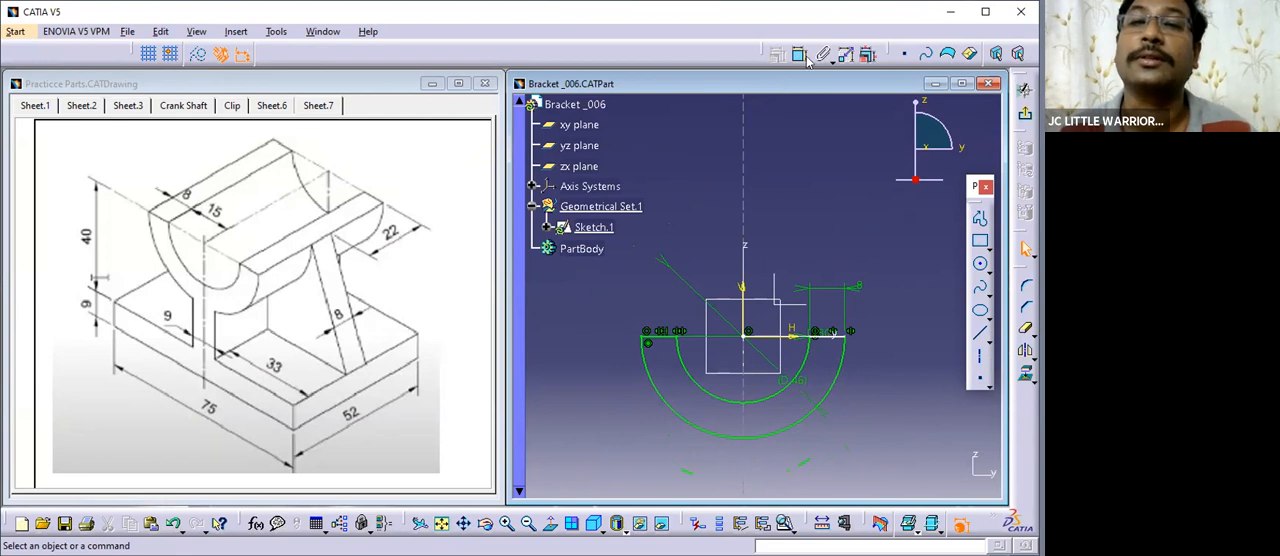
left_click(749, 246)
left_click(749, 253)
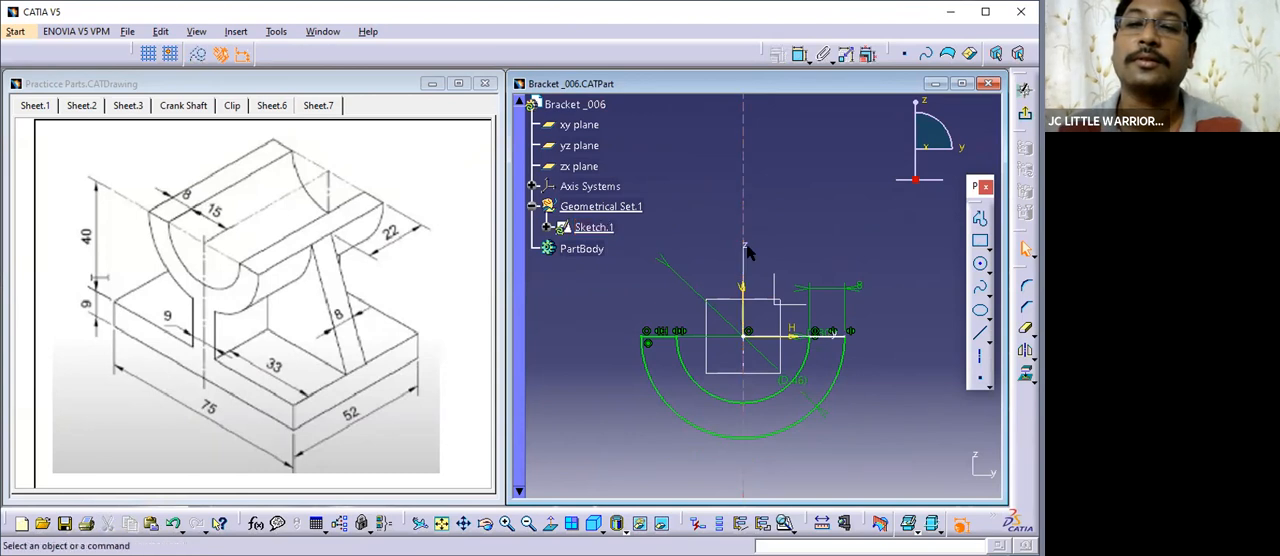
left_click(746, 251)
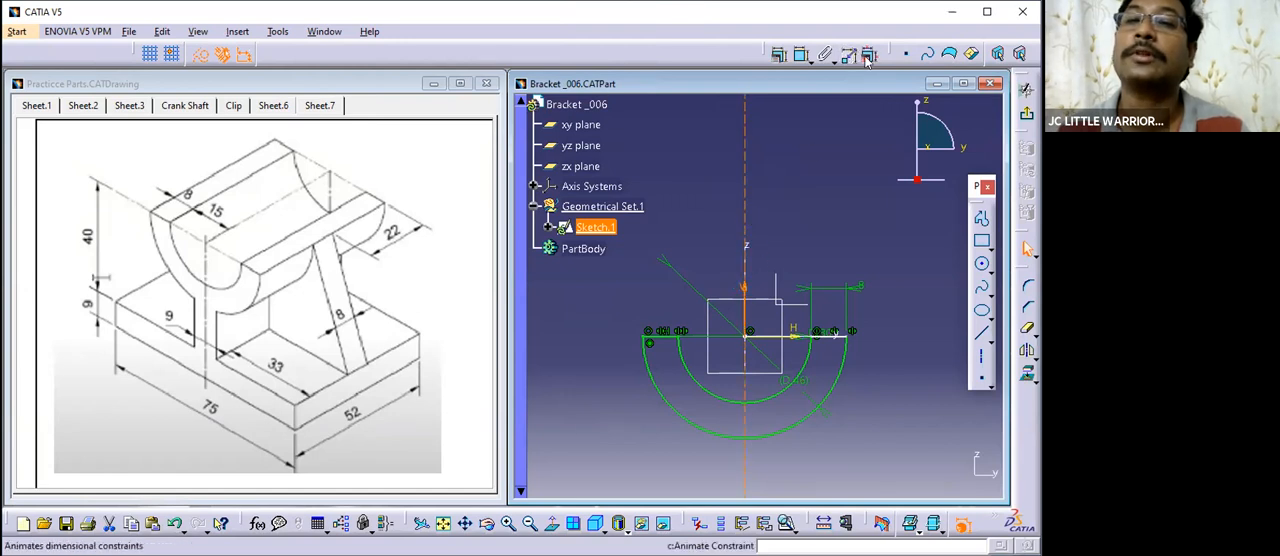
left_click(781, 55)
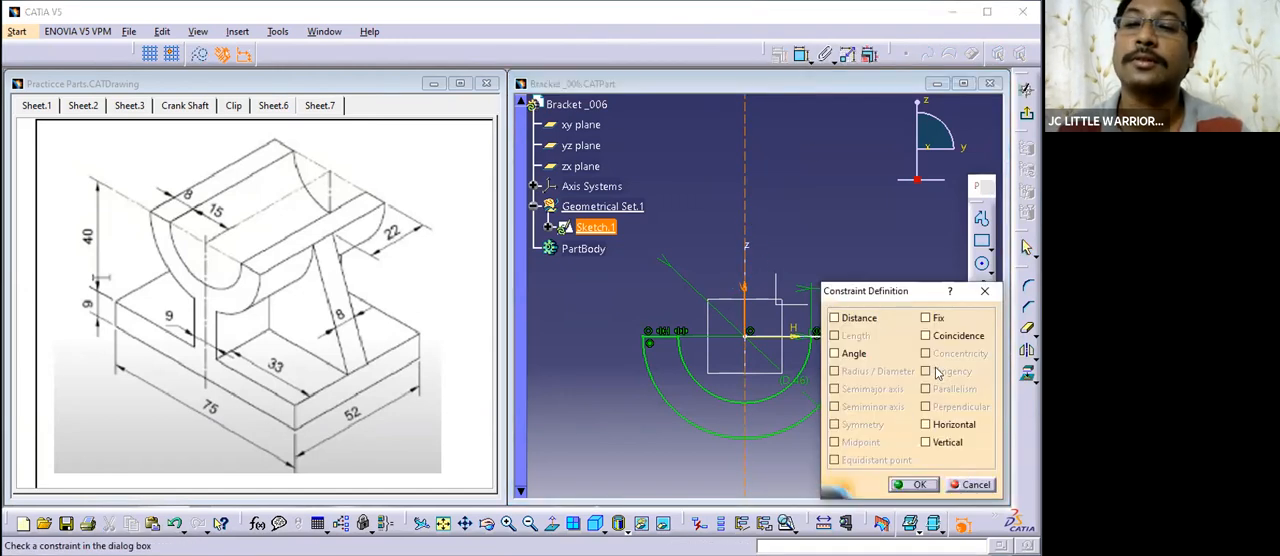
left_click(925, 335)
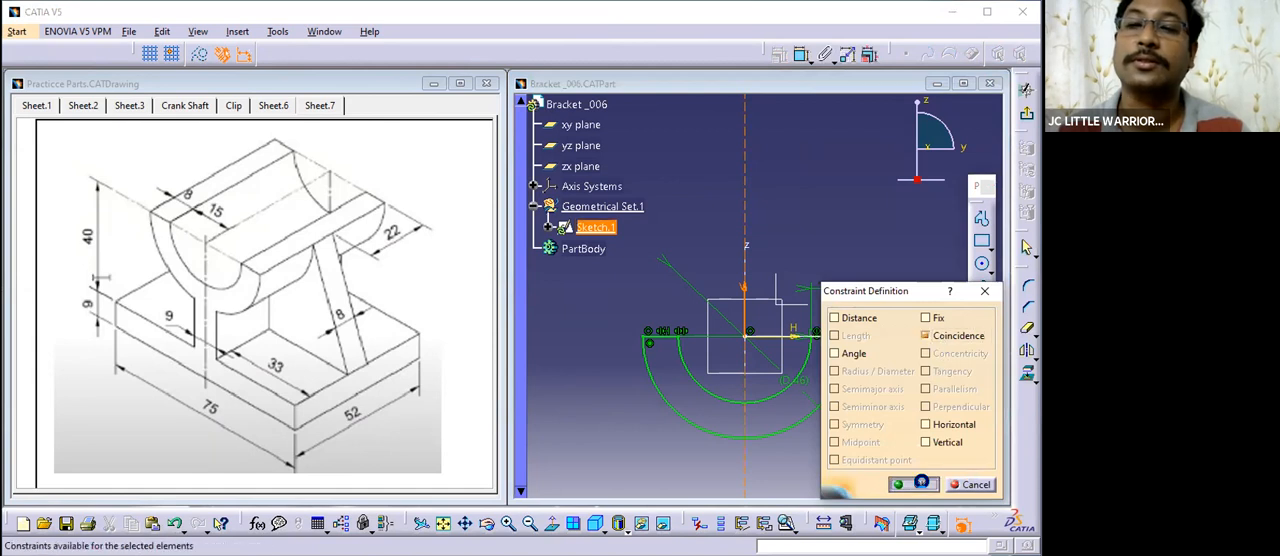
left_click(921, 483)
middle_click_drag(801, 264, 800, 246)
left_click(826, 286)
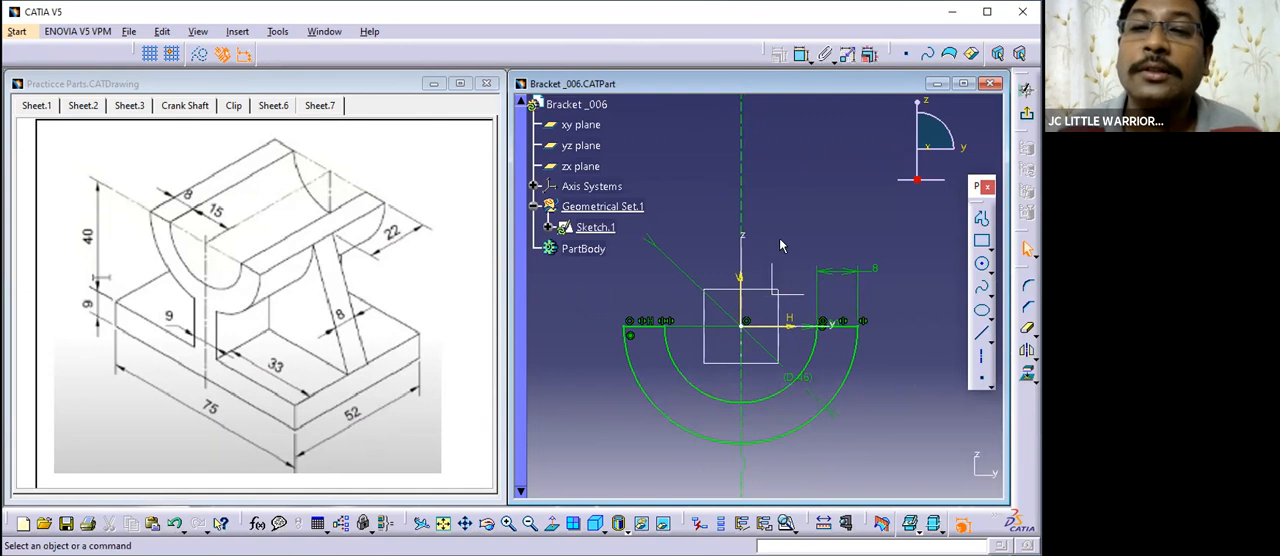
- Draw a vertical line about 19 mm long on the negative y side of the axis, crossing the bottom of the outer arc
middle_click_drag(825, 249, 843, 166)
mouse_move(823, 402)
middle_mouse_down()
mouse_move(814, 345)
mouse_move(841, 360)
mouse_move(832, 386)
middle_mouse_up()
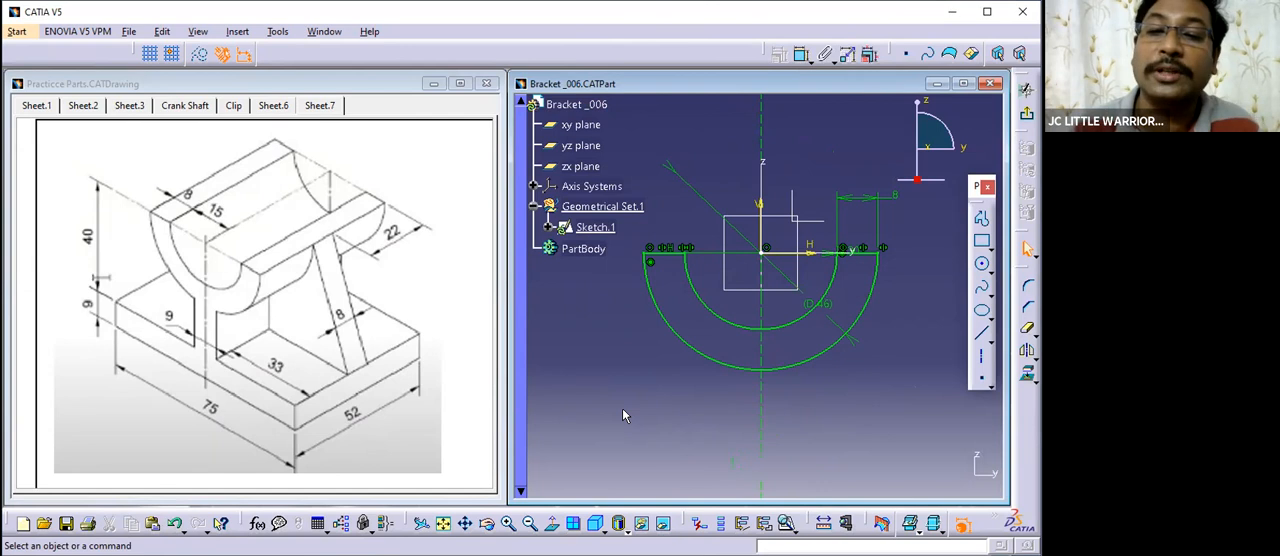
mouse_move(753, 405)
middle_mouse_down()
mouse_move(790, 340)
mouse_move(838, 318)
middle_mouse_up()
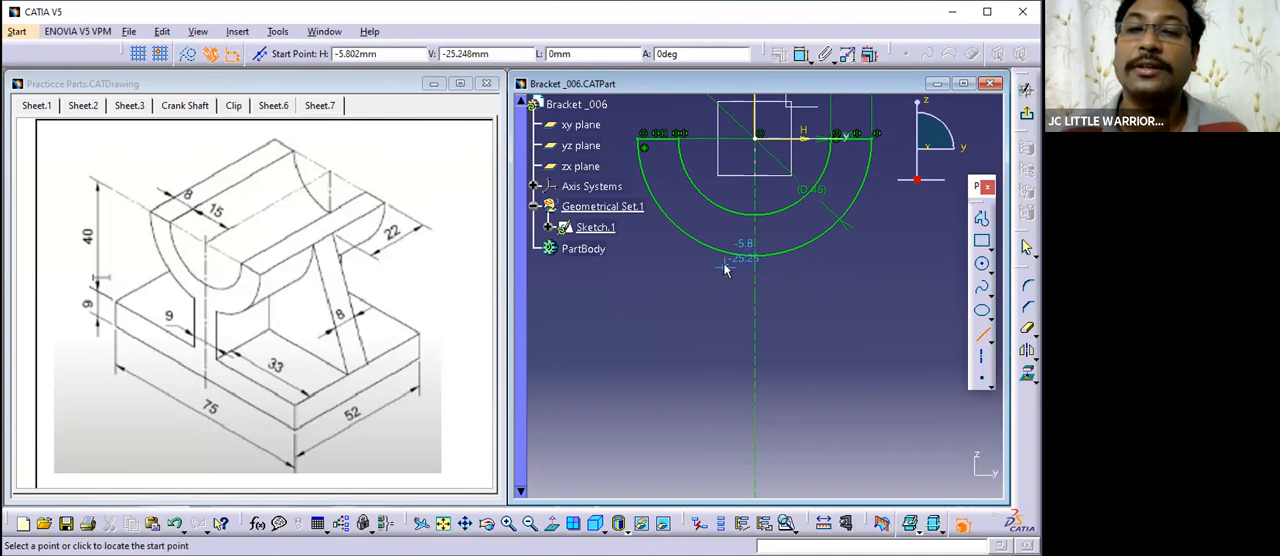
left_click(729, 240)
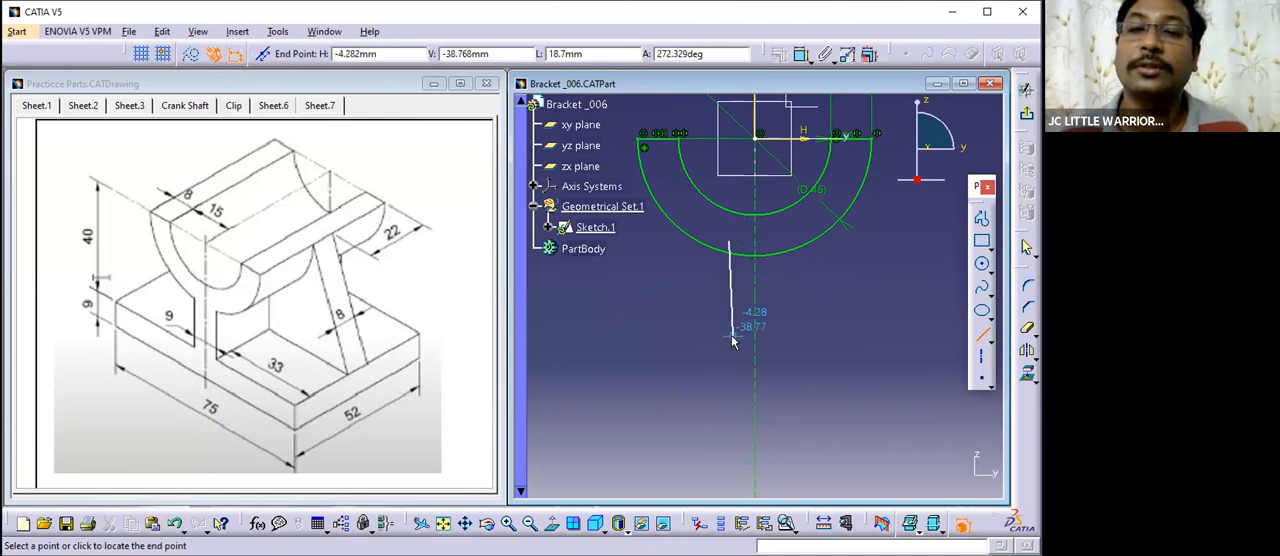
left_click(730, 339)
left_click(834, 351)
middle_click_drag(792, 337, 795, 323)
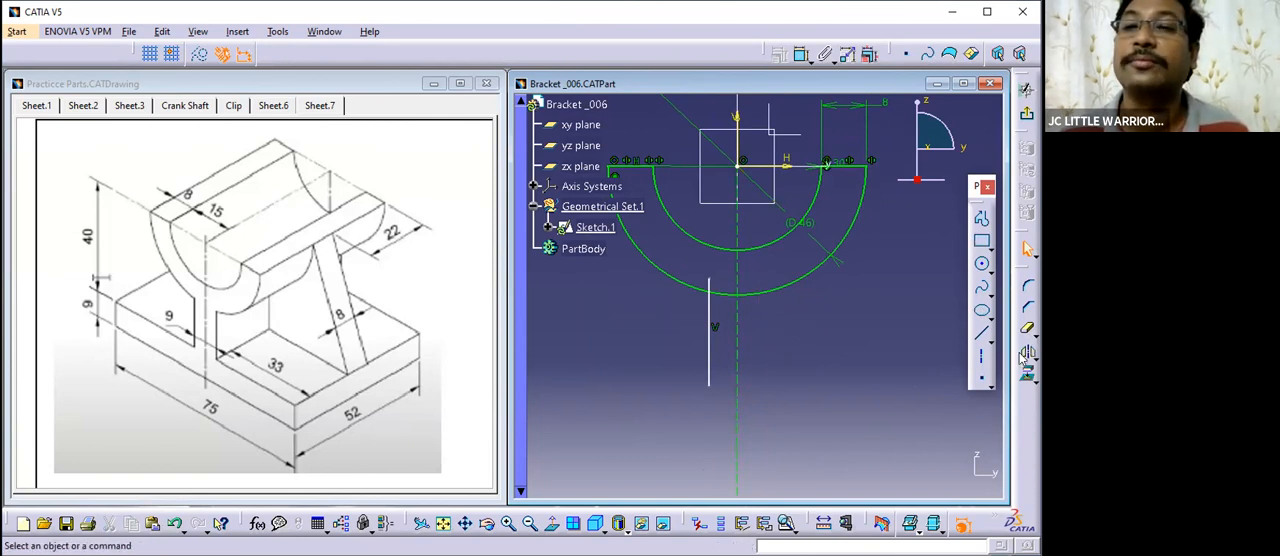
- Dimension the vertical line's distance from the centre axis line and set it to 4.5 mm
left_click(801, 54)
left_click(710, 345)
left_click(736, 307)
left_click(780, 350)
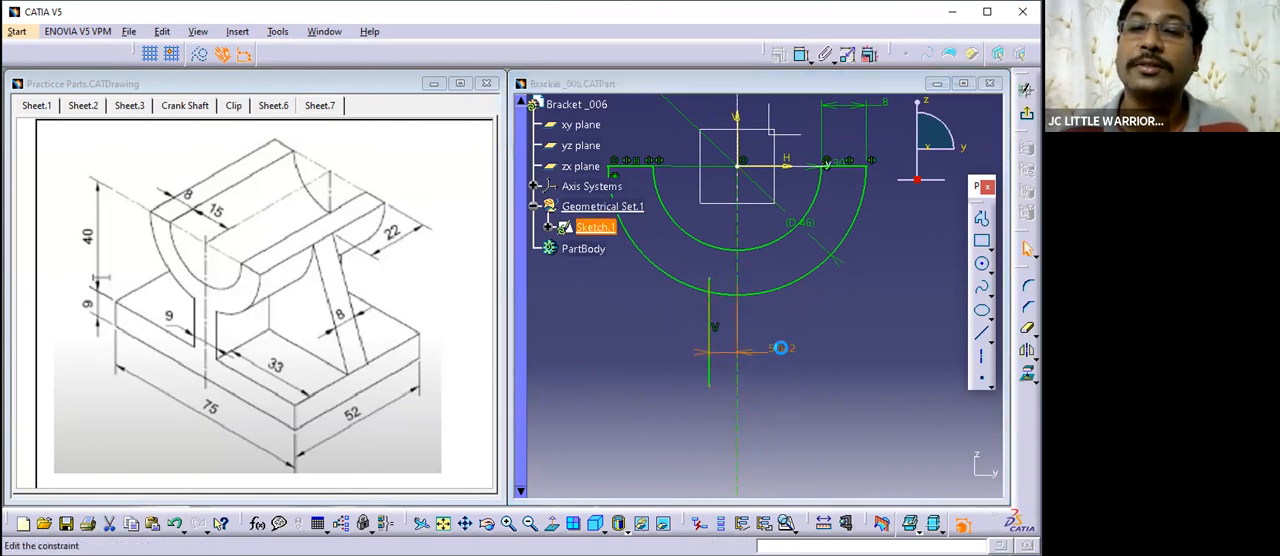
double_click(781, 350)
type("4")
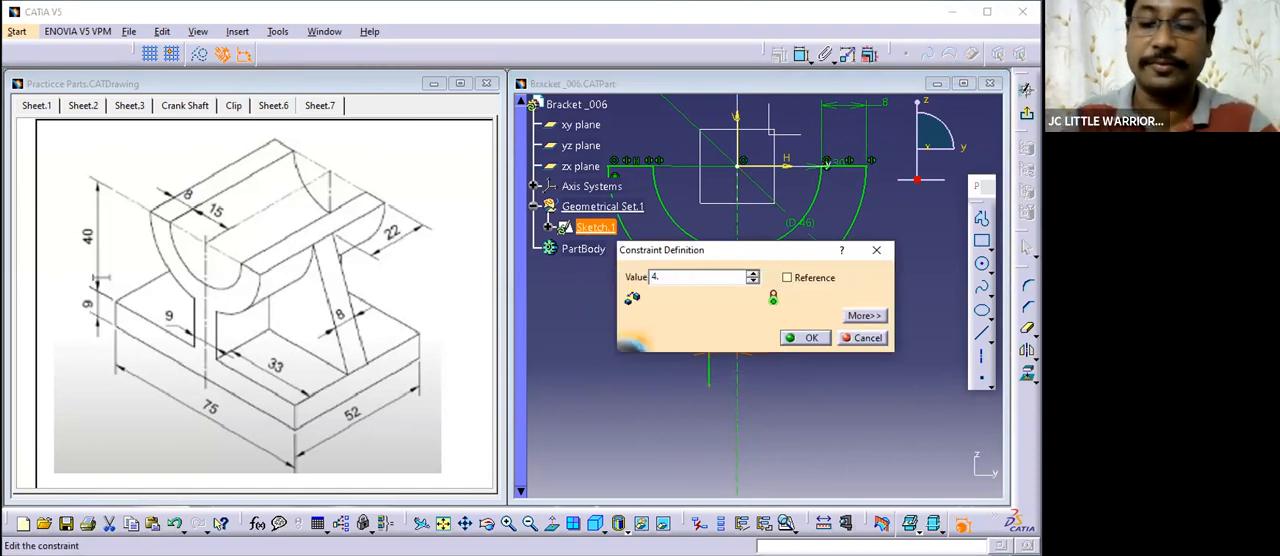
type(".5")
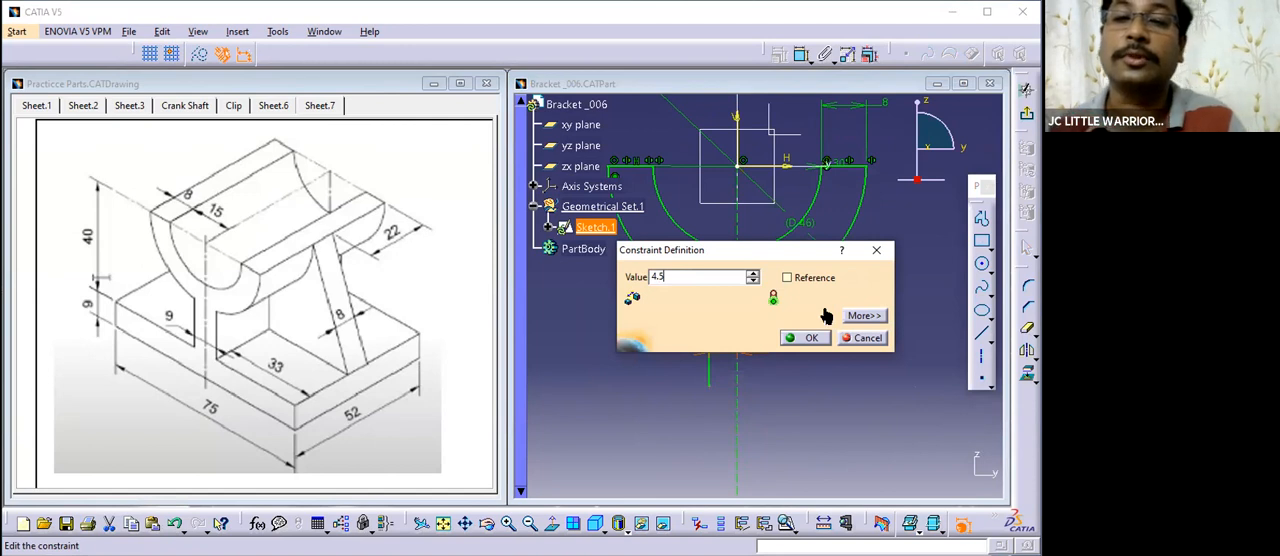
key("Return")
- Mirror the vertical line about the centre axis line to form the web's other edge
mouse_move(840, 366)
middle_mouse_down()
mouse_move(831, 309)
mouse_move(817, 307)
middle_mouse_up()
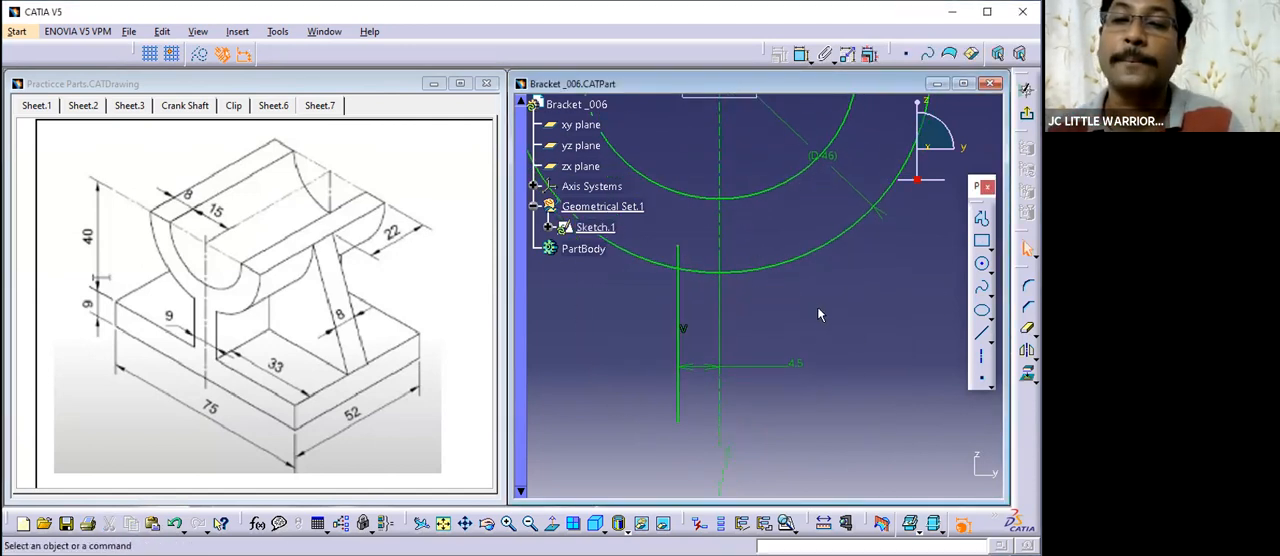
left_click(679, 291)
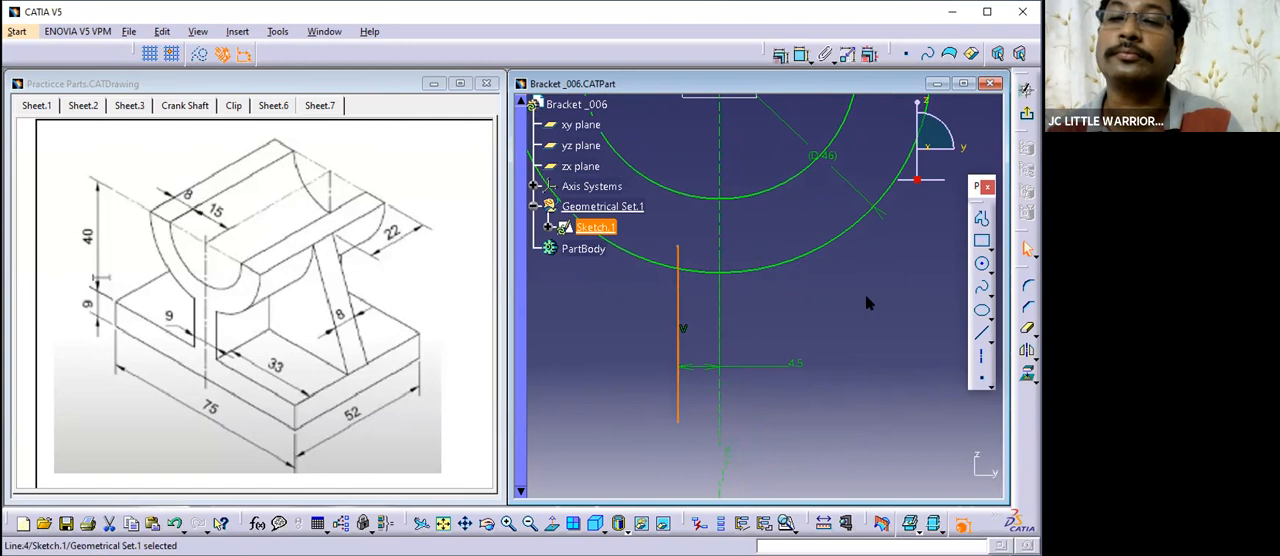
left_click(1026, 350)
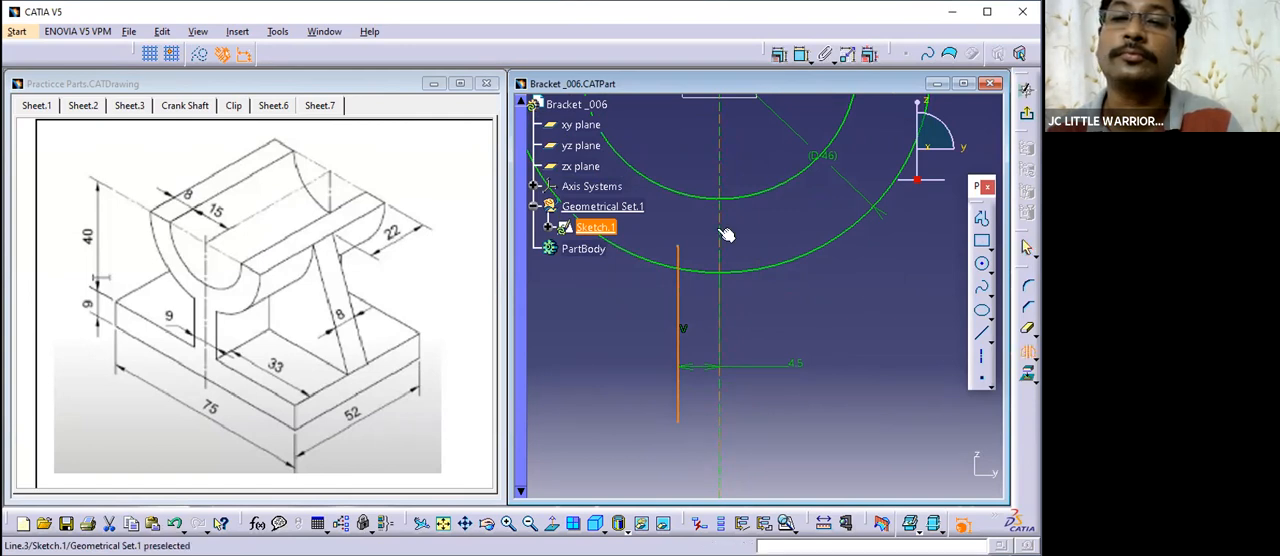
left_click(720, 231)
middle_click_drag(810, 308, 817, 347, "ctrl")
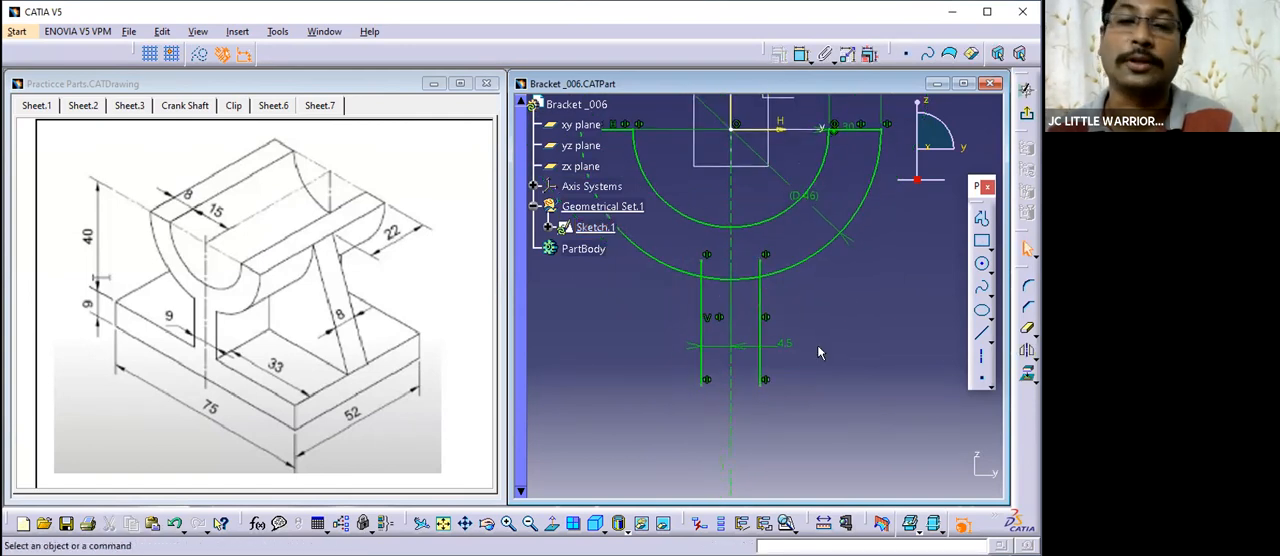
- Reposition the 4.5 mm dimension text on the outer side of the original web line
left_click_drag(785, 350, 668, 321)
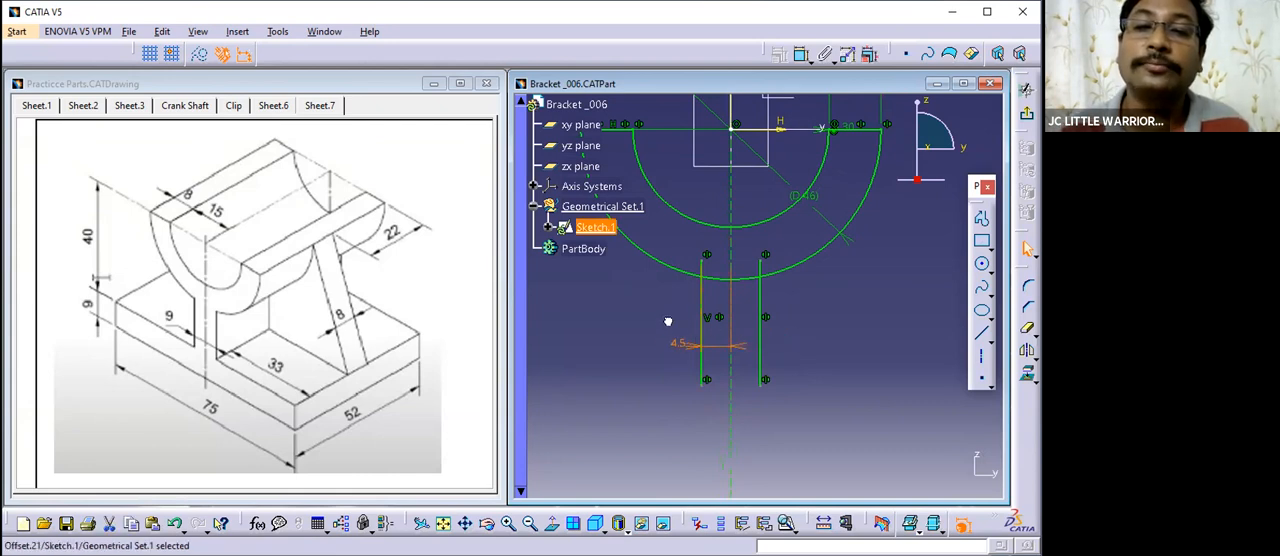
left_click(783, 324)
middle_click_drag(817, 312, 810, 276)
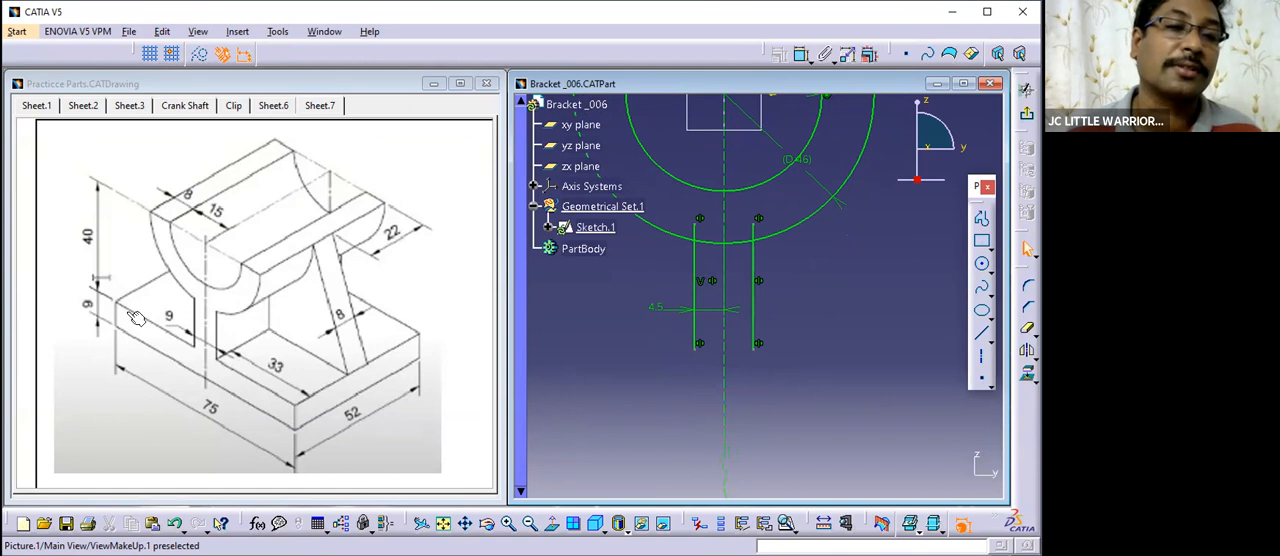
- Draw a horizontal line about 67 mm long below the web lines, about 46 mm below the origin
mouse_move(823, 268)
middle_mouse_down("ctrl")
mouse_move(820, 337)
mouse_move(799, 358)
middle_mouse_up("ctrl")
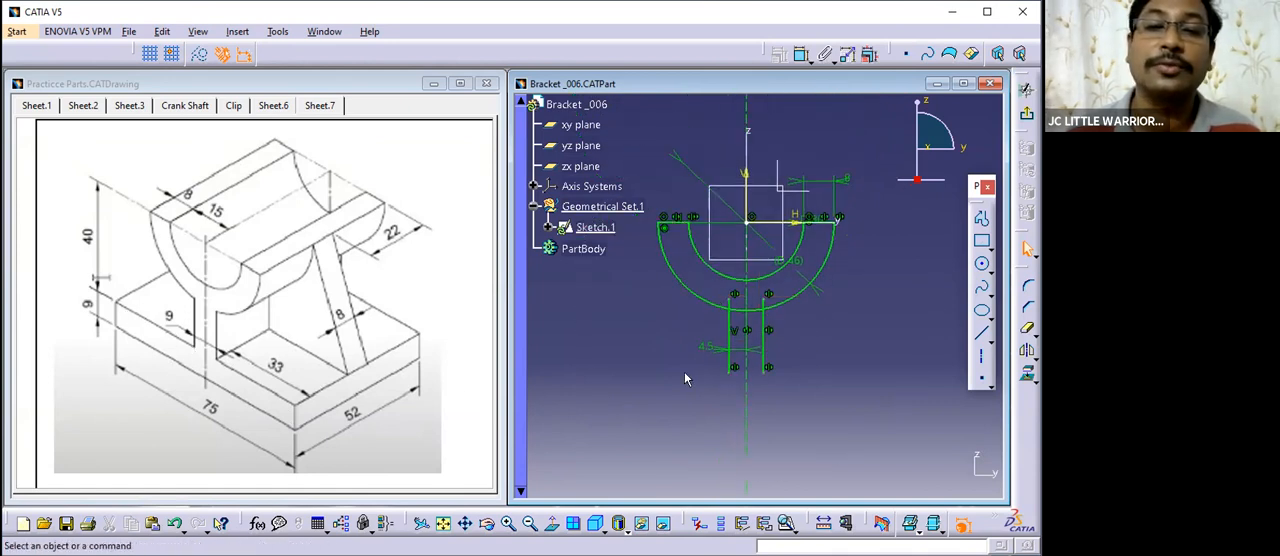
left_click(981, 333)
left_click(605, 398)
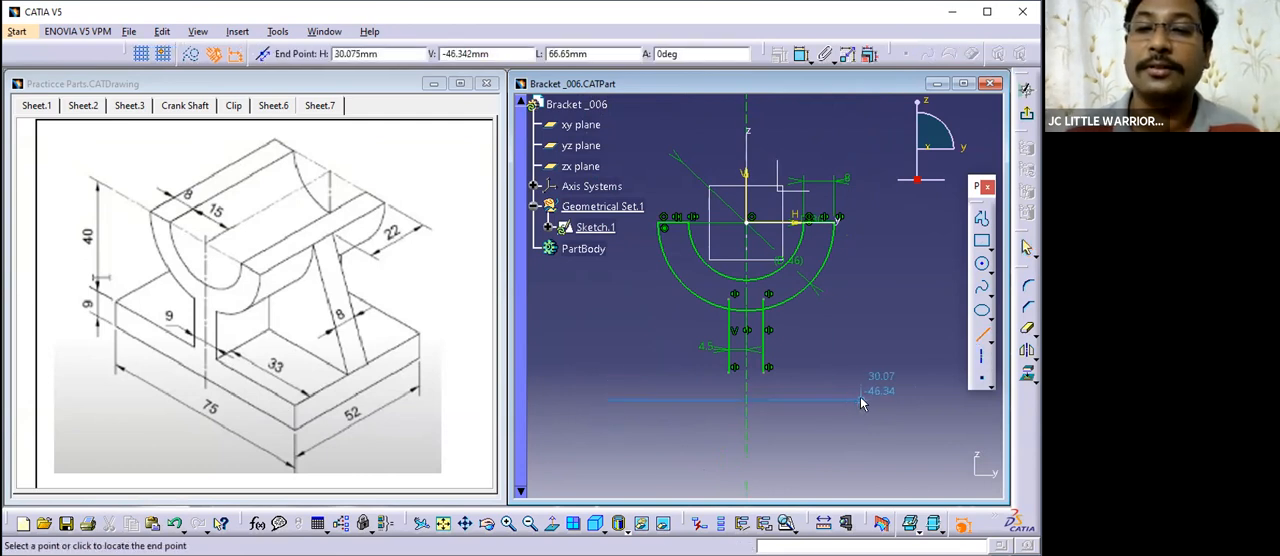
left_click(862, 400)
middle_click_drag(862, 400, 866, 354)
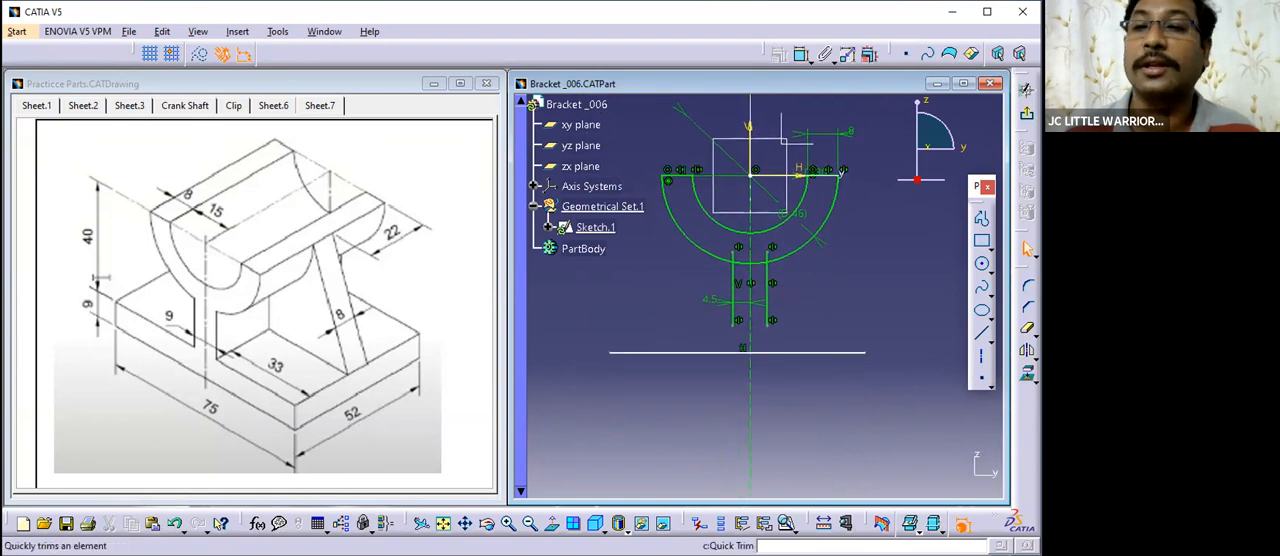
- Dimension the vertical distance from the half-ring's horizontal top edge to the base line and set it to 40 mm
left_click(800, 57)
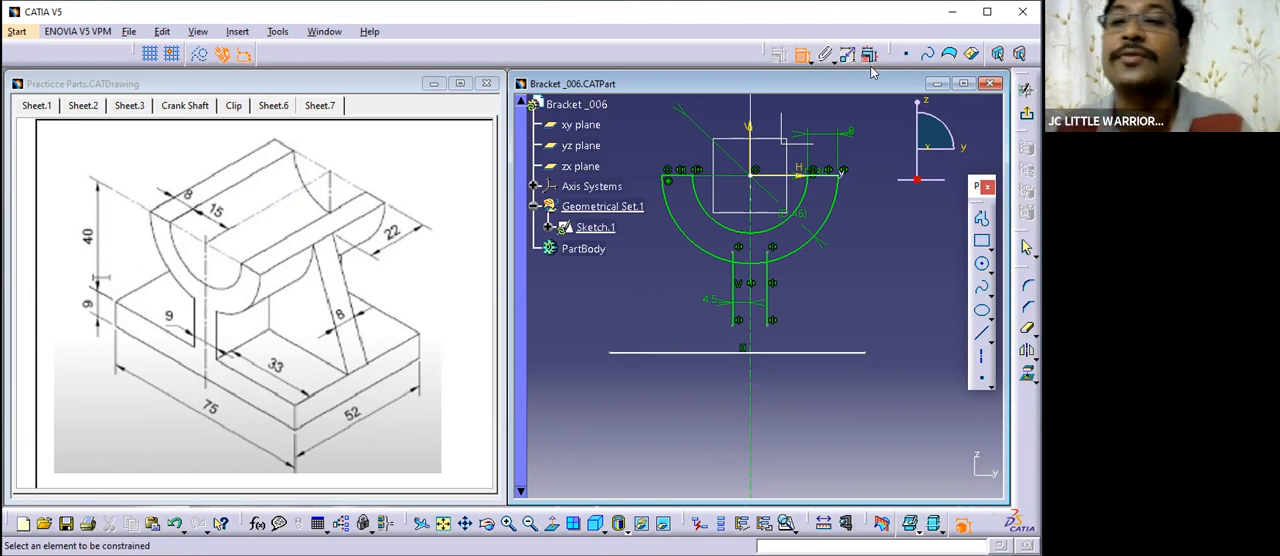
left_click(676, 180)
left_click(672, 356)
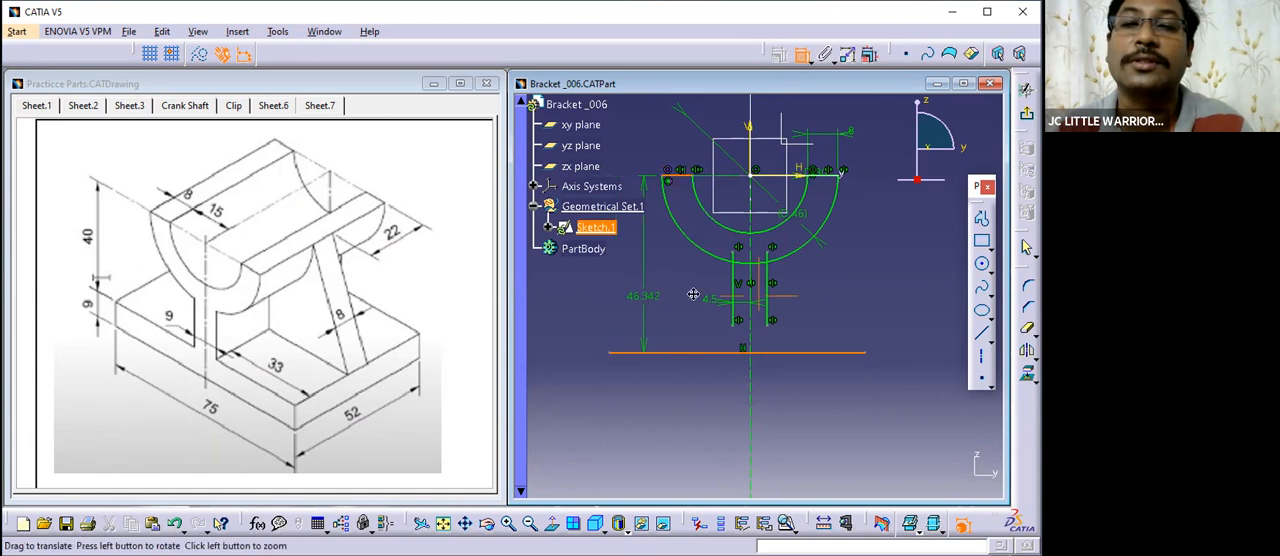
middle_click_drag(600, 270, 743, 285)
left_click(742, 283)
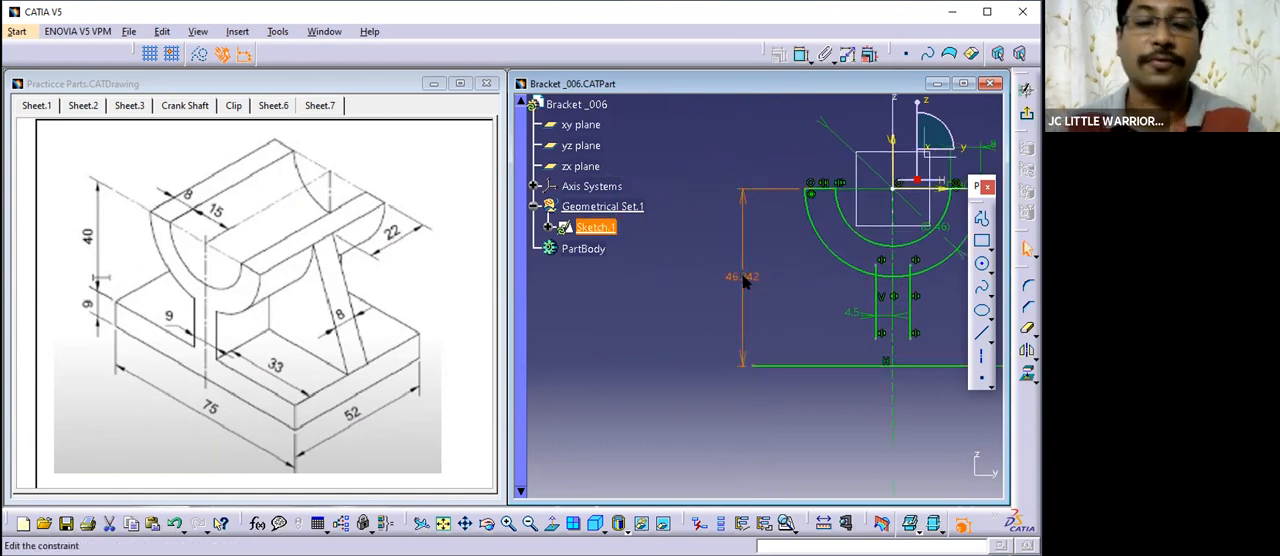
double_click(743, 283)
type("40")
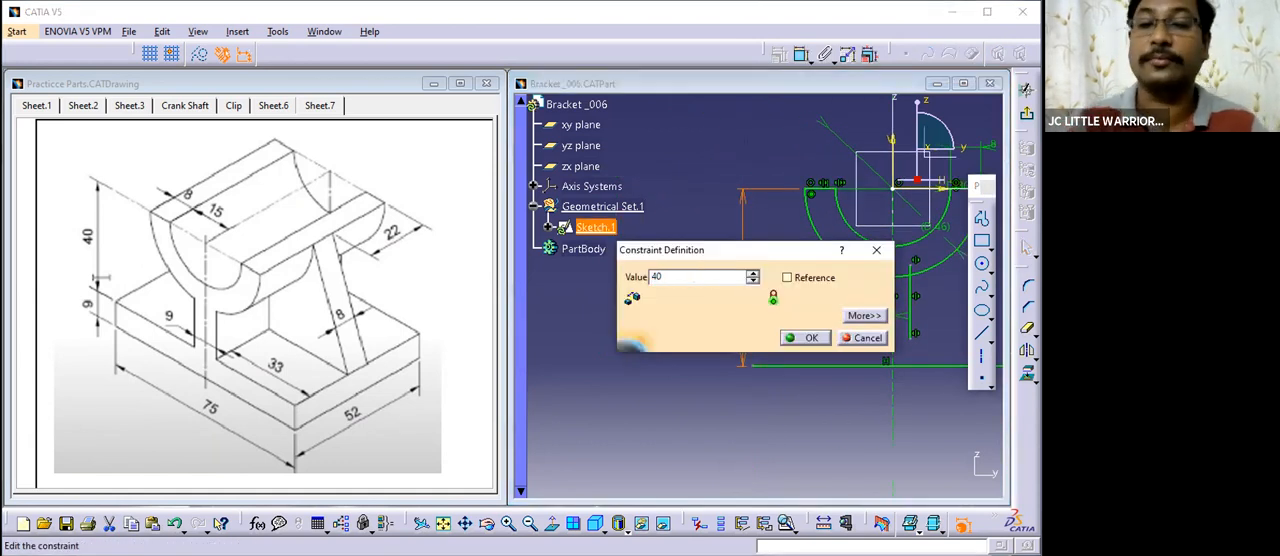
key("Return")
- Offset the base line 9 mm downward to create the base's lower edge
mouse_move(752, 354)
middle_mouse_down()
mouse_move(723, 363)
mouse_move(723, 341)
middle_mouse_up()
mouse_move(807, 387)
middle_mouse_down()
mouse_move(820, 400)
mouse_move(837, 365)
mouse_move(808, 403)
middle_mouse_up()
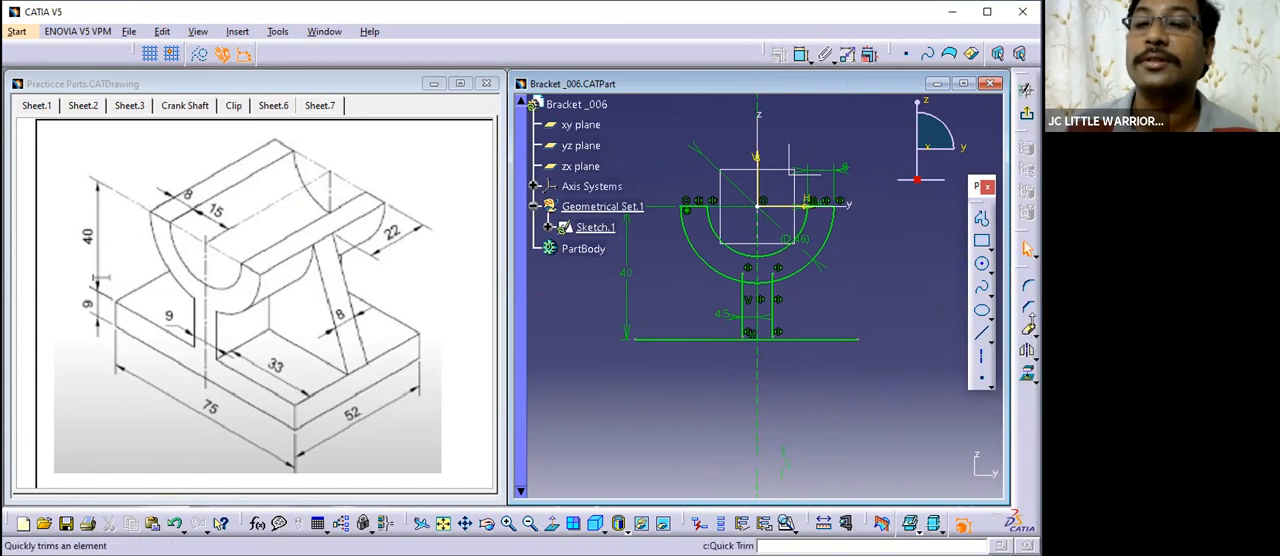
left_click(1033, 332)
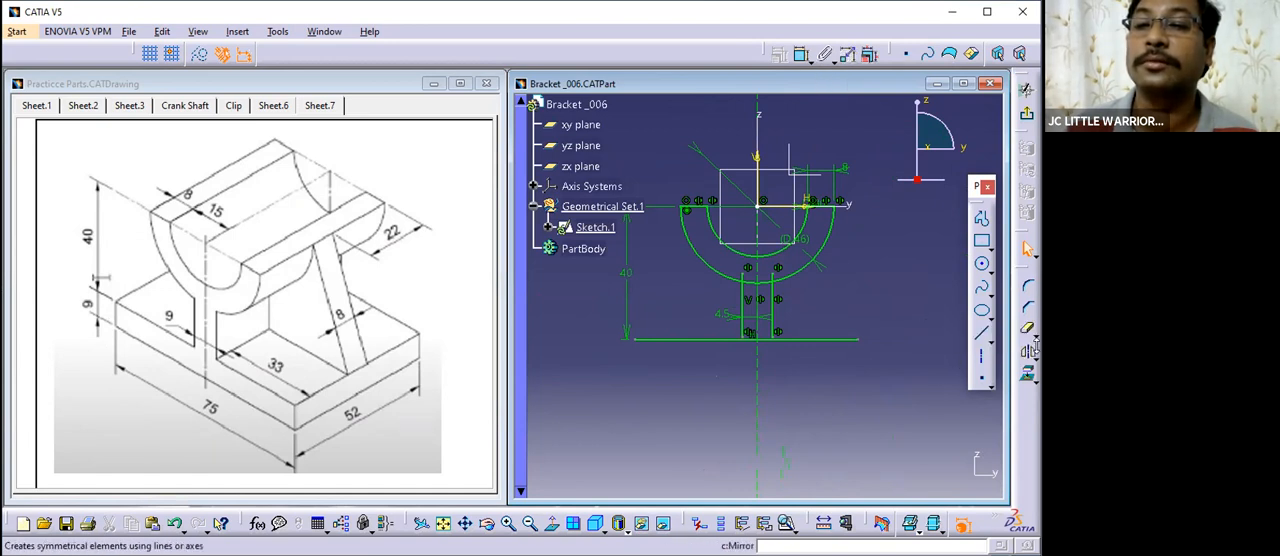
left_click(1034, 345)
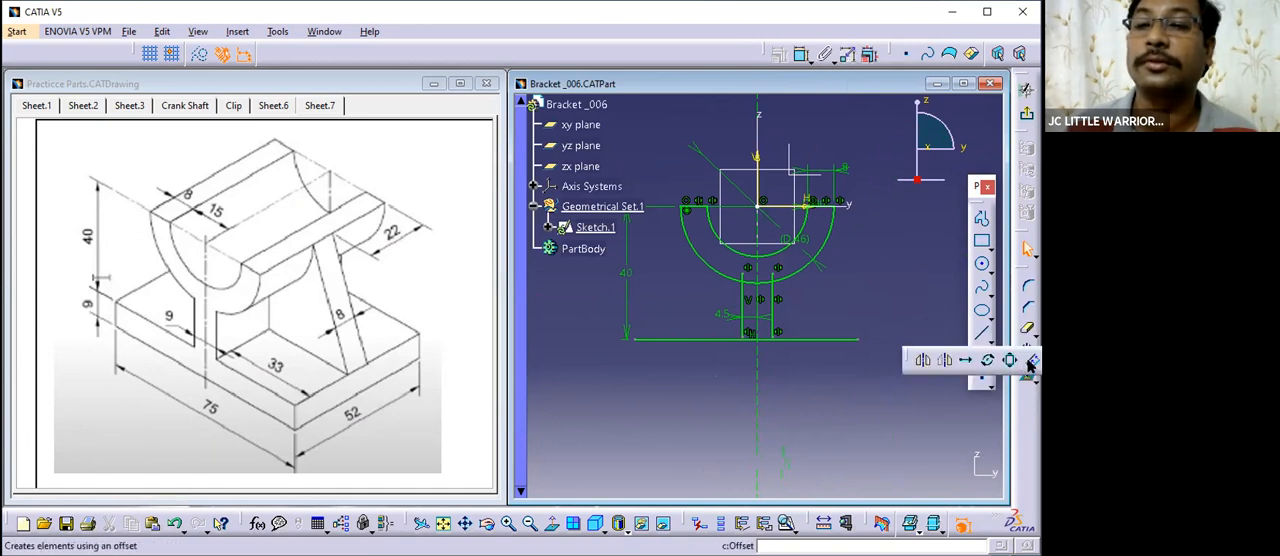
left_click(806, 339)
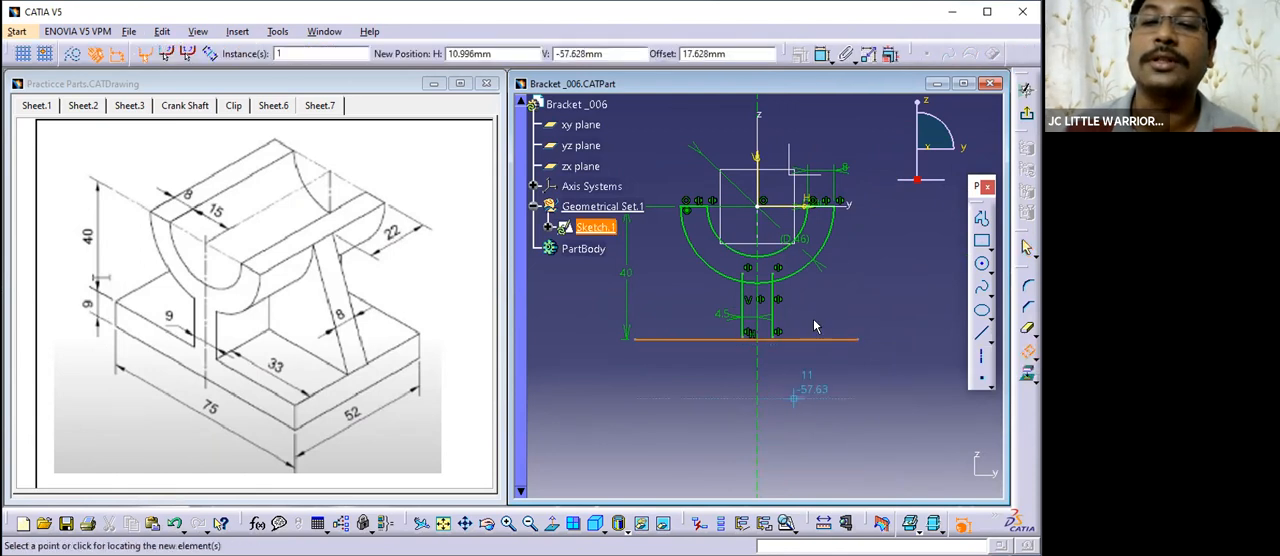
left_click(766, 397)
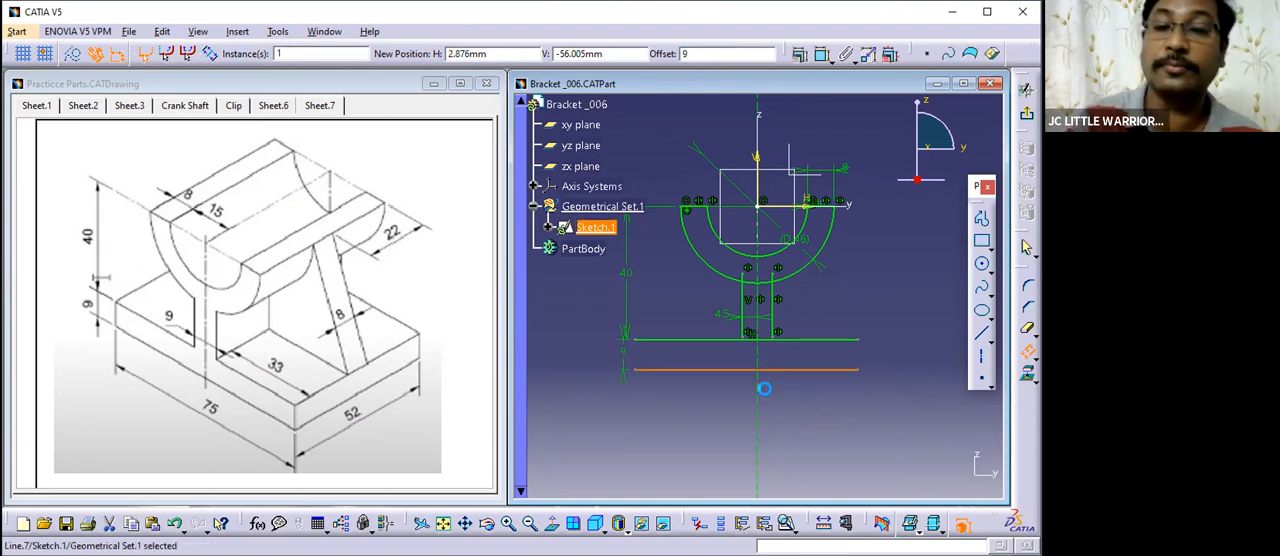
- Dimension the length of the base's lower edge and set it to 76 mm
left_click(804, 435)
middle_click_drag(805, 436, 808, 412)
left_click(806, 437)
mouse_move(843, 443)
middle_mouse_down()
mouse_move(807, 439)
mouse_move(840, 417)
middle_mouse_up()
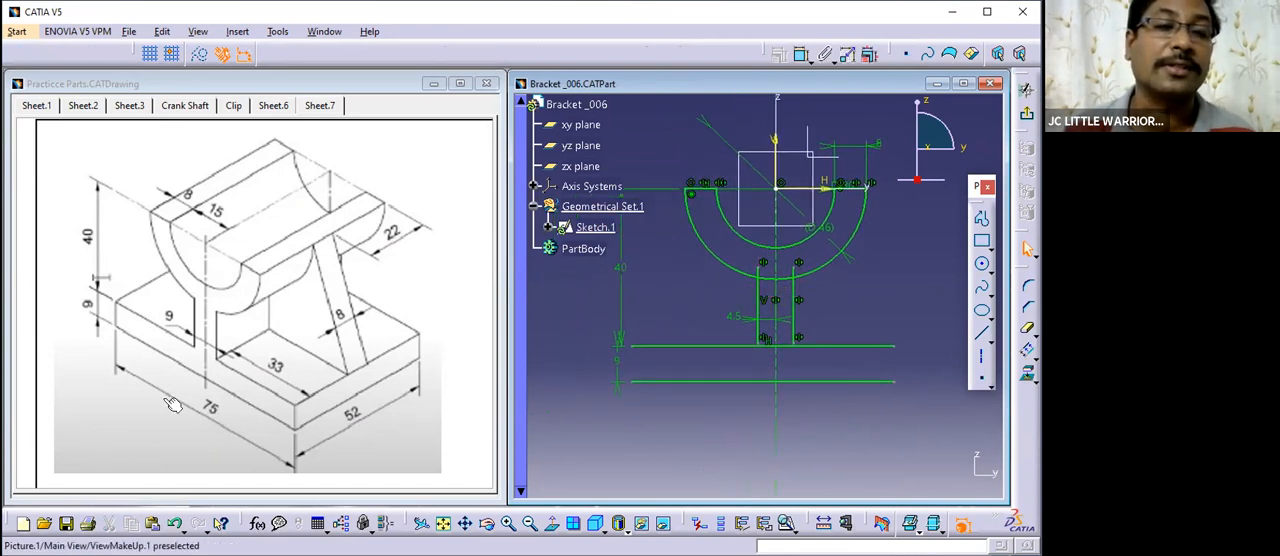
mouse_move(846, 469)
middle_mouse_down()
mouse_move(790, 439)
mouse_move(774, 460)
middle_mouse_up()
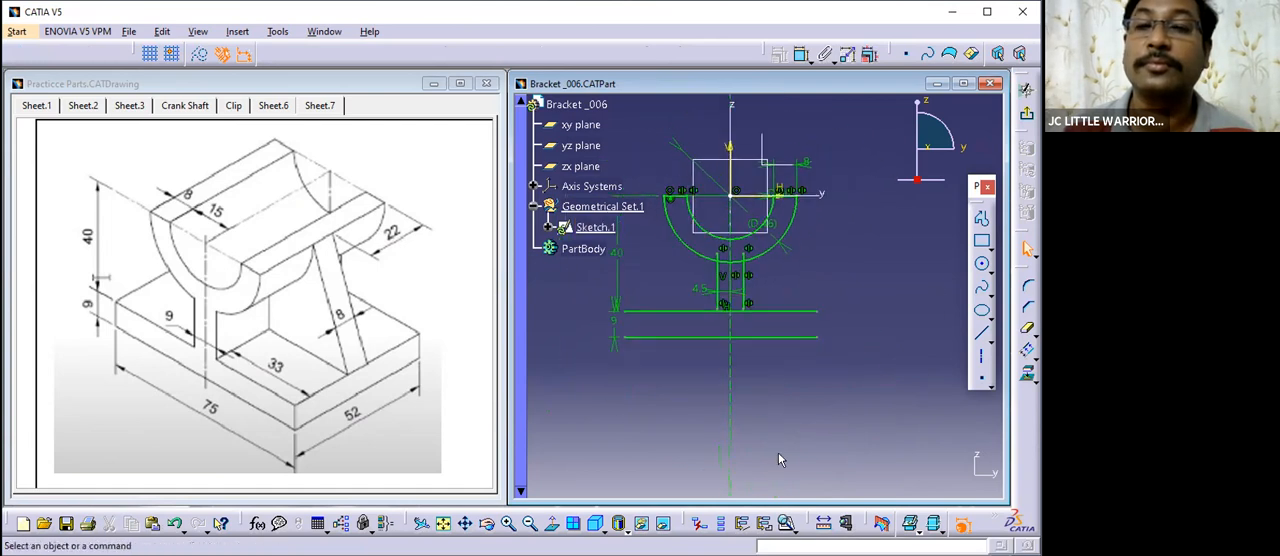
left_click(752, 337)
left_click(750, 406)
double_click(745, 399)
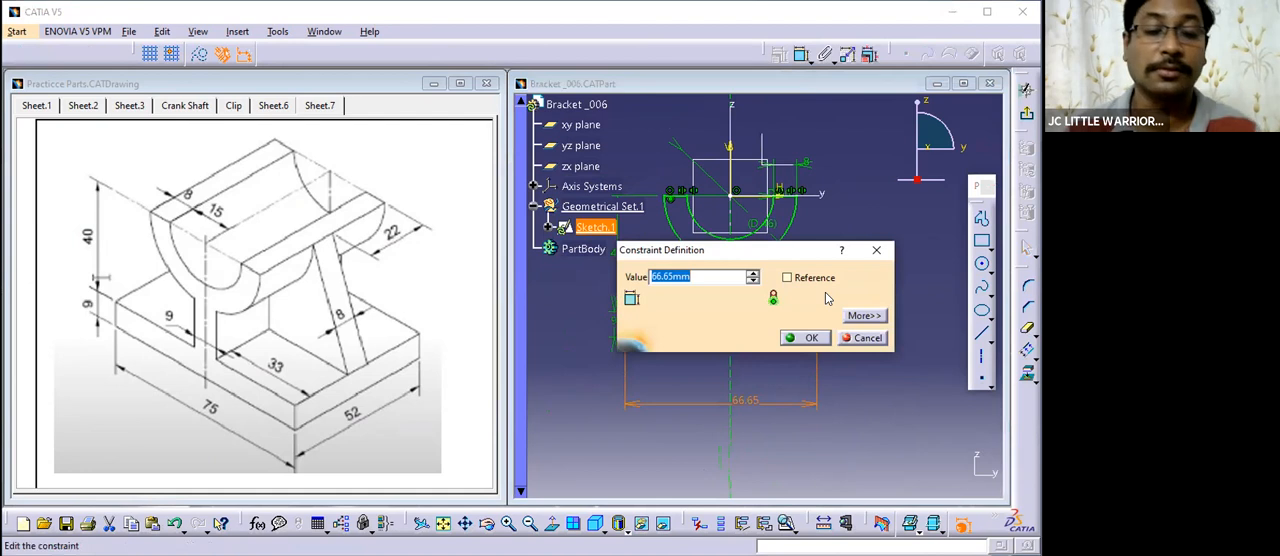
type("7")
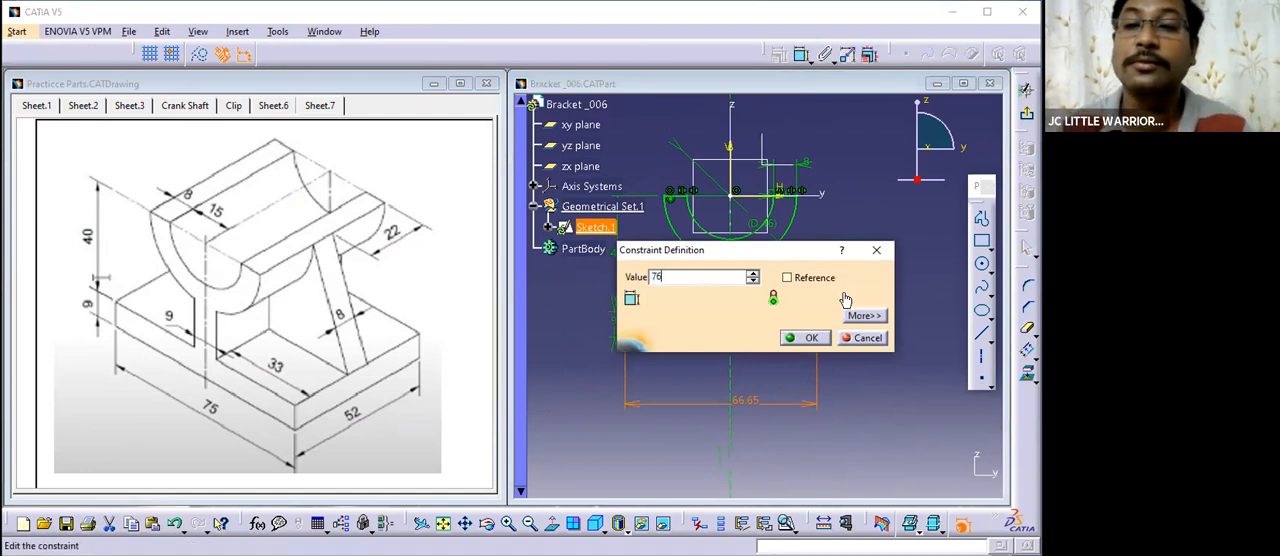
type("6")
key("Return")
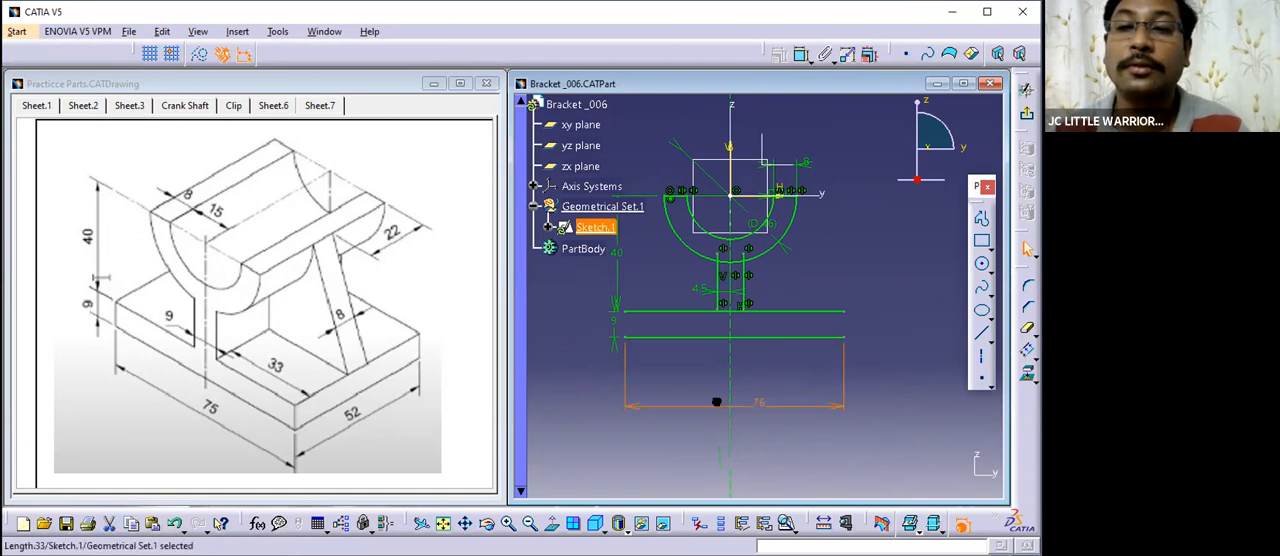
left_click(771, 414)
middle_click_drag(766, 406, 753, 366)
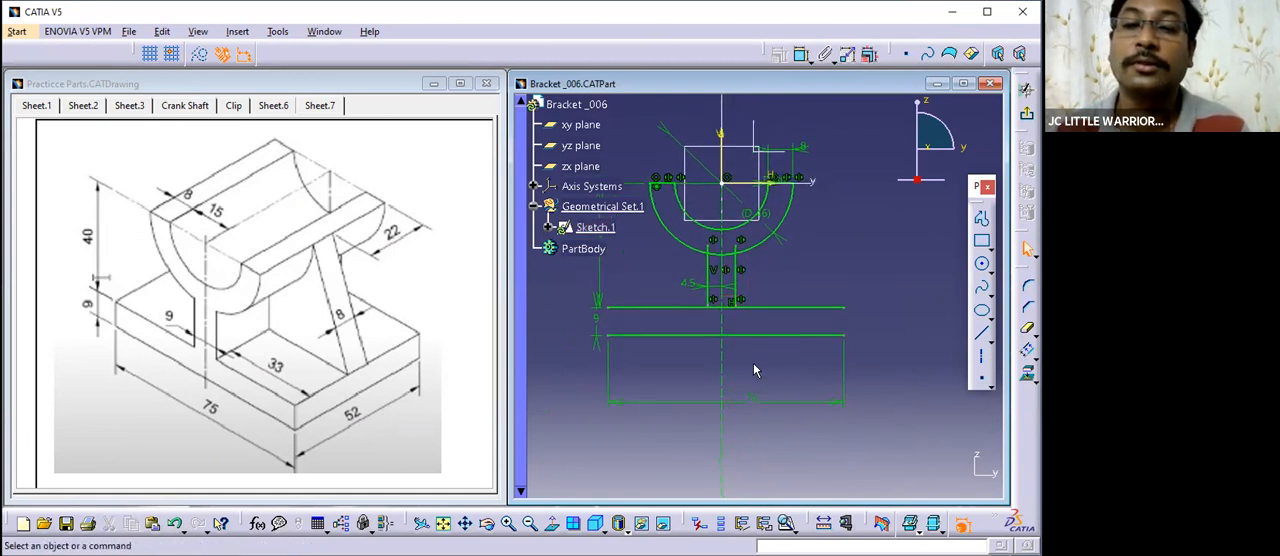
- Constrain the two endpoints of the base's lower edge to be symmetric about the vertical centre axis
left_click(609, 341)
left_click(848, 336, "ctrl")
left_click(722, 356, "ctrl")
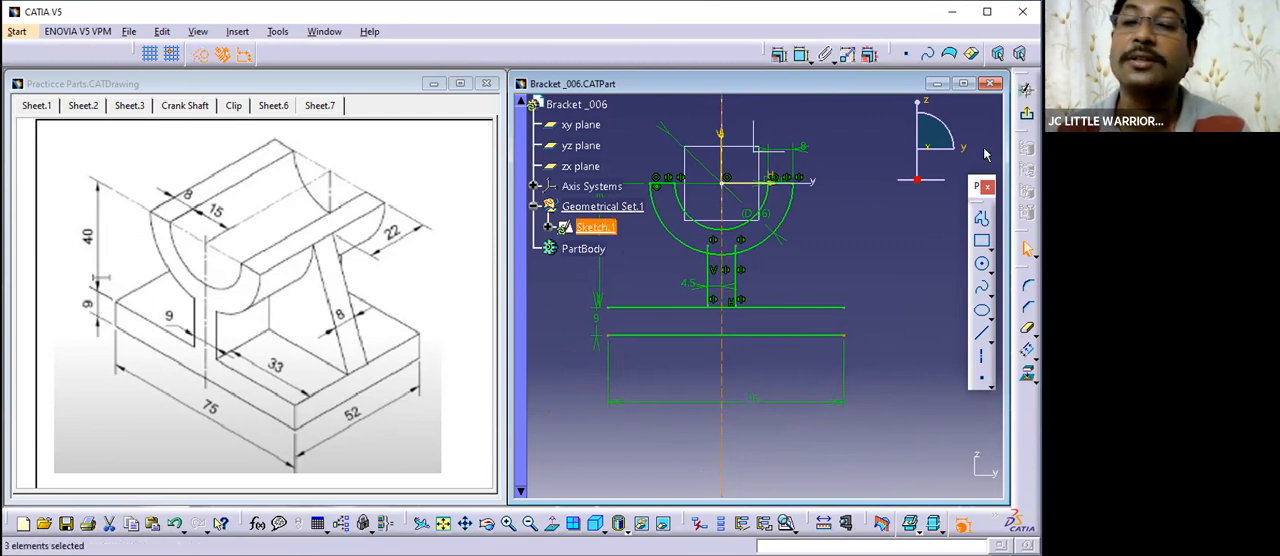
left_click(781, 55)
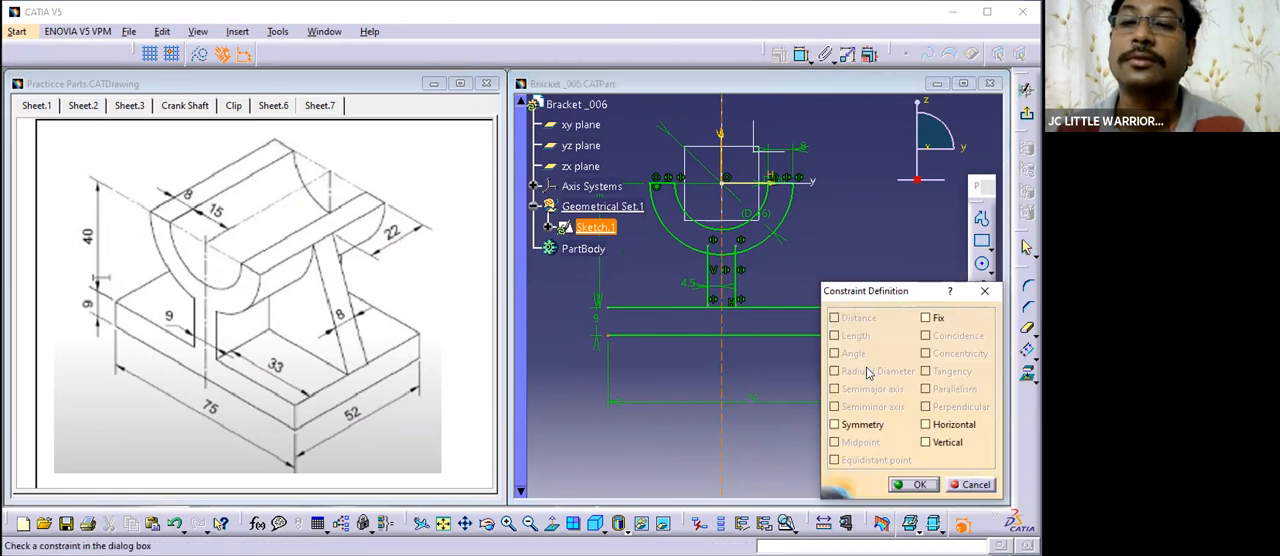
left_click(857, 425)
left_click(905, 486)
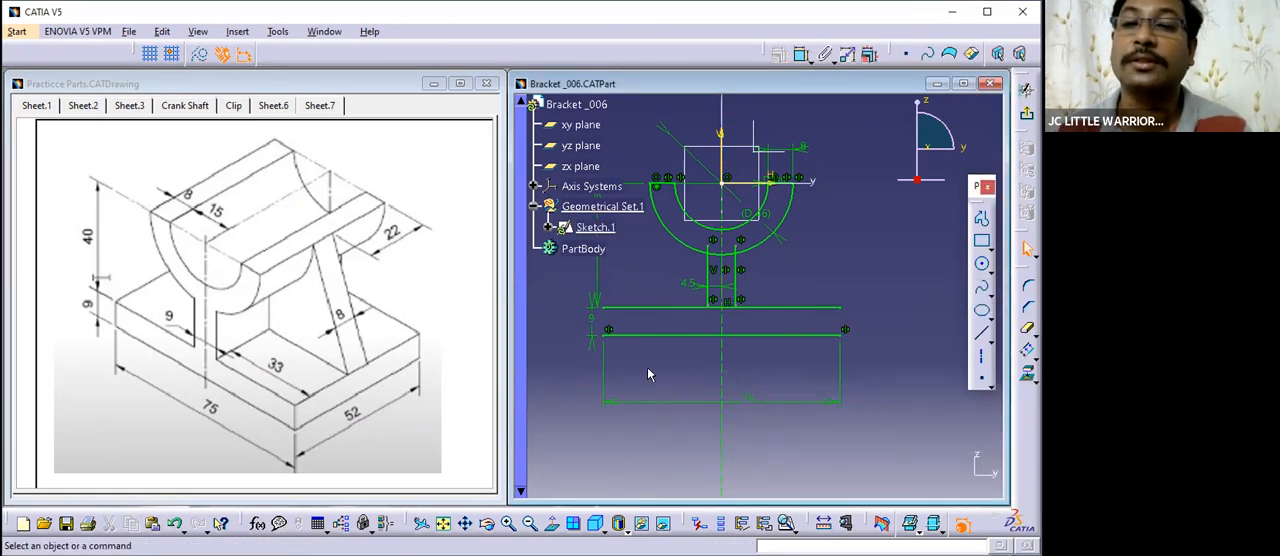
- Draw a vertical line up from each end of the base's lower edge past the upper base line, the first about 18 mm long
left_click(978, 336)
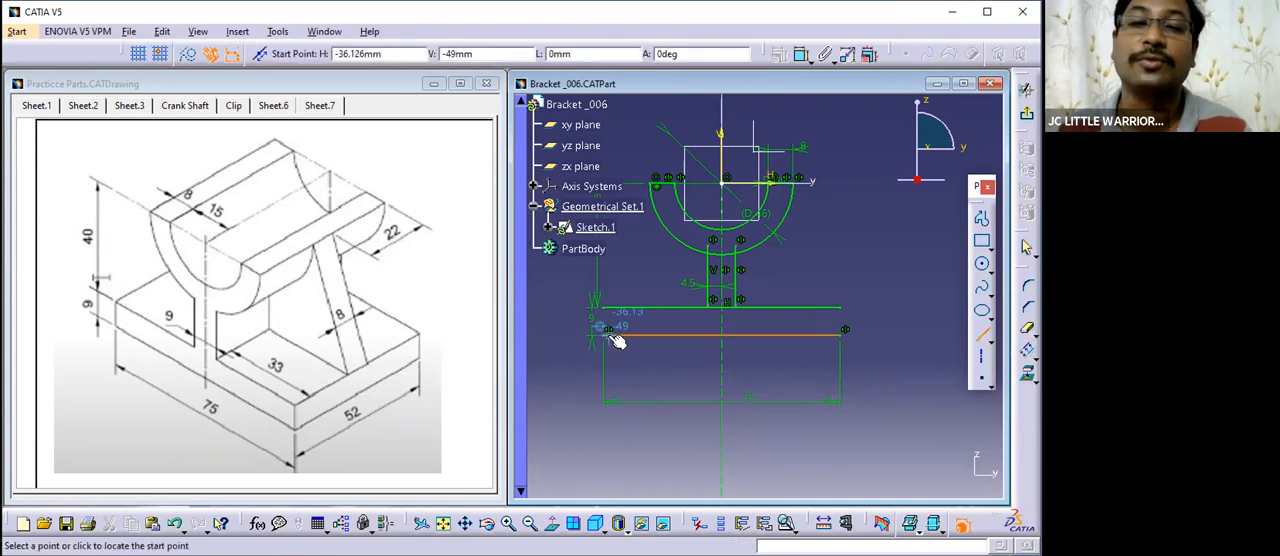
left_click(604, 334)
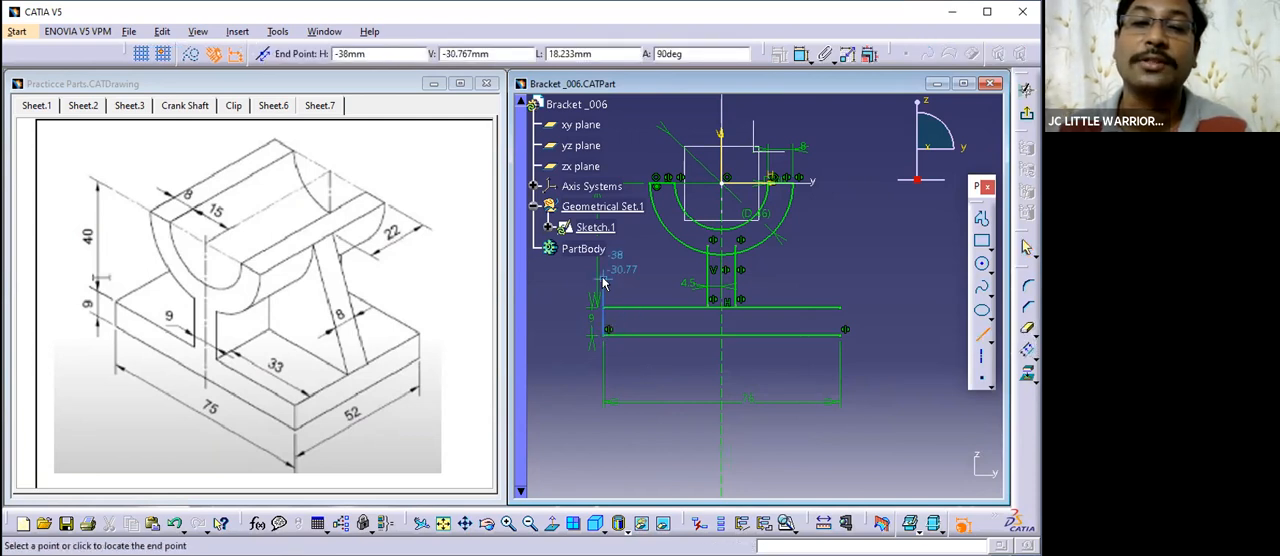
left_click(604, 280)
middle_click_drag(632, 291, 633, 236)
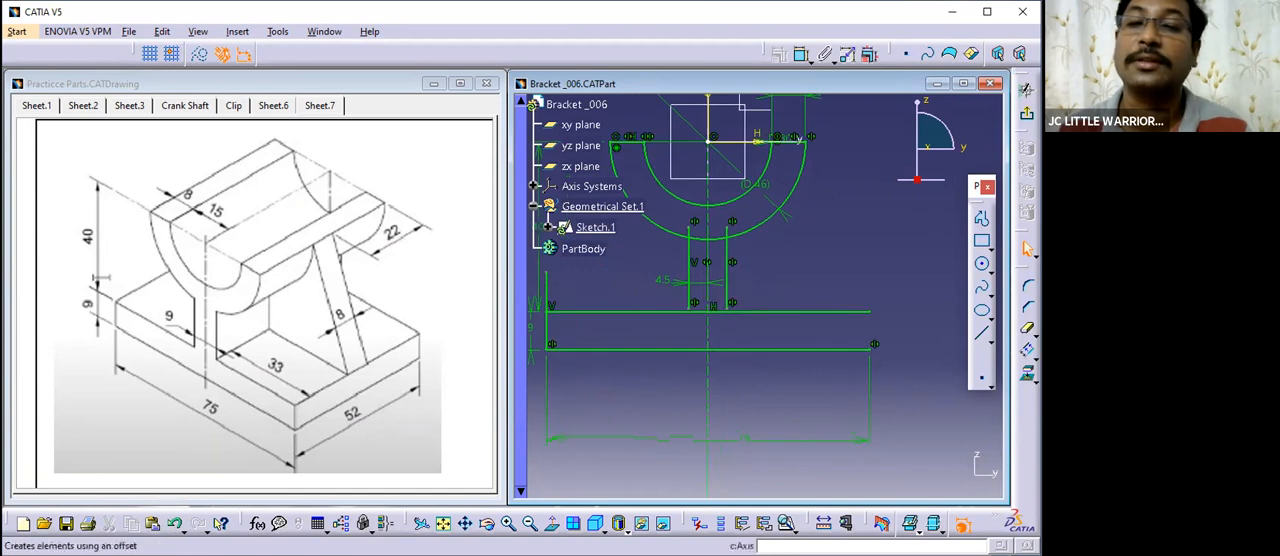
middle_click_drag(832, 367, 860, 377)
left_click(981, 334)
left_click(901, 349)
left_click(901, 281)
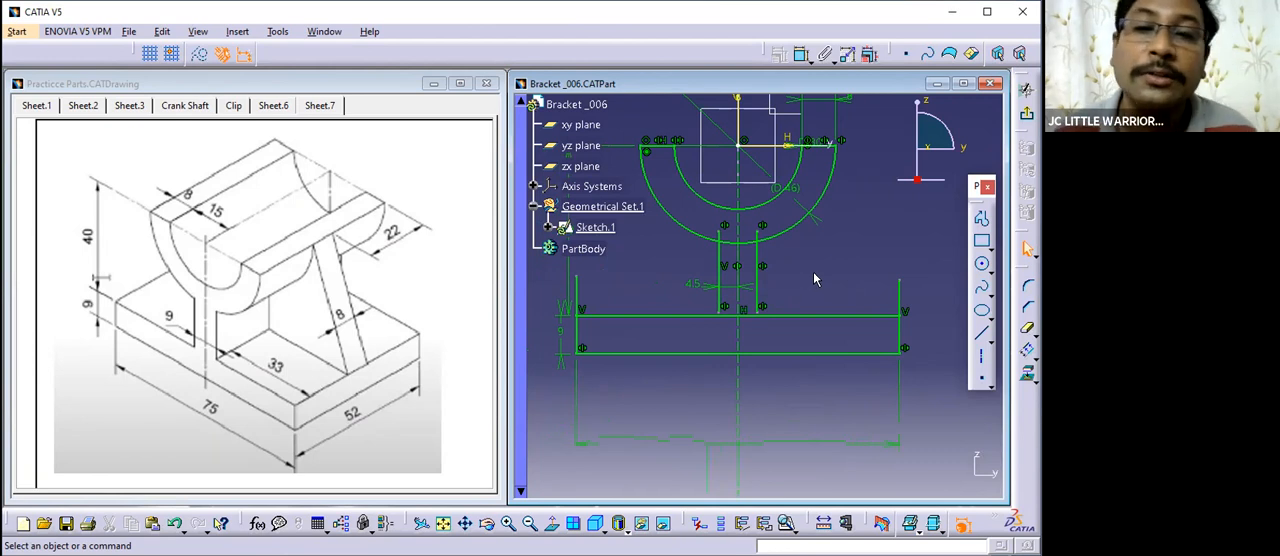
- Move the base length dimension closer to the base's lower edge and set its value to 75 mm
middle_click_drag(813, 272, 820, 322)
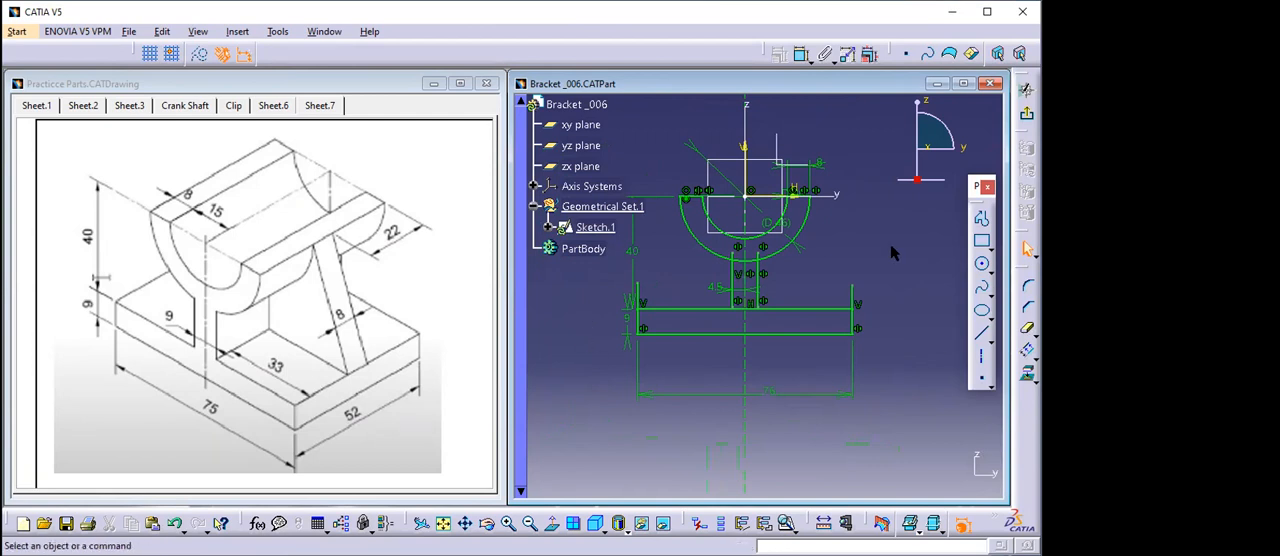
middle_click_drag(701, 370, 694, 245, "ctrl")
middle_click_drag(717, 343, 772, 343)
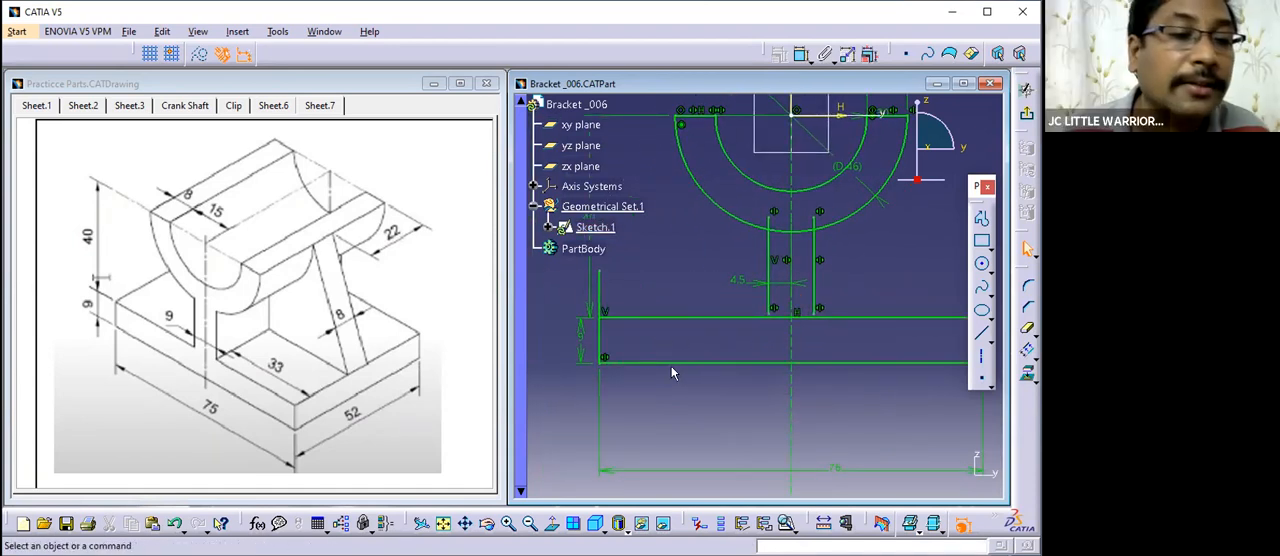
middle_click_drag(806, 388, 756, 270)
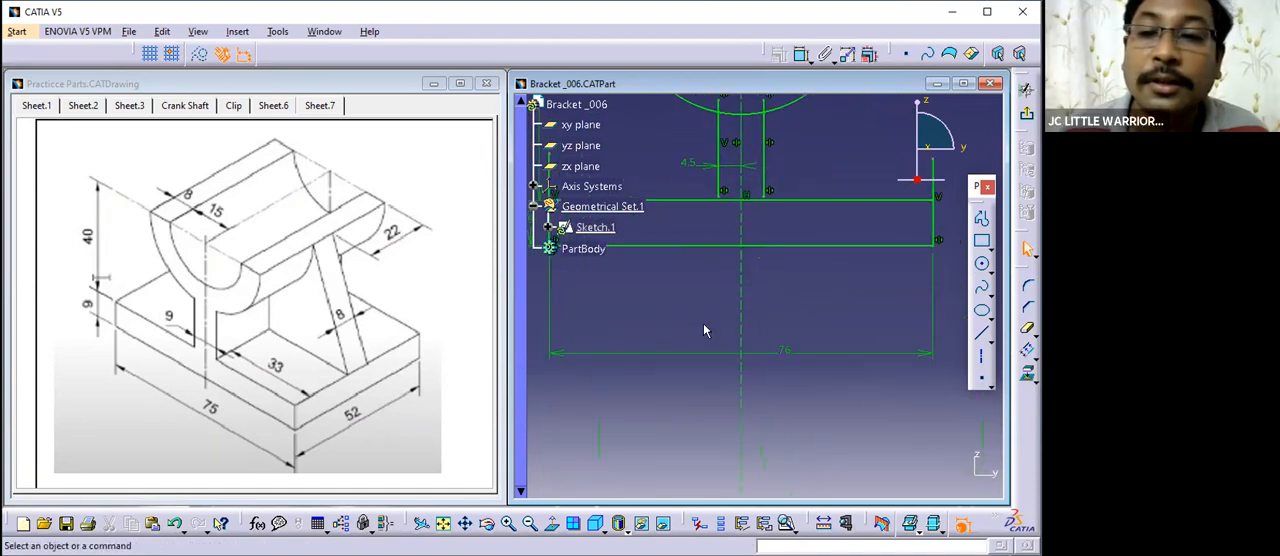
left_click_drag(905, 352, 885, 292)
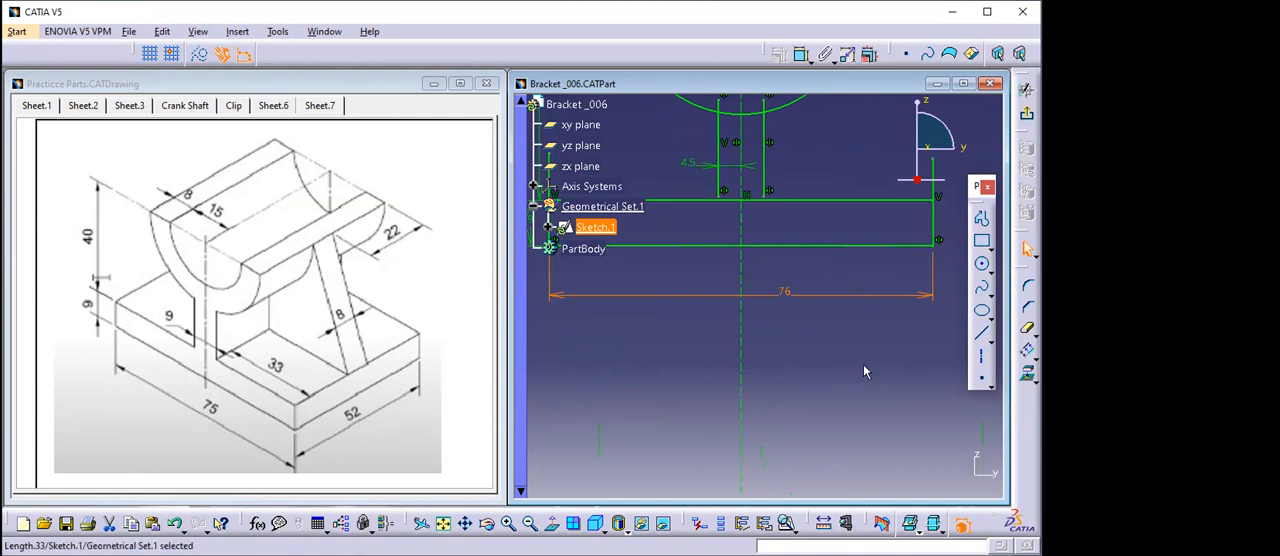
double_click(782, 292)
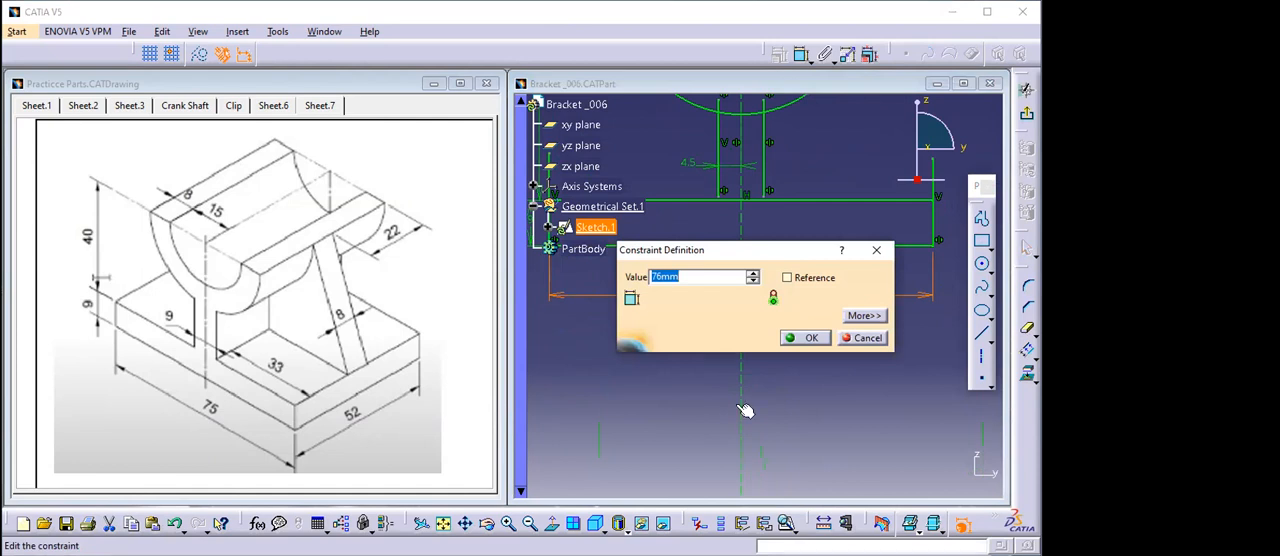
type("75")
key("Return")
left_click(799, 354)
mouse_move(799, 354)
middle_mouse_down()
mouse_move(809, 414)
mouse_move(807, 350)
middle_mouse_up()
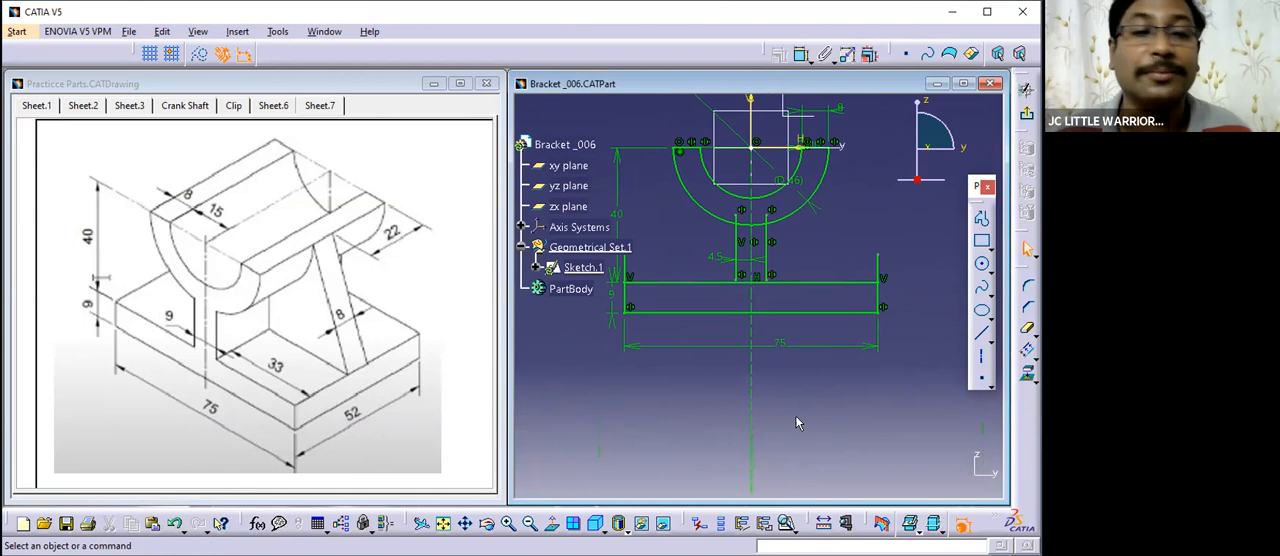
- Trim the base's vertical end lines against the upper base line to remove the overhanging parts
mouse_move(700, 391)
middle_mouse_down()
mouse_move(721, 366)
mouse_move(715, 352)
middle_mouse_up()
mouse_move(831, 396)
middle_mouse_down()
mouse_move(663, 417)
mouse_move(700, 400)
mouse_move(826, 394)
mouse_move(714, 426)
mouse_move(735, 427)
middle_mouse_up()
left_click(785, 385)
left_click(768, 429)
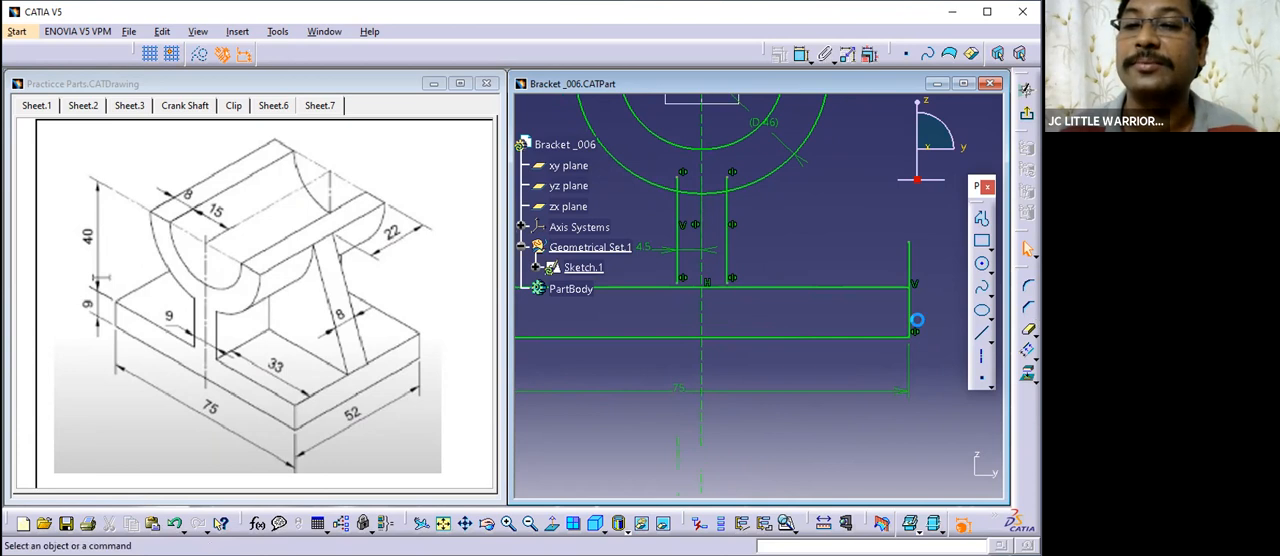
left_click(913, 309)
middle_click_drag(825, 323, 998, 329)
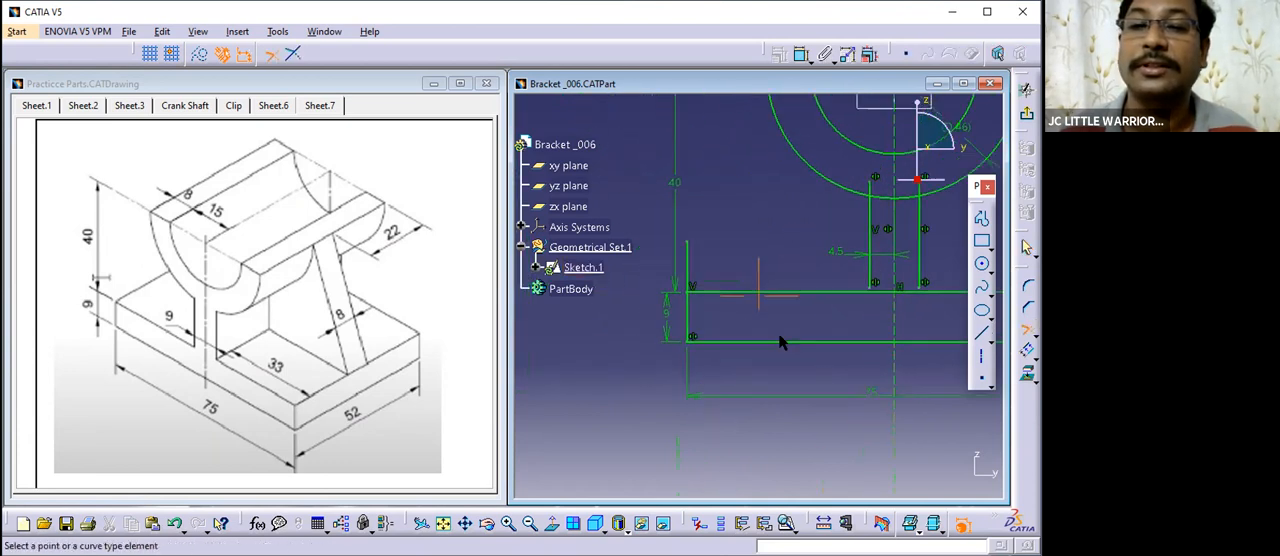
left_click(716, 308)
left_click(773, 294)
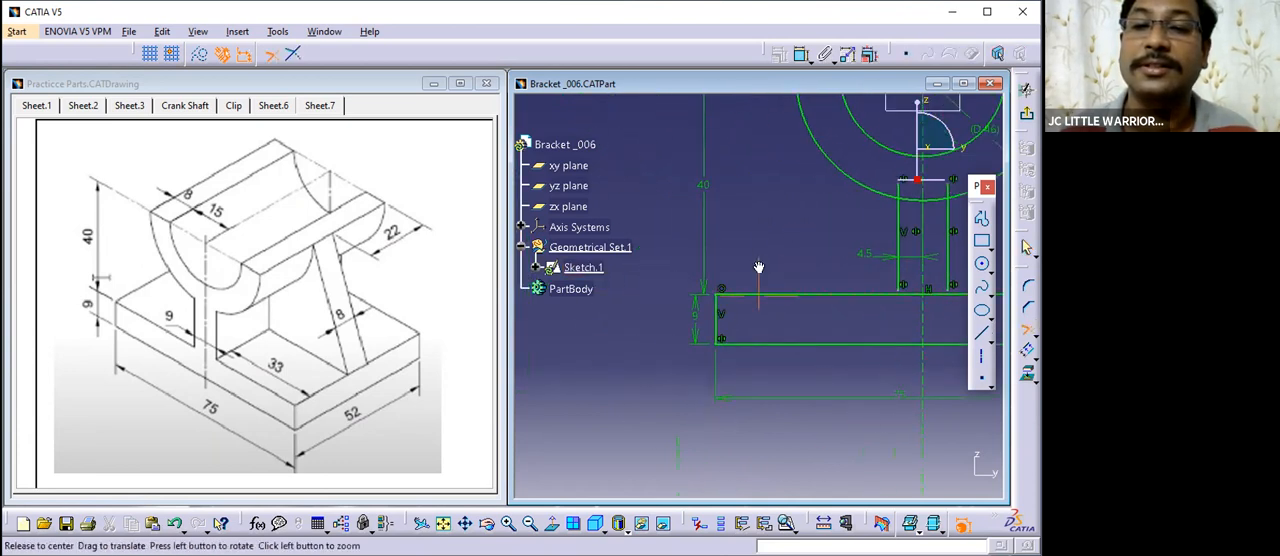
- Trim the half-ring's outer arc against its horizontal top edge on the +Y side
middle_click_drag(759, 267, 826, 350)
mouse_move(826, 314)
middle_mouse_down()
mouse_move(777, 338)
mouse_move(786, 305)
mouse_move(835, 278)
mouse_move(817, 257)
middle_mouse_up()
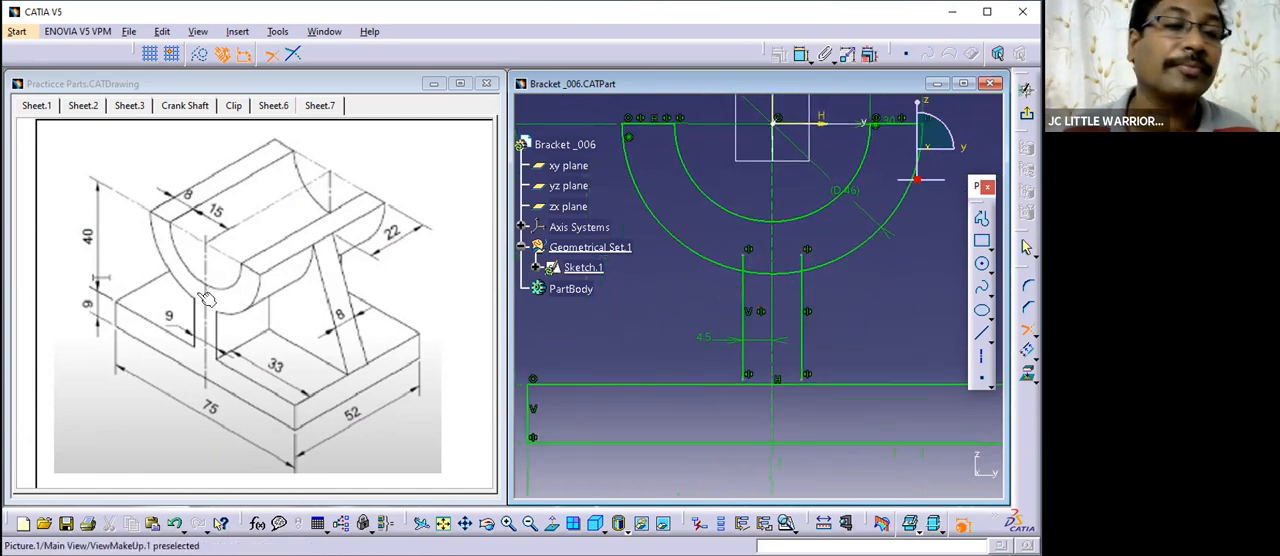
left_click(757, 289)
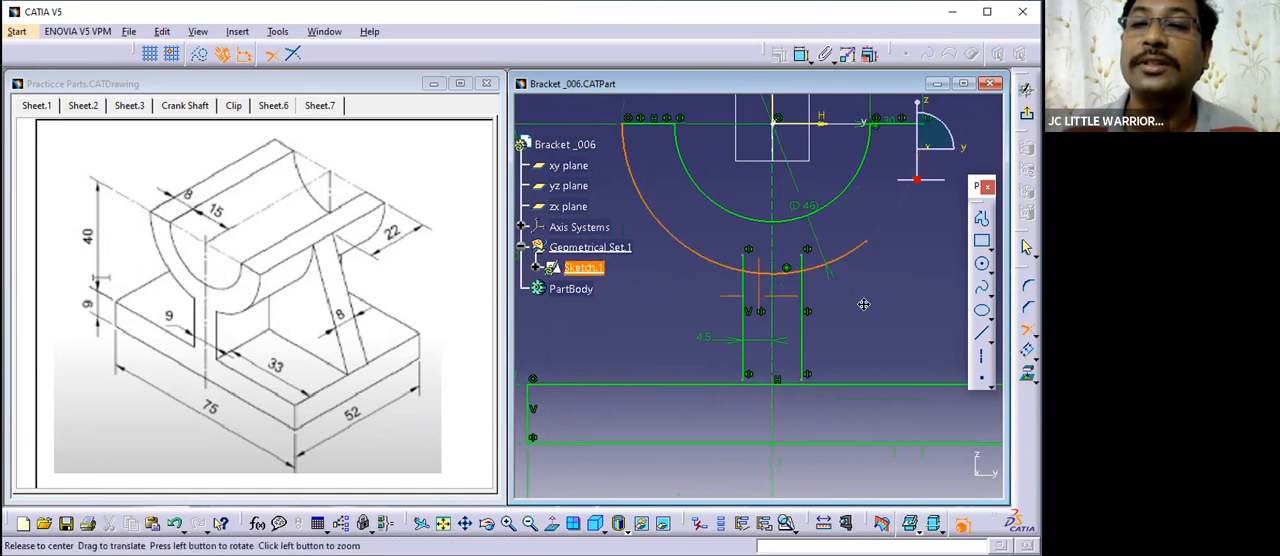
middle_click_drag(857, 300, 785, 417)
left_click(832, 237)
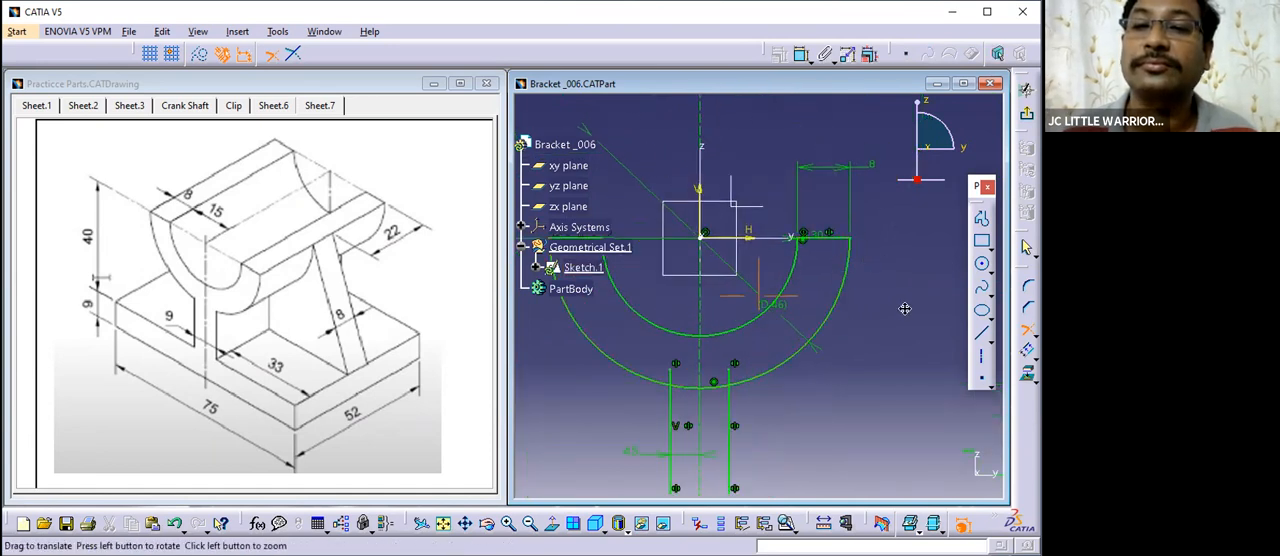
middle_click_drag(904, 309, 980, 243)
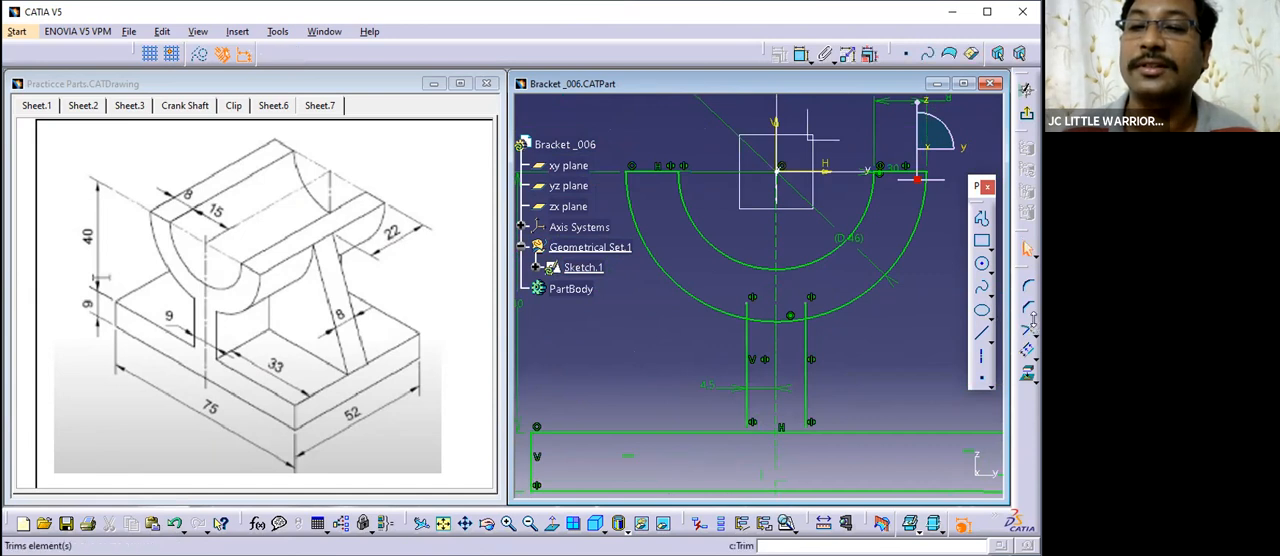
- Remove the outer arc's segment between the two web lines and trim the web lines' upper ends against the arc
left_click(987, 341)
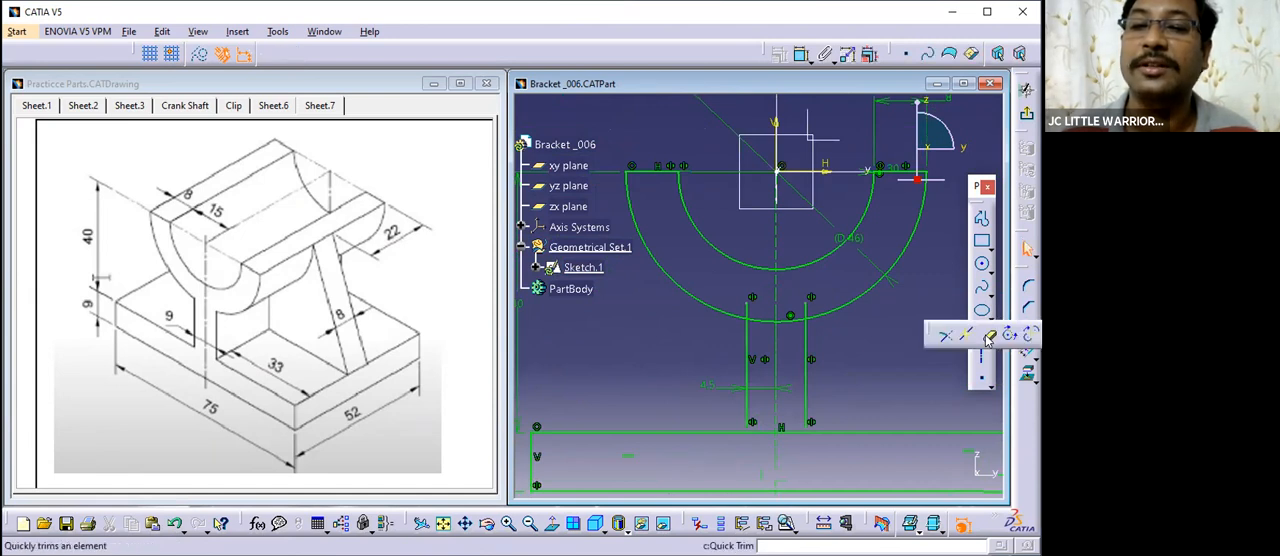
left_click(792, 319)
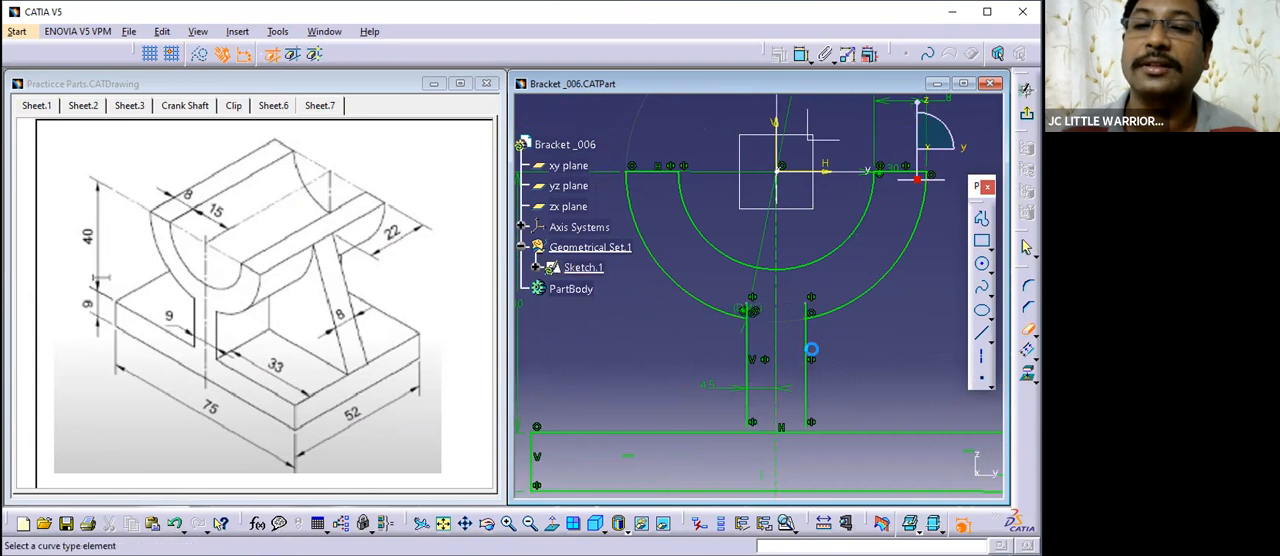
mouse_move(883, 349)
middle_mouse_down()
mouse_move(819, 291)
mouse_move(883, 329)
mouse_move(907, 314)
middle_mouse_up()
left_click(1030, 331)
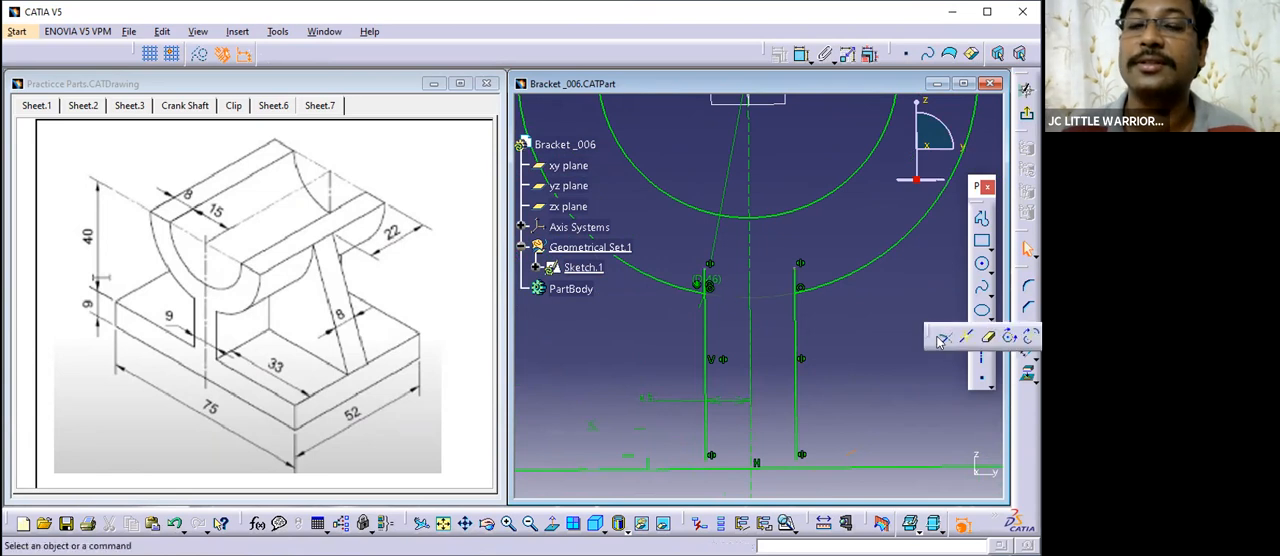
left_click(800, 278)
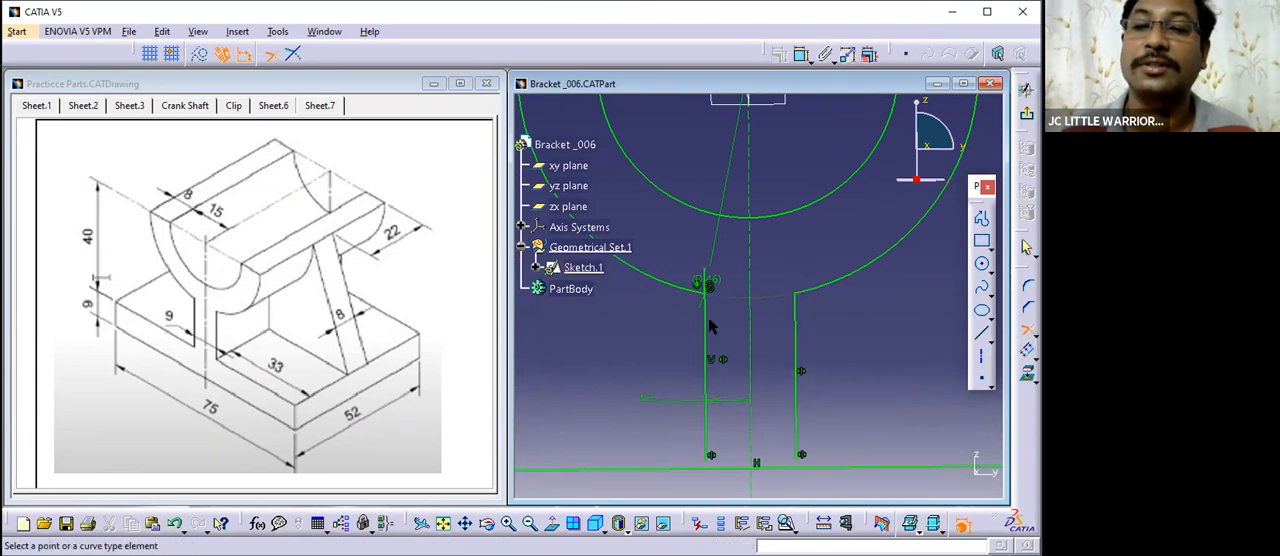
left_click(705, 278)
- Stretch both web lines' lower ends past the upper base line and remove the base line's segment between them
mouse_move(764, 298)
middle_mouse_down()
mouse_move(797, 392)
mouse_move(846, 332)
mouse_move(783, 343)
mouse_move(748, 300)
mouse_move(748, 265)
middle_mouse_up()
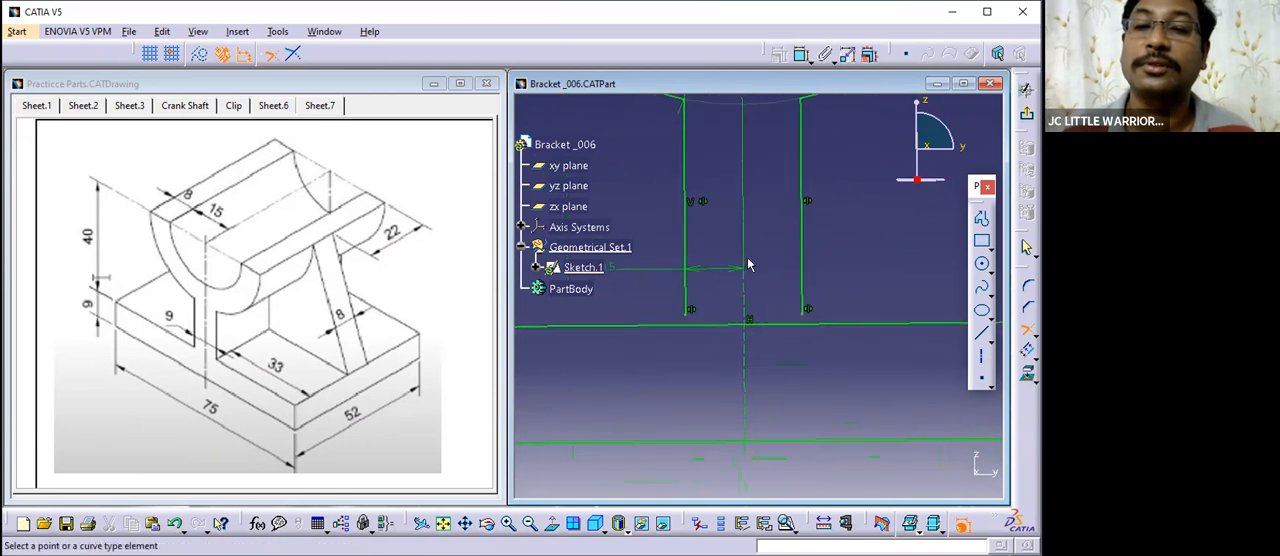
left_click_drag(686, 300, 687, 345)
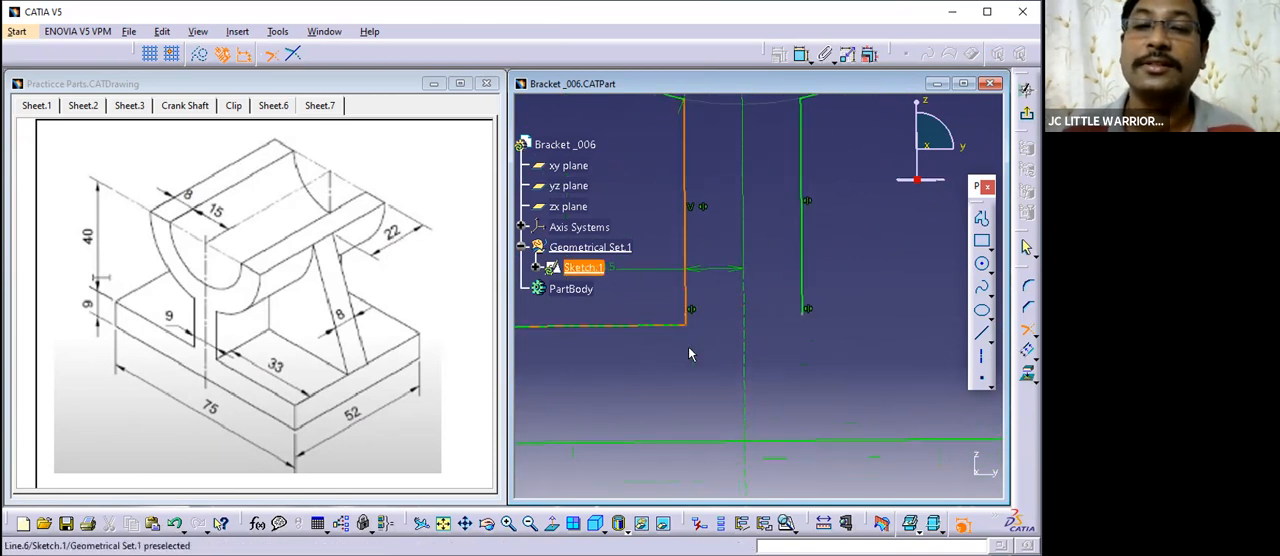
left_click_drag(801, 298, 801, 362)
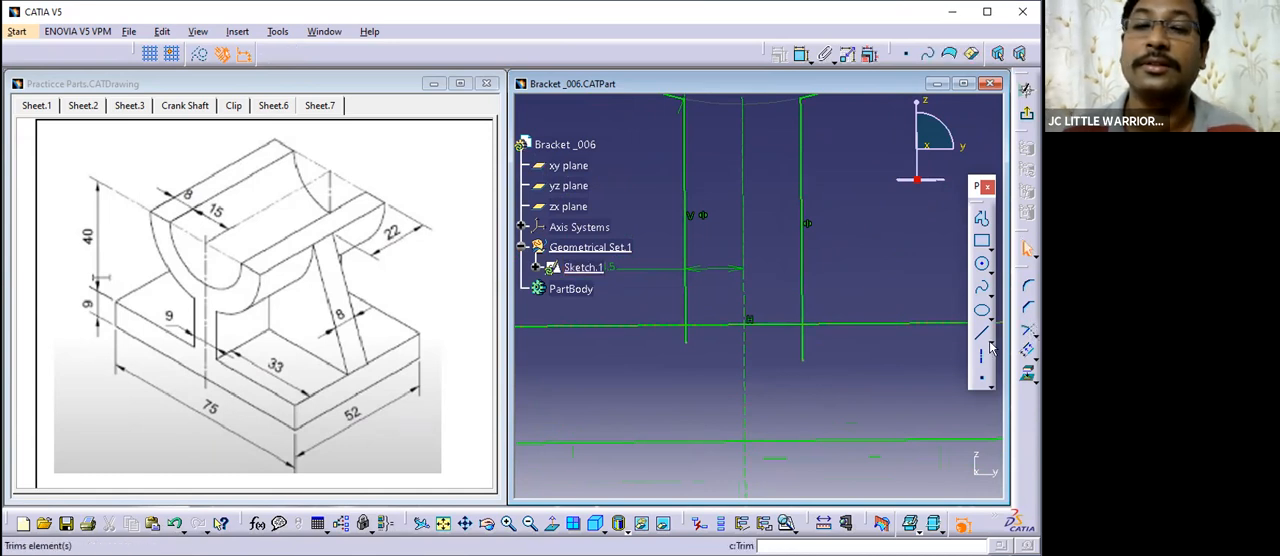
left_click(710, 323)
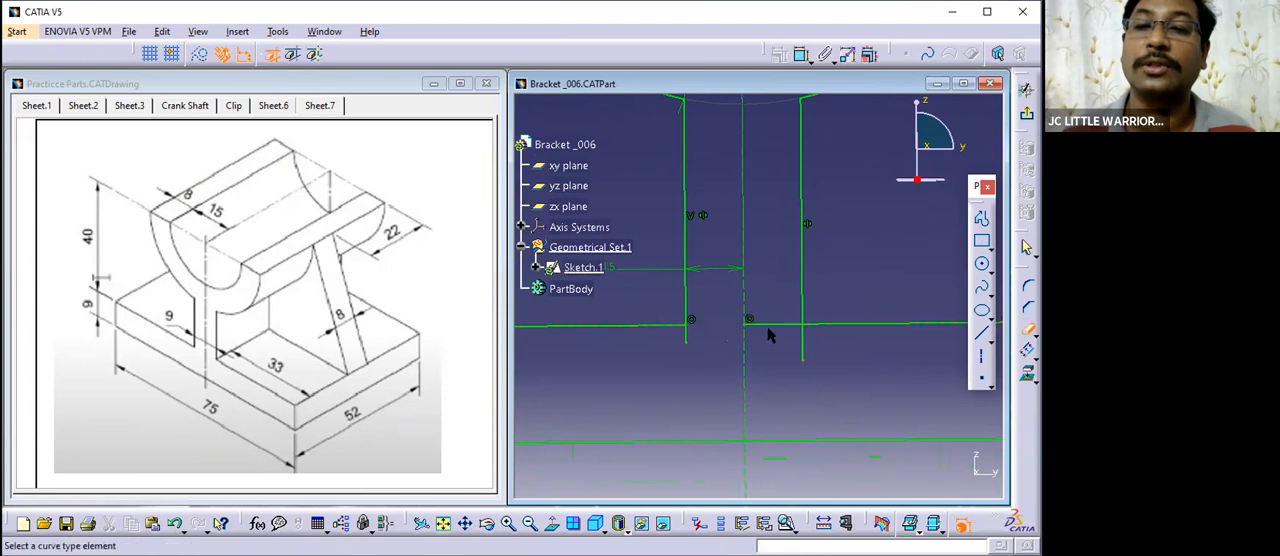
scroll(756, 331, "down", 2)
- Trim the lower ends of both web lines to corners with the upper base line
left_click(1027, 331)
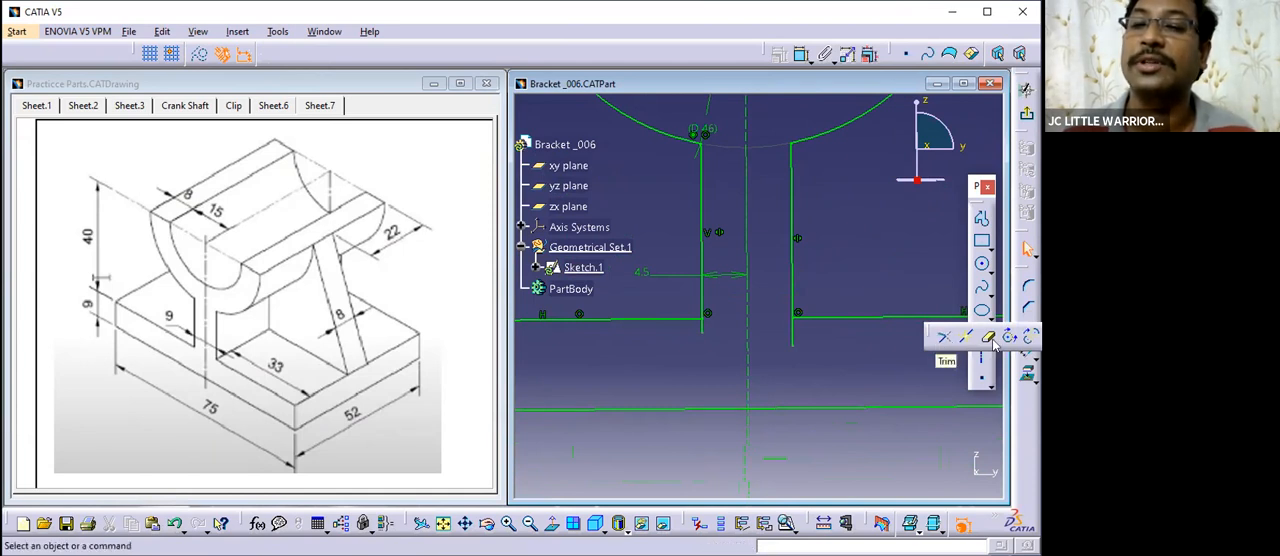
left_click(942, 342)
left_click(805, 316)
left_click(796, 312)
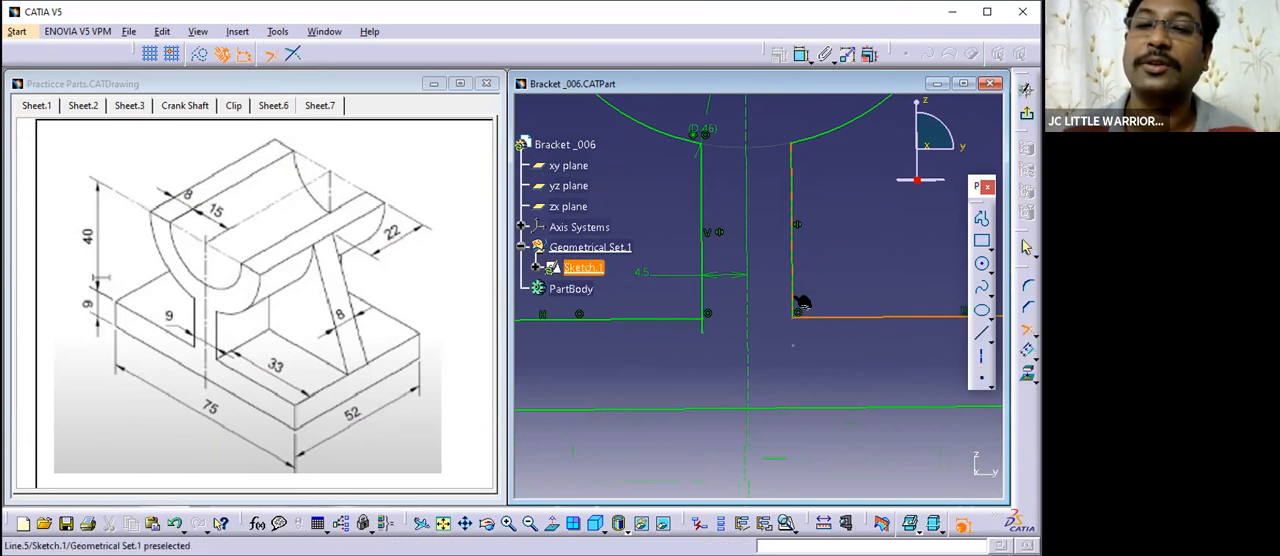
left_click(686, 318)
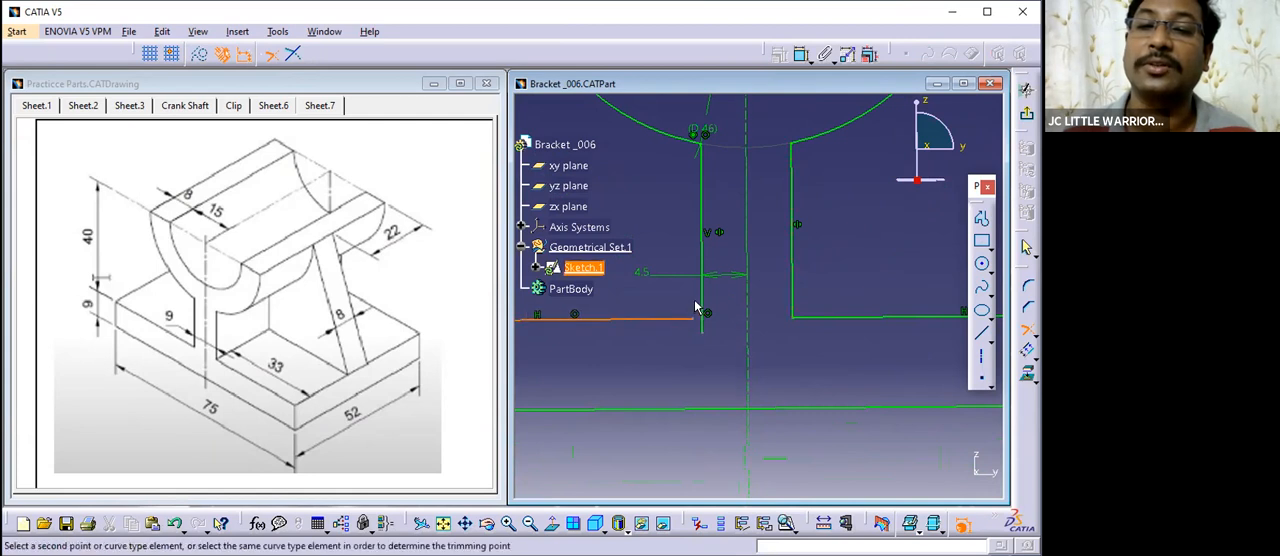
left_click(708, 304)
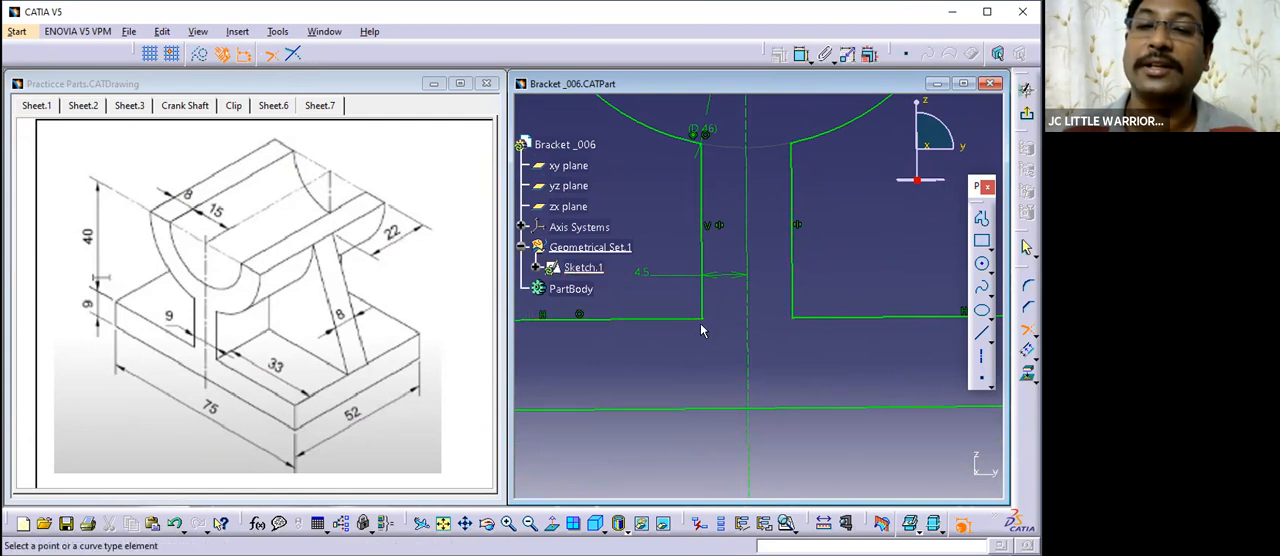
- Run a Sketch Analysis, select the implicit profile to check whether it is closed, and close the analysis
middle_click_drag(728, 313, 757, 394)
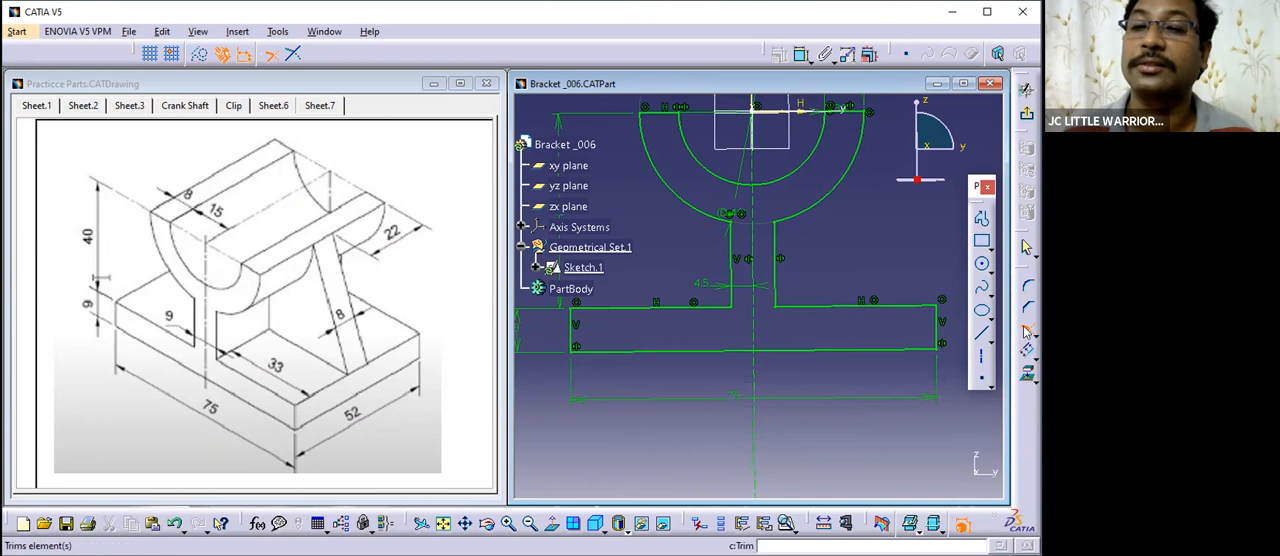
middle_click_drag(831, 290, 832, 326)
mouse_move(829, 259)
middle_mouse_down()
mouse_move(824, 326)
mouse_move(836, 305)
middle_mouse_up()
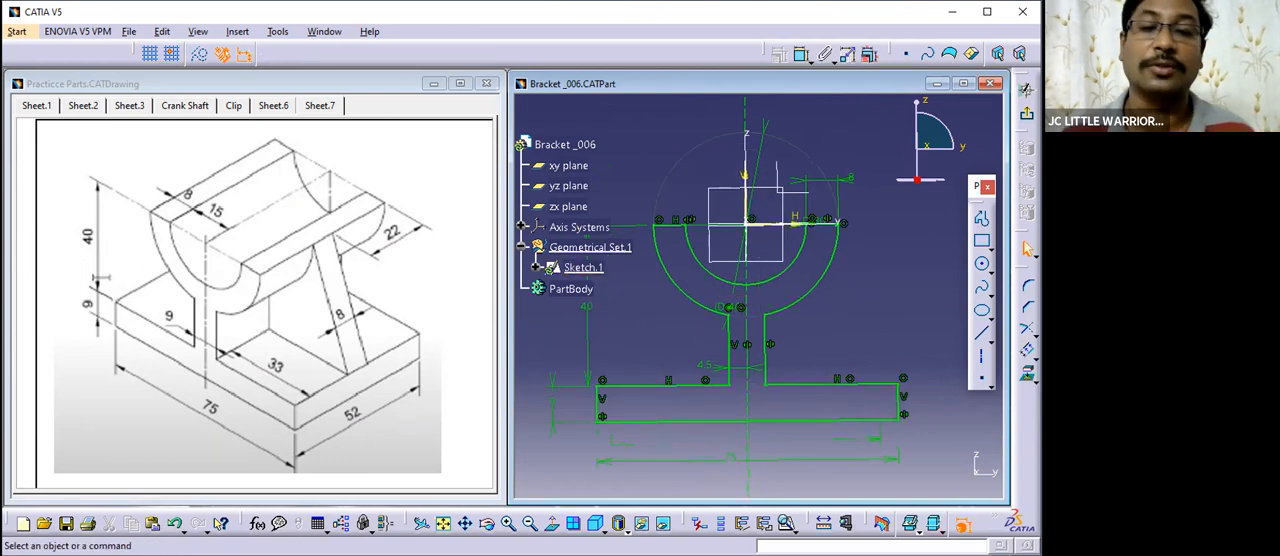
left_click(278, 31)
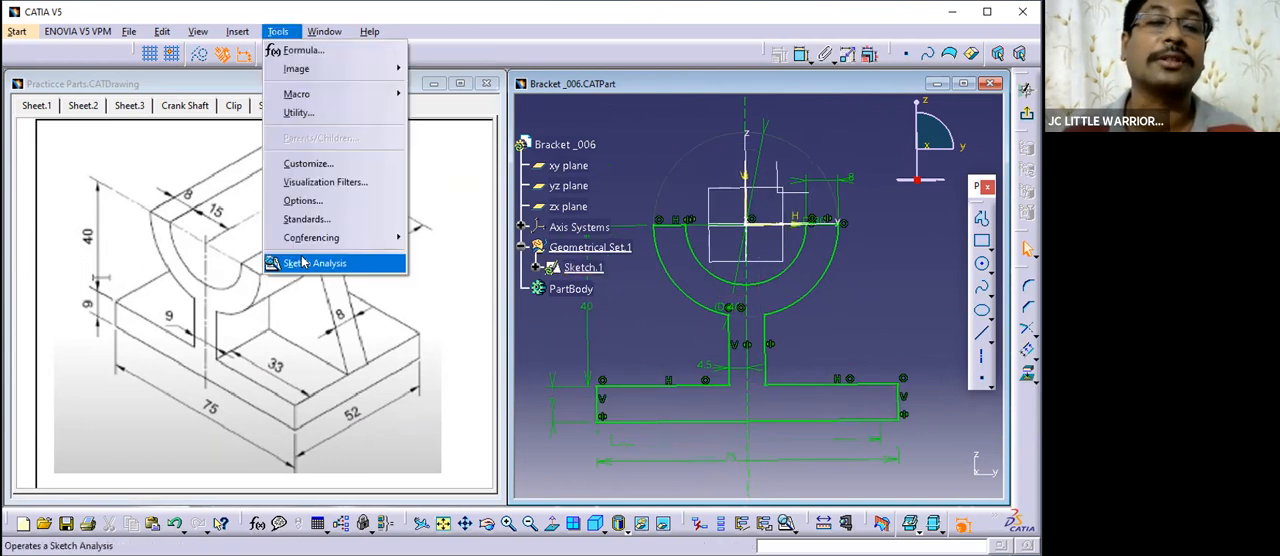
left_click(303, 262)
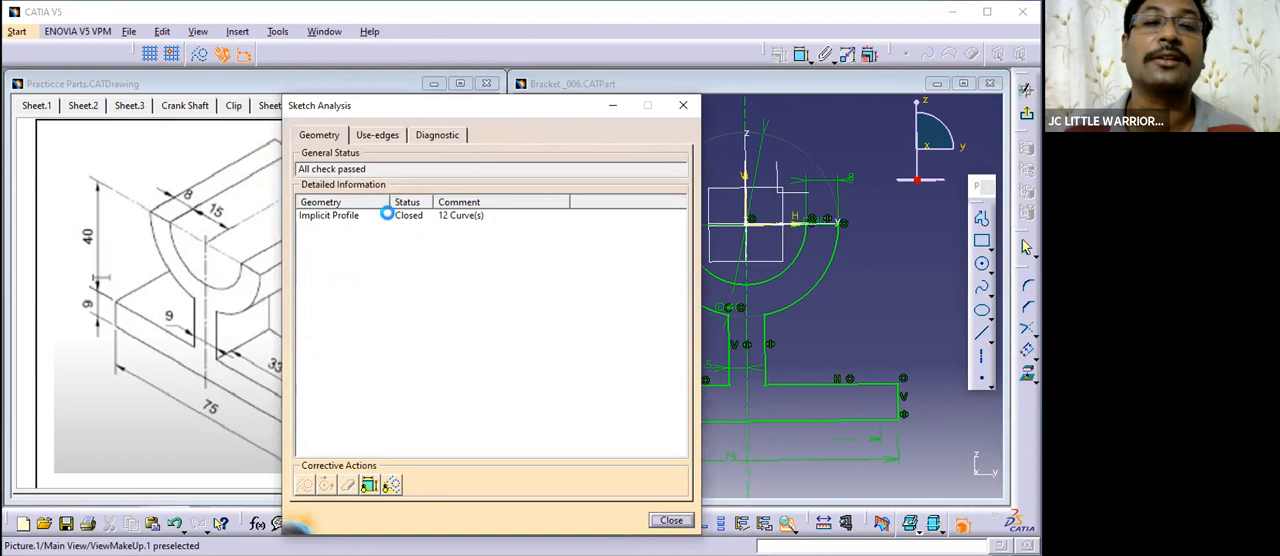
left_click(386, 214)
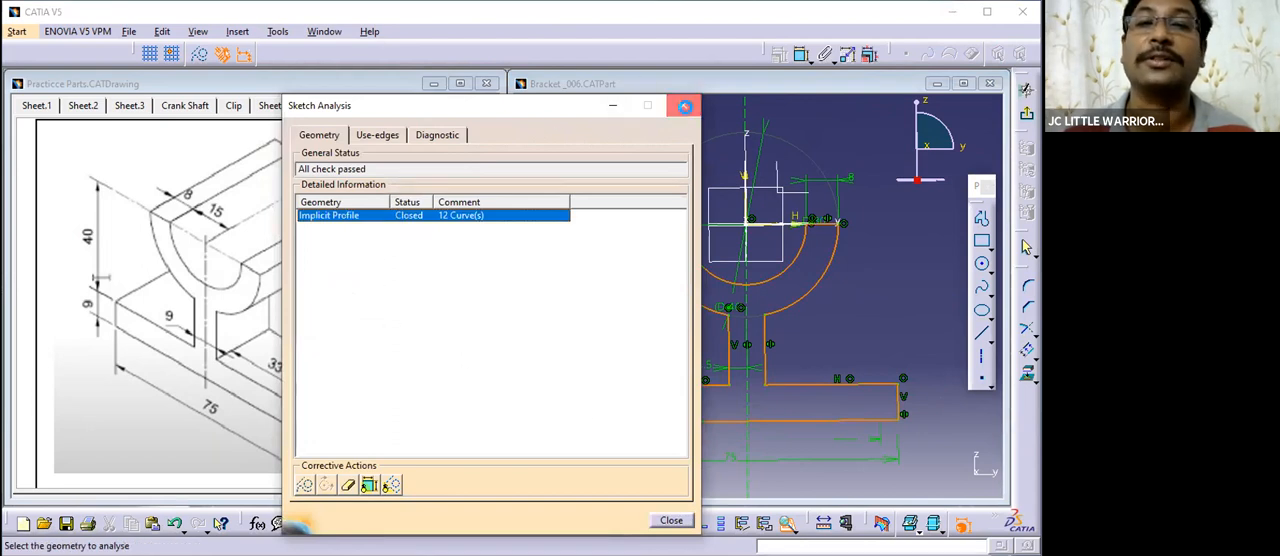
left_click(686, 106)
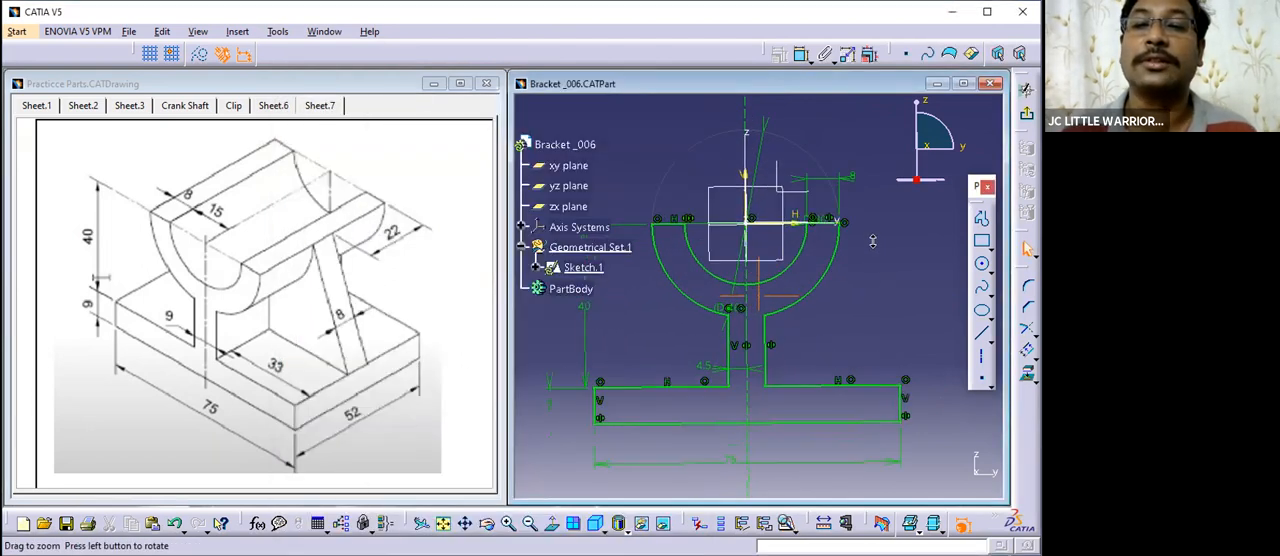
- Move the half-ring's 8 mm thickness dimension outward beyond the ring and its D 46 diameter label inside the ring
middle_click_drag(867, 257, 871, 270)
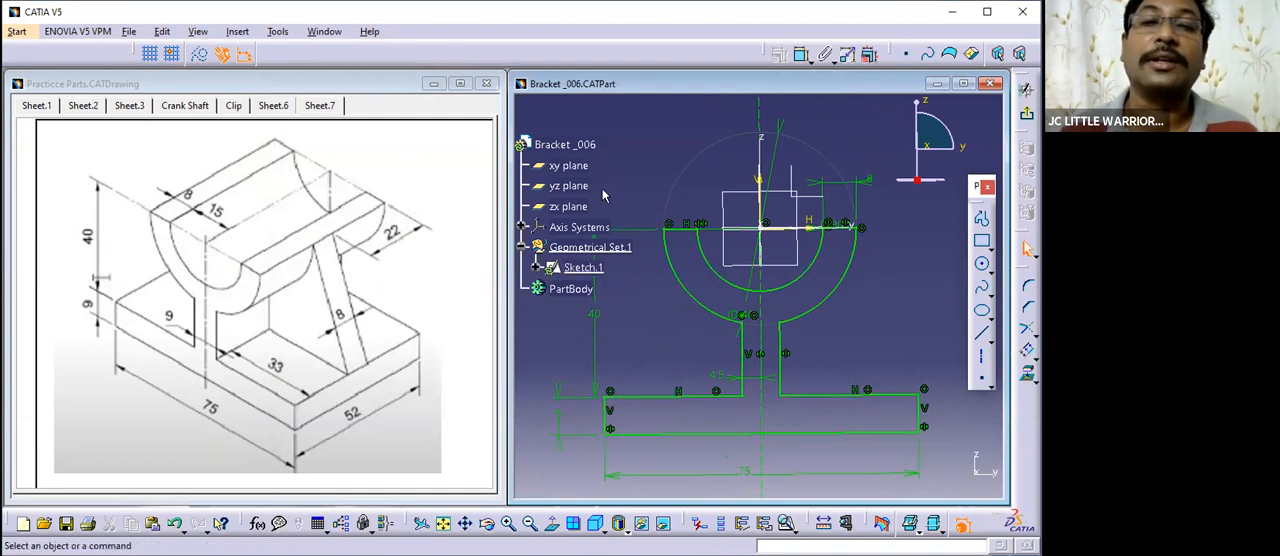
scroll(603, 194, "down", 2)
mouse_move(872, 305)
middle_mouse_down()
mouse_move(838, 328)
mouse_move(844, 276)
mouse_move(853, 319)
middle_mouse_up()
left_click(838, 328)
left_click(854, 312)
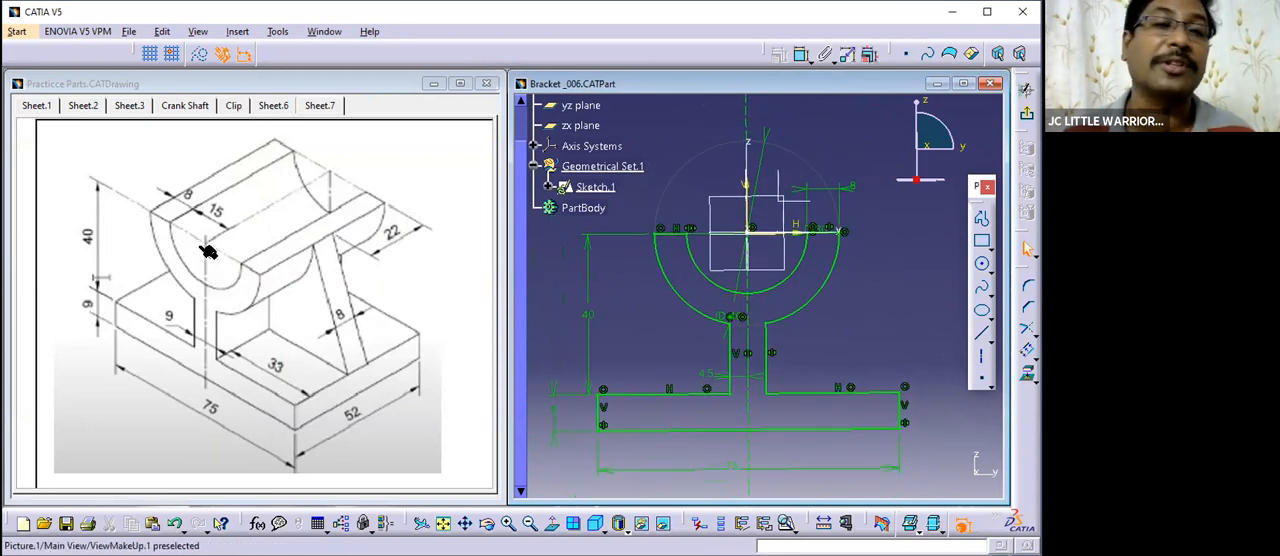
mouse_move(854, 188)
left_mouse_down()
mouse_move(893, 219)
mouse_move(897, 201)
left_mouse_up()
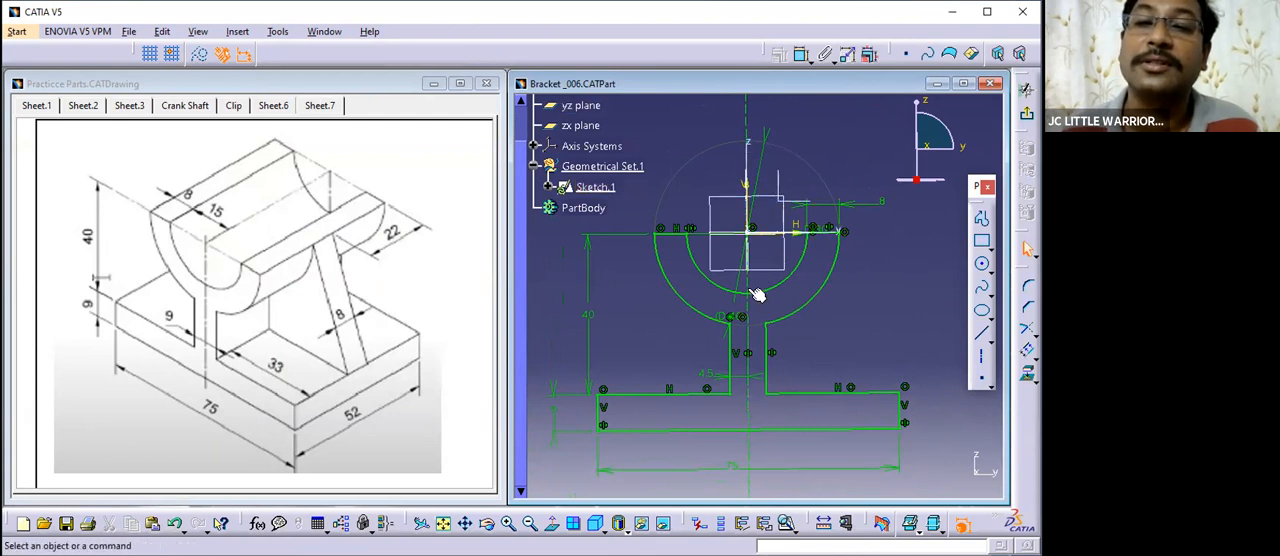
left_click(770, 140)
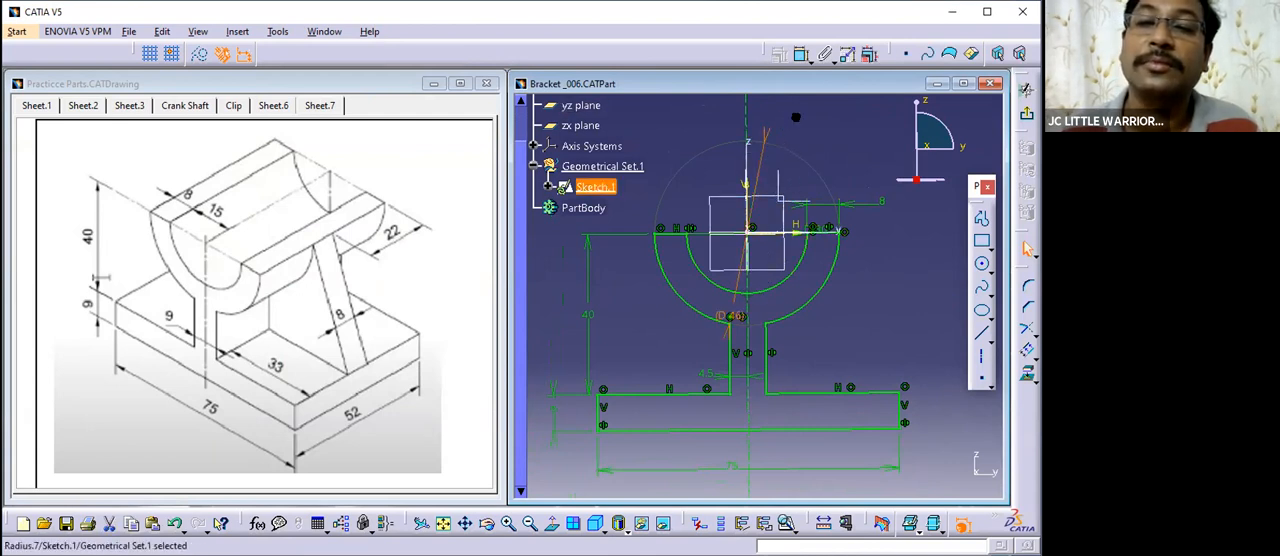
left_click_drag(737, 298, 764, 259)
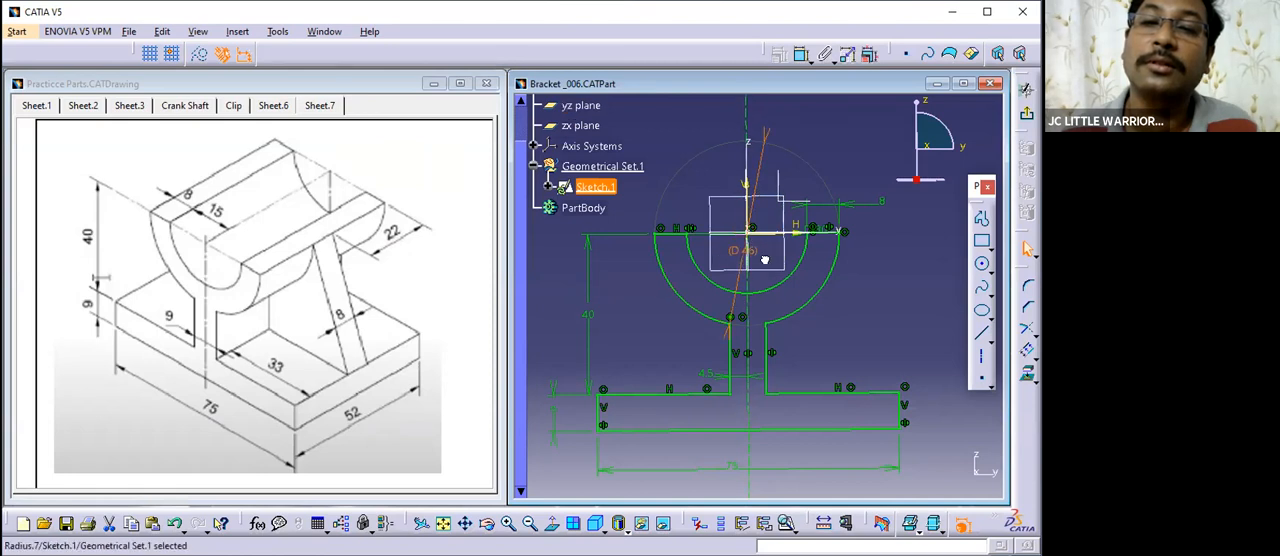
left_click(861, 284)
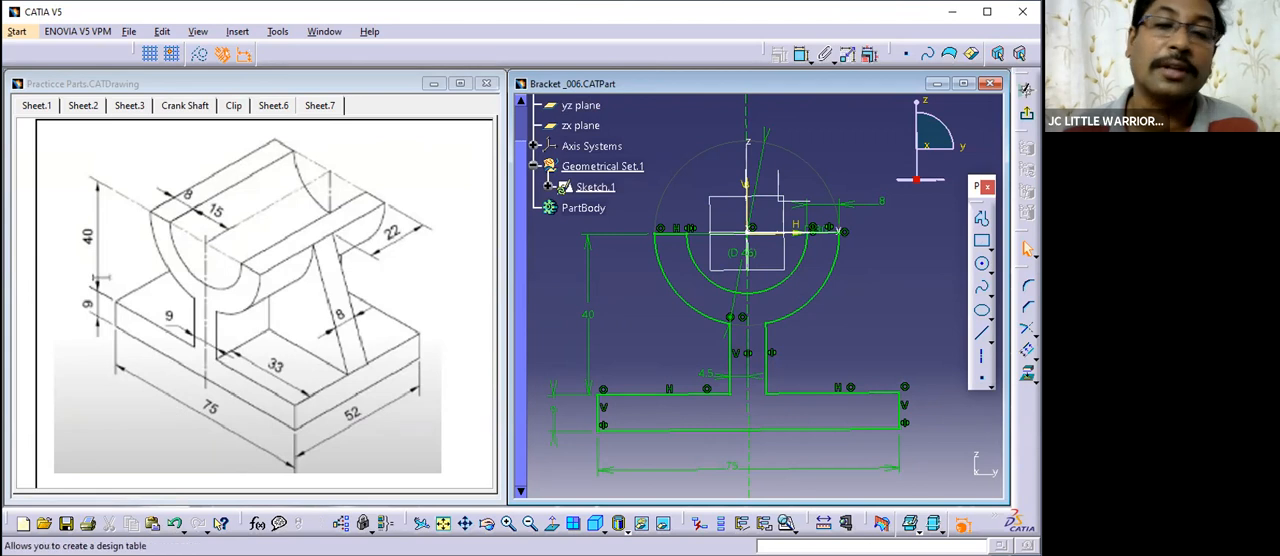
- Dimension the distance from the web's +Y side to the base's +Y end and make it a reference dimension
left_click(600, 414)
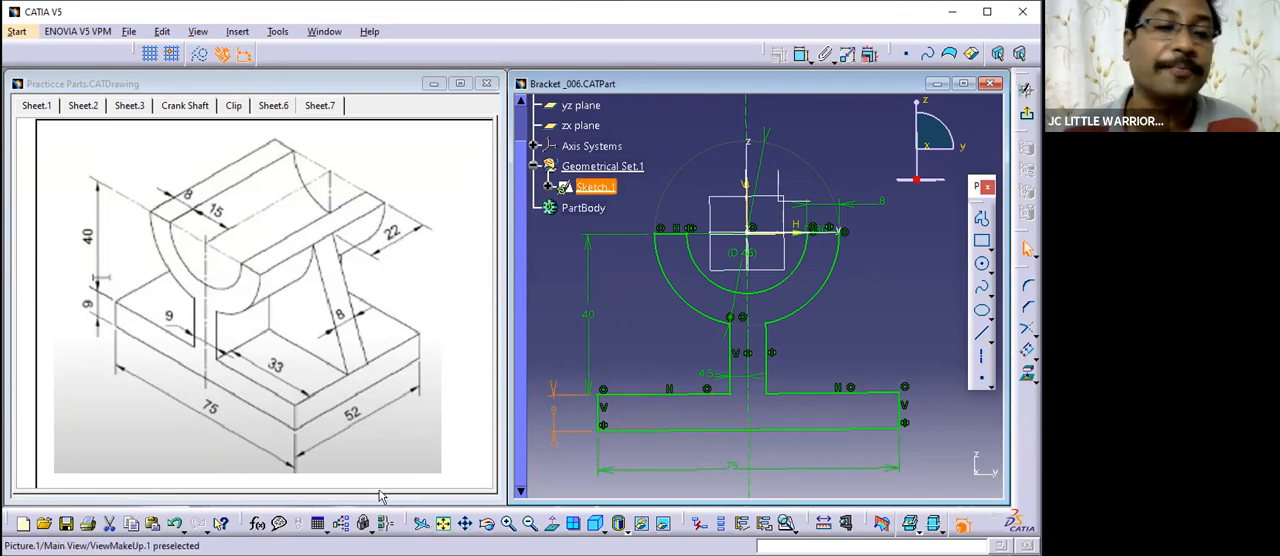
left_click(313, 338)
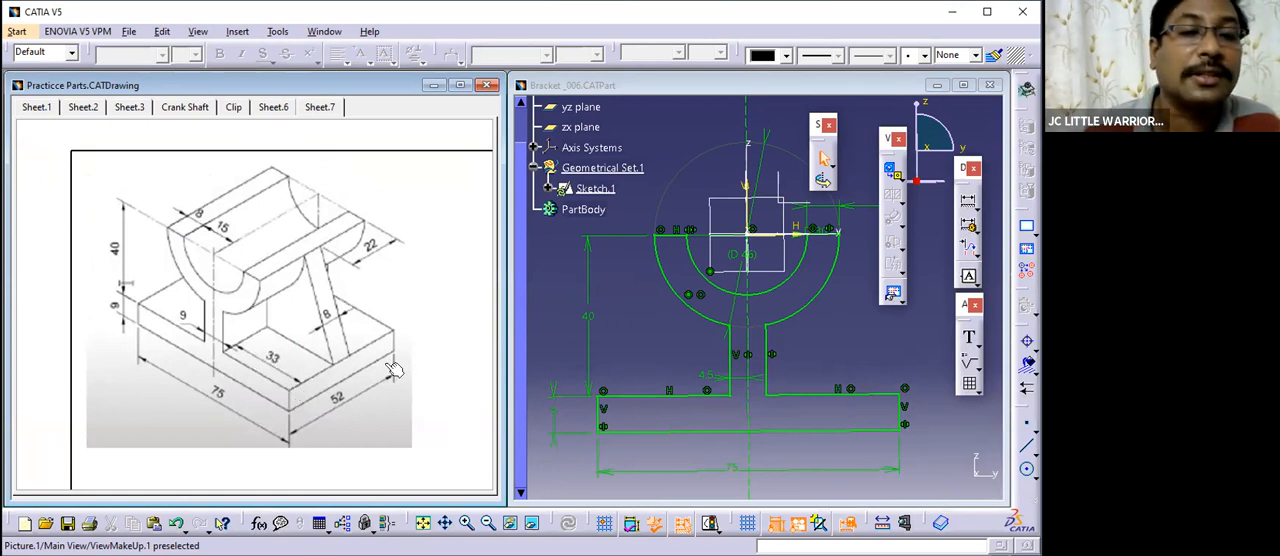
middle_click_drag(814, 320, 757, 270)
middle_click_drag(819, 302, 817, 266)
left_click(800, 53)
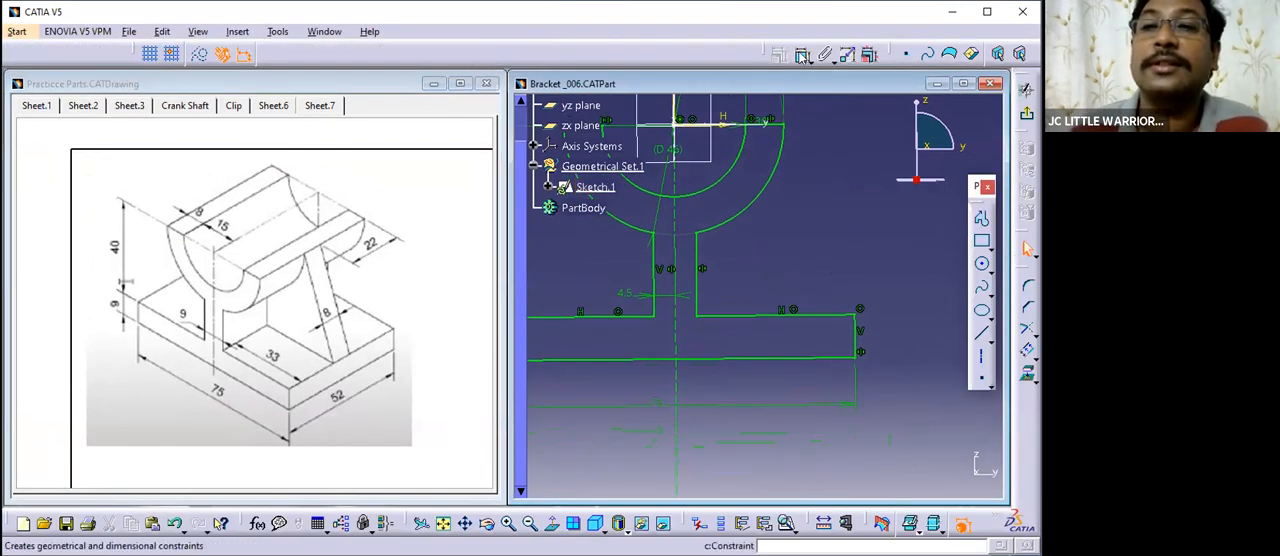
left_click(699, 287)
left_click(855, 336)
left_click(794, 278)
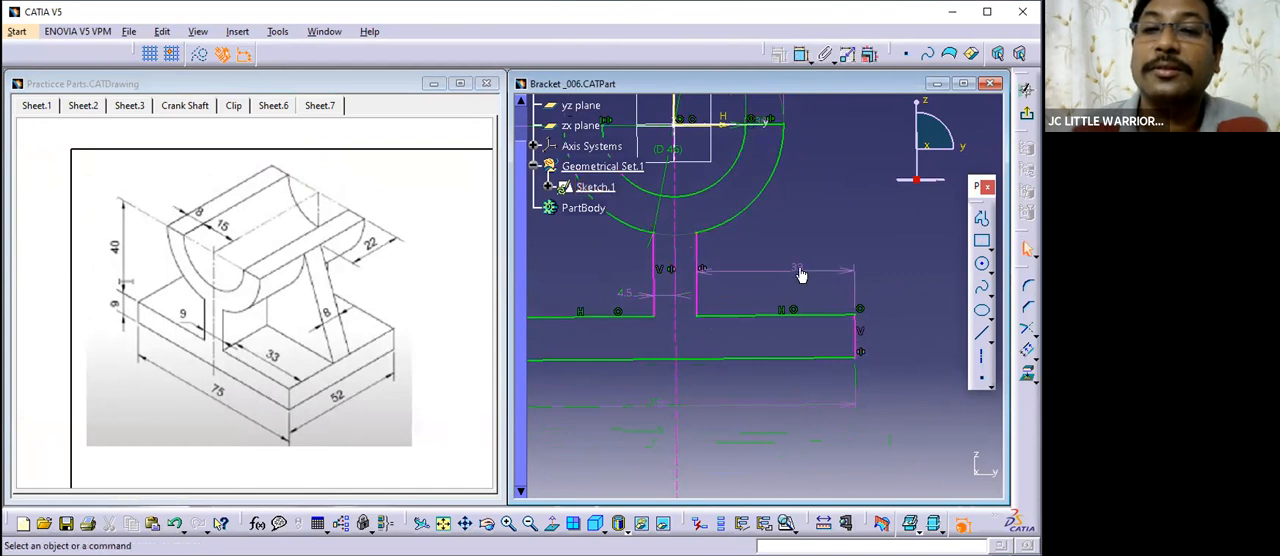
double_click(798, 270)
left_click(786, 277)
left_click(810, 337)
- Dimension the full web width between its two vertical lines and make it a reference dimension
middle_click_drag(744, 271, 737, 331)
middle_click(708, 316)
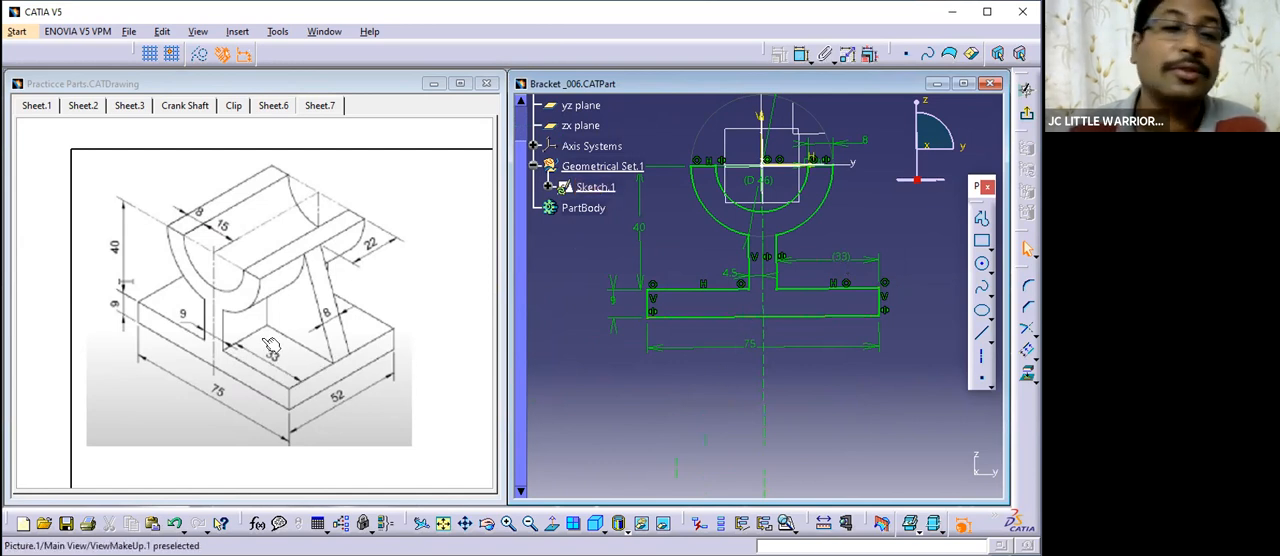
mouse_move(746, 388)
middle_mouse_down()
mouse_move(735, 328)
mouse_move(765, 274)
middle_mouse_up()
left_click(804, 55)
left_click(717, 284)
left_click(771, 268)
left_click(655, 281)
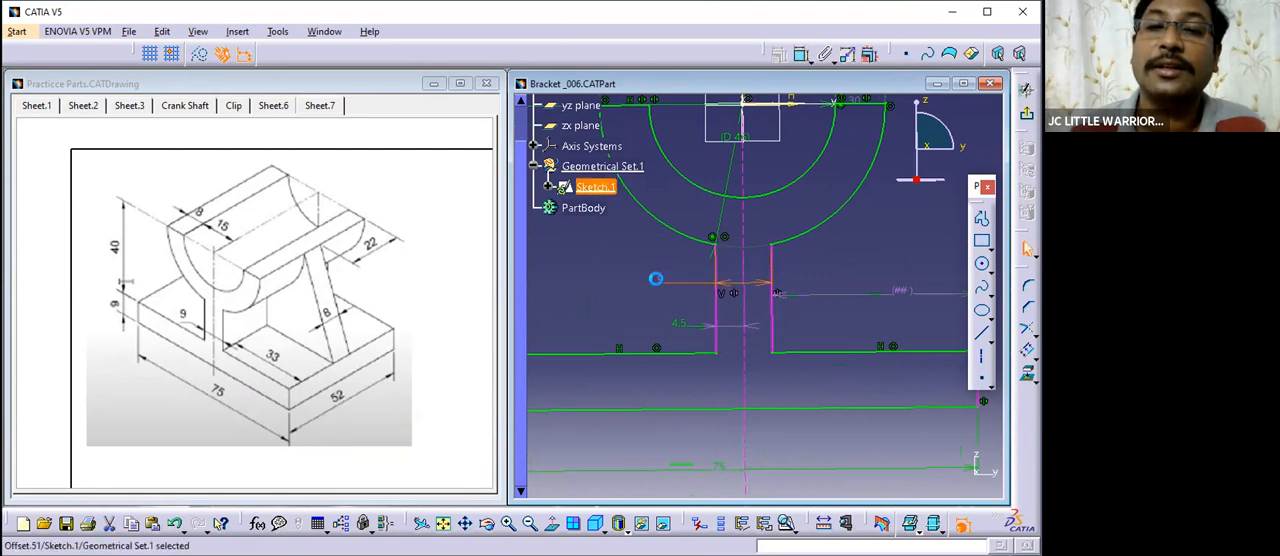
double_click(655, 279)
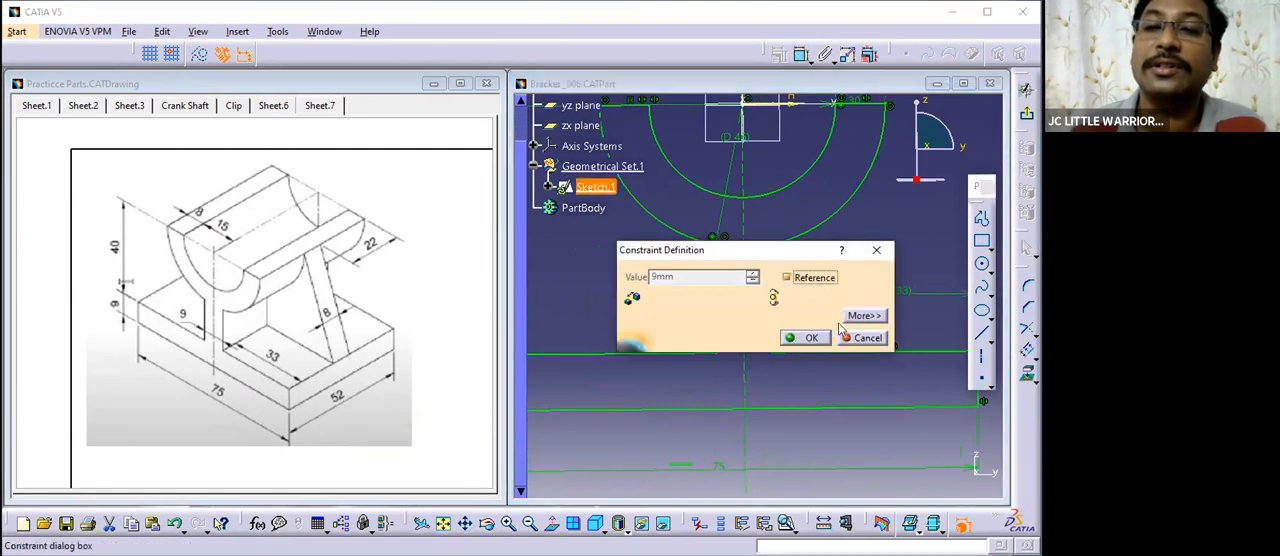
left_click(806, 337)
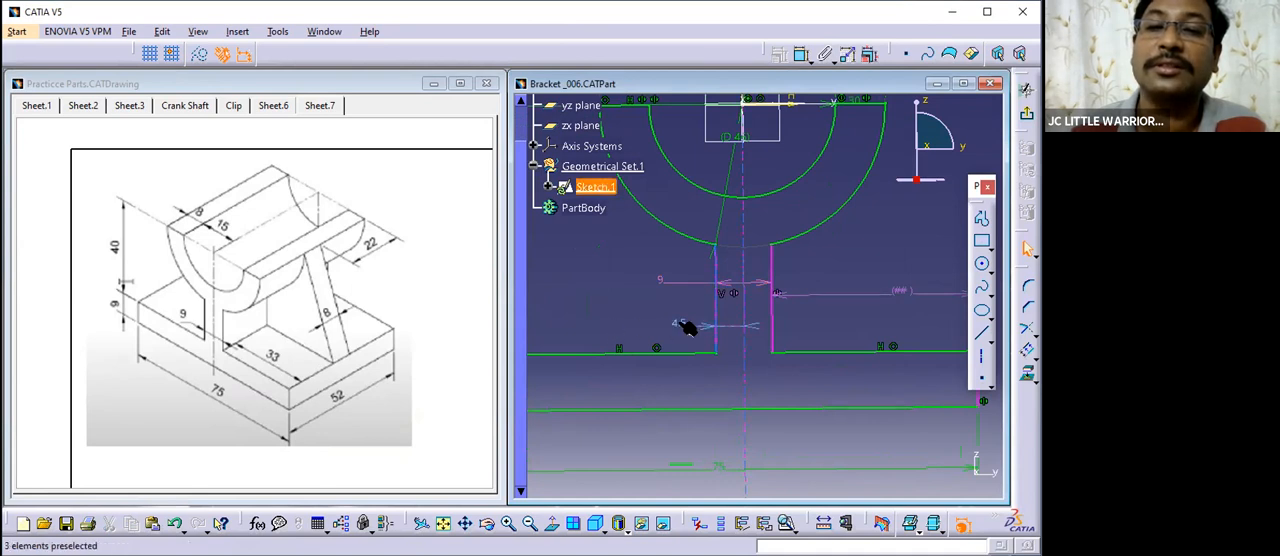
double_click(662, 282)
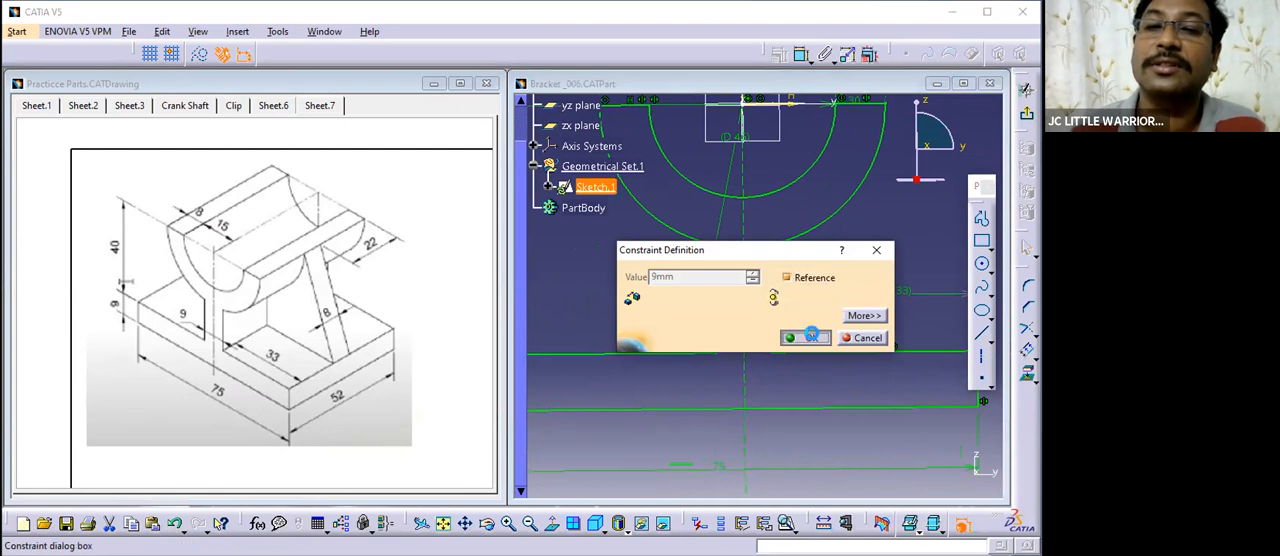
left_click(806, 336)
middle_click_drag(593, 250, 612, 450)
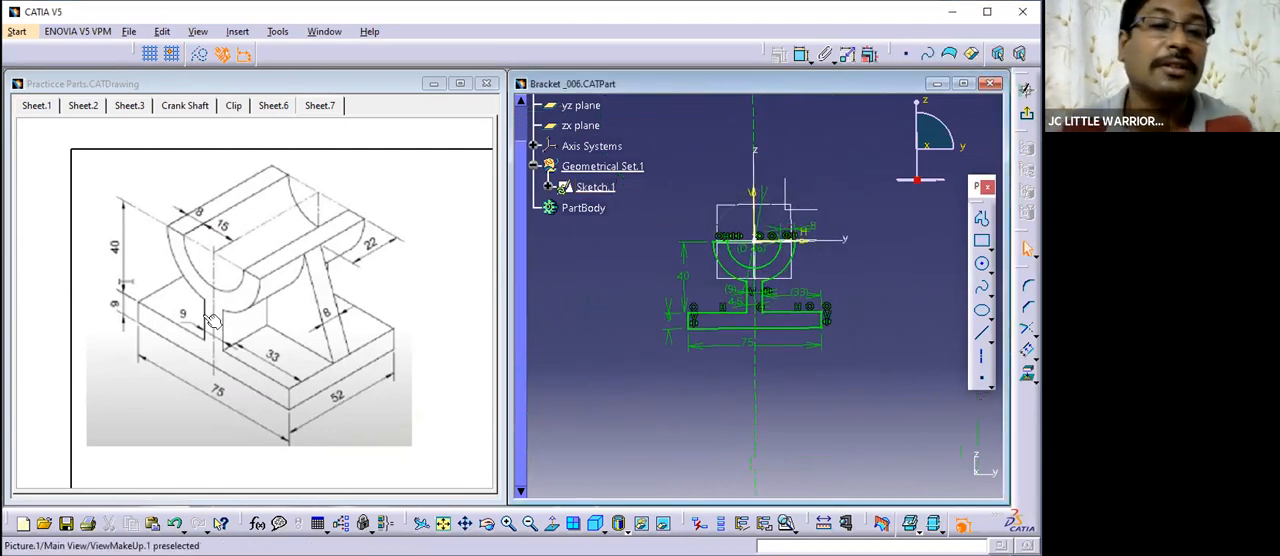
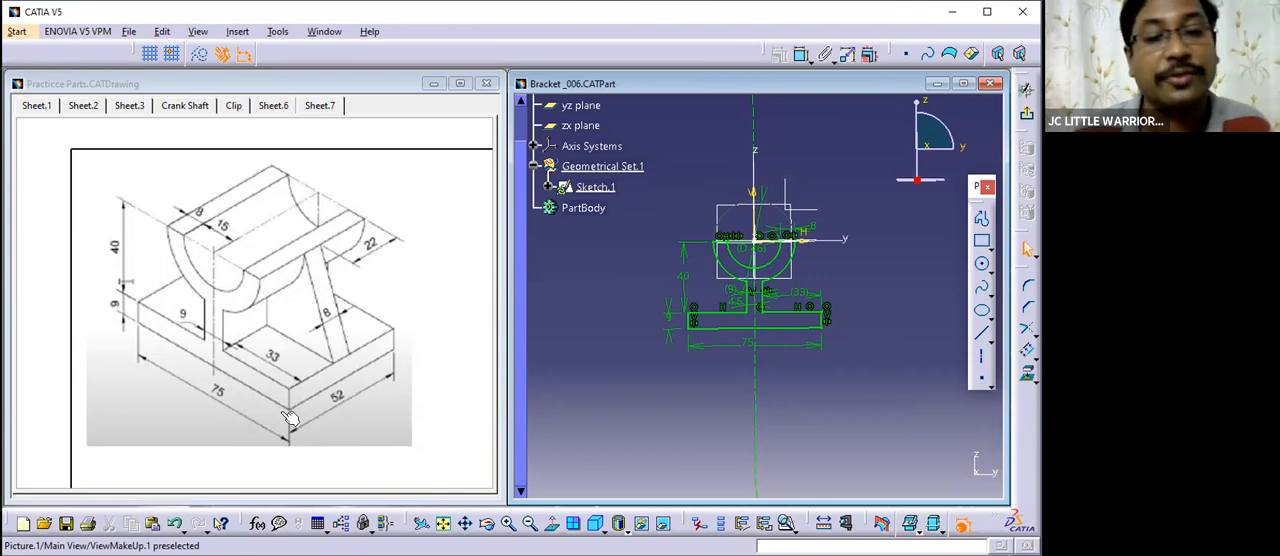
- Exit the bracket profile sketch and maximize the Bracket _006 part window
left_click(755, 283)
middle_click_drag(755, 282, 750, 289)
middle_click_drag(843, 253, 845, 263)
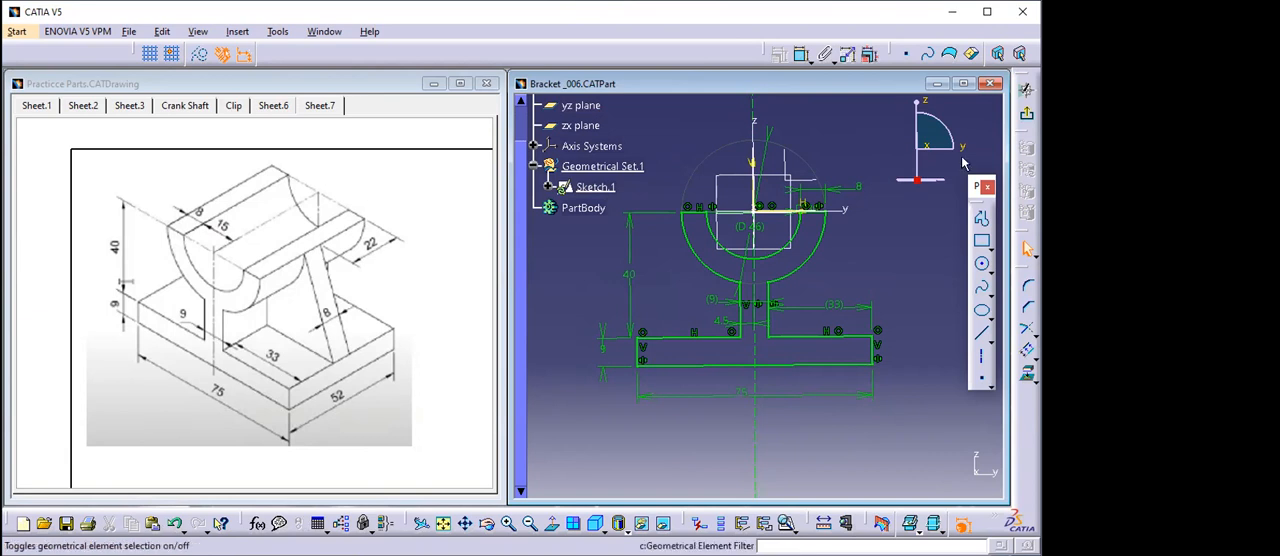
left_click(1026, 117)
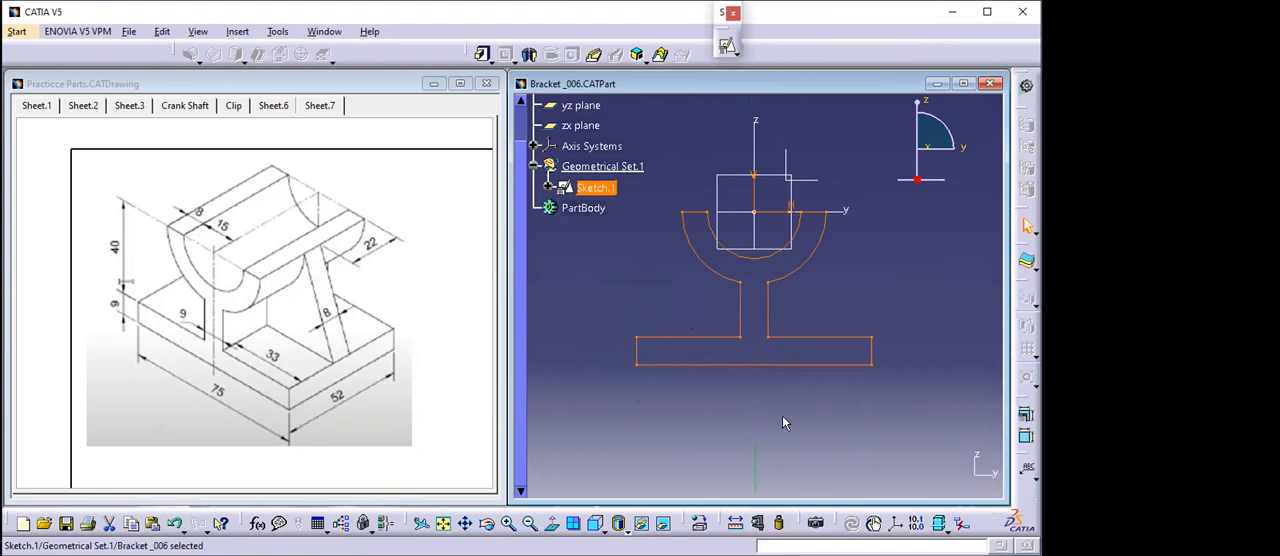
middle_click_drag(762, 383, 728, 399)
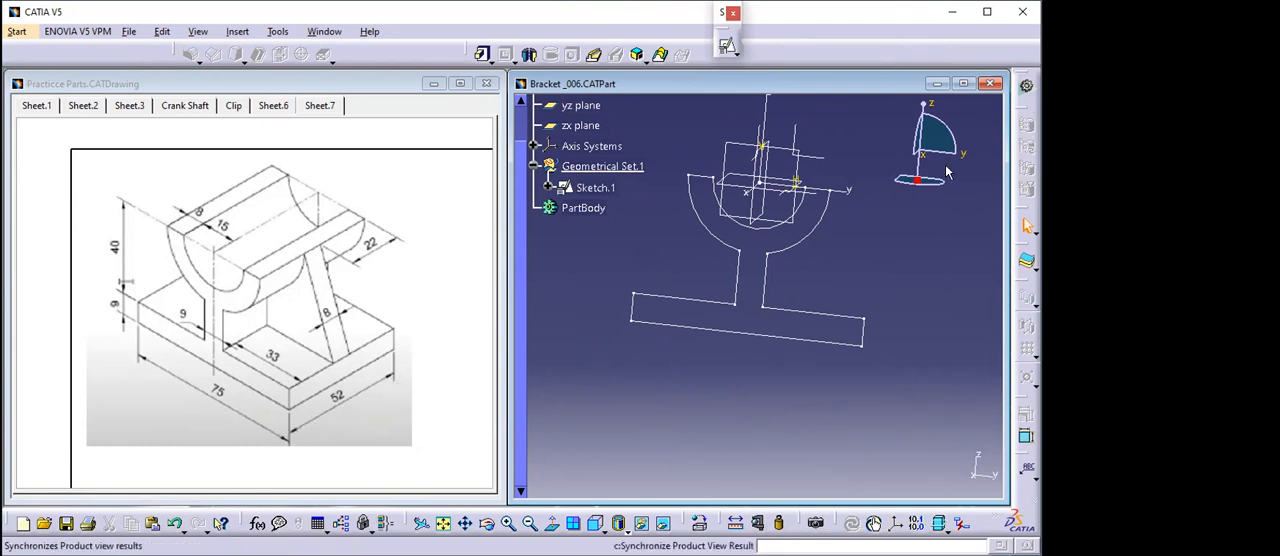
left_click(961, 84)
middle_click_drag(638, 234, 601, 282)
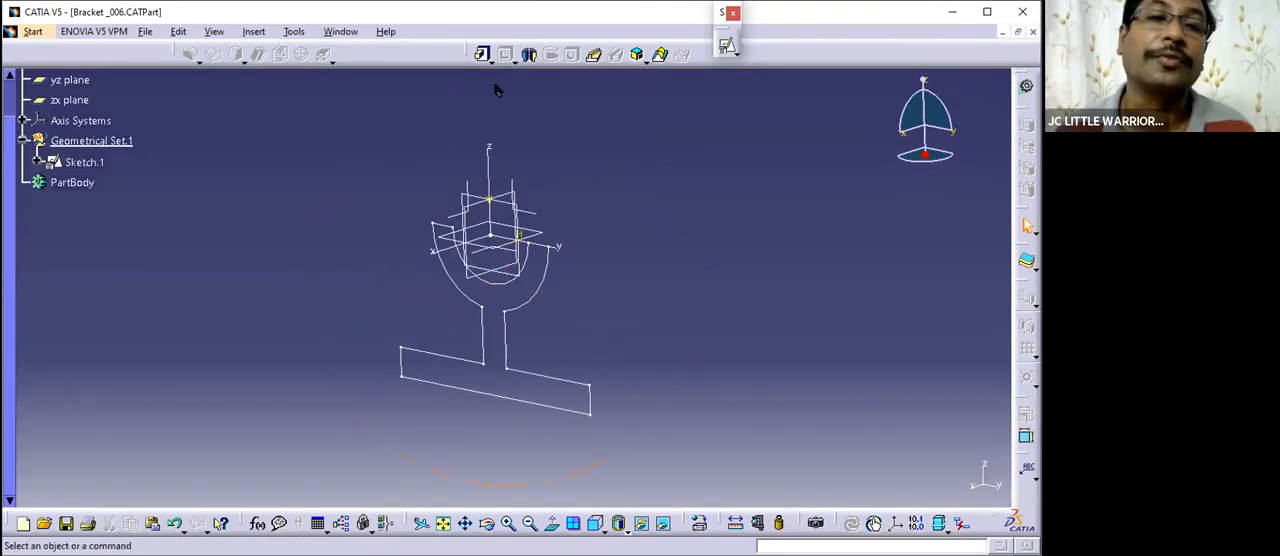
- Check the practice drawing, return to the Bracket _006 part and save it
left_click(338, 33)
left_click(380, 130)
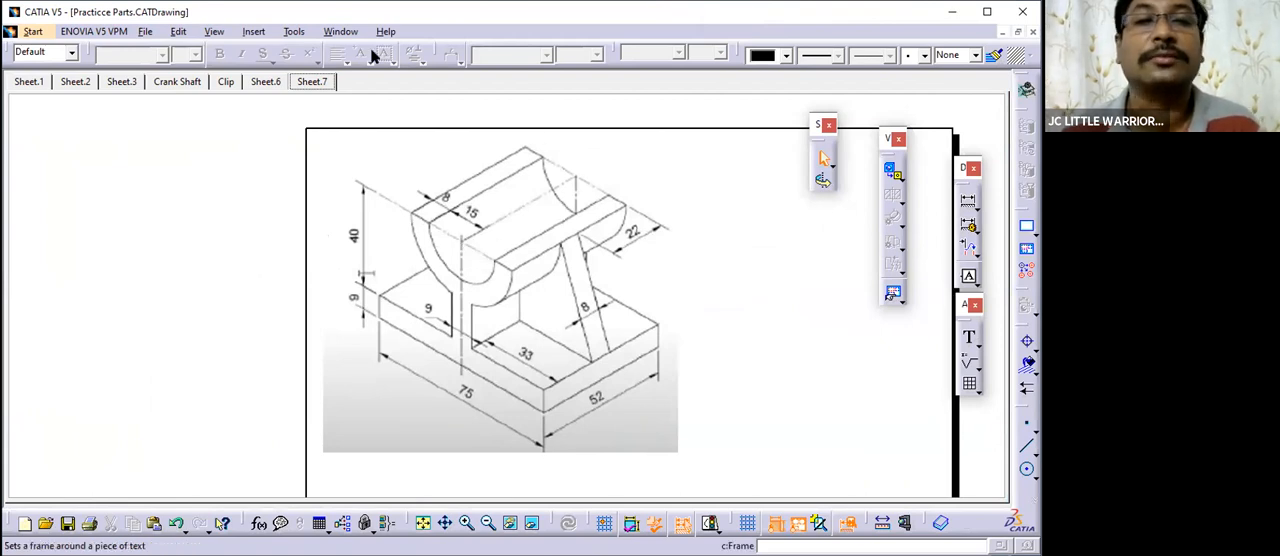
left_click(340, 31)
left_click(370, 149)
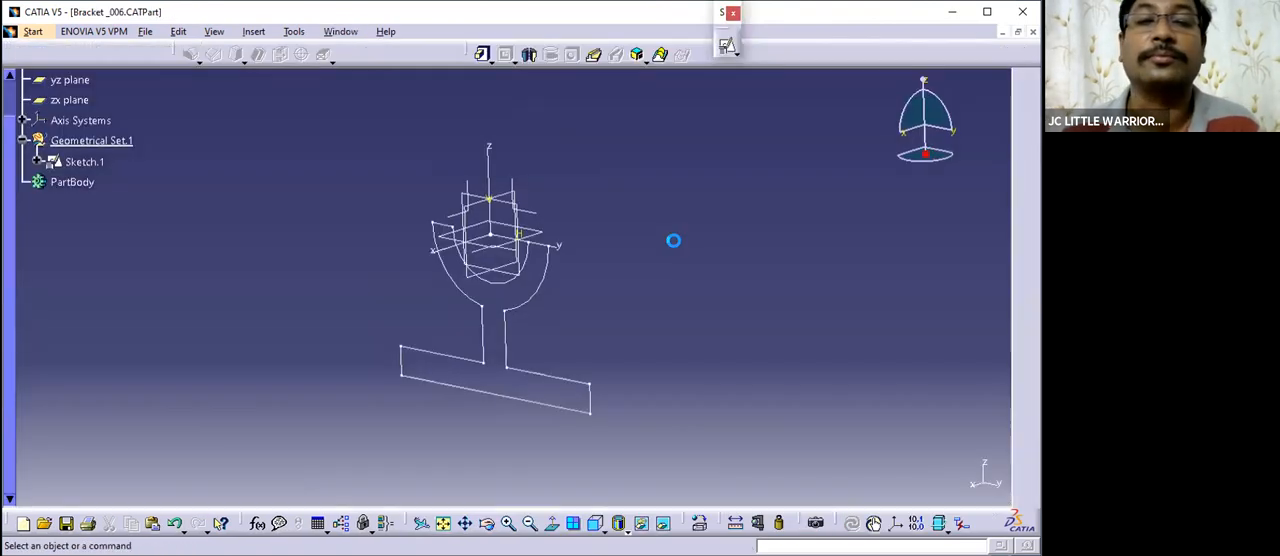
middle_click_drag(603, 300, 621, 285)
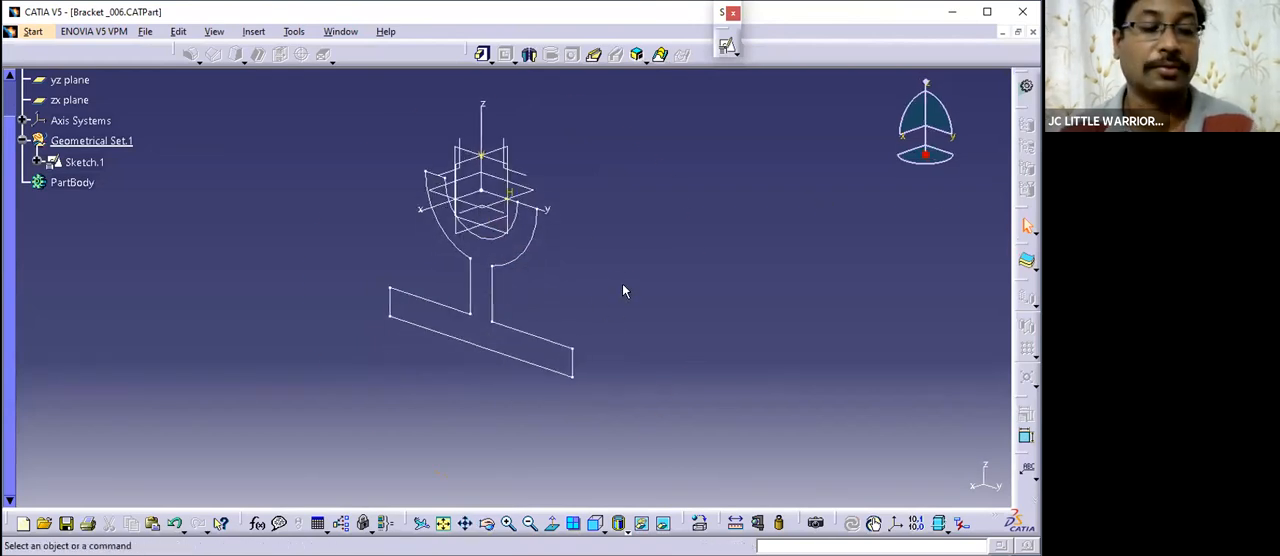
left_click_drag(12, 198, 12, 162)
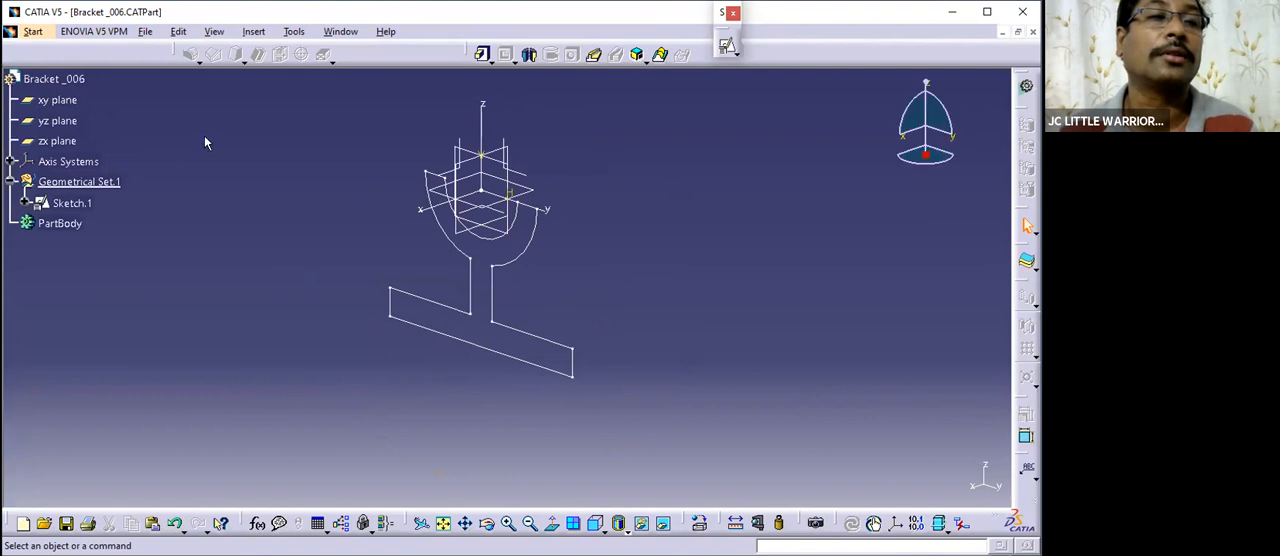
key("ctrl+s")
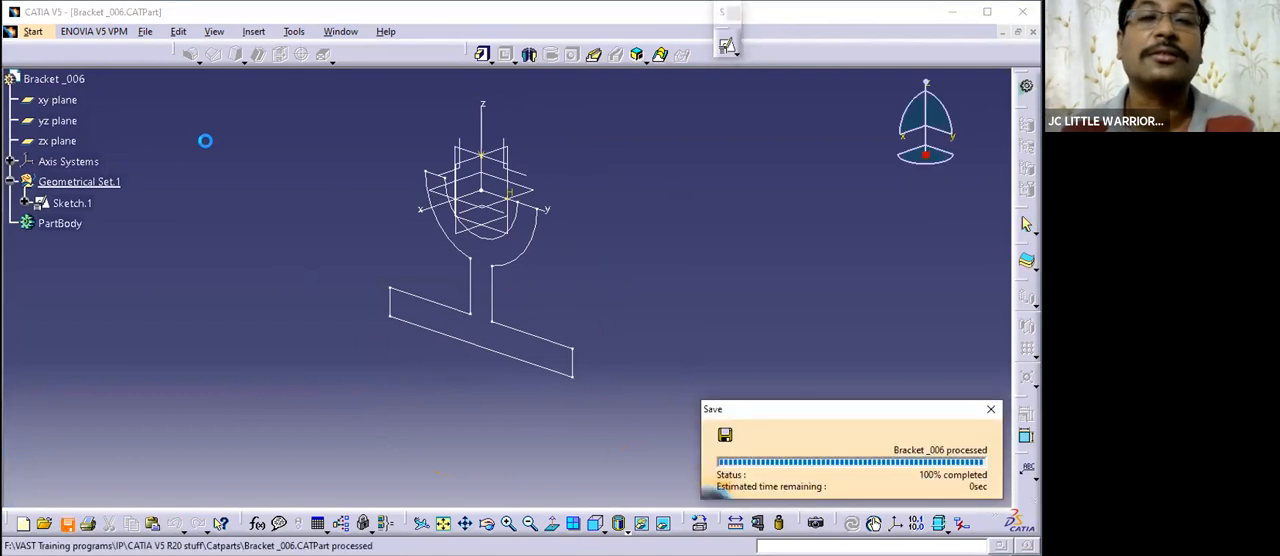
- Pad the saddle, web and base profile to a length of 52 mm in the reversed direction
middle_click_drag(472, 282, 480, 289)
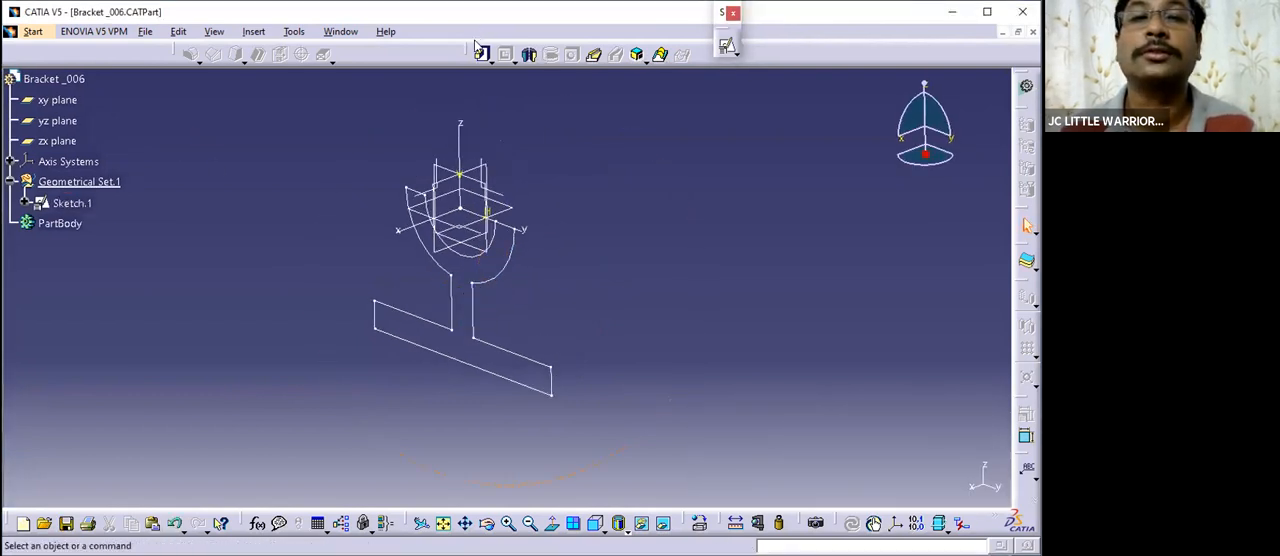
left_click(481, 53)
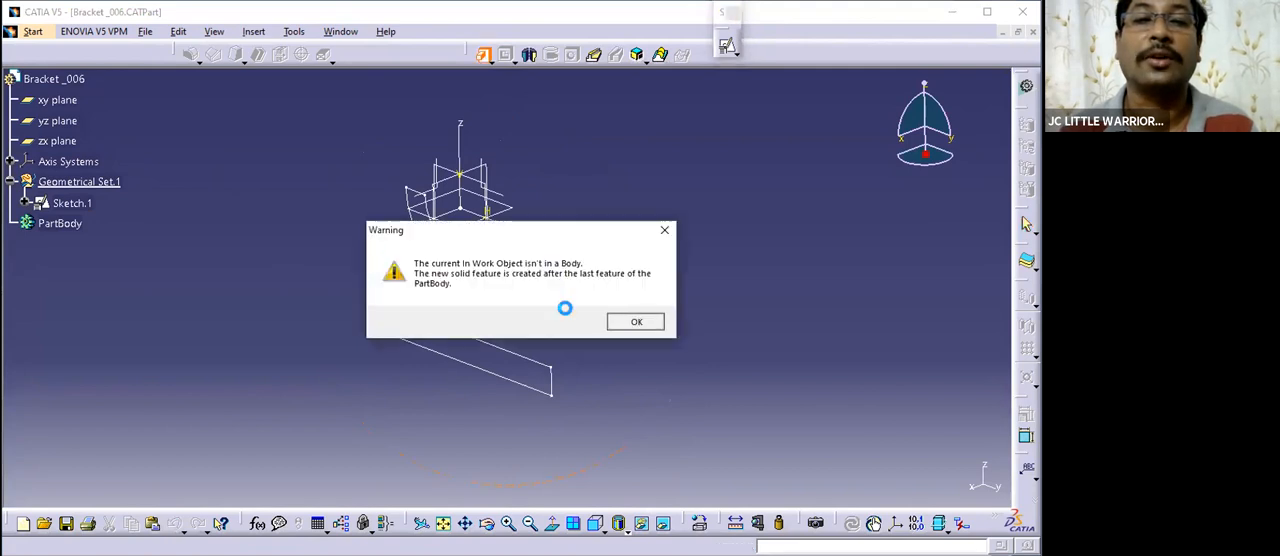
key("Return")
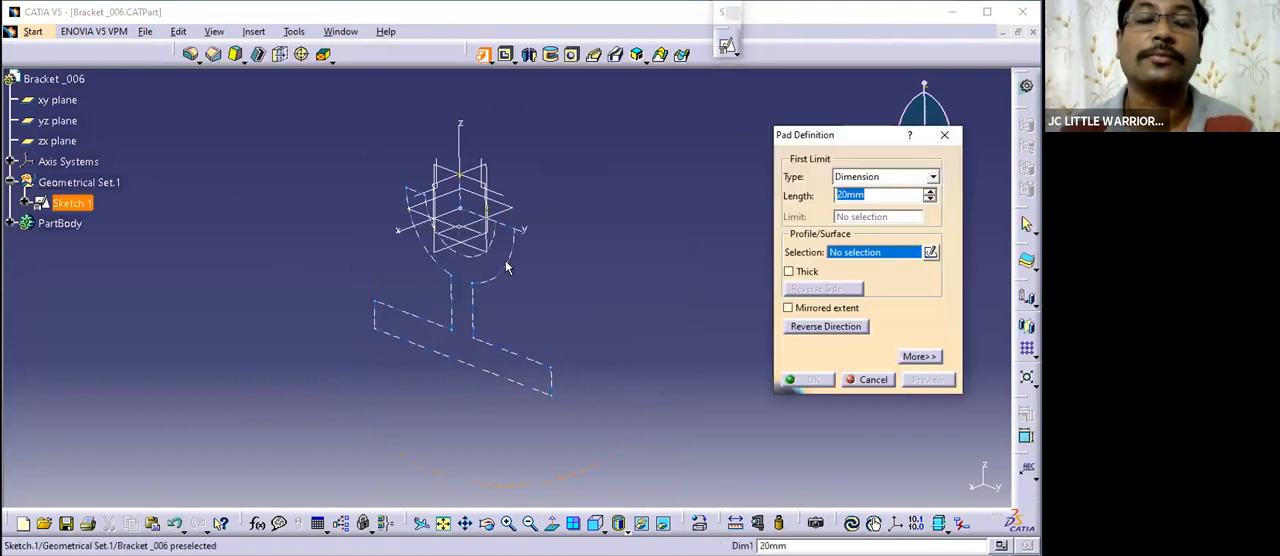
left_click(531, 267)
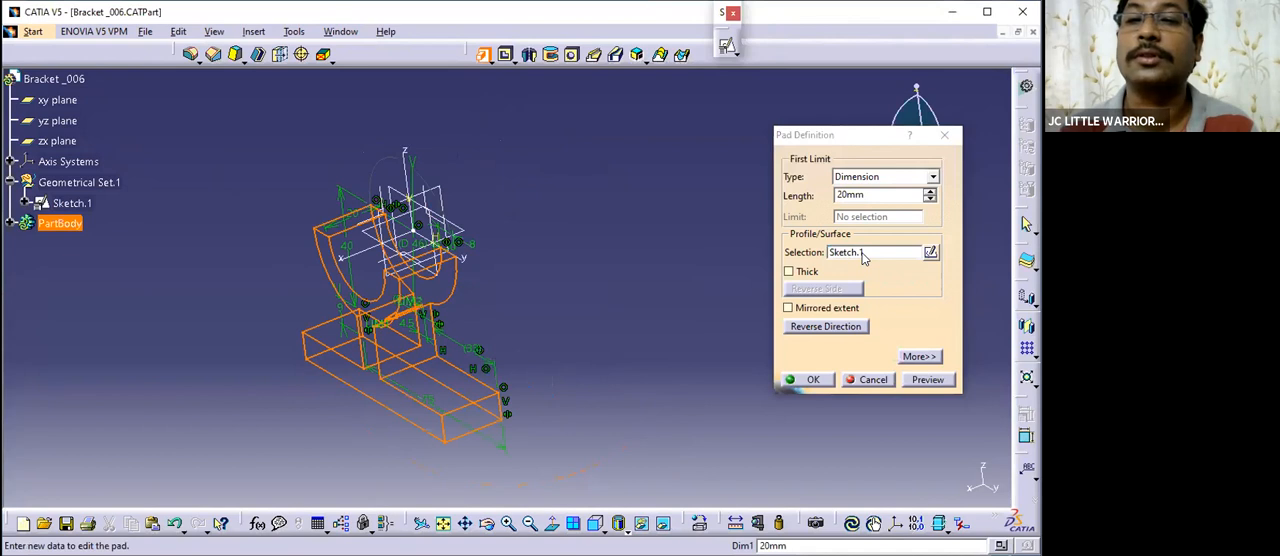
double_click(866, 196)
type("52")
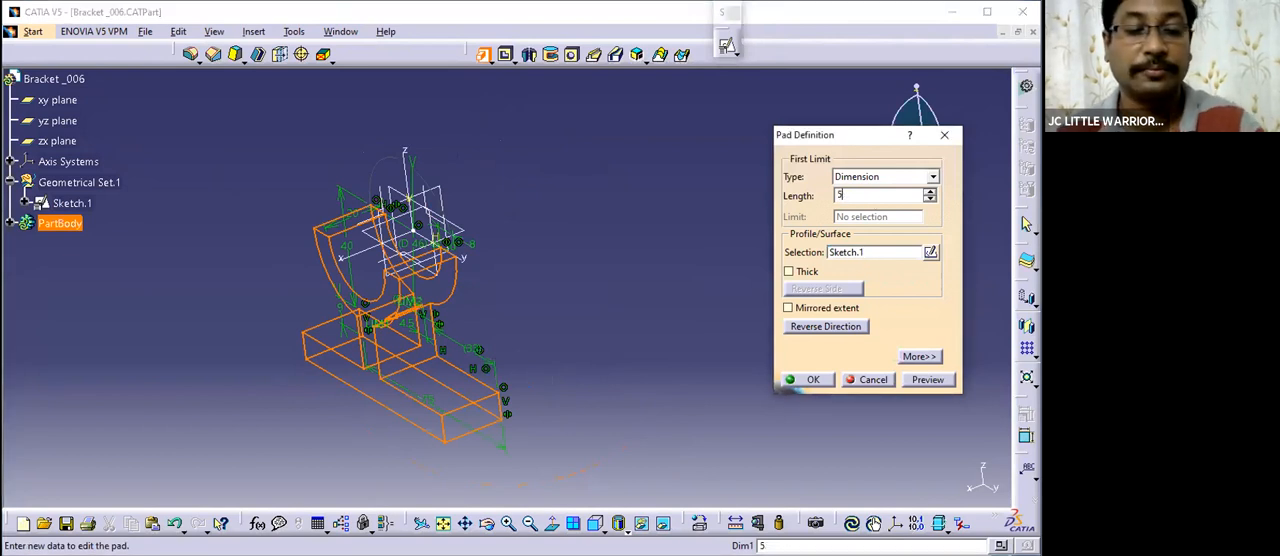
left_click(802, 330)
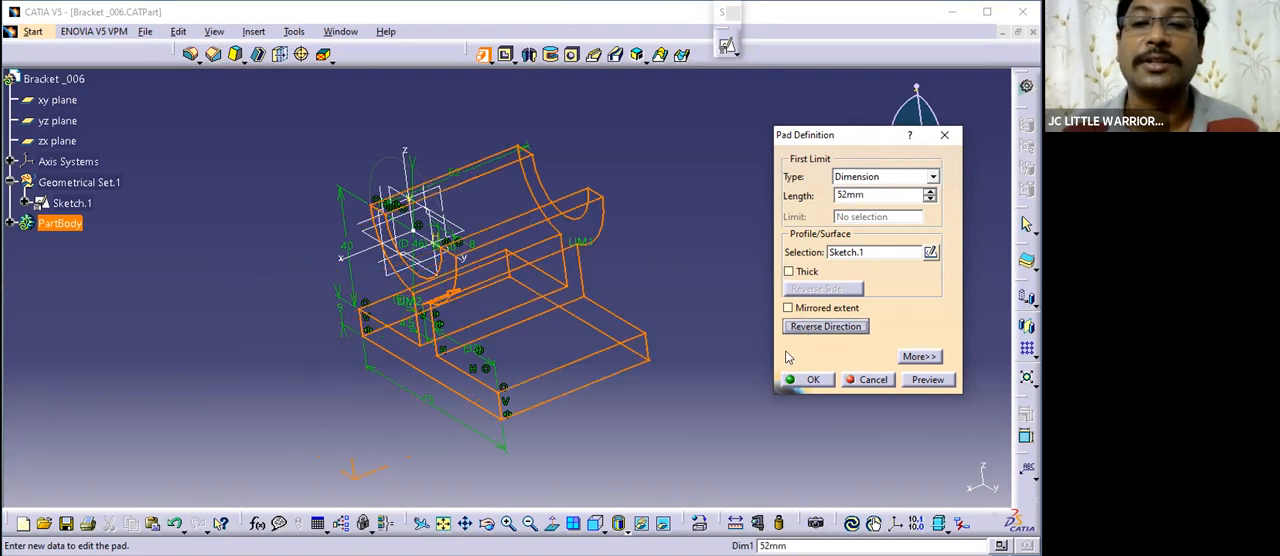
left_click(790, 381)
- Inspect the padded bracket from several sides, save the part and compare it with the practice drawing
middle_click_drag(668, 294, 640, 262)
middle_click_drag(466, 262, 468, 246)
middle_click_drag(500, 296, 643, 196)
mouse_move(597, 243)
middle_mouse_down()
mouse_move(456, 343)
mouse_move(592, 232)
middle_mouse_up()
left_click(340, 31)
left_click(732, 210)
key("ctrl+s")
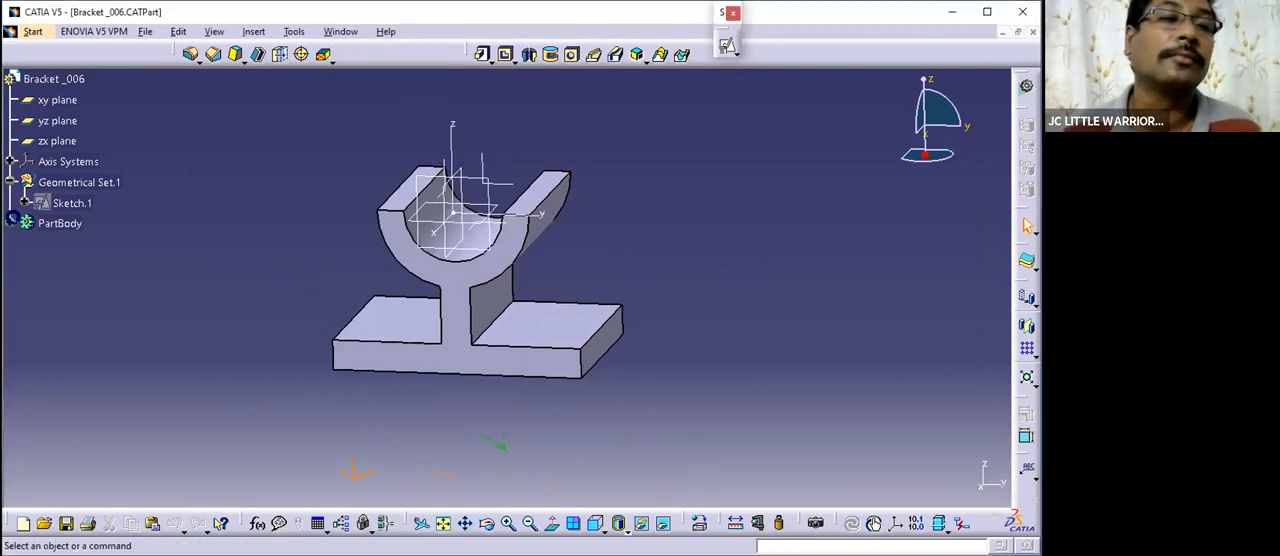
left_click(337, 31)
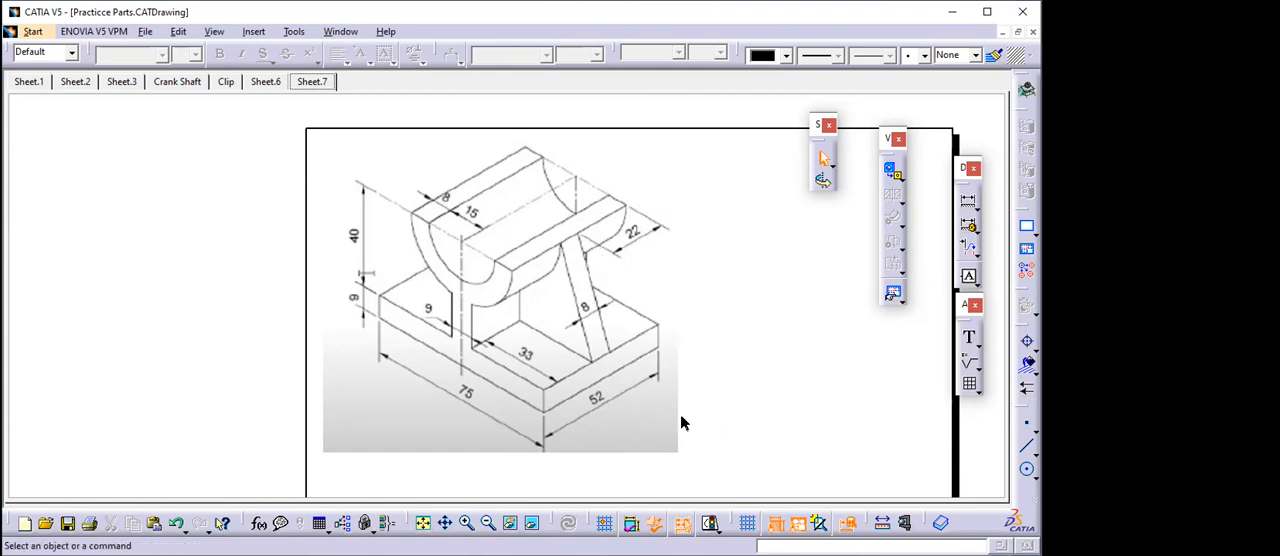
left_click(338, 31)
left_click(380, 189)
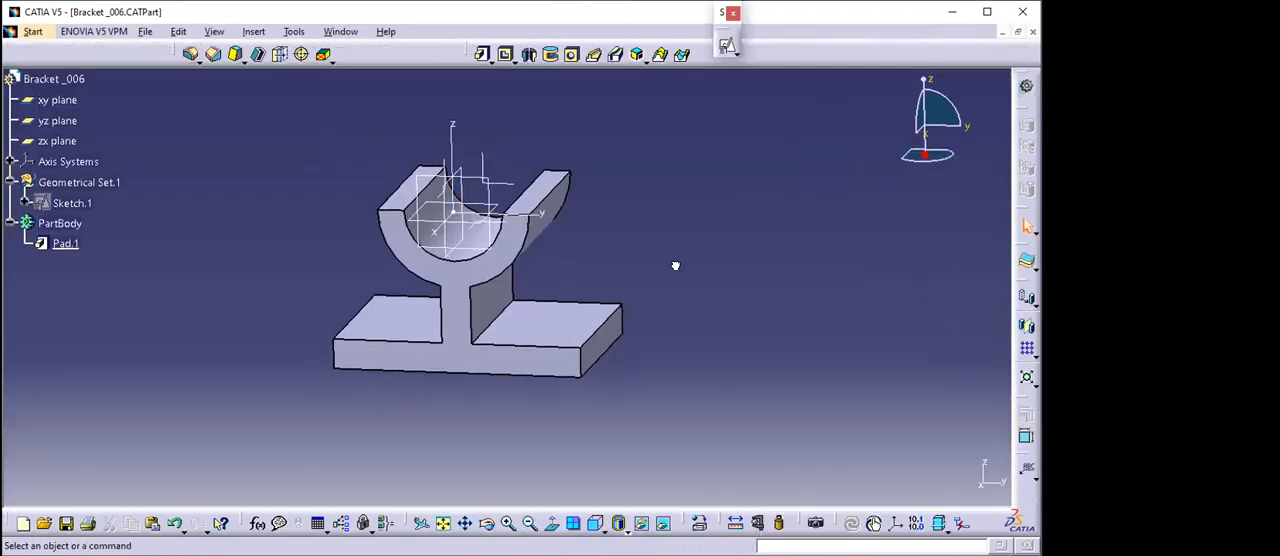
- Start a positioned sketch on the zx plane and draw a rectangle from the saddle's upper edge down to the base's upper face
middle_click_drag(651, 308, 506, 354)
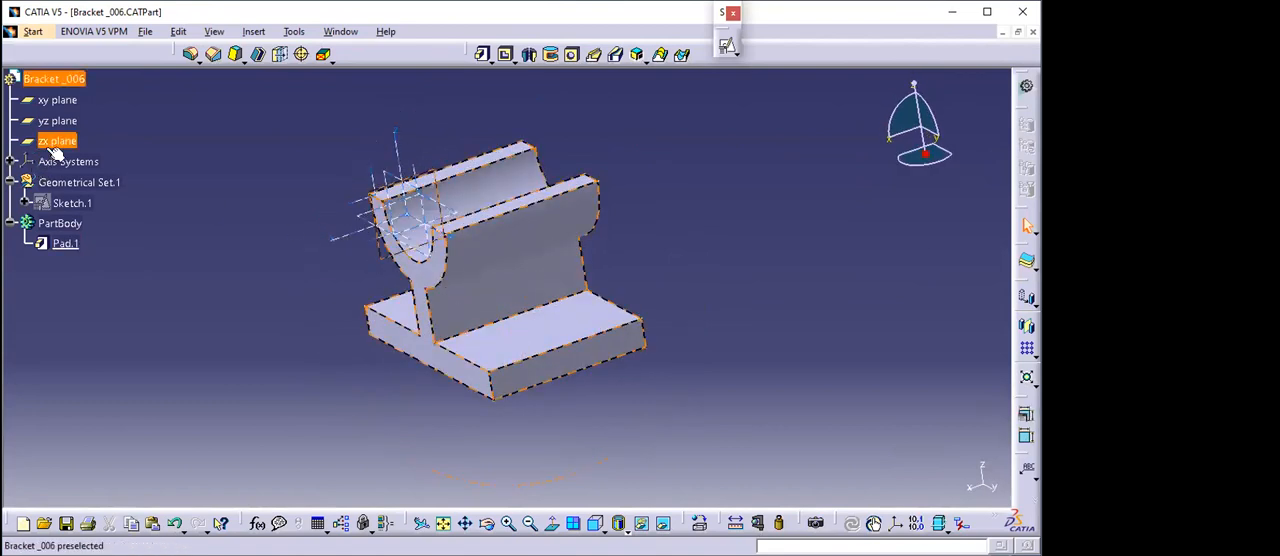
middle_click_drag(533, 330, 580, 320)
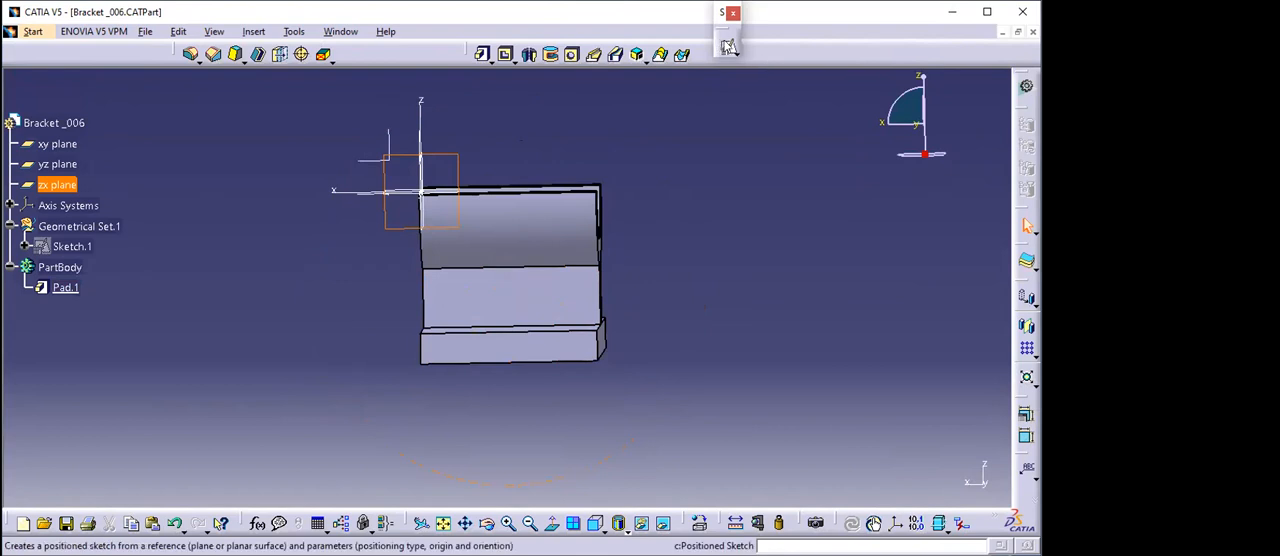
left_click(728, 47)
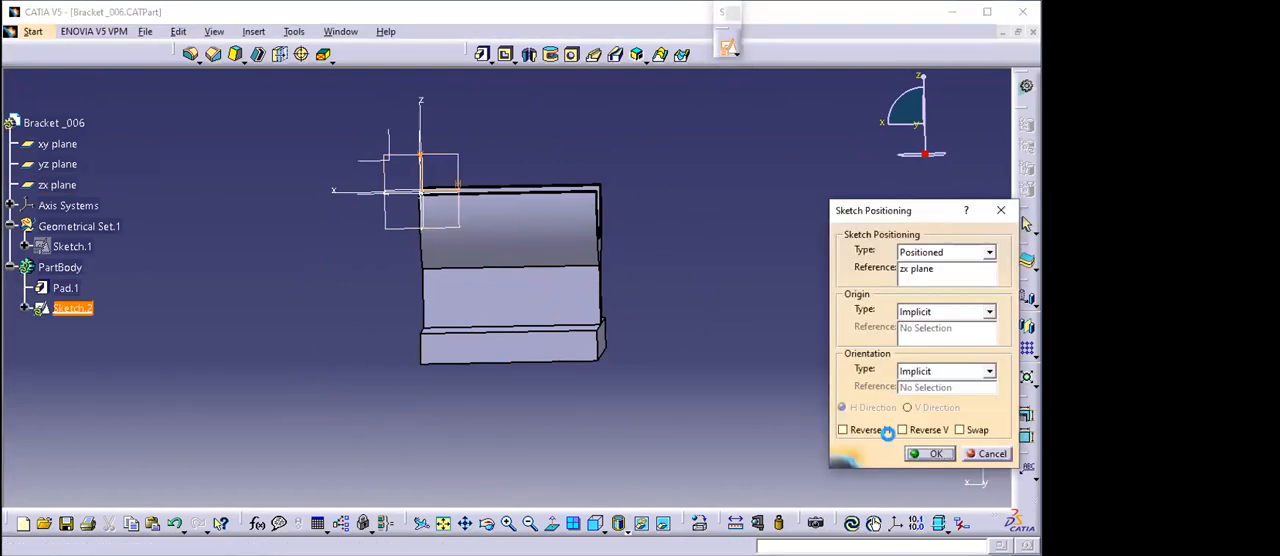
left_click(933, 454)
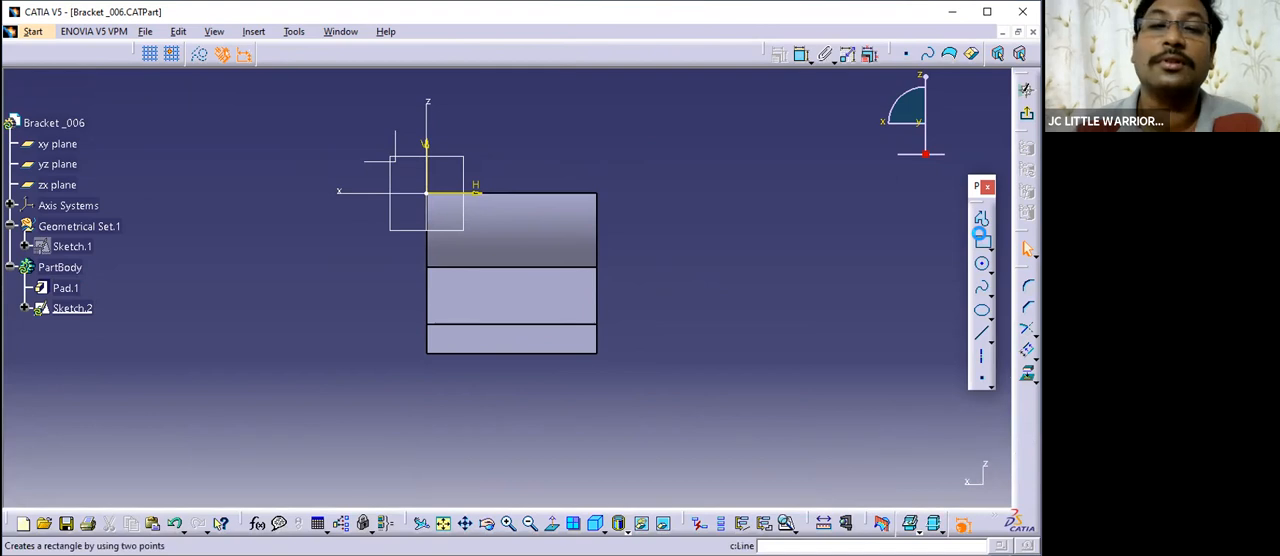
left_click(983, 242)
left_click(490, 194)
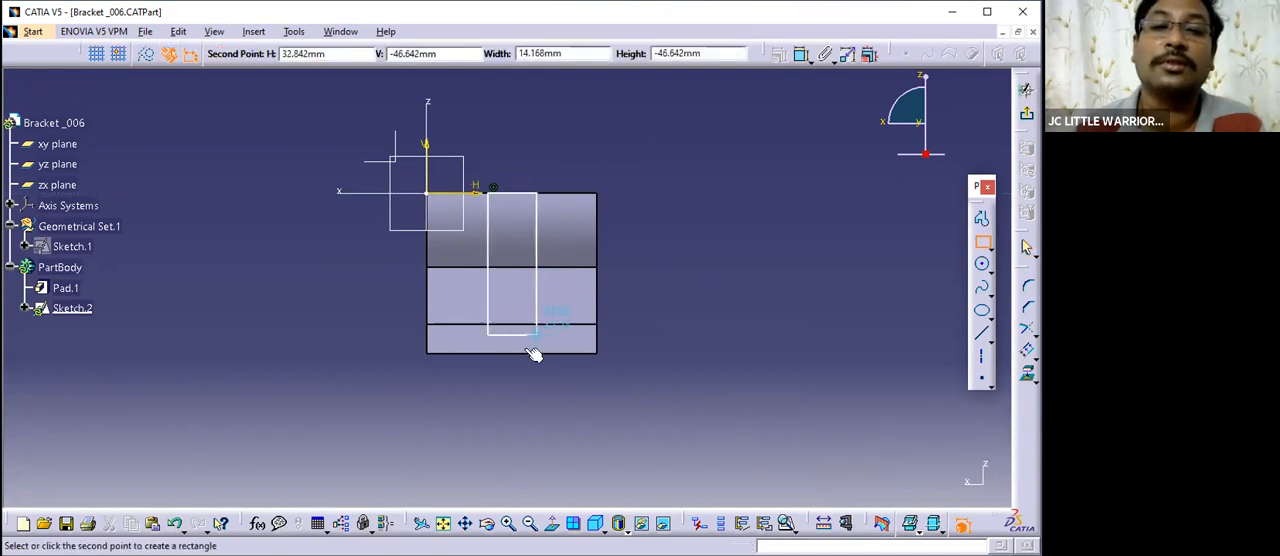
left_click(525, 324)
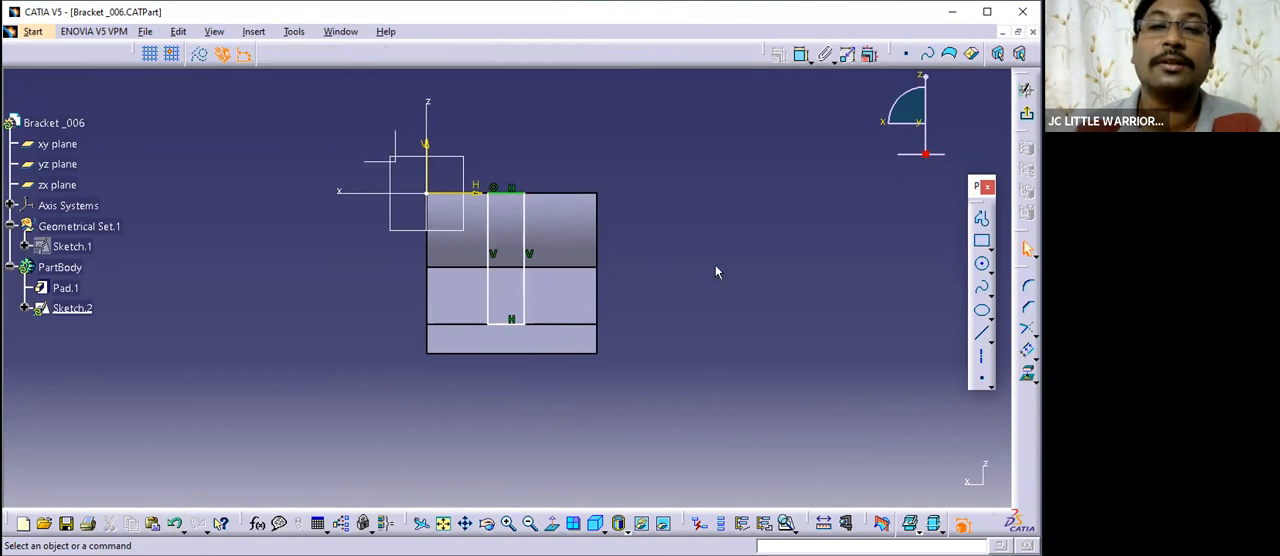
- Examine the rectangle's position relative to the web and saddle, compare it with the drawing's inclined rib, and restore the view normal to the sketch
mouse_move(530, 300)
middle_mouse_down()
mouse_move(653, 316)
mouse_move(686, 291)
mouse_move(629, 309)
mouse_move(488, 296)
mouse_move(562, 318)
middle_mouse_up()
middle_click_drag(629, 357, 753, 352)
middle_click_drag(697, 322, 609, 351)
middle_click_drag(591, 287, 577, 285)
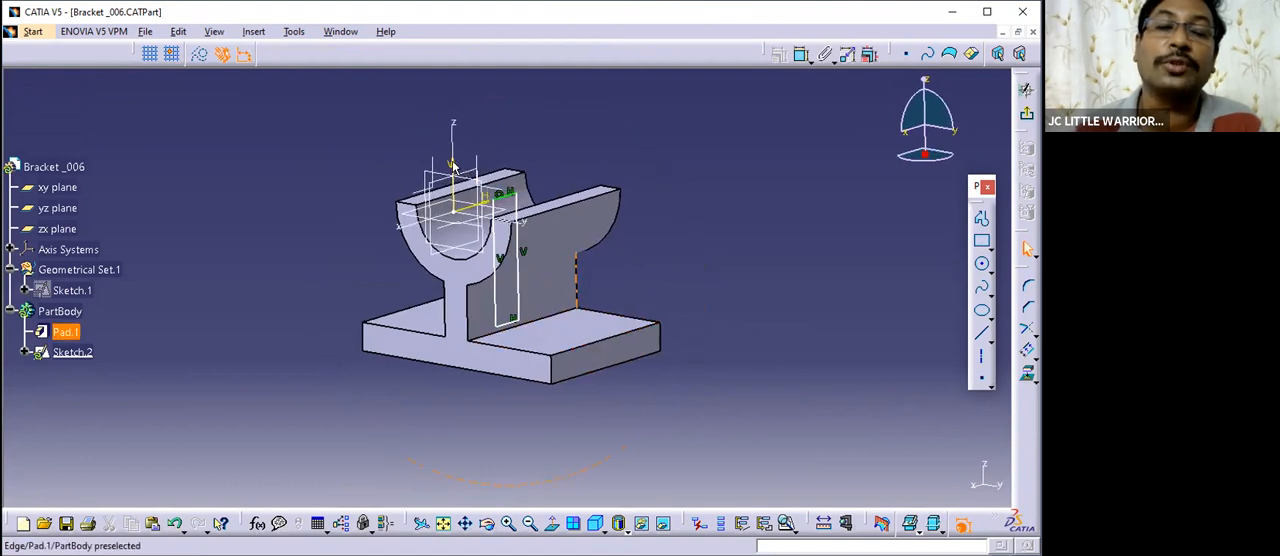
left_click(341, 32)
left_click(383, 133)
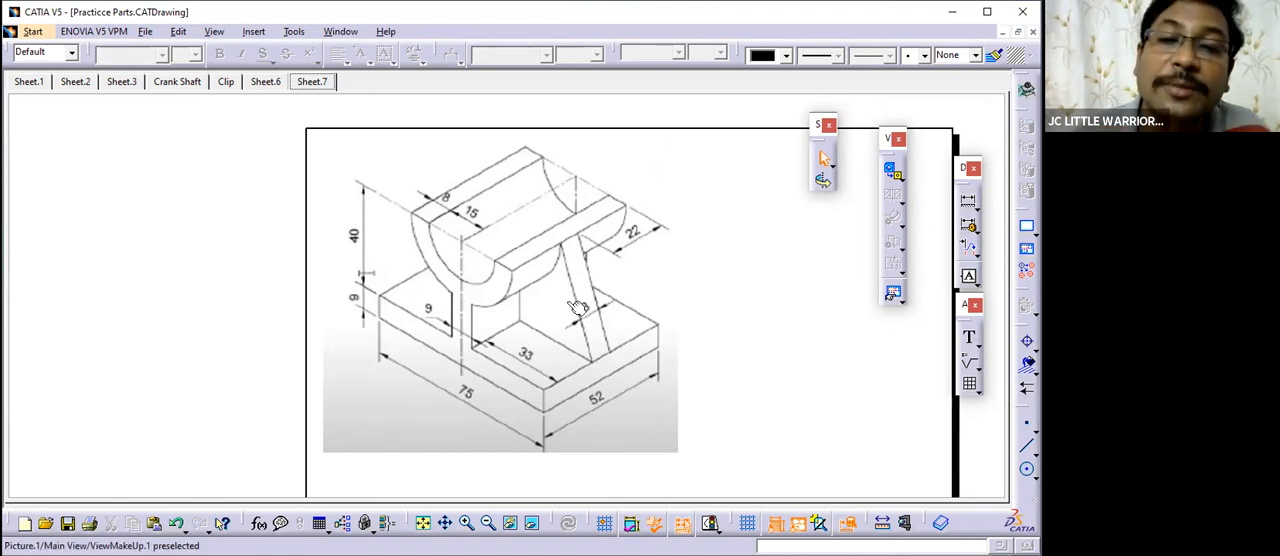
left_click(370, 156)
mouse_move(581, 288)
middle_mouse_down()
mouse_move(458, 285)
mouse_move(576, 377)
mouse_move(623, 349)
mouse_move(605, 325)
middle_mouse_up()
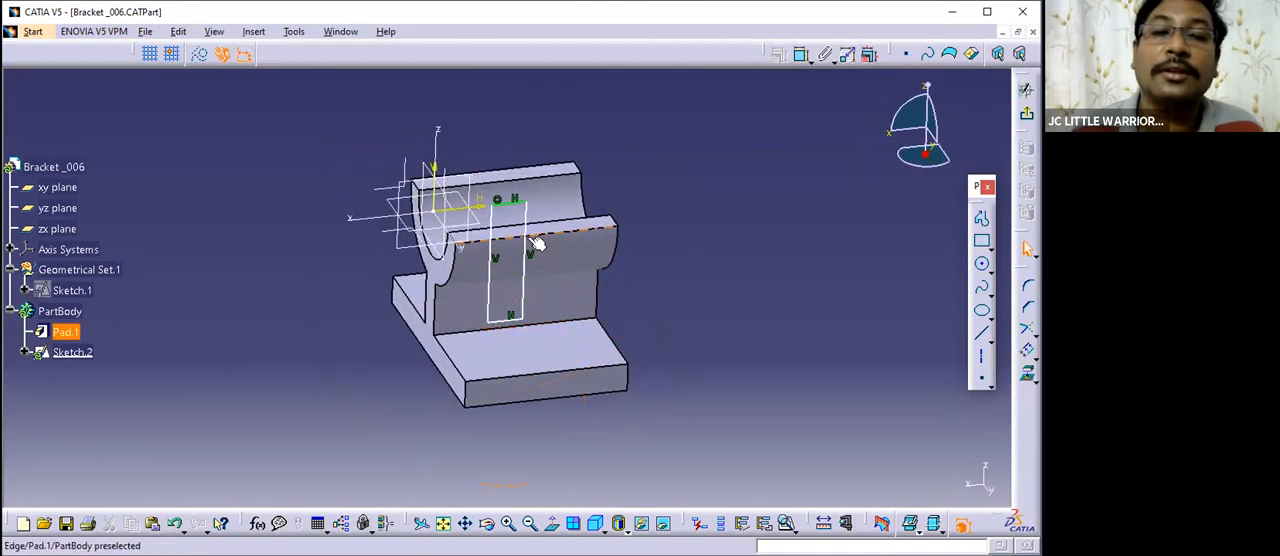
middle_click_drag(538, 243, 600, 282)
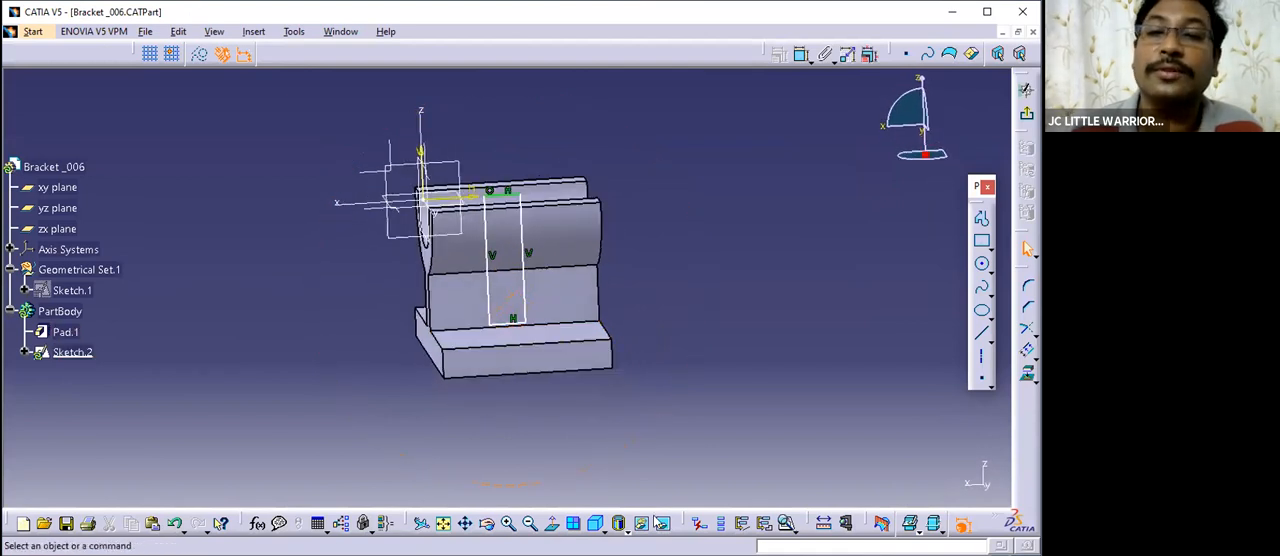
left_click(563, 528)
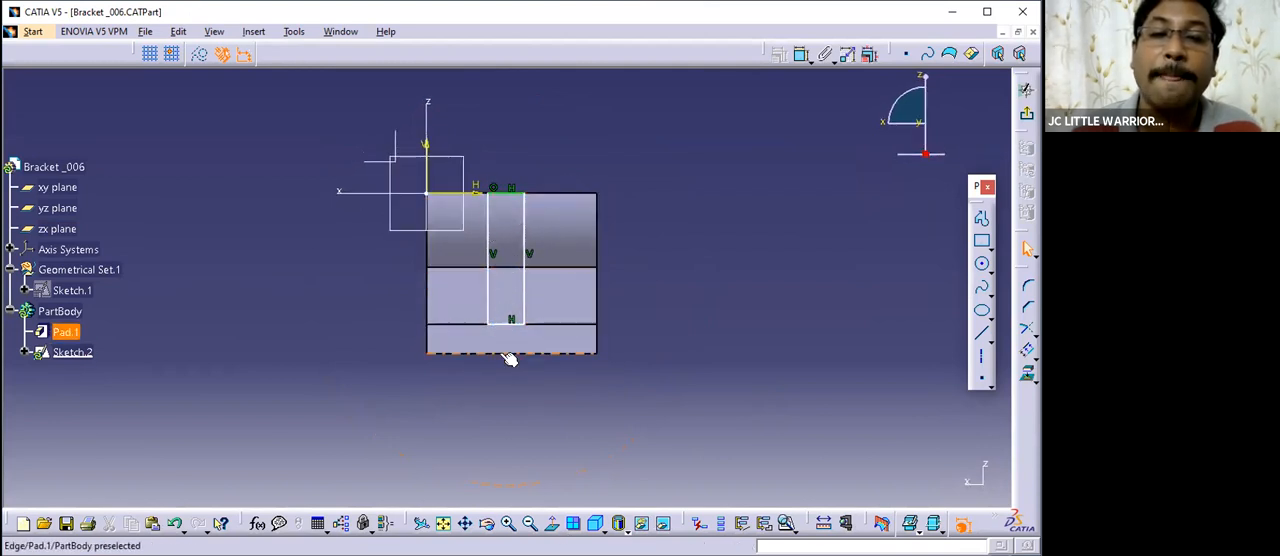
- Recheck the rib's 8, 22 and 33 mm dimensions in the practice drawing against the sketched rectangle and the bracket body
left_click(338, 31)
left_click(410, 130)
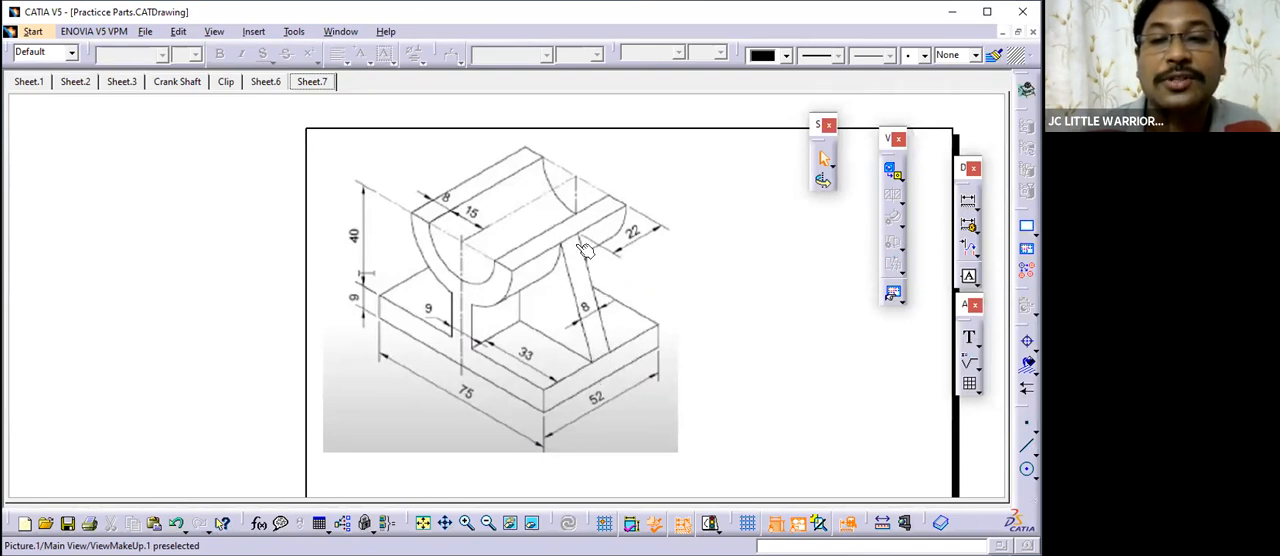
left_click(341, 32)
left_click(369, 148)
mouse_move(526, 277)
middle_mouse_down()
mouse_move(674, 294)
mouse_move(658, 381)
mouse_move(694, 343)
mouse_move(597, 234)
middle_mouse_up()
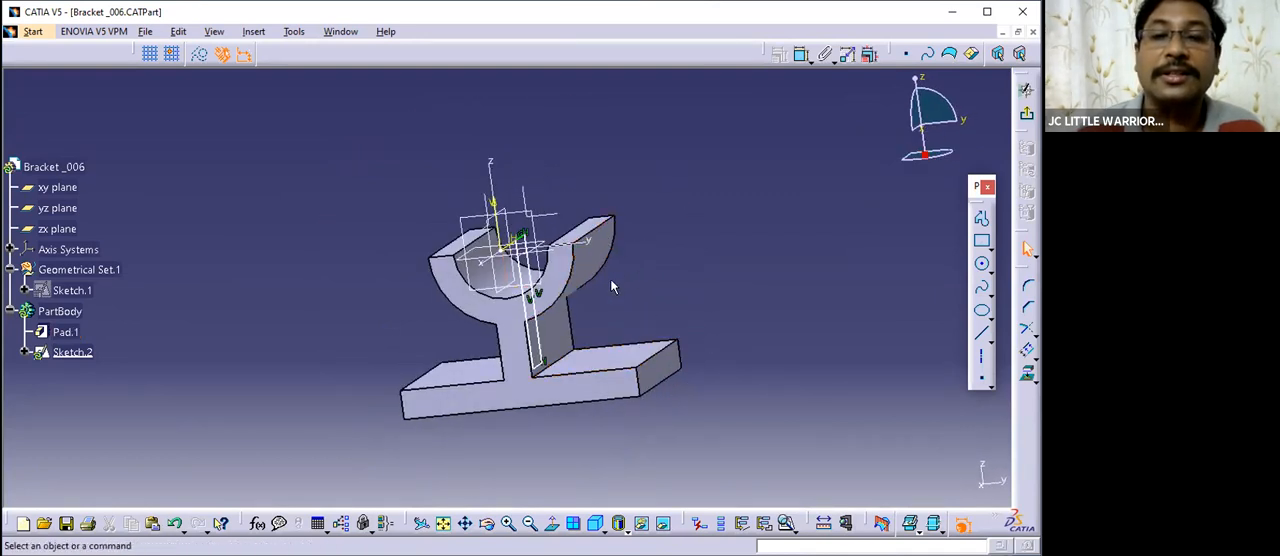
middle_click_drag(595, 238, 590, 290)
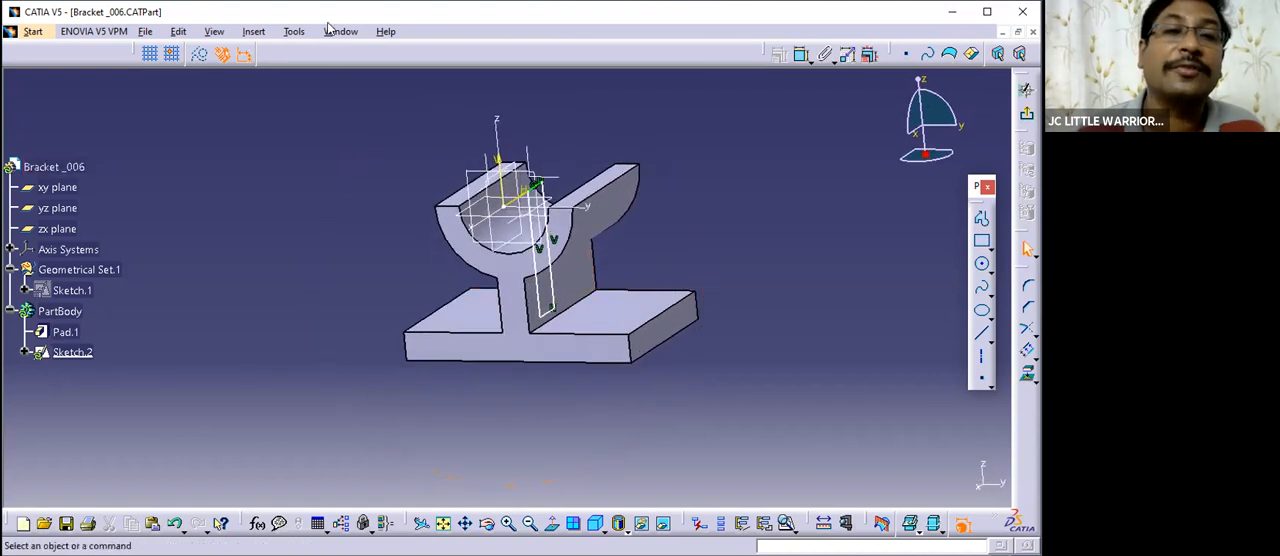
left_click(340, 31)
left_click(400, 131)
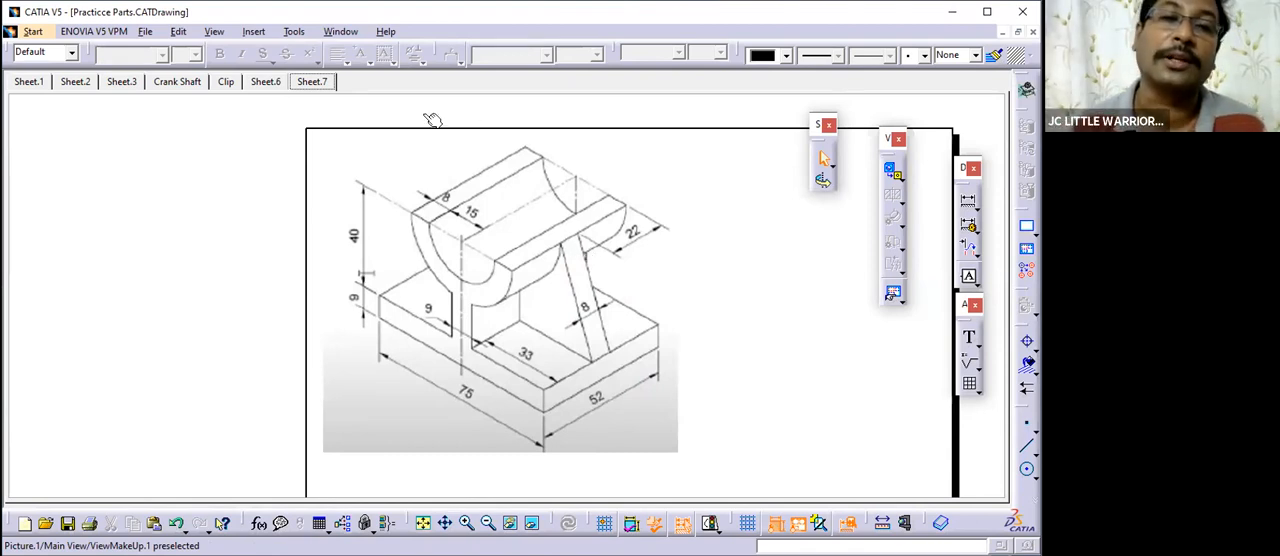
- Return to the Bracket _006 part and exit the rib rectangle sketch
left_click(340, 31)
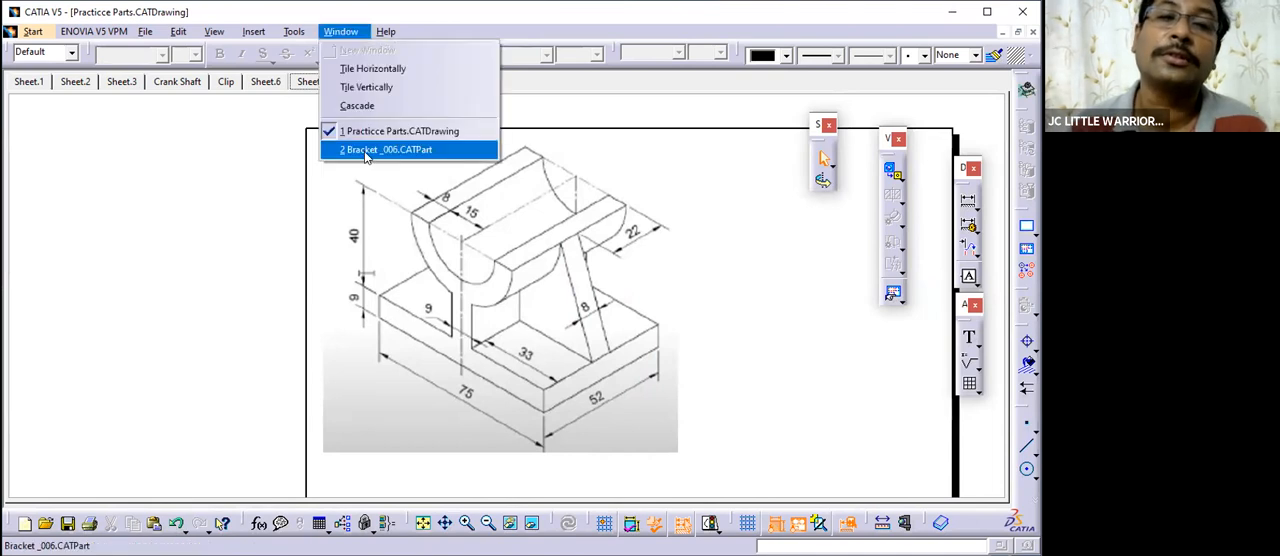
left_click(386, 149)
middle_click_drag(619, 267, 547, 313)
left_click(1027, 115)
left_click(668, 319)
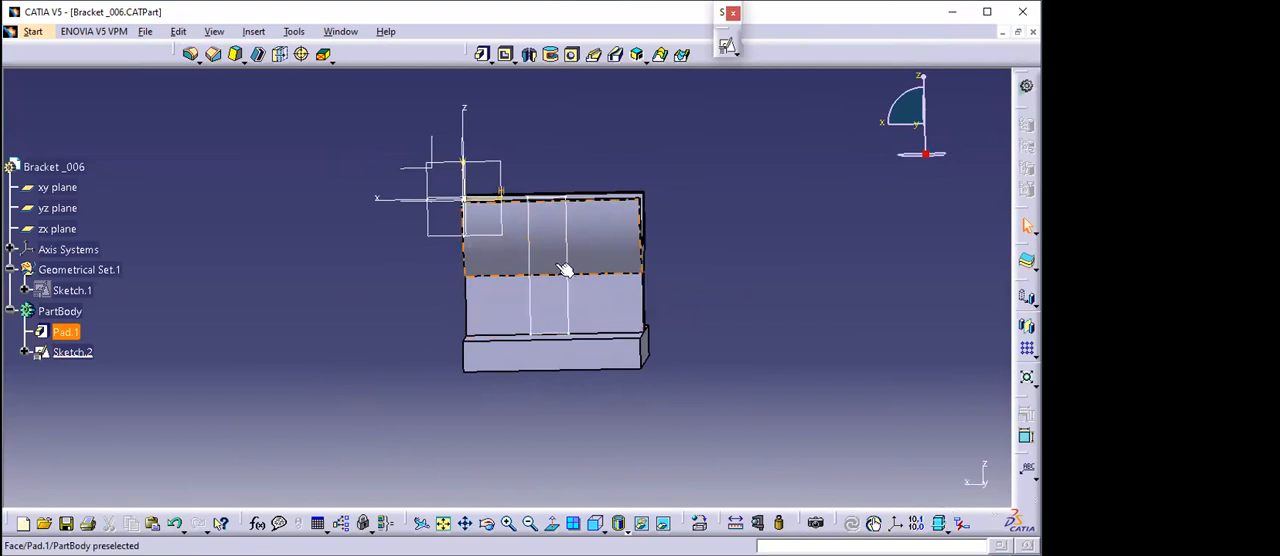
- Delete the rib rectangle sketch that was drawn on the zx plane
left_click(24, 354)
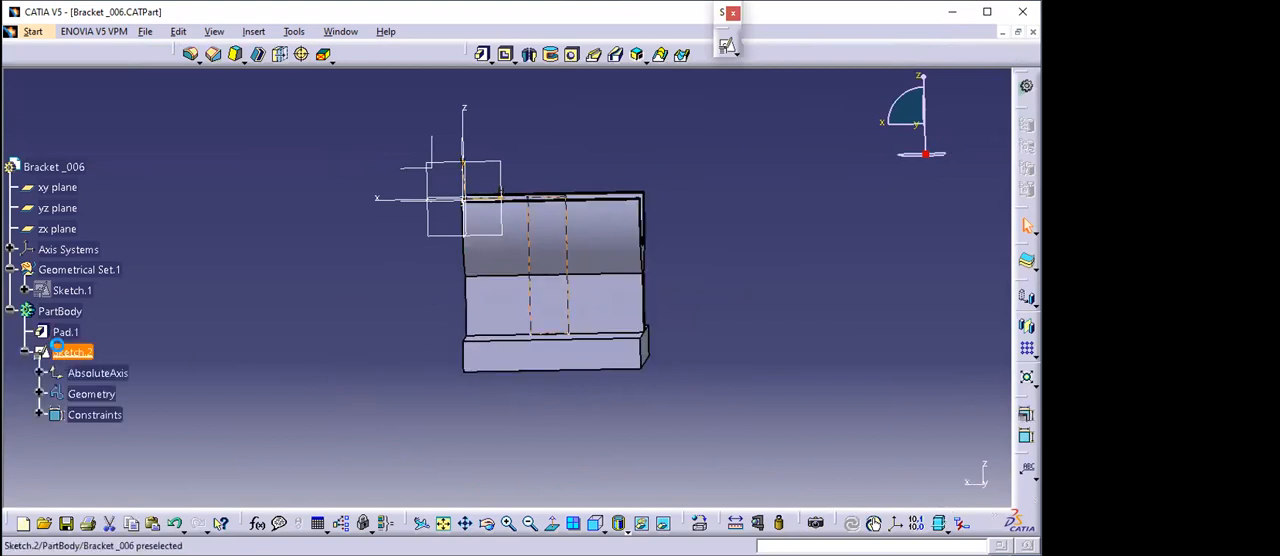
right_click(58, 352)
left_click(104, 246)
mouse_move(640, 420)
middle_mouse_down()
mouse_move(629, 394)
mouse_move(386, 292)
middle_mouse_up()
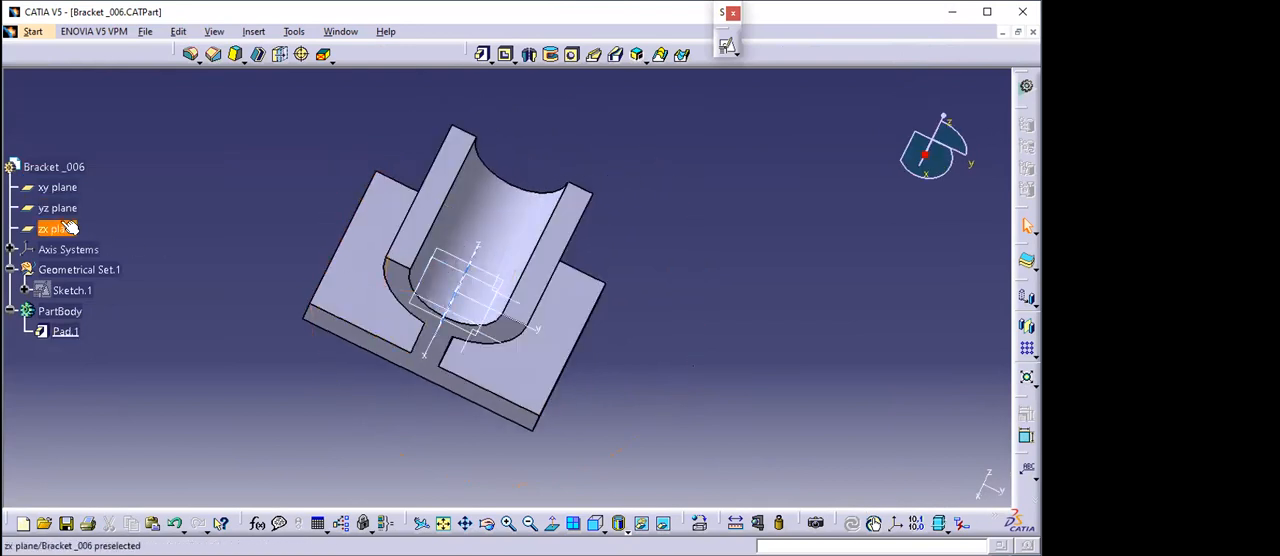
middle_click_drag(510, 317, 491, 222)
middle_click_drag(464, 340, 478, 365)
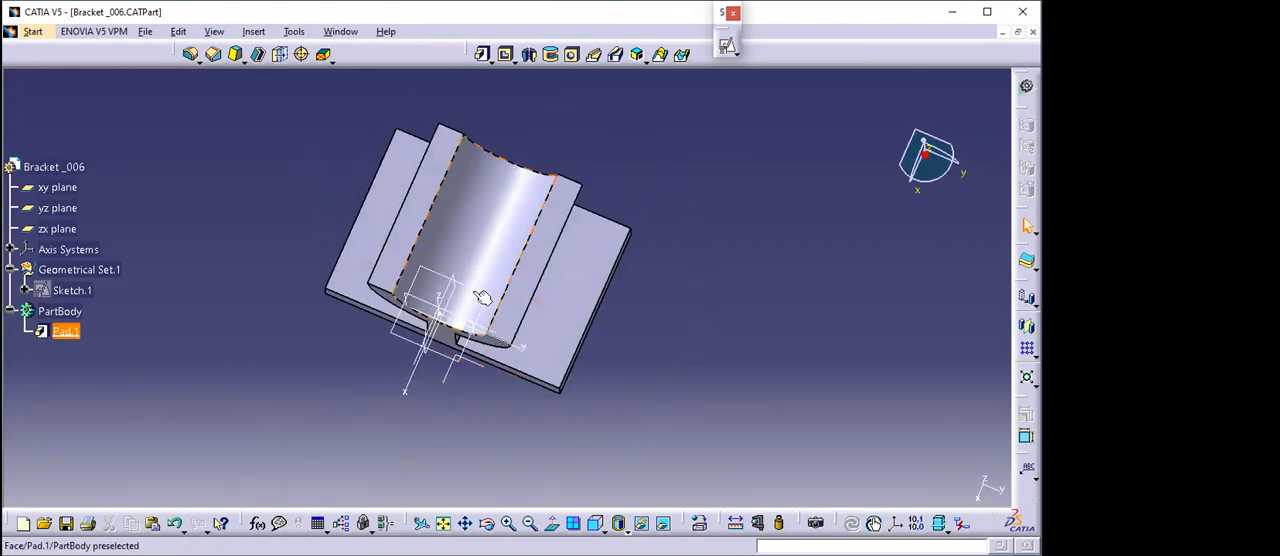
- Start a positioned sketch on the xy plane, oriented with its horizontal direction along the y axis
left_click(65, 228)
middle_click_drag(331, 375, 375, 398)
left_click(478, 315)
middle_click_drag(478, 315, 649, 419)
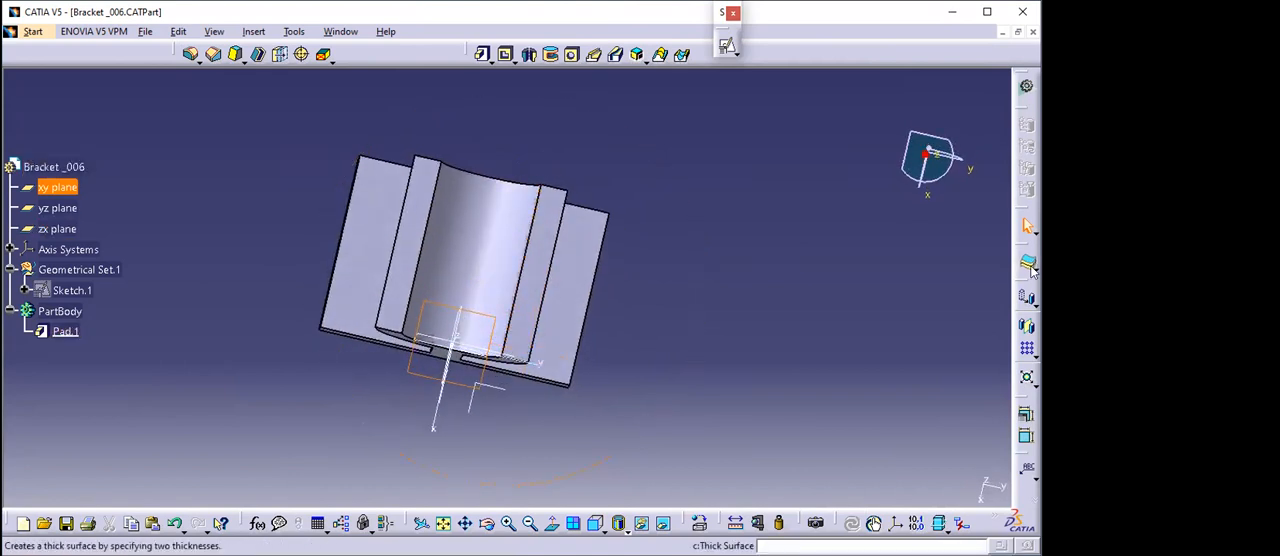
left_click(773, 64)
middle_click_drag(630, 361, 530, 394)
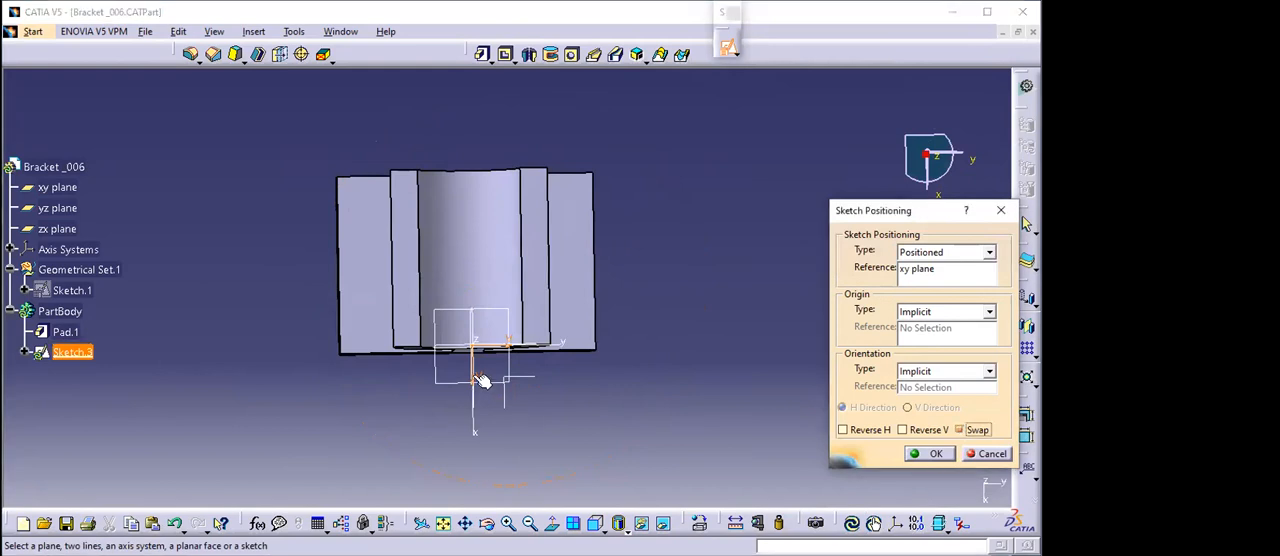
left_click(926, 453)
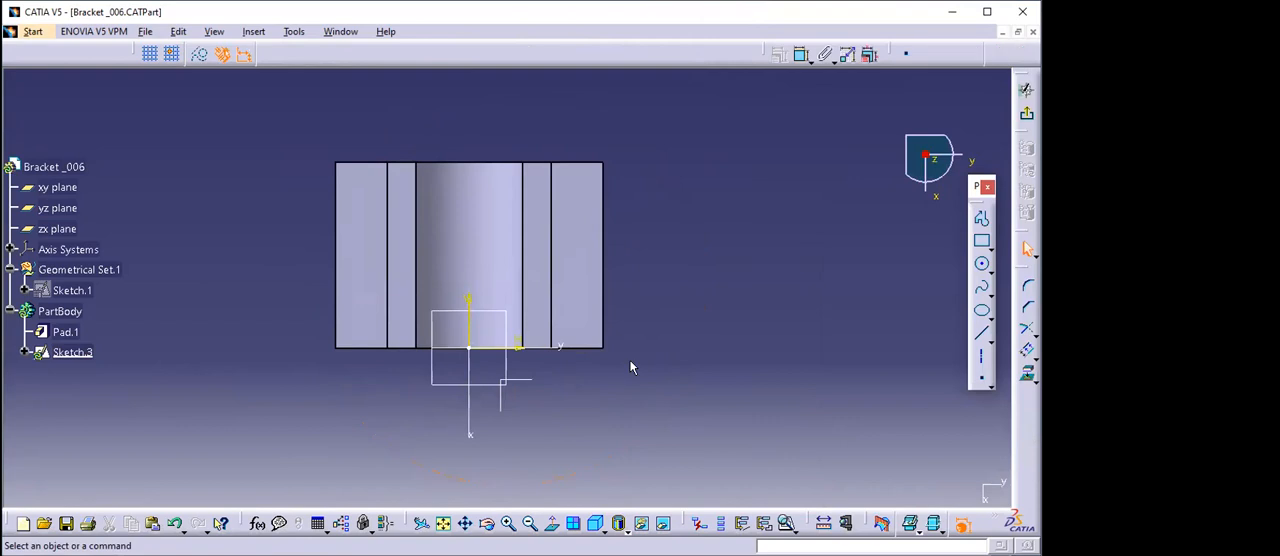
- Draw a rectangle about 73 mm wide and 11 mm high across the bracket's width and exit the sketch
left_click(982, 240)
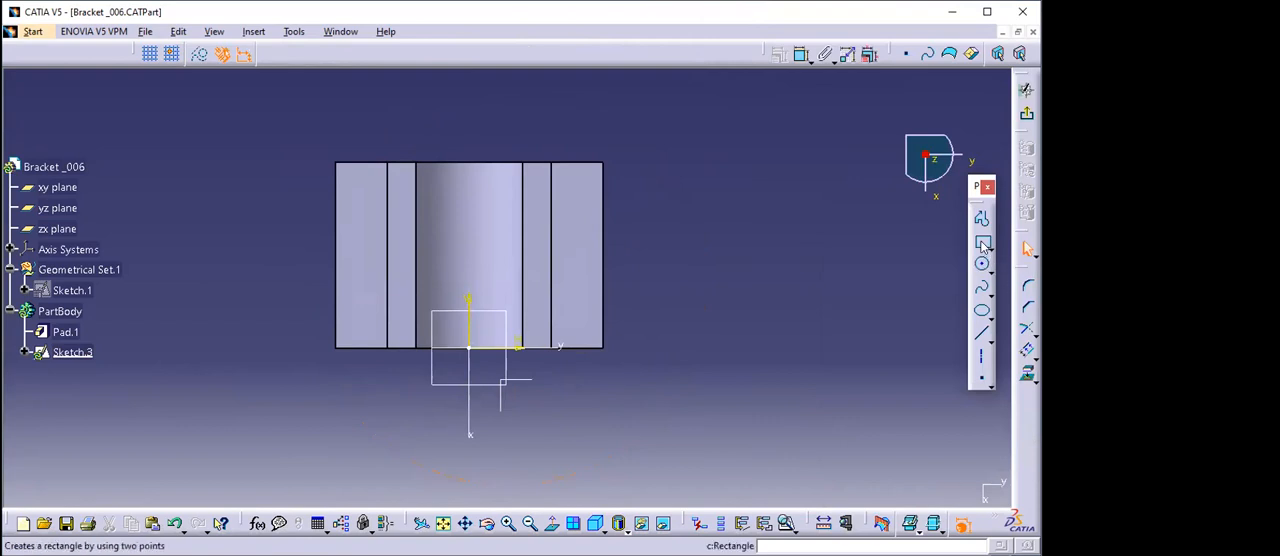
left_click(340, 224)
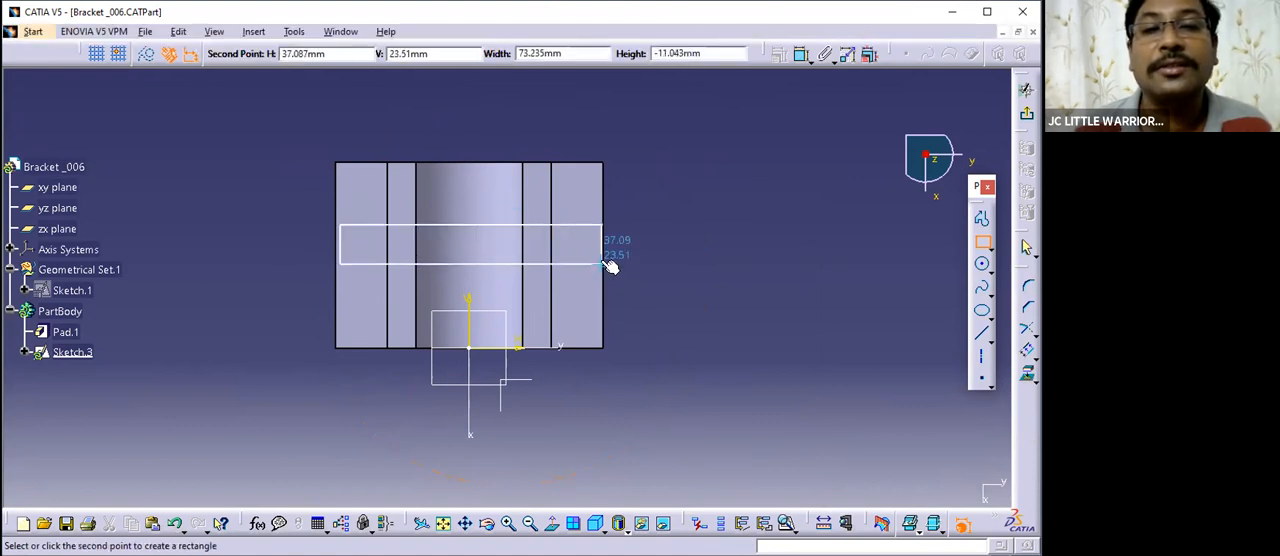
left_click(604, 264)
left_click(645, 277)
left_click(1028, 112)
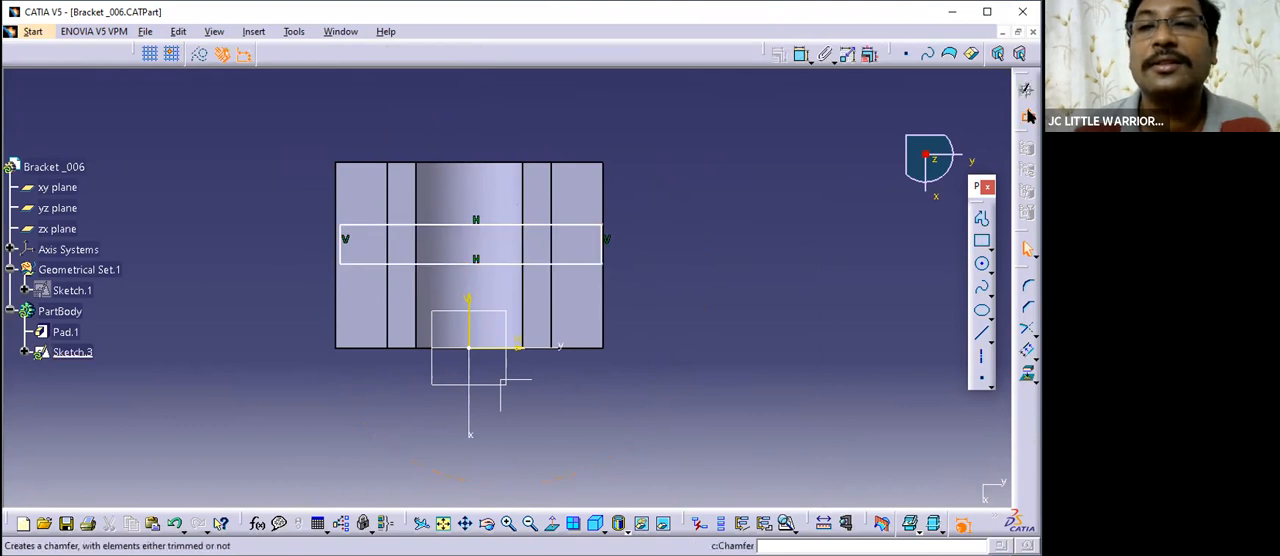
- Pad the new rectangle 52 mm downward from the saddle's upper edge through the base
middle_click_drag(591, 406, 557, 219)
middle_click_drag(486, 334, 552, 288)
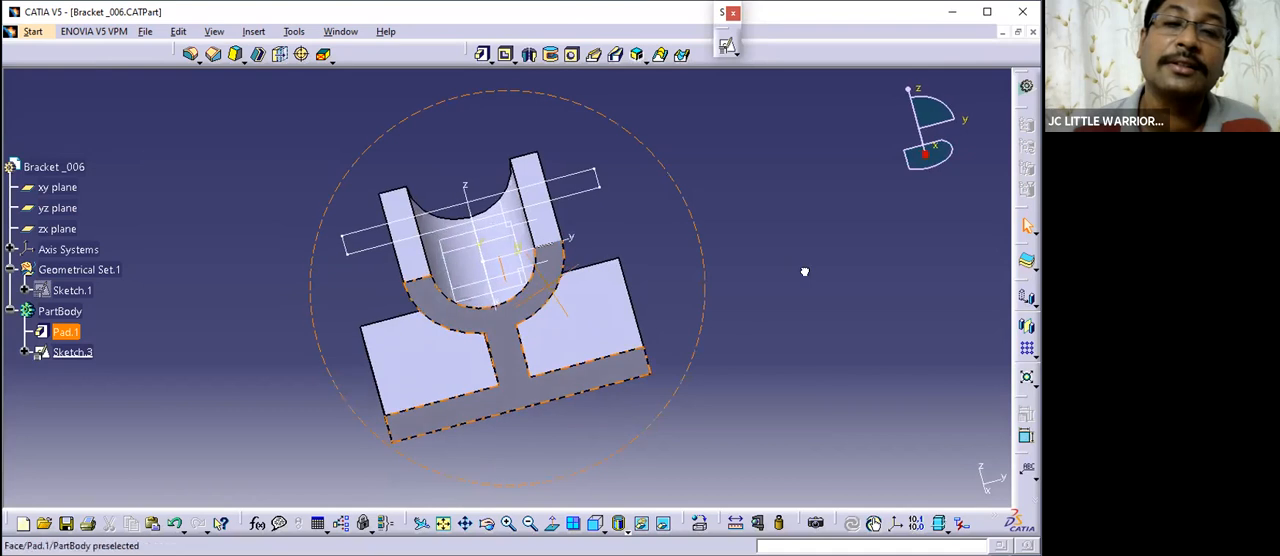
middle_click_drag(757, 270, 760, 314)
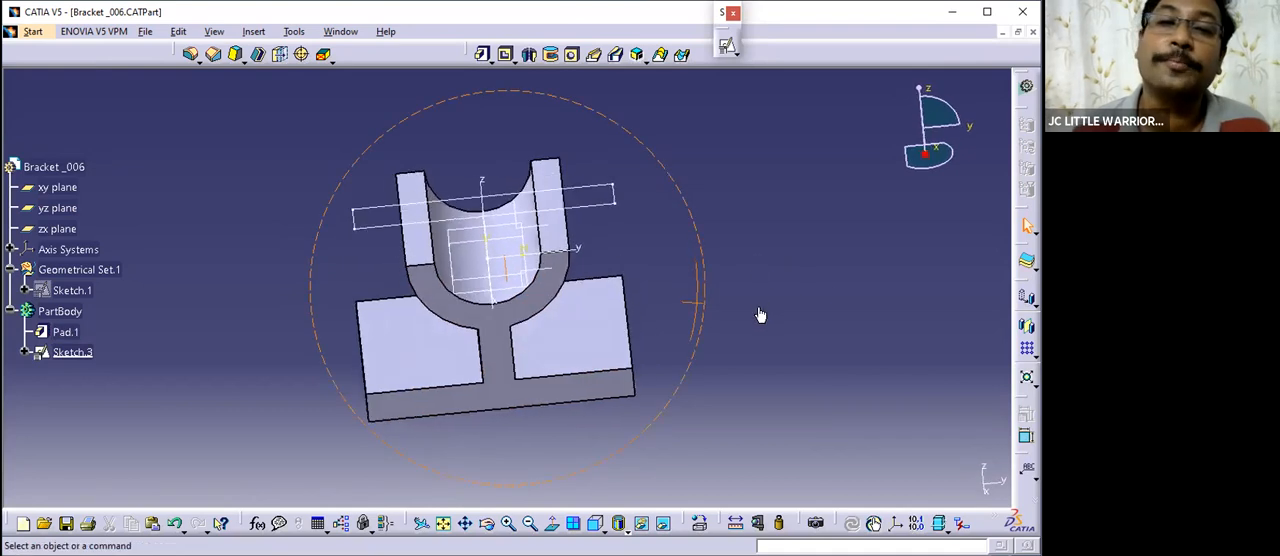
middle_click_drag(588, 315, 525, 215)
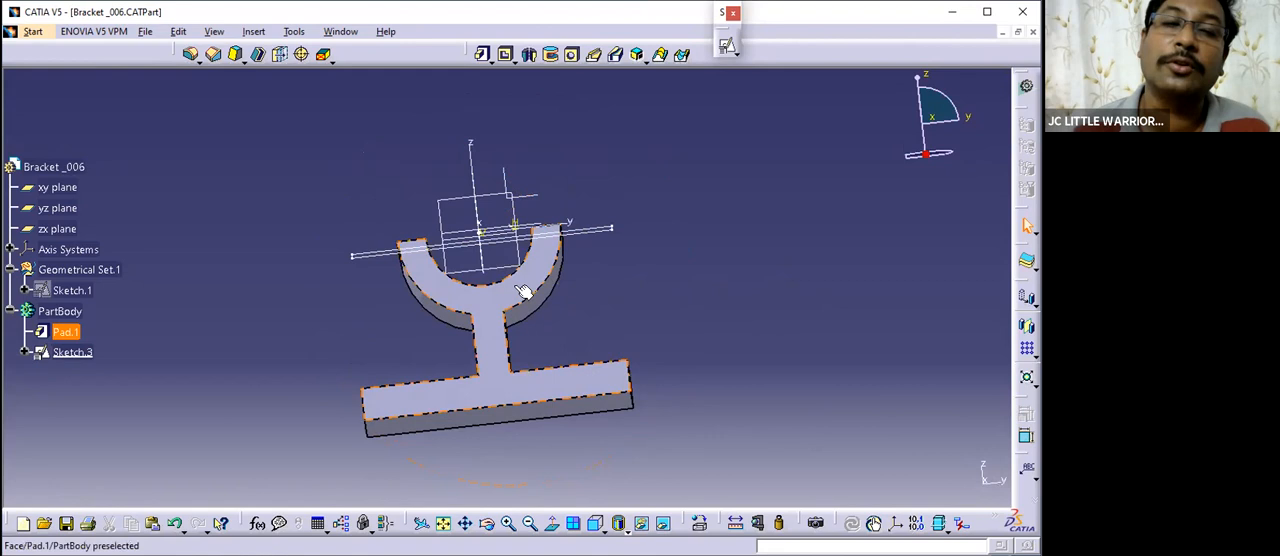
middle_click_drag(531, 285, 540, 372)
left_click(483, 54)
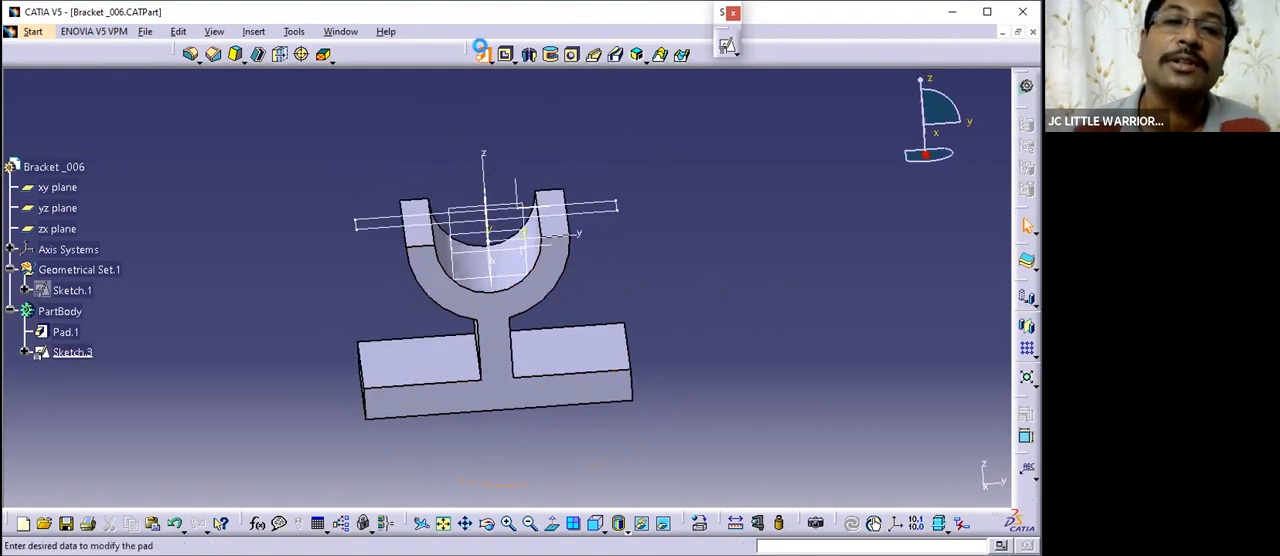
left_click(625, 225)
mouse_move(626, 228)
middle_mouse_down()
mouse_move(617, 317)
mouse_move(622, 300)
middle_mouse_up()
left_click(492, 215)
left_click(802, 380)
- Compare the padded cross rib with the inclined rib in the practice drawing and inspect where it meets the base
middle_click_drag(545, 330, 569, 280)
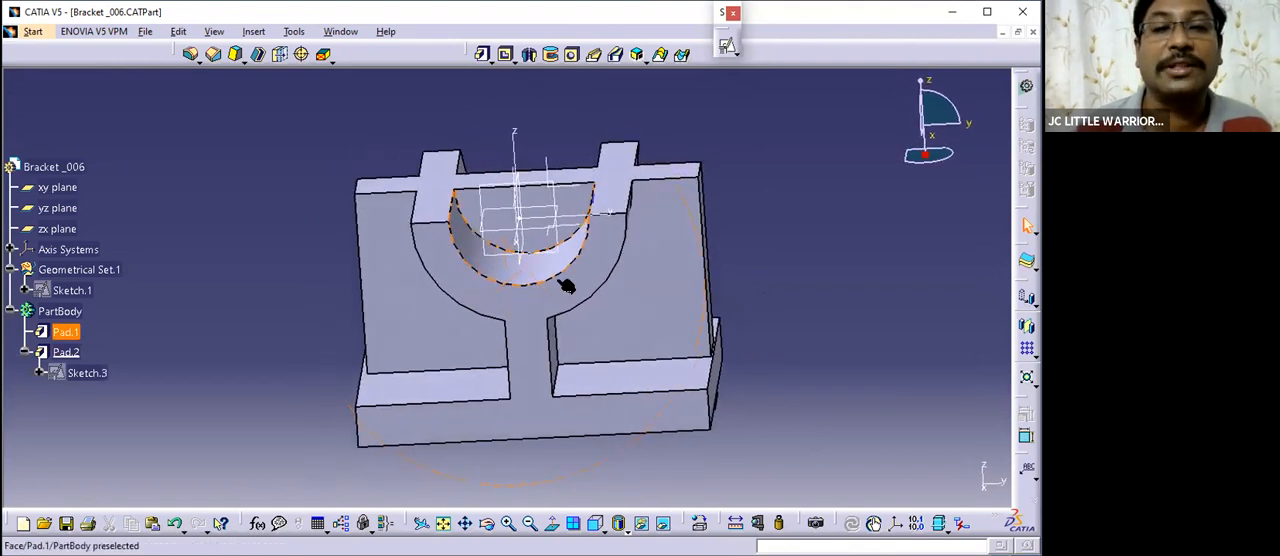
middle_click_drag(460, 220, 835, 275)
left_click(340, 31)
left_click(380, 131)
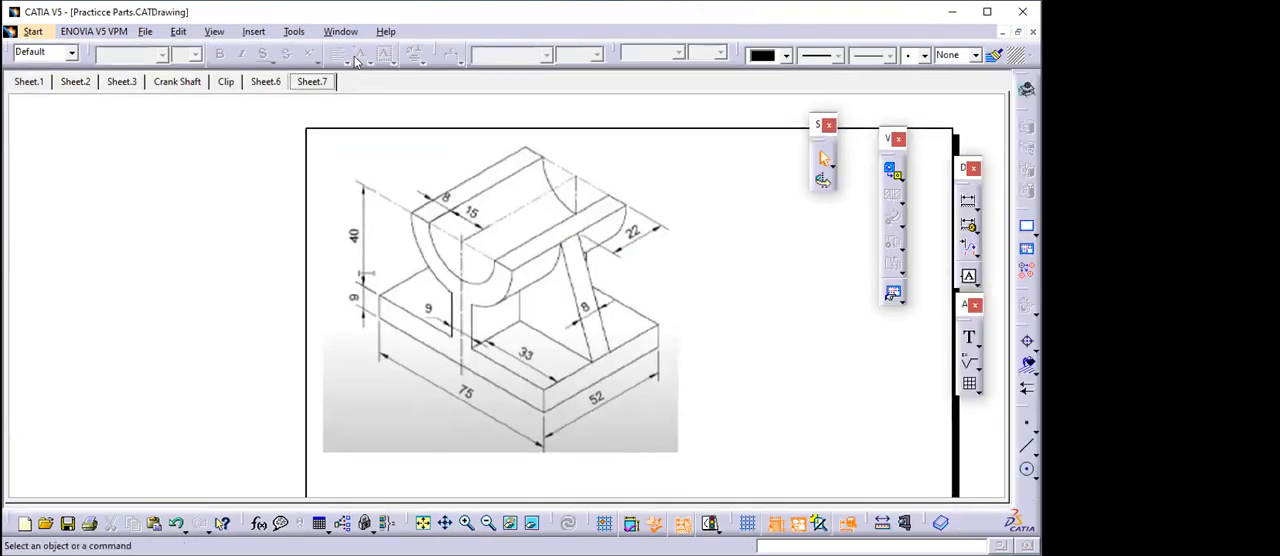
left_click(339, 30)
left_click(390, 149)
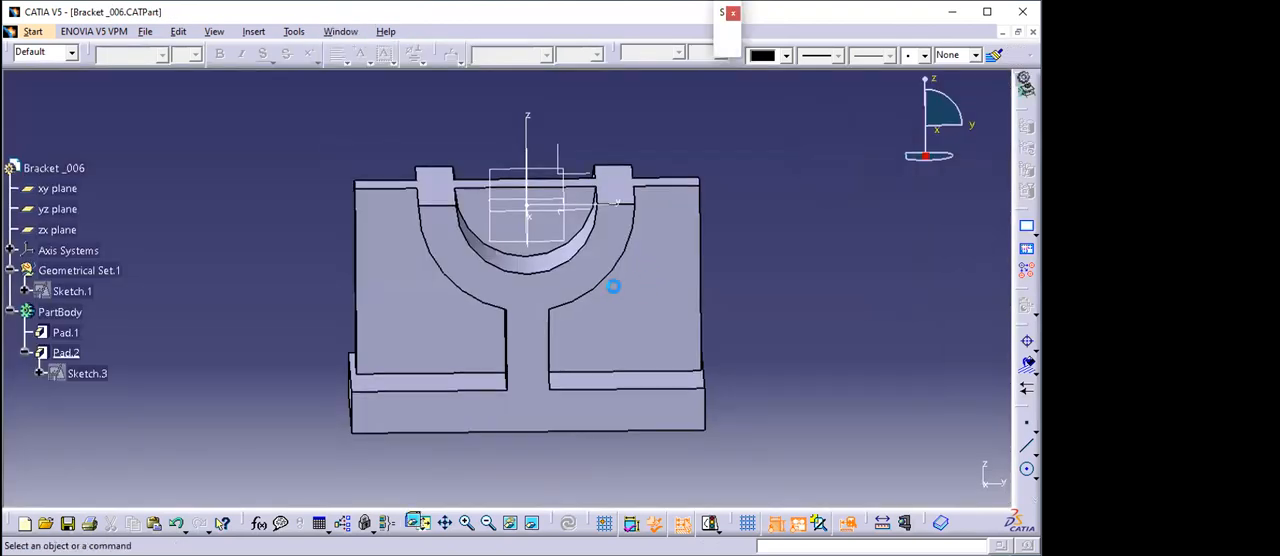
middle_click_drag(594, 283, 655, 222)
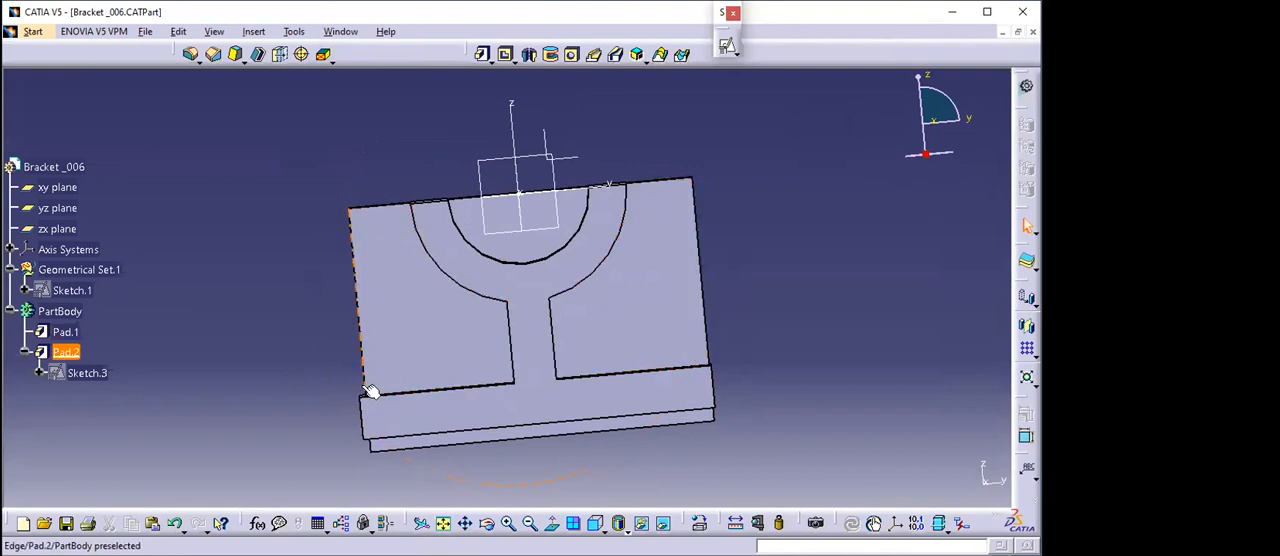
middle_click_drag(568, 331, 772, 310)
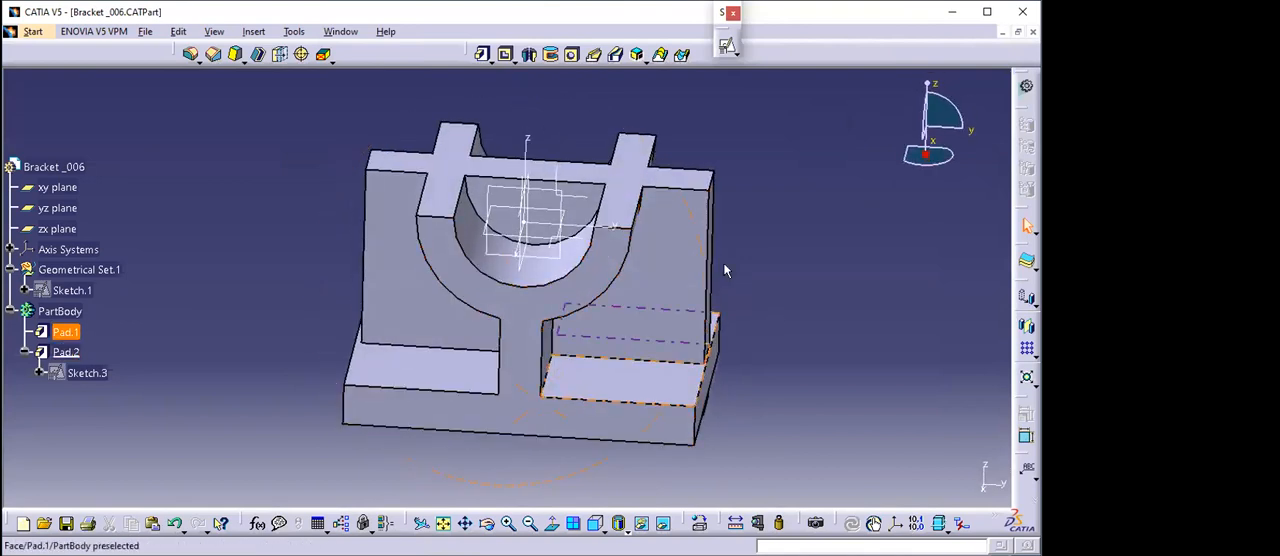
- Reopen the practice drawing to study the rib's shape and dimensions, and return to the Bracket _006 part
left_click(340, 32)
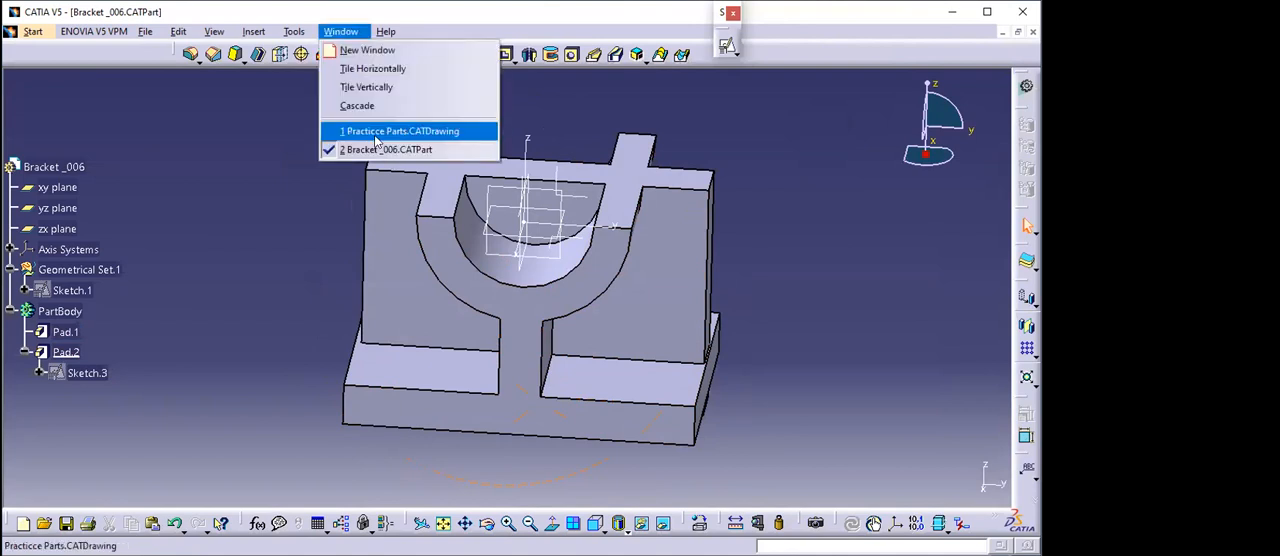
left_click(211, 186)
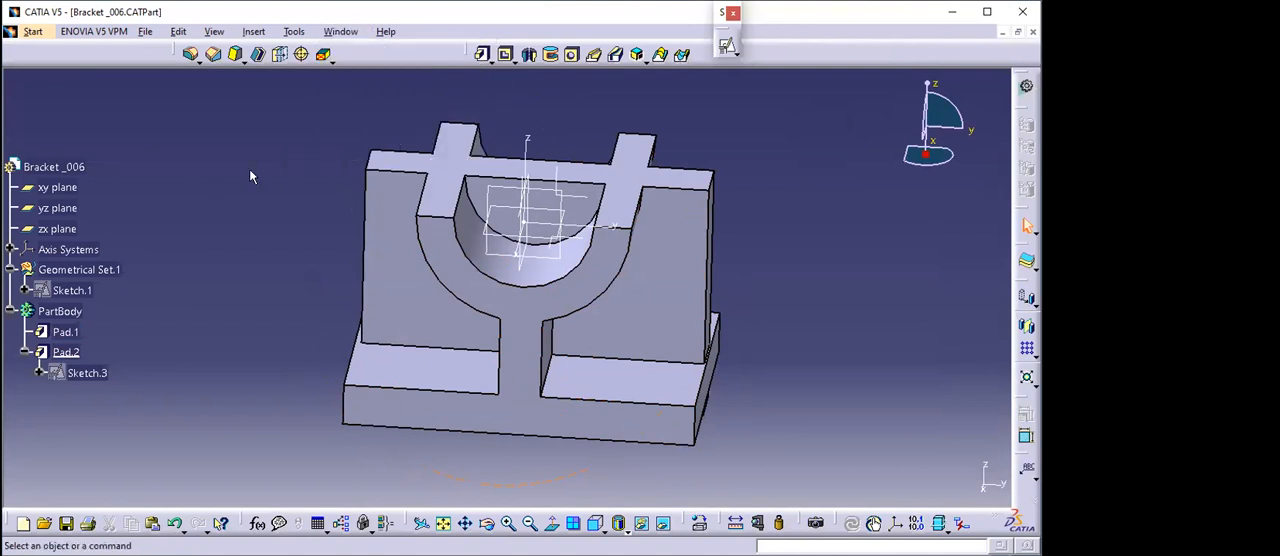
left_click(340, 32)
left_click(410, 131)
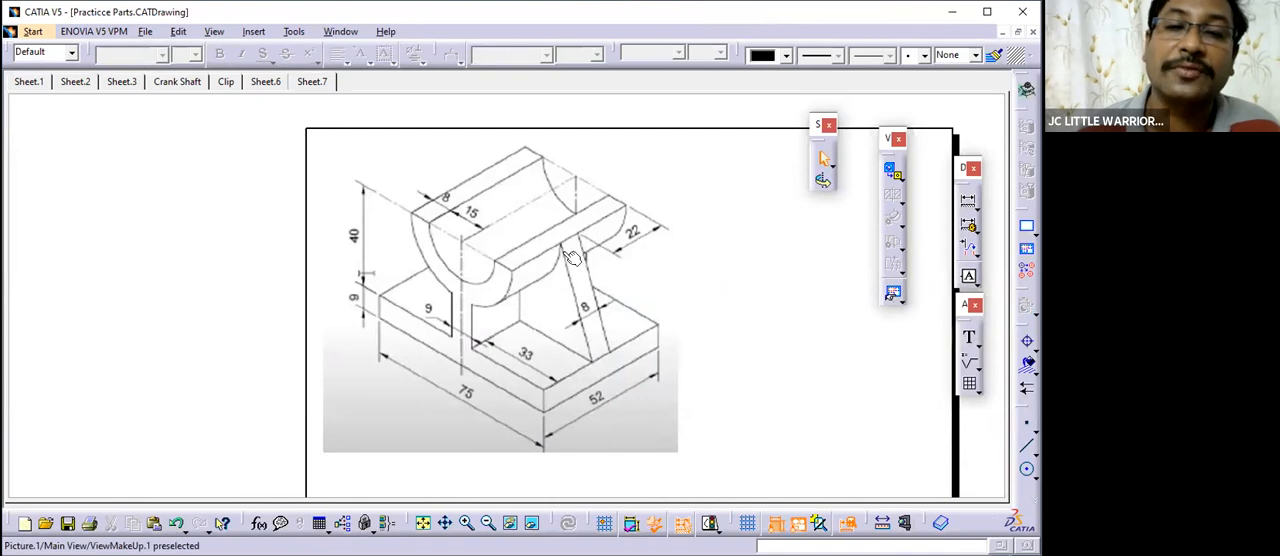
left_click(336, 33)
left_click(731, 302)
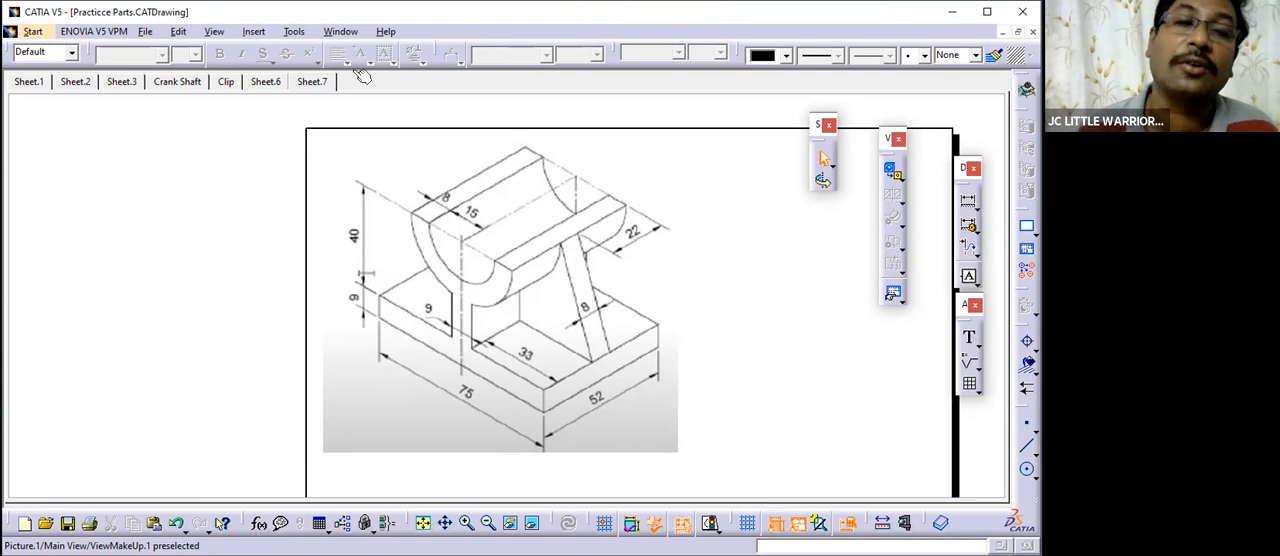
left_click(340, 31)
left_click(360, 153)
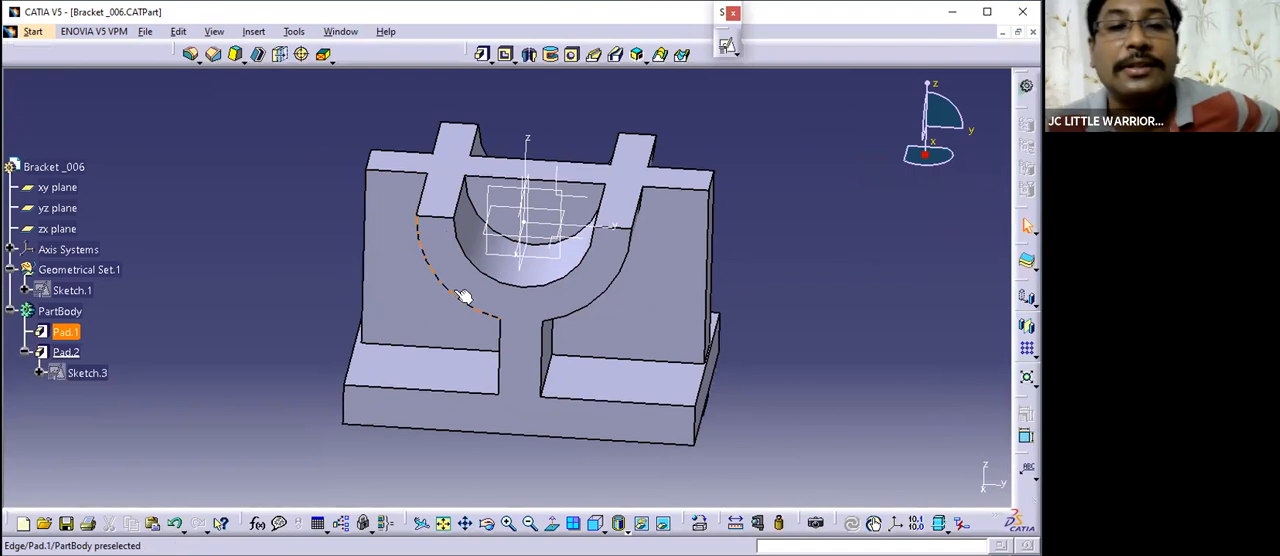
- Examine the padded rib from above, the front and the side, checking how it crosses the saddle, web and base
middle_click_drag(530, 275, 606, 189)
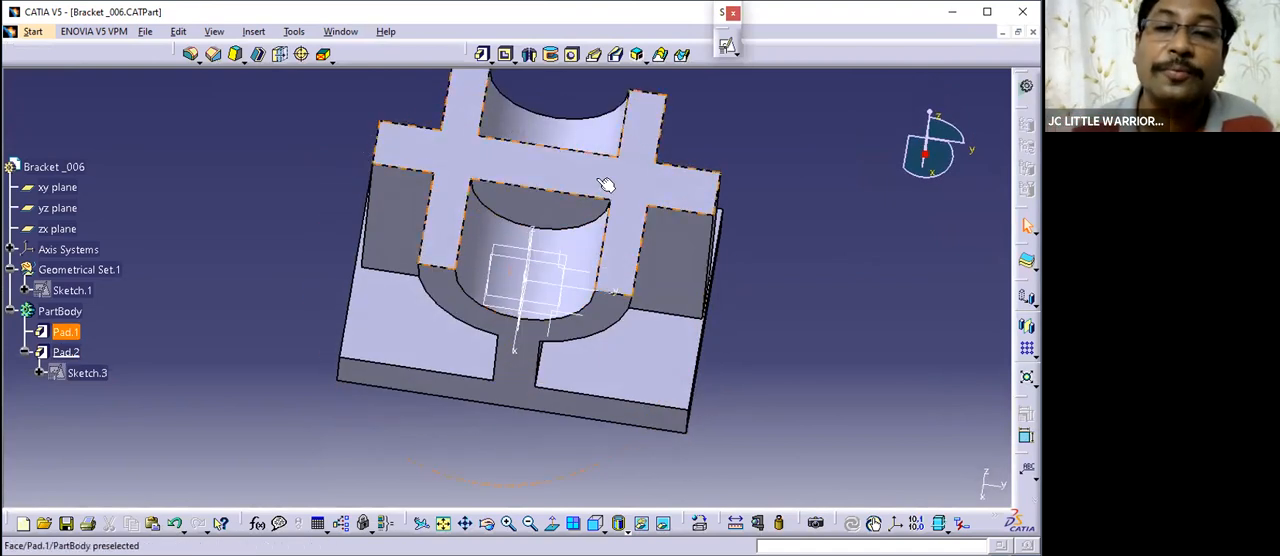
left_click(330, 34)
left_click(251, 107)
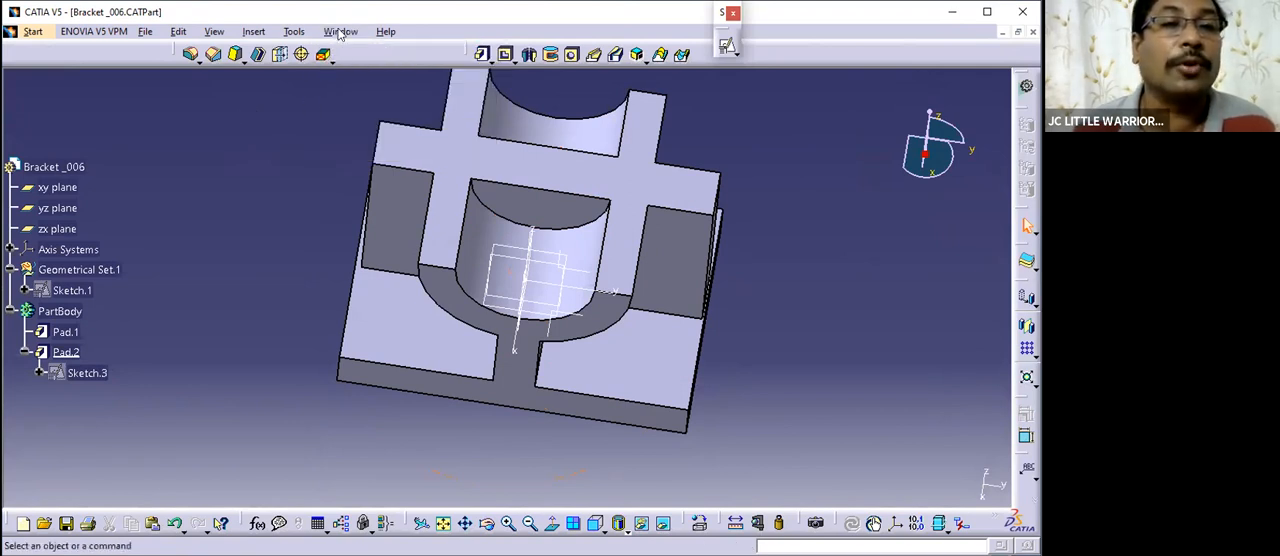
left_click(339, 34)
left_click(262, 140)
middle_click_drag(531, 298, 495, 385)
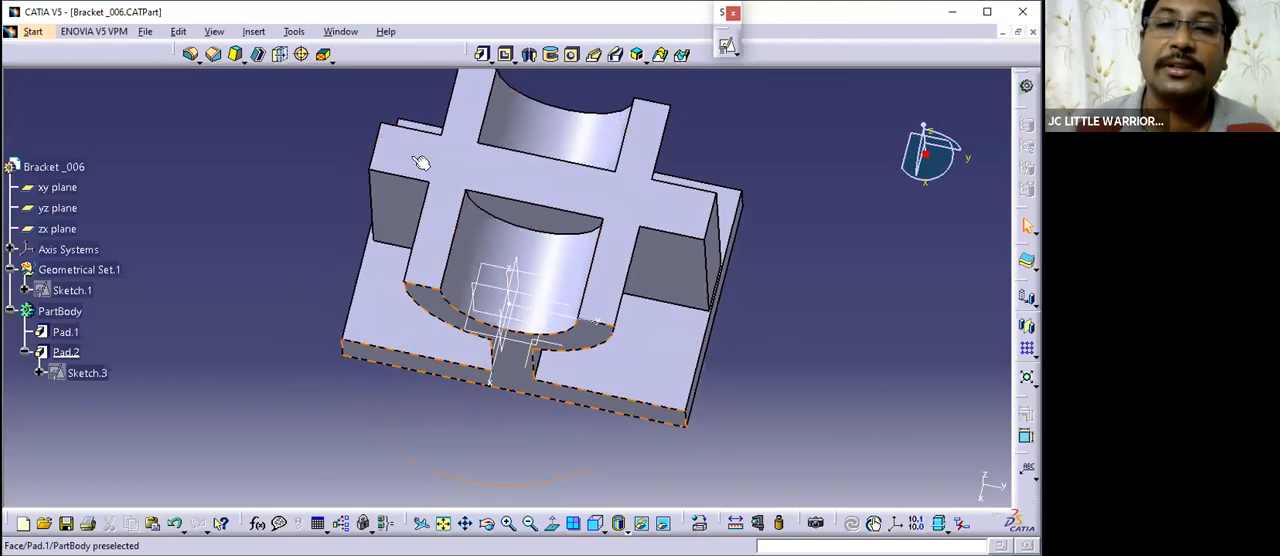
middle_click_drag(646, 349, 603, 251)
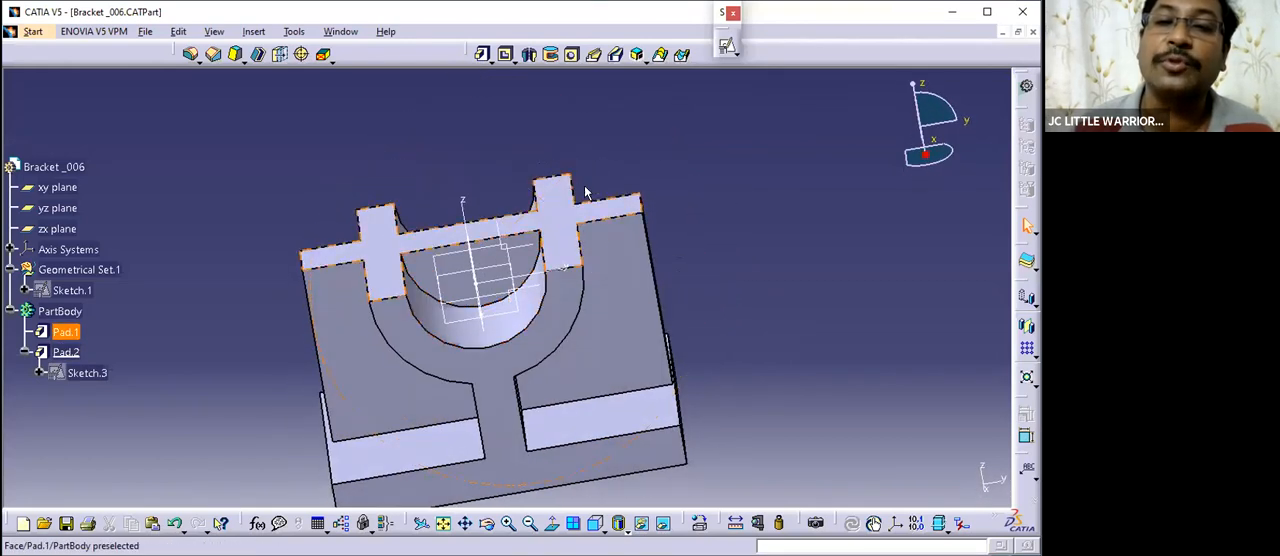
middle_click_drag(651, 337, 560, 214)
middle_click_drag(670, 362, 449, 258)
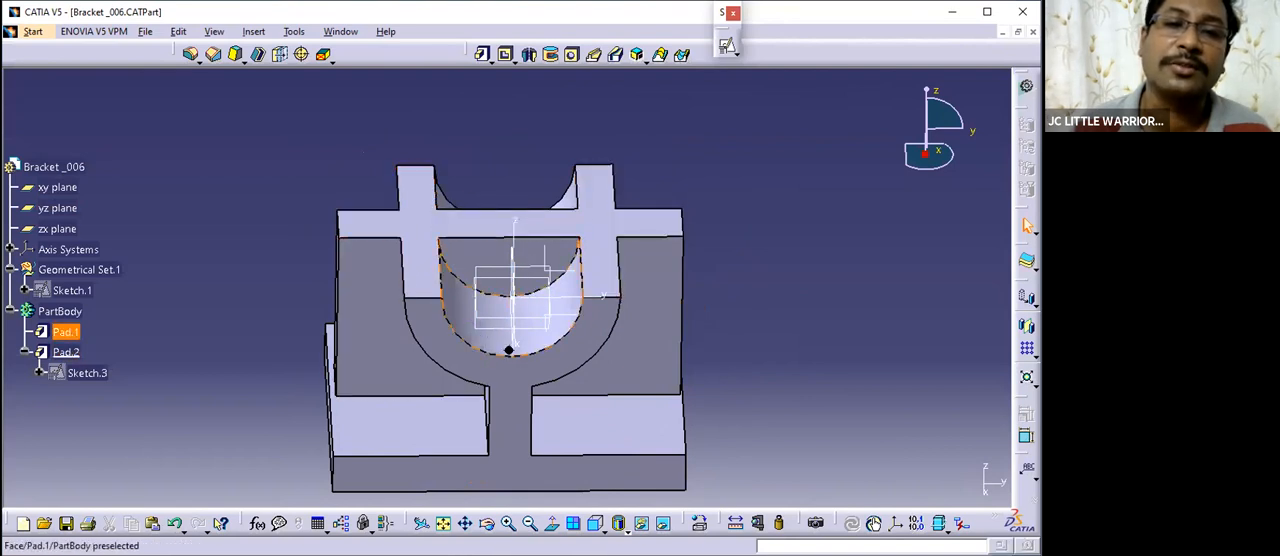
middle_click_drag(509, 350, 480, 283)
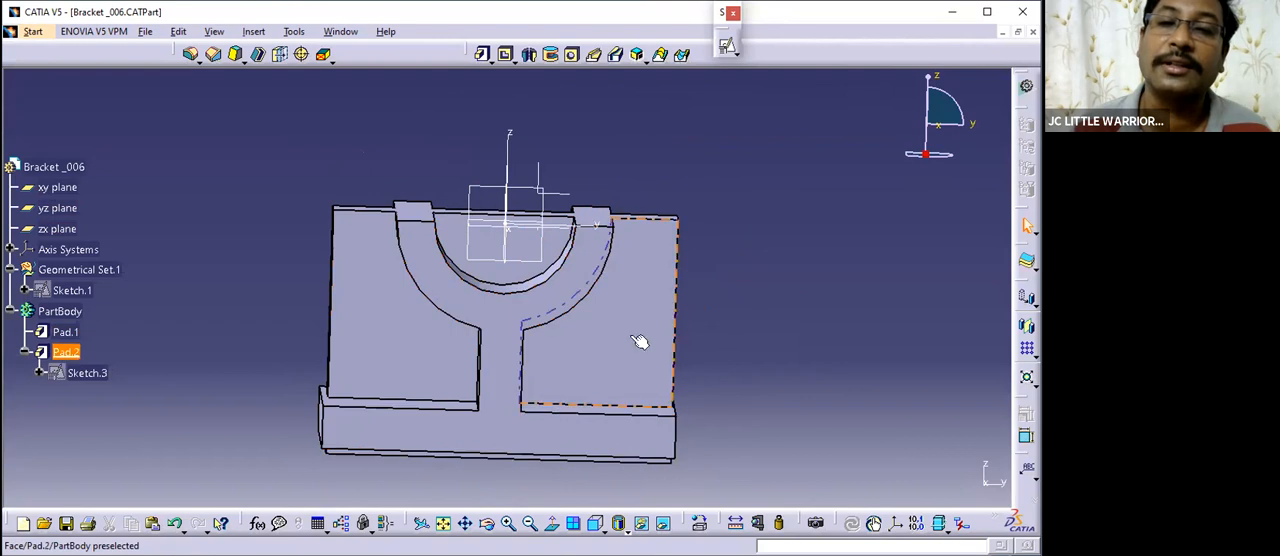
middle_click_drag(601, 315, 806, 297)
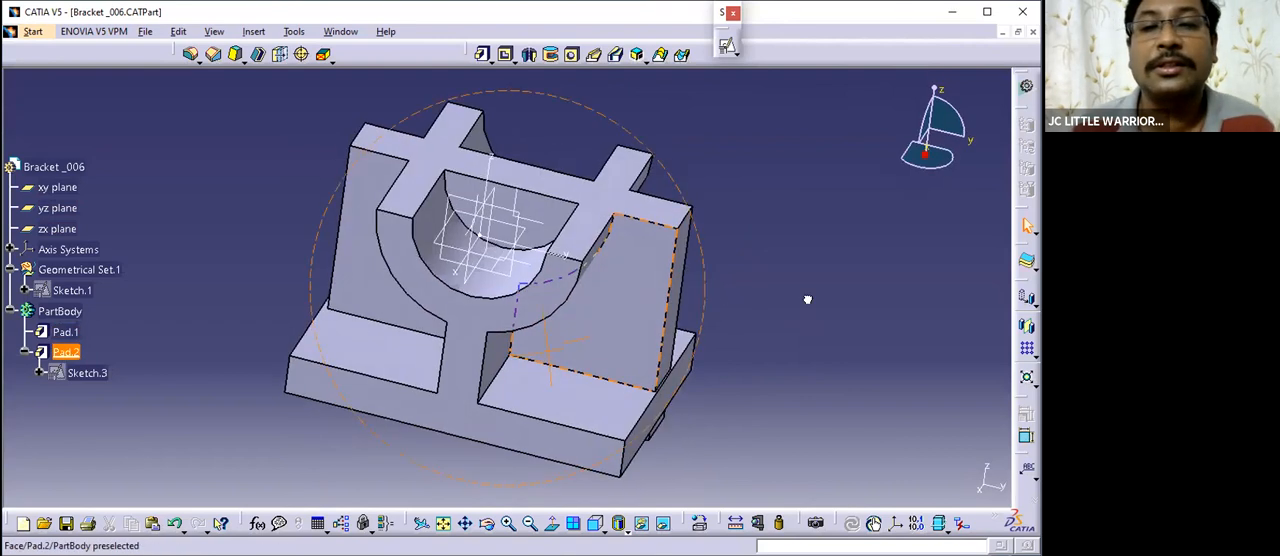
middle_click_drag(740, 257, 628, 274)
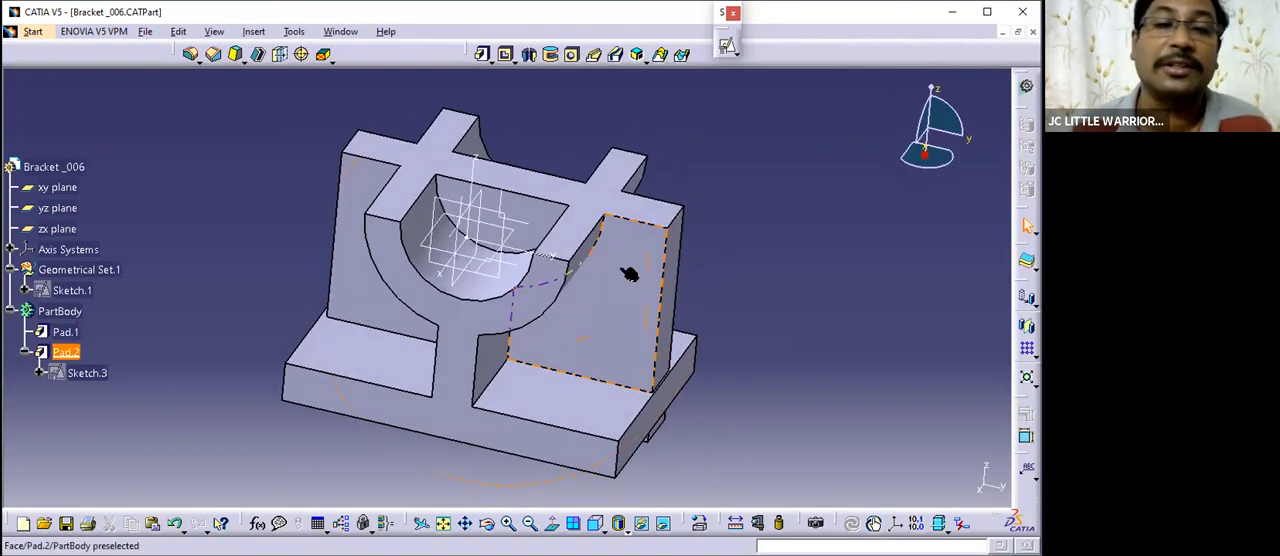
- Open the padded rib's rectangle sketch for editing and check the rib's 22 mm offset in the practice drawing
double_click(87, 372)
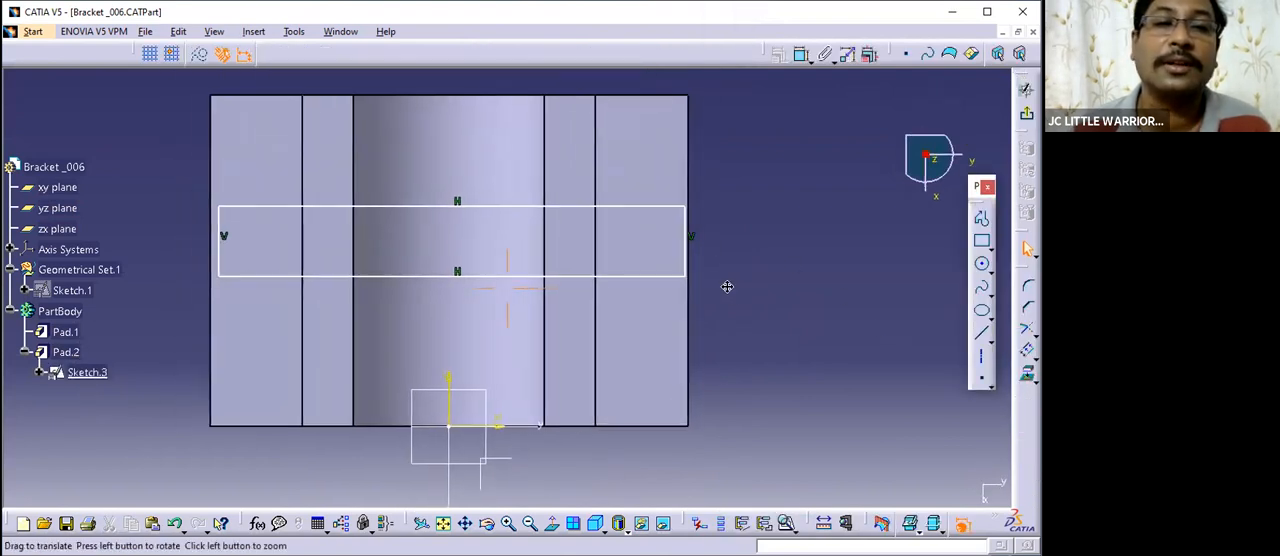
left_click(340, 31)
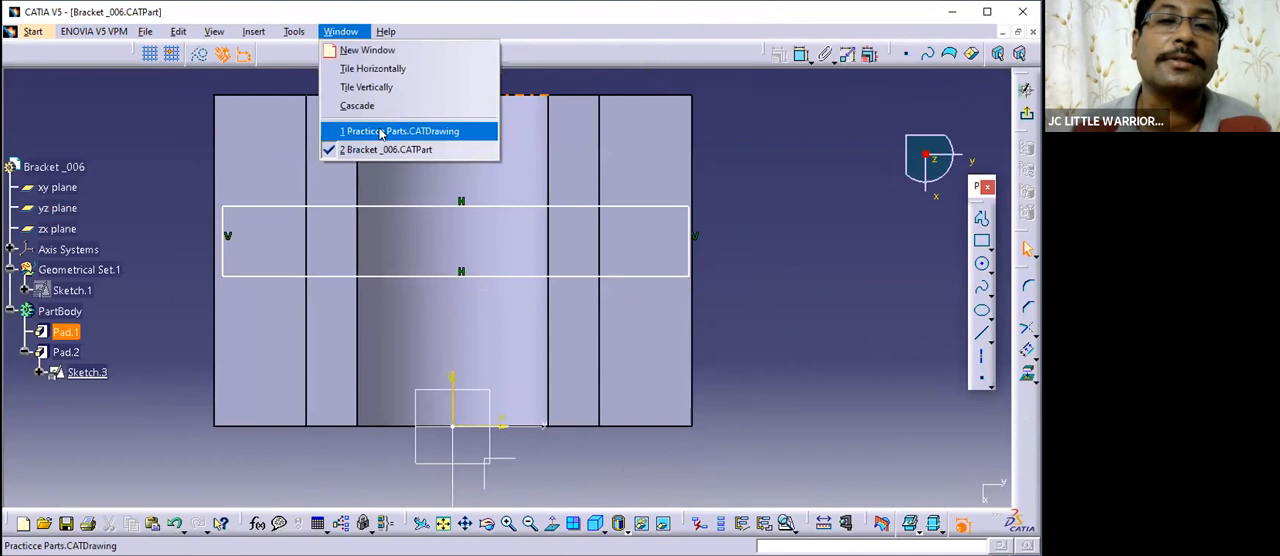
left_click(381, 131)
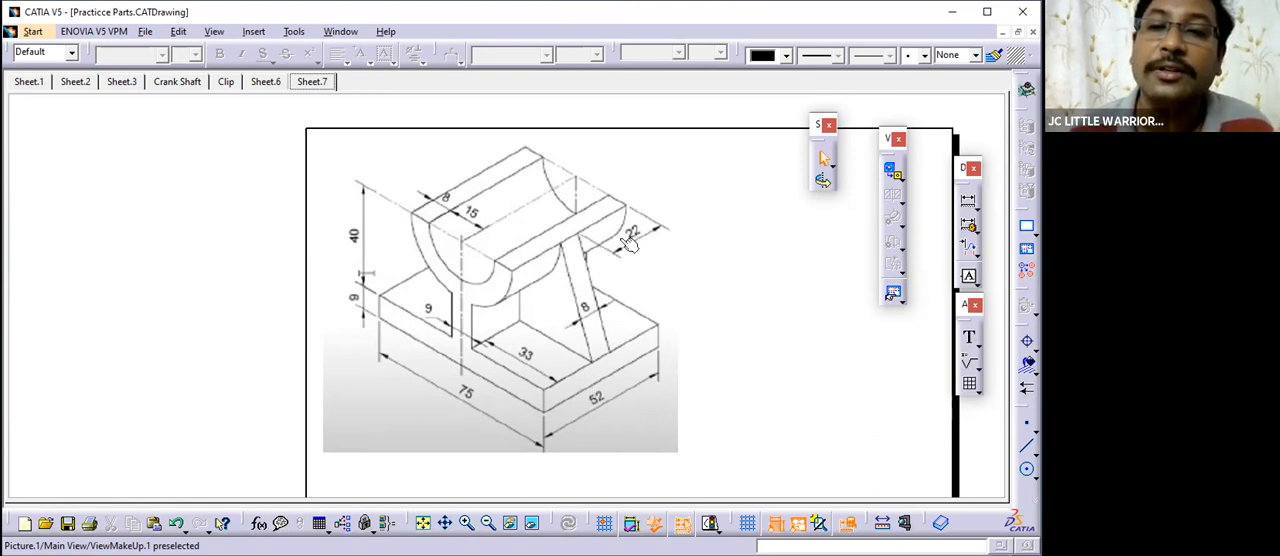
left_click(340, 31)
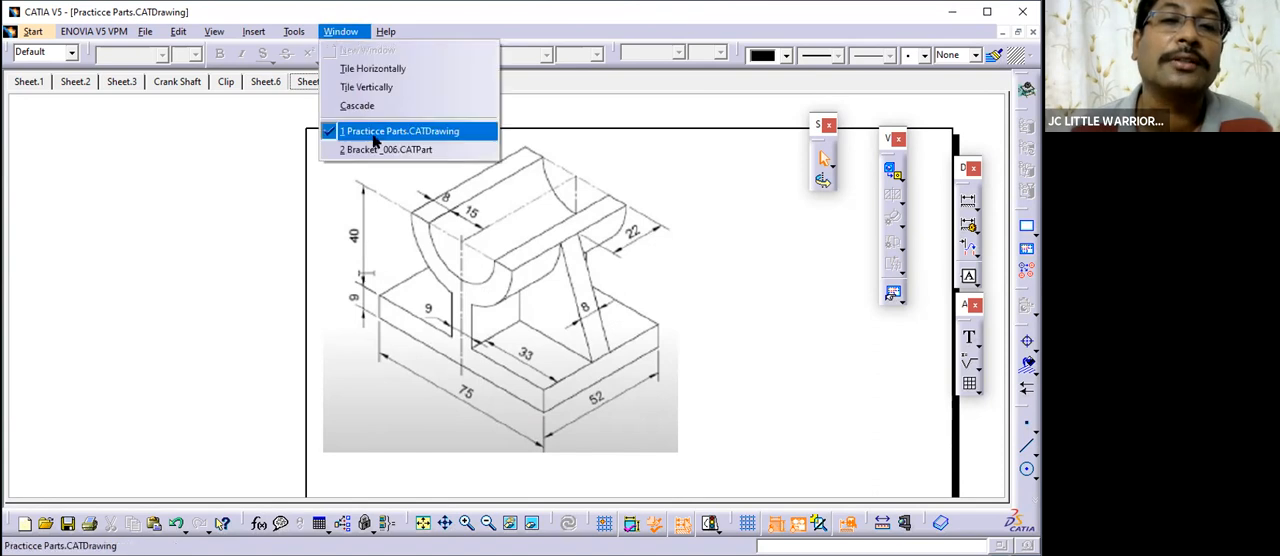
left_click(370, 135)
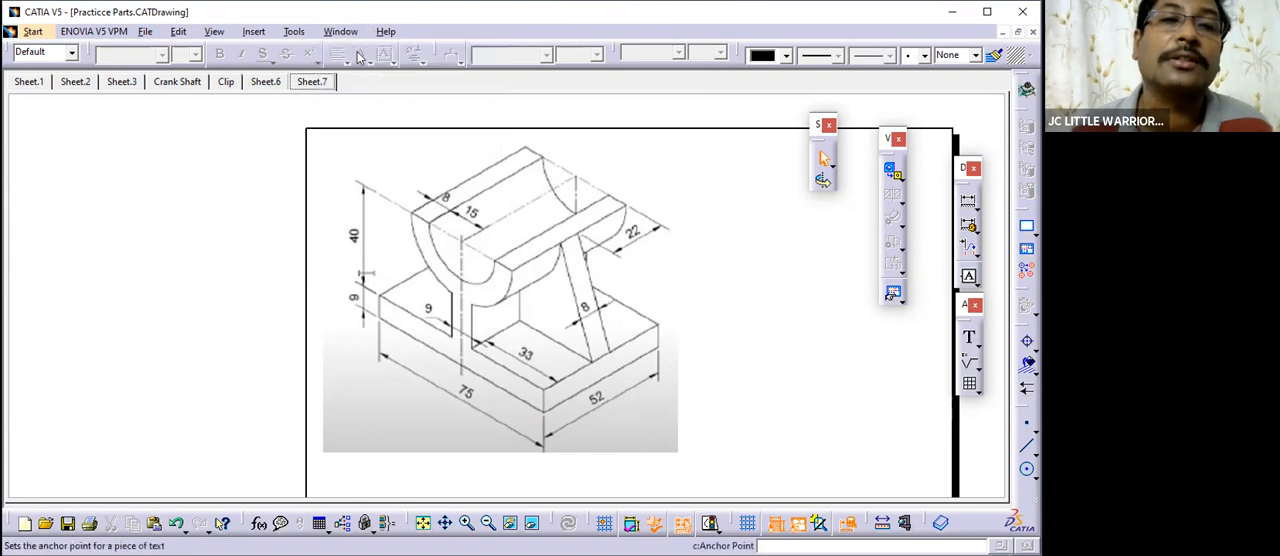
left_click(350, 150)
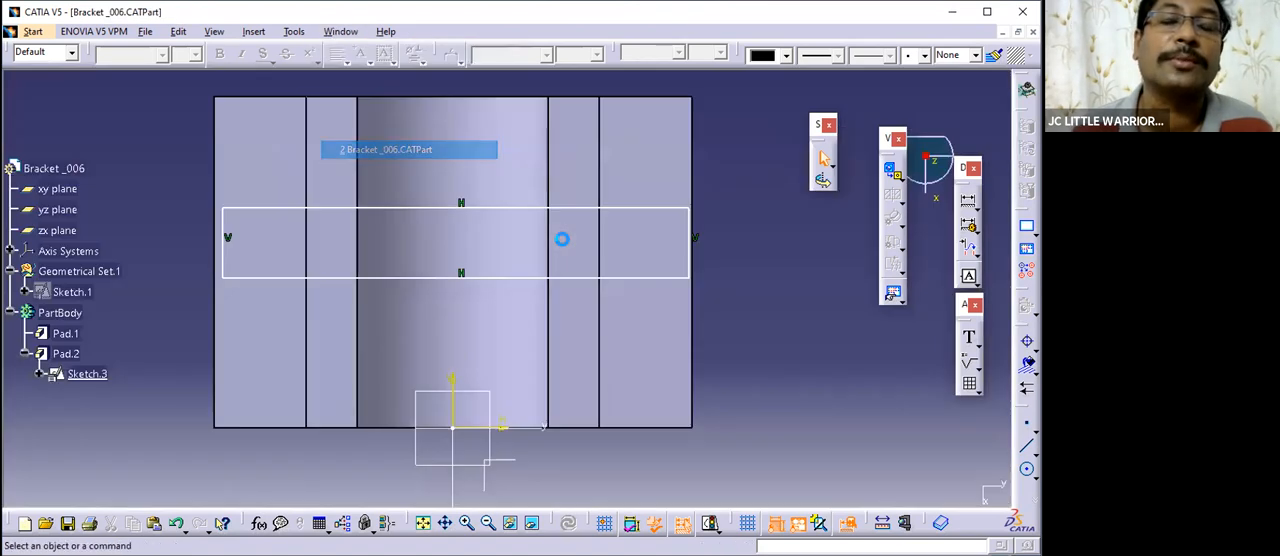
- Project the part's edge farthest from the sketch origin, parallel to the rectangle's long sides, and isolate the projected line
left_click(640, 96)
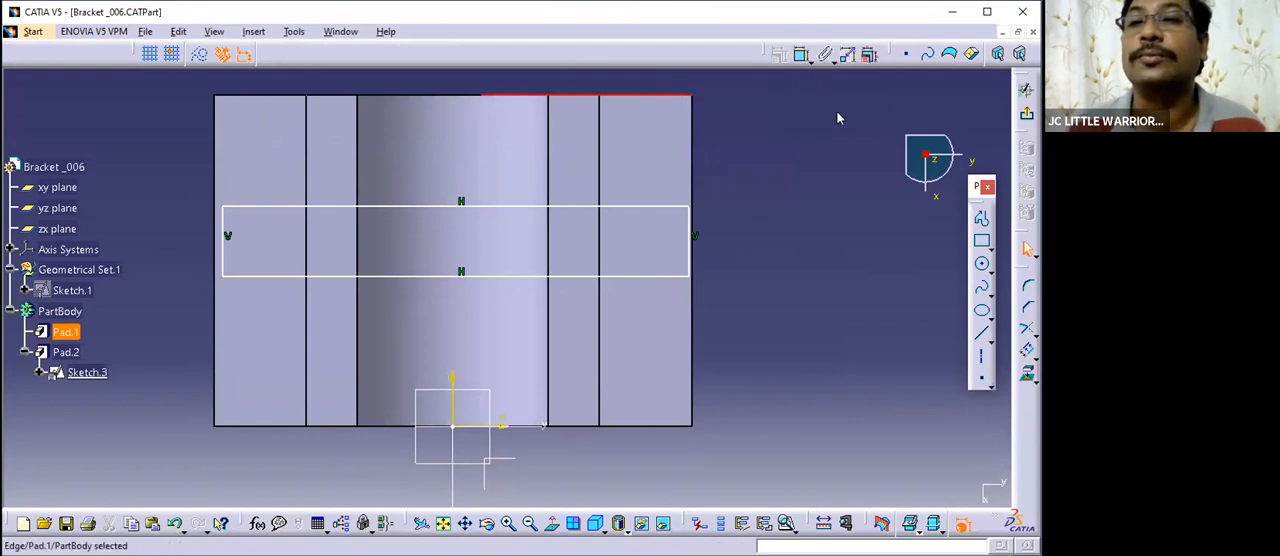
left_click_drag(976, 186, 842, 126)
left_click(1027, 374)
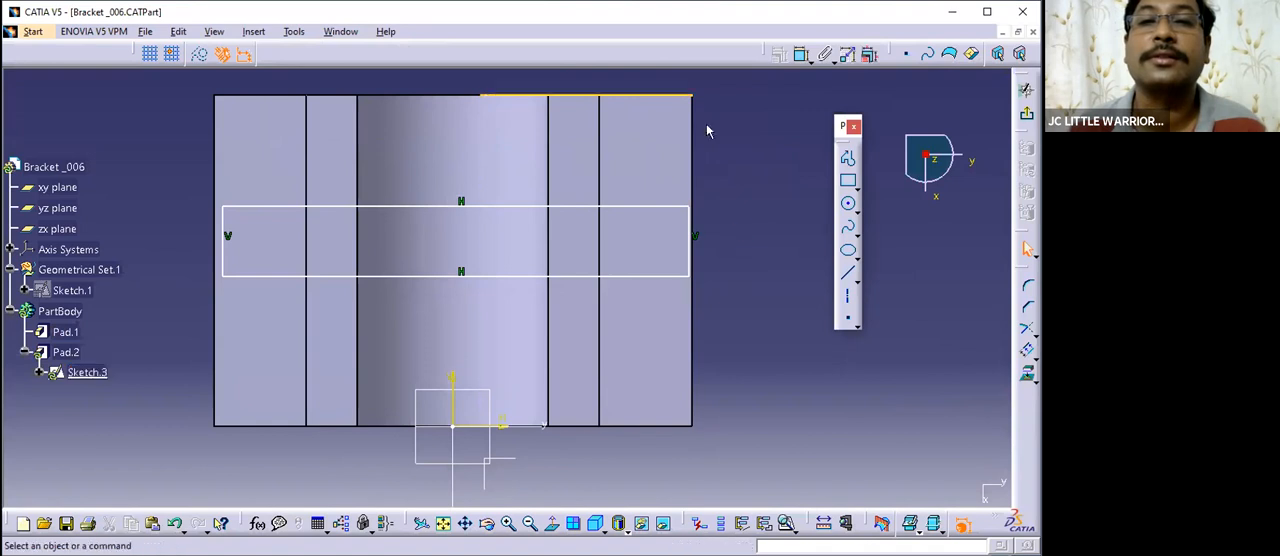
right_click(648, 95)
mouse_move(720, 328)
left_click(775, 391)
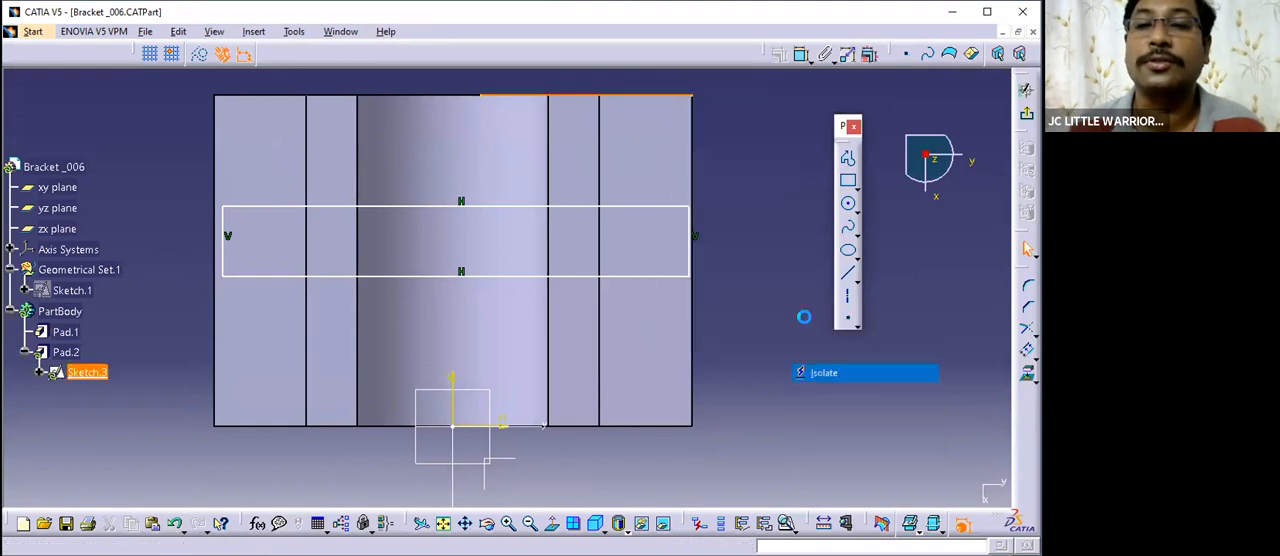
- Dimension the distance between the isolated projected line and the sketch's horizontal axis
left_click(667, 98)
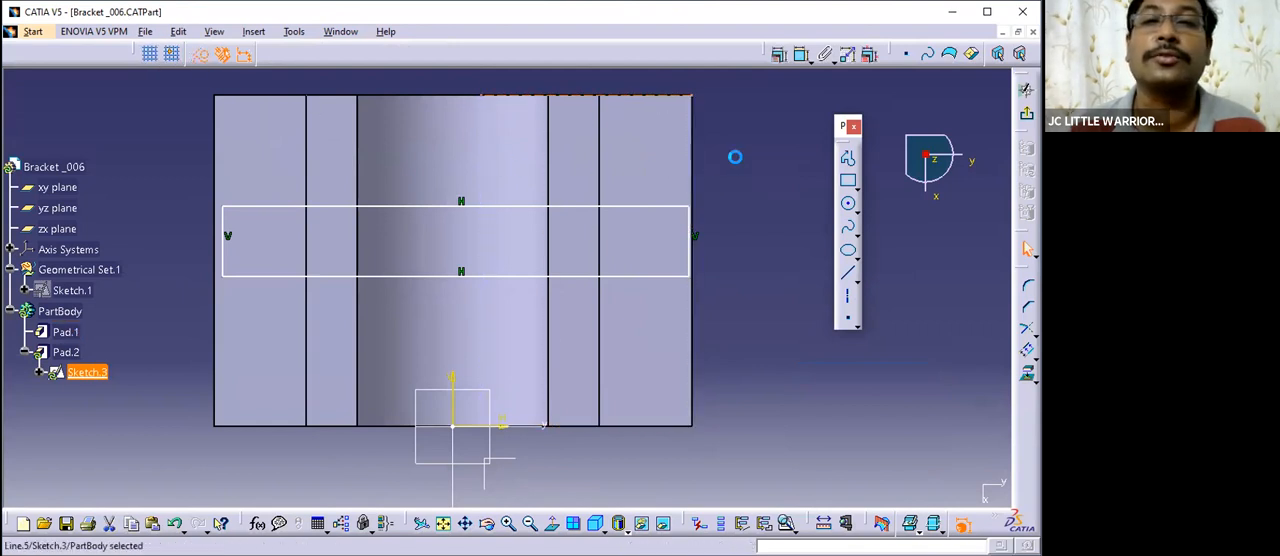
left_click(802, 54)
left_click(646, 97)
left_click(507, 427)
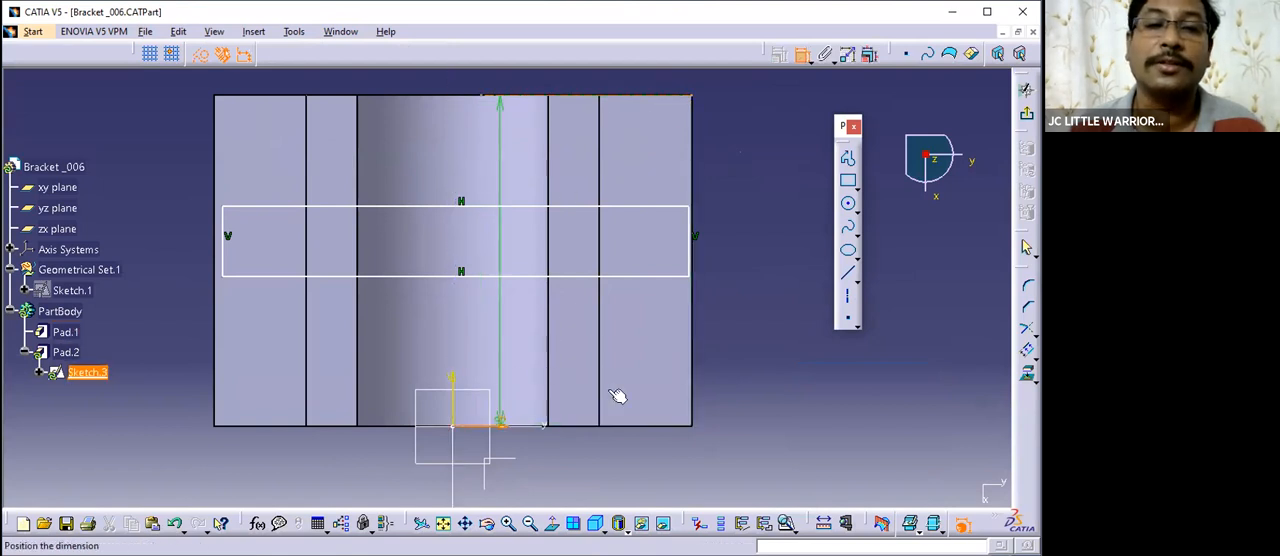
left_click(750, 297)
middle_click_drag(782, 356, 752, 357)
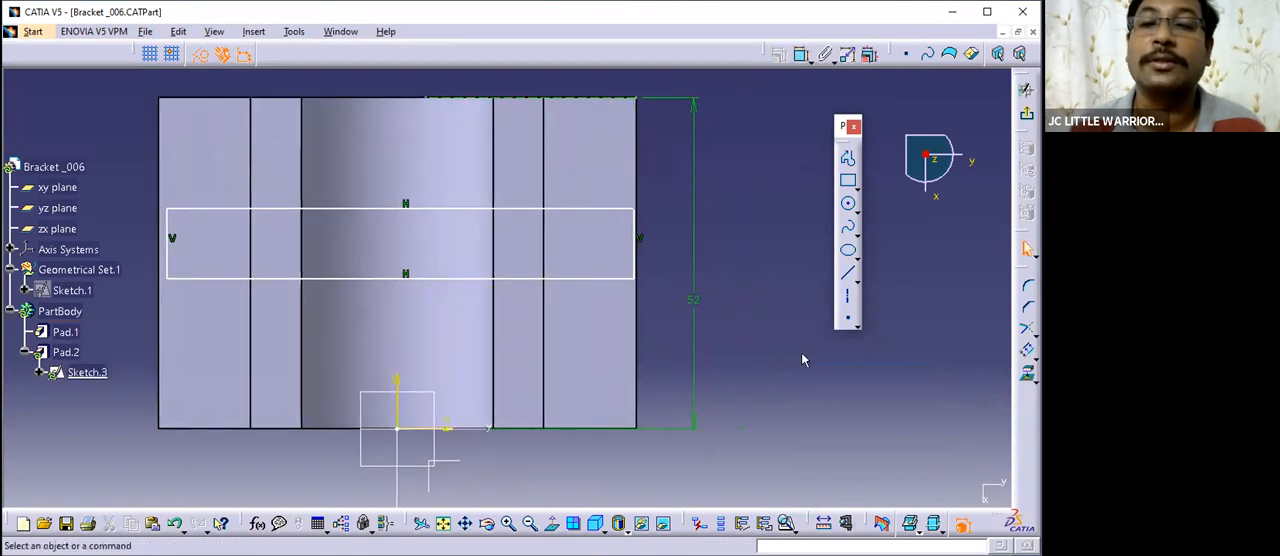
- Dimension the rectangle's nearer long side from the projected line and set the distance to 22 mm
left_click(802, 54)
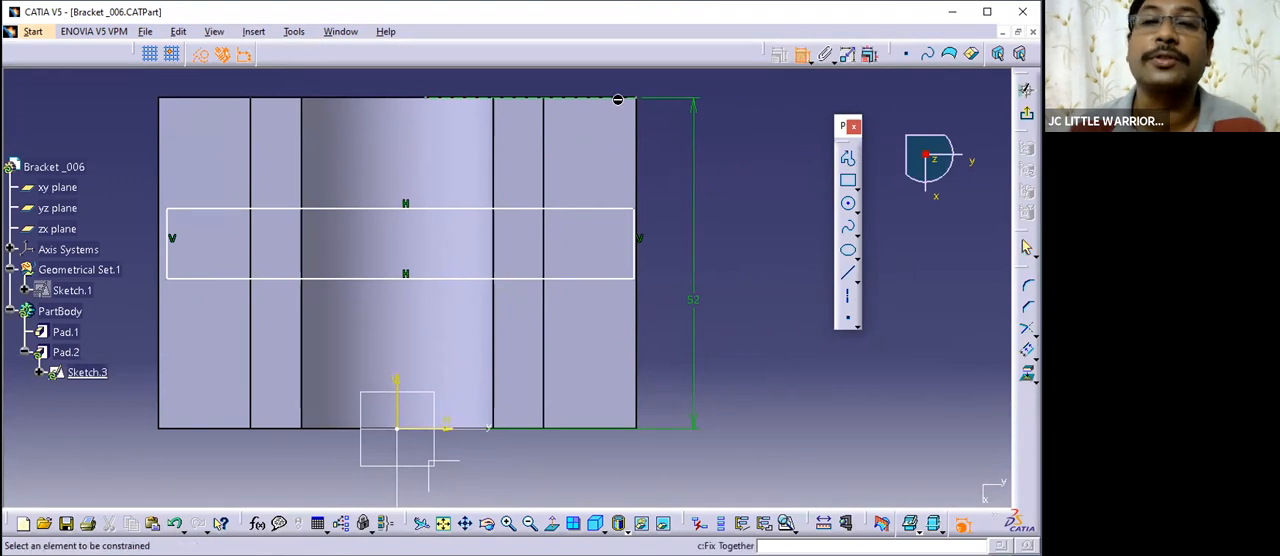
left_click(600, 100)
left_click(594, 208)
left_click(678, 163)
double_click(667, 156)
type("22")
left_click(810, 337)
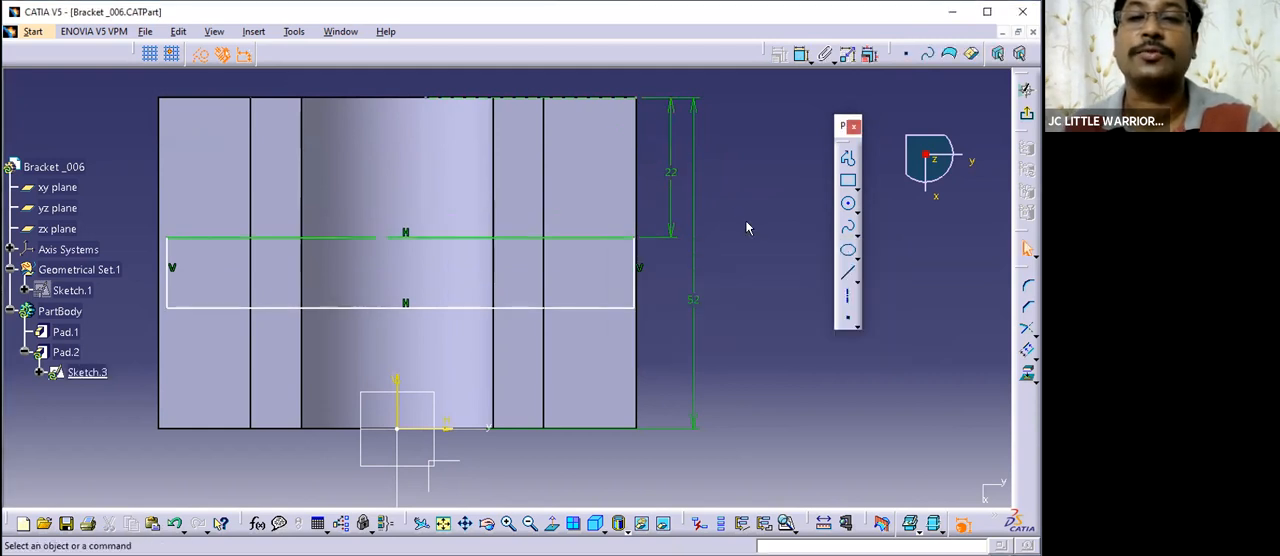
- Check the rib thickness in the practice drawing, and dimension the rectangle's short side at 8 mm
left_click(340, 31)
left_click(406, 128)
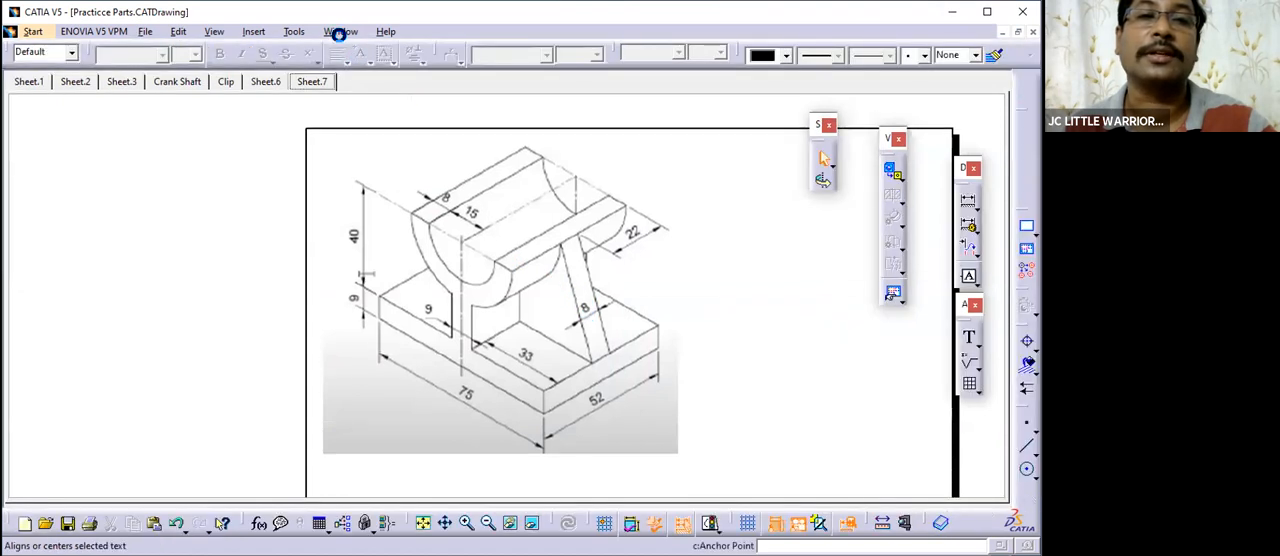
left_click(340, 31)
left_click(406, 151)
middle_click_drag(737, 311, 727, 235)
left_click(802, 55)
left_click(641, 217)
left_click(660, 213)
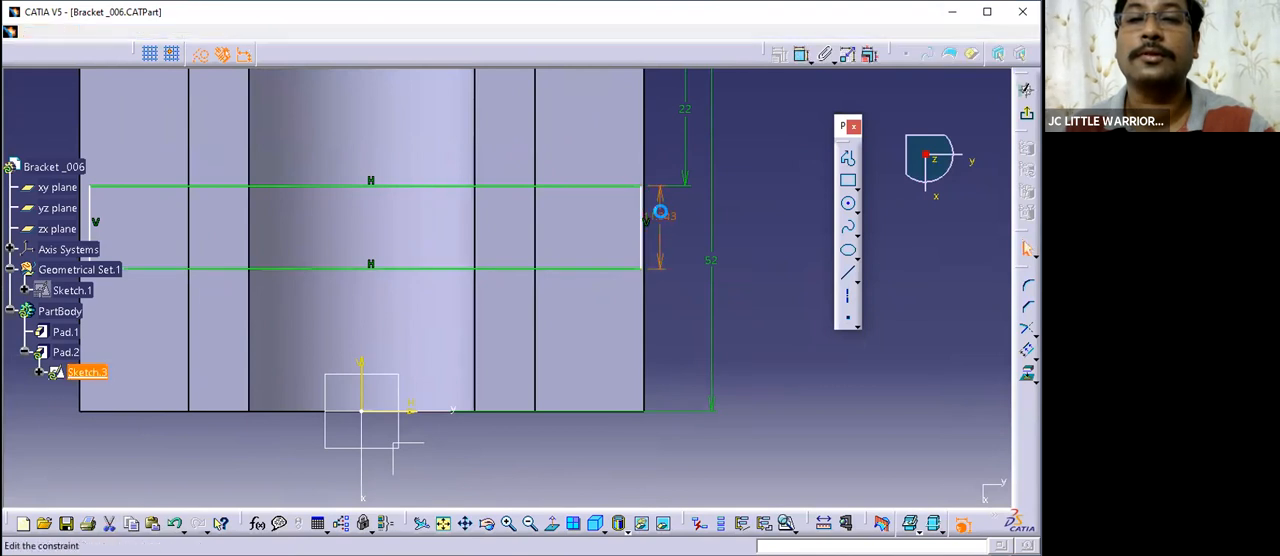
double_click(660, 213)
type("8")
left_click(810, 338)
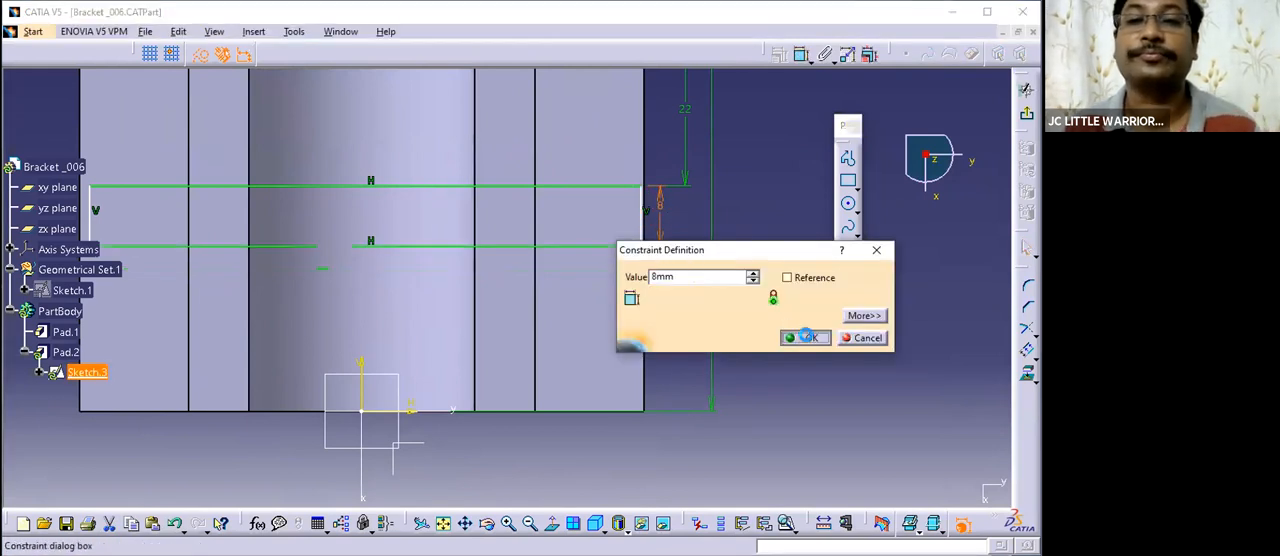
- Project the part's outer side edge next to the rectangle's short side into the sketch and isolate the projected line
left_click(670, 212)
left_click(751, 247)
mouse_move(758, 264)
middle_mouse_down()
mouse_move(763, 221)
mouse_move(733, 267)
middle_mouse_up()
left_click(686, 266)
left_click(848, 181)
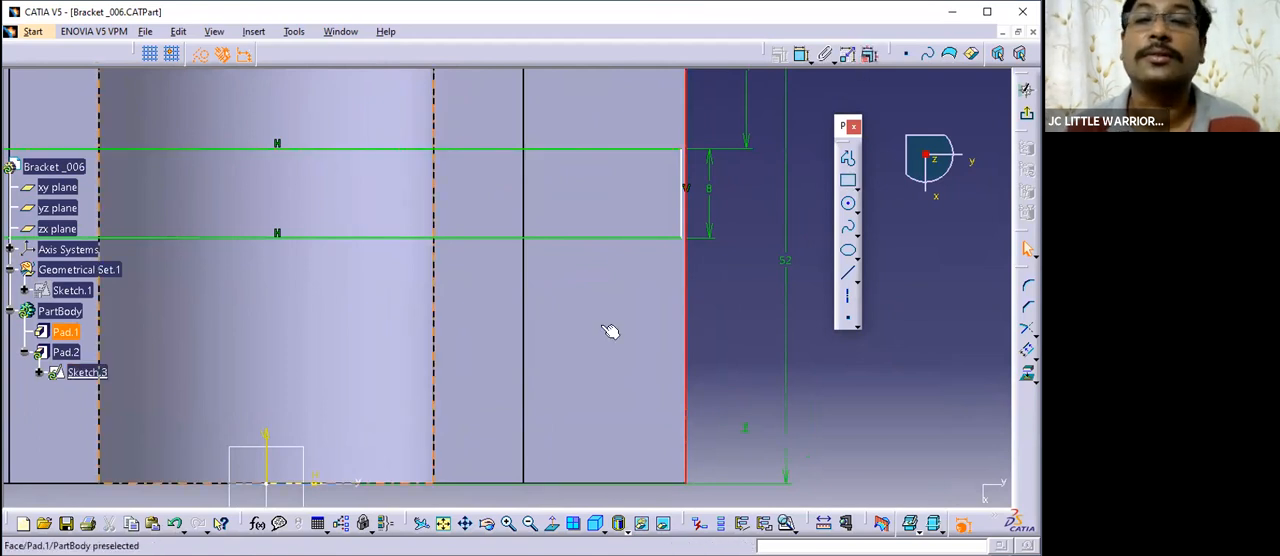
left_click(1027, 372)
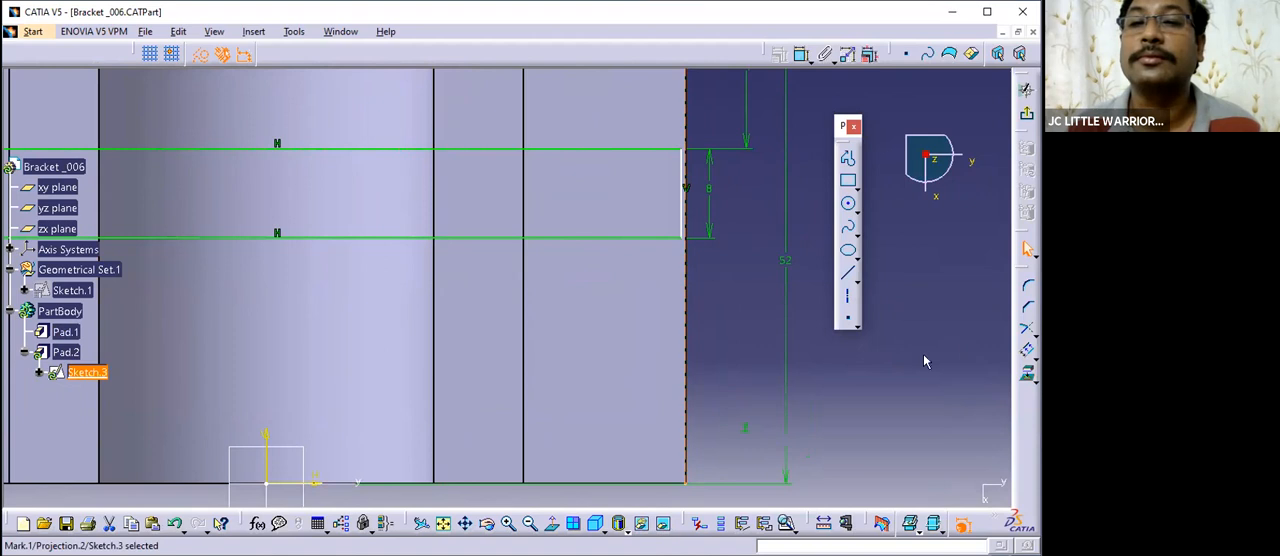
left_click(824, 371)
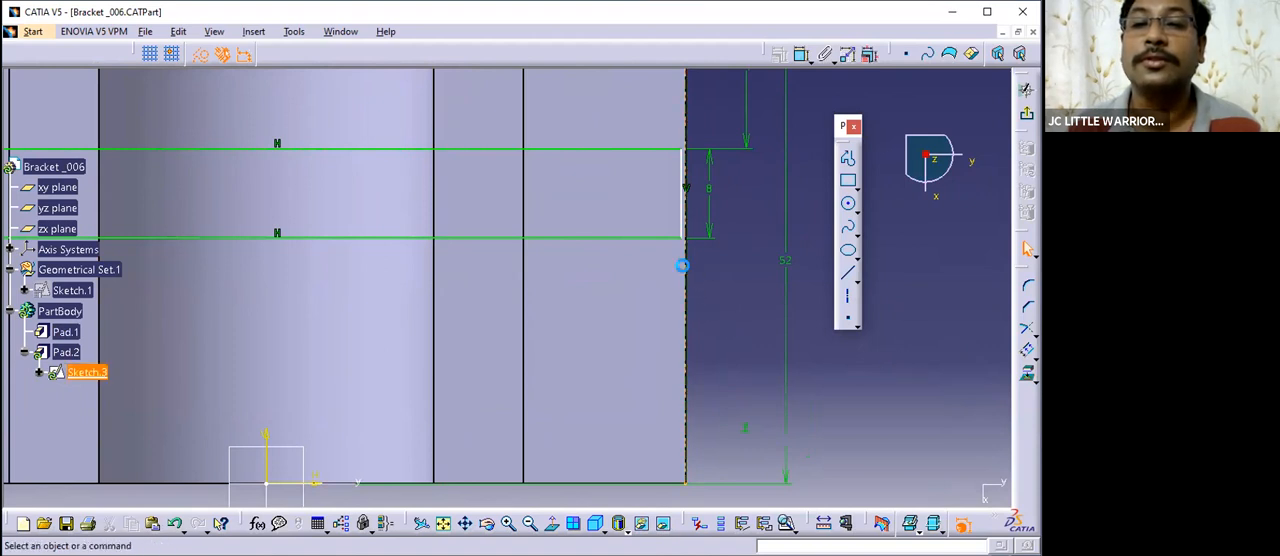
right_click(685, 267)
mouse_move(812, 500)
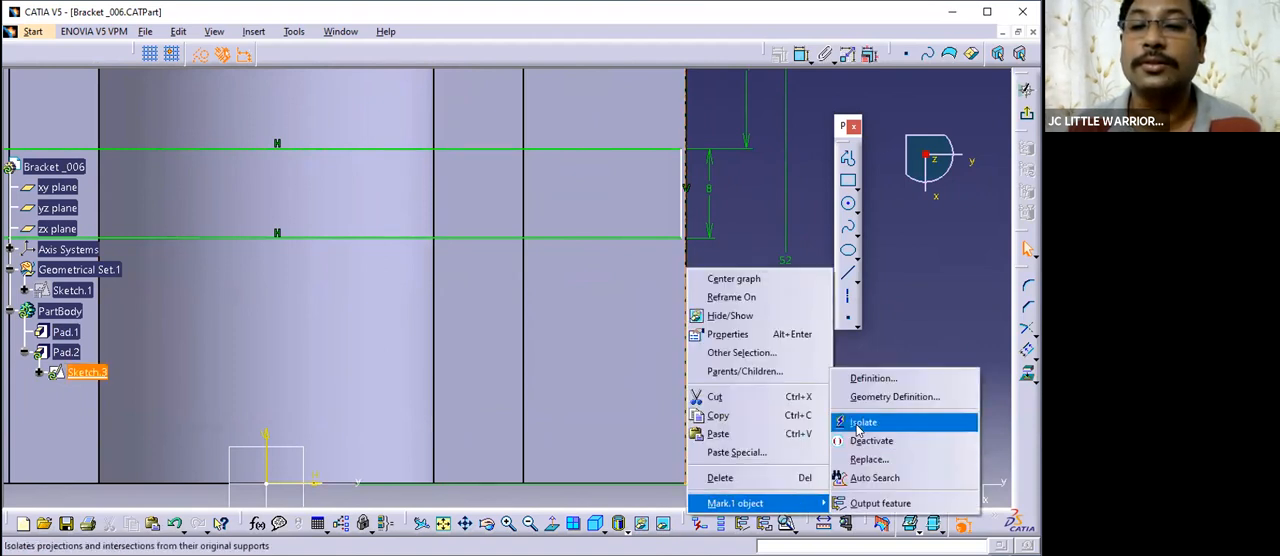
left_click(858, 420)
middle_click_drag(867, 357, 852, 397)
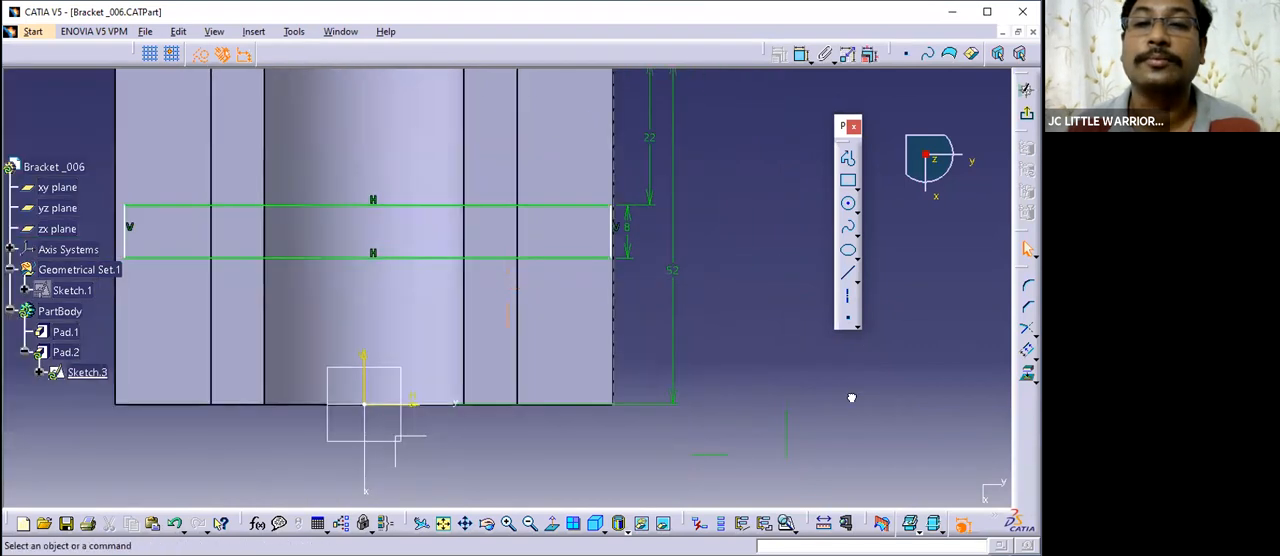
- Dimension the distance between the isolated side line and the sketch's vertical axis
left_click(801, 55)
left_click(612, 320)
left_click(363, 355)
left_click(530, 447)
middle_click_drag(698, 357, 713, 231)
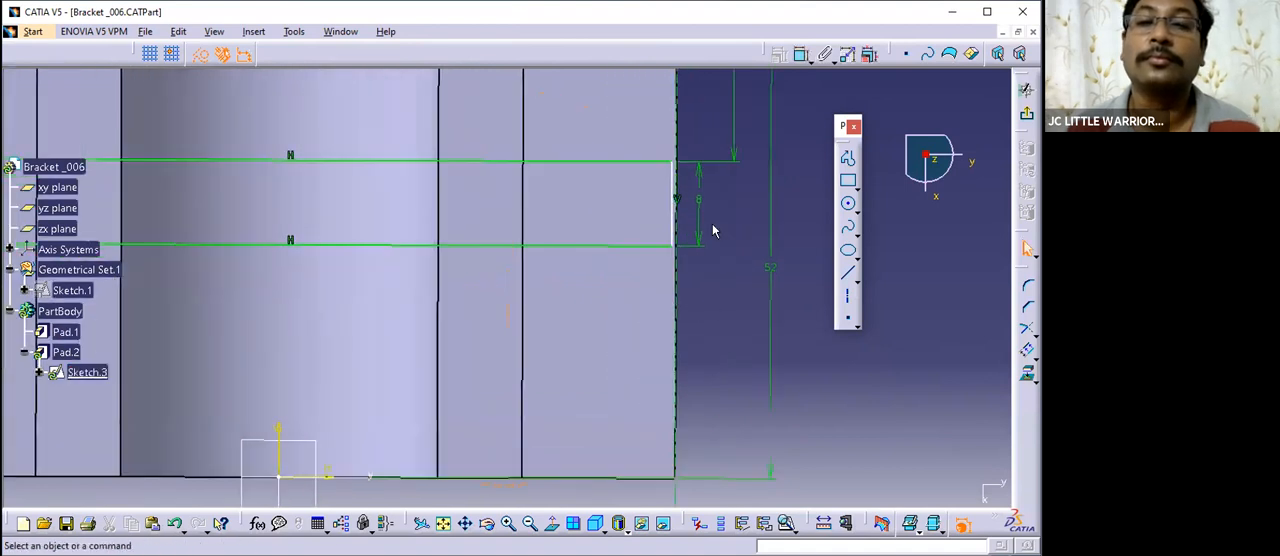
- Constrain the rectangle's adjacent short side to be coincident with the isolated side line
left_click(675, 194)
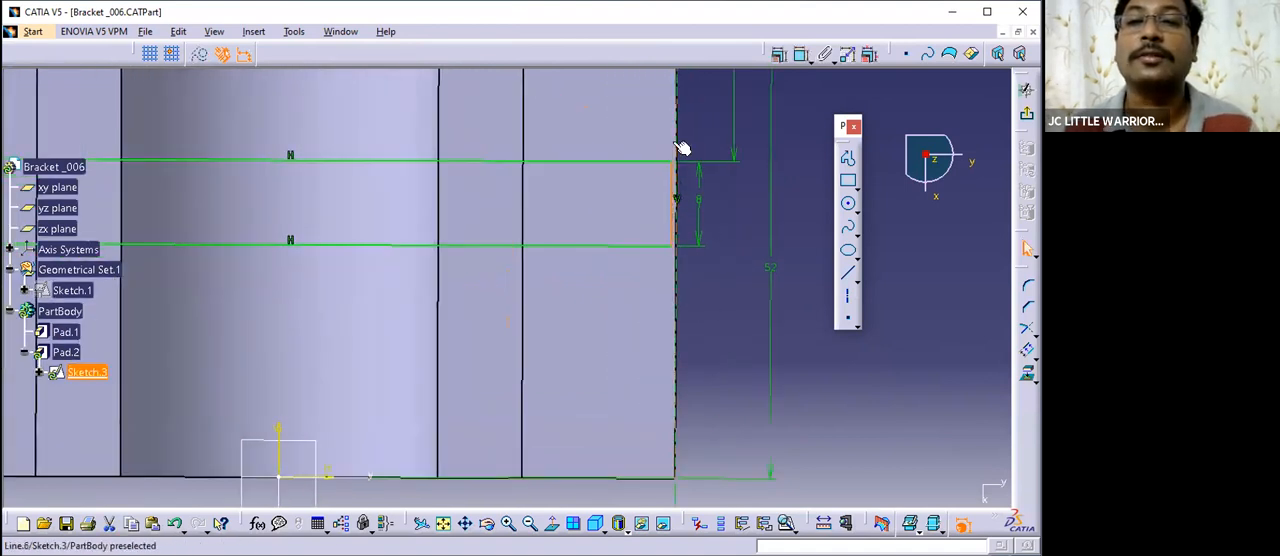
left_click(779, 54)
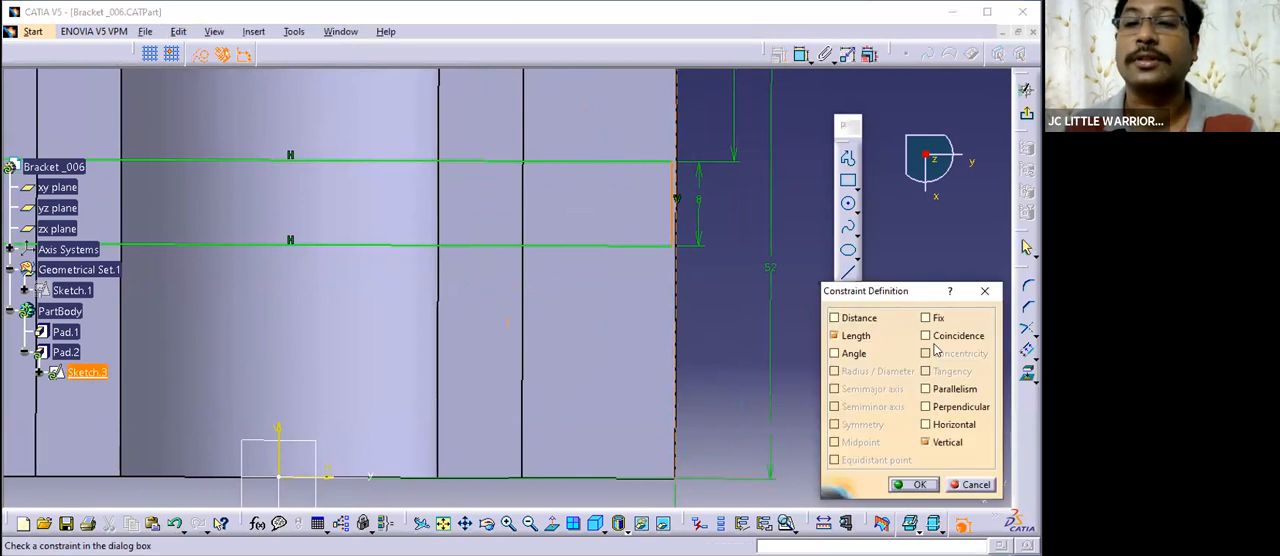
left_click(926, 336)
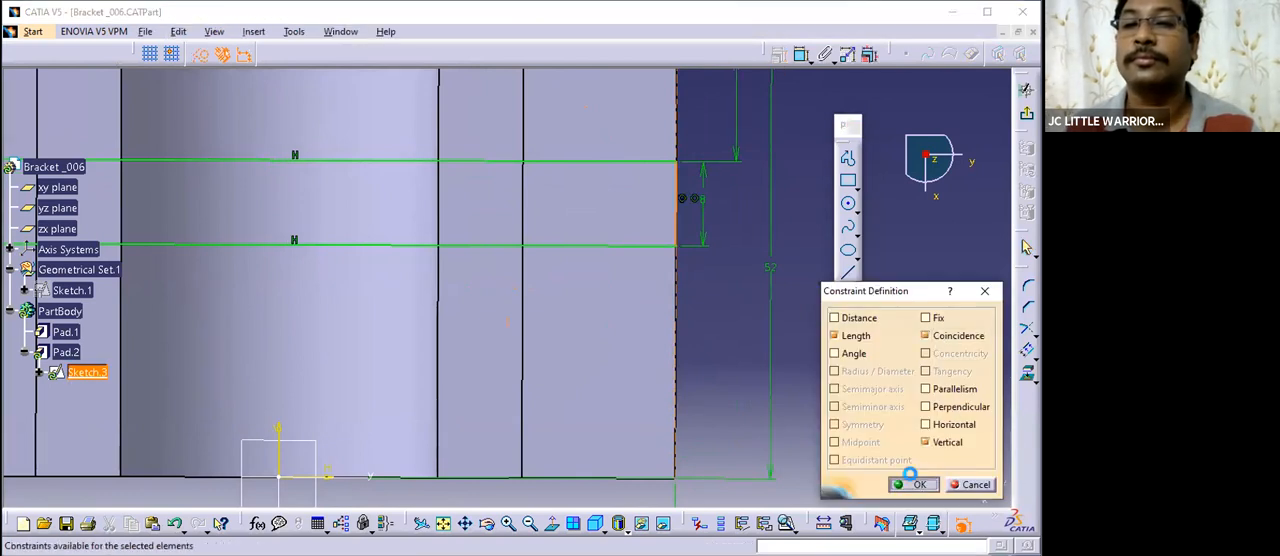
left_click(914, 484)
- View the sketch plane straight on and mirror the constrained short side about the sketch's vertical axis
mouse_move(737, 291)
middle_mouse_down()
mouse_move(597, 363)
mouse_move(719, 332)
mouse_move(708, 284)
middle_mouse_up()
mouse_move(227, 262)
middle_mouse_down()
mouse_move(266, 271)
mouse_move(330, 370)
mouse_move(308, 248)
middle_mouse_up()
left_click(551, 524)
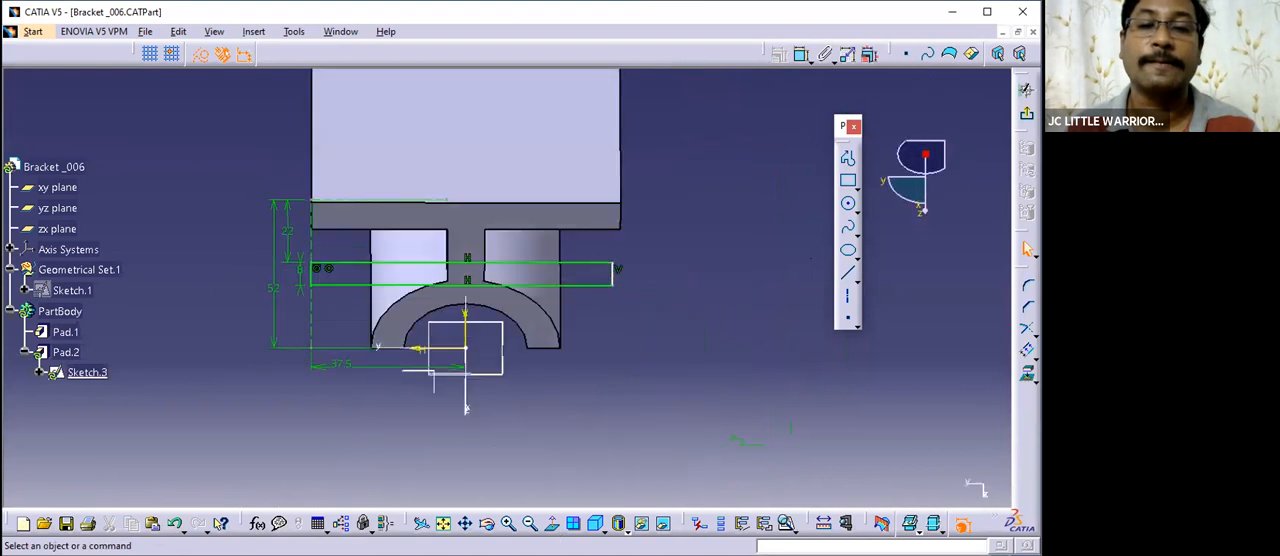
mouse_move(465, 408)
middle_mouse_down()
mouse_move(745, 410)
mouse_move(692, 381)
mouse_move(651, 277)
middle_mouse_up()
left_click(652, 256)
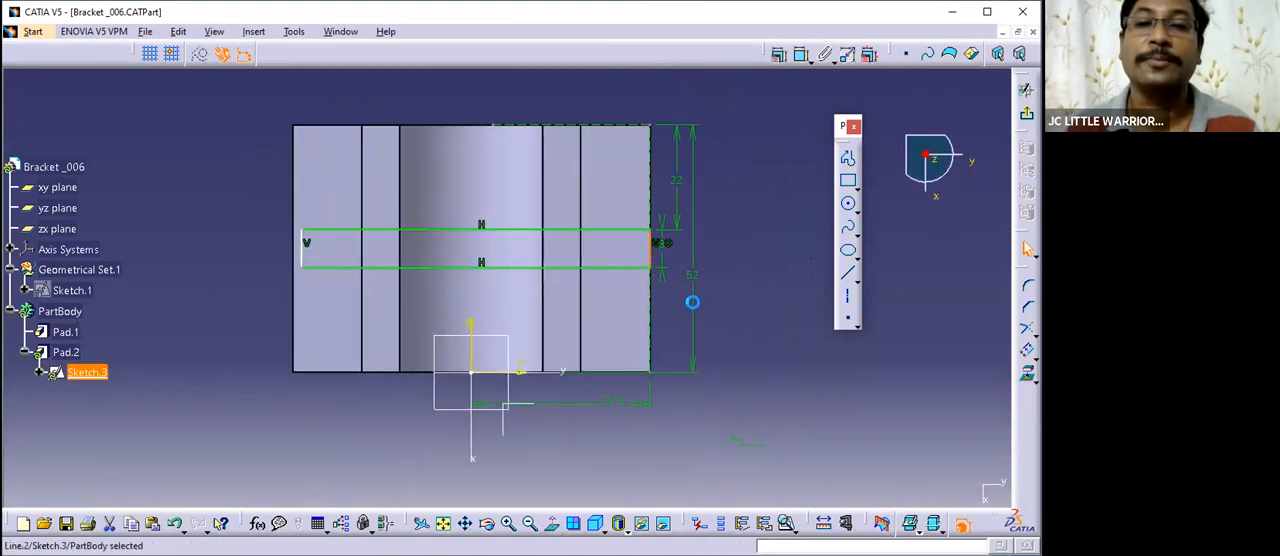
left_click(1036, 355)
left_click(923, 359)
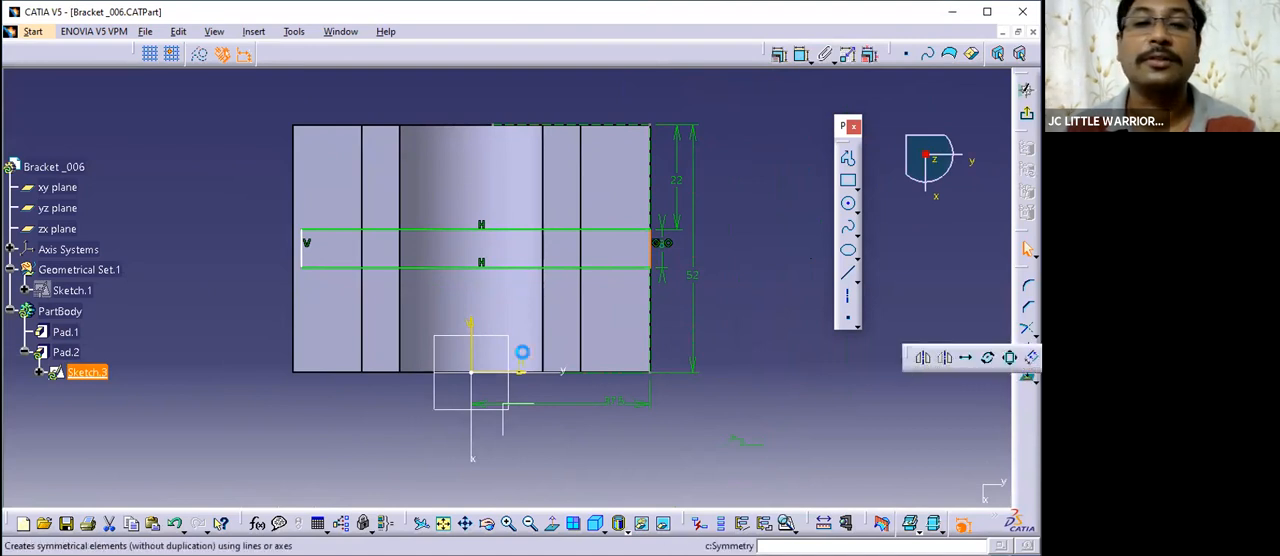
left_click(469, 326)
- Delete the rectangle's original short side lying just inside the mirrored line
middle_click_drag(266, 287, 300, 268)
scroll(300, 268, "up", 1)
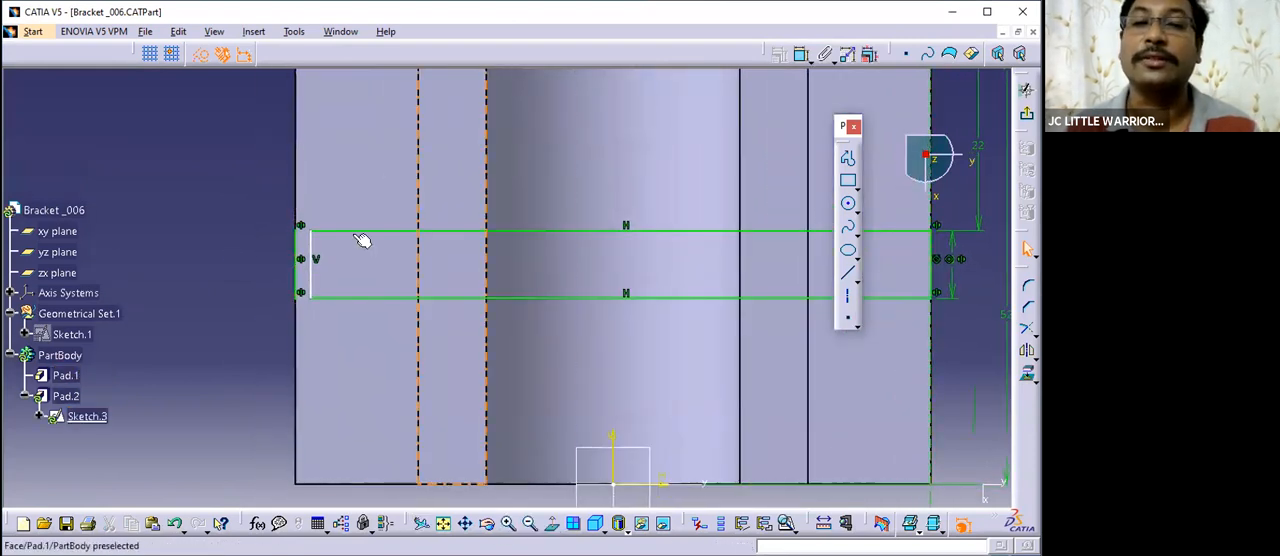
right_click(312, 250)
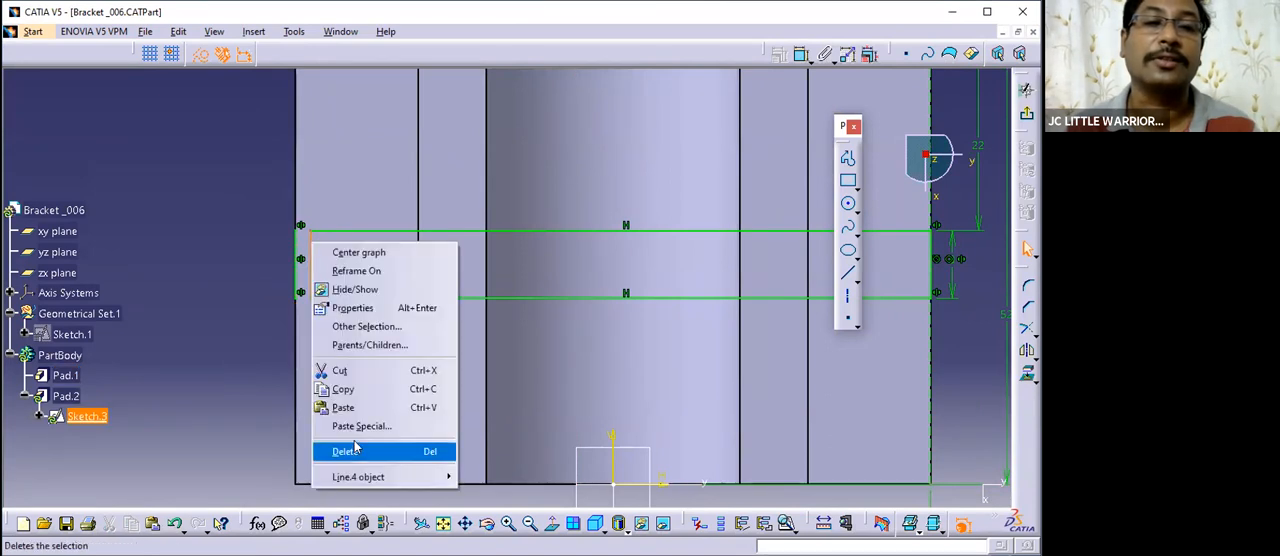
left_click(345, 451)
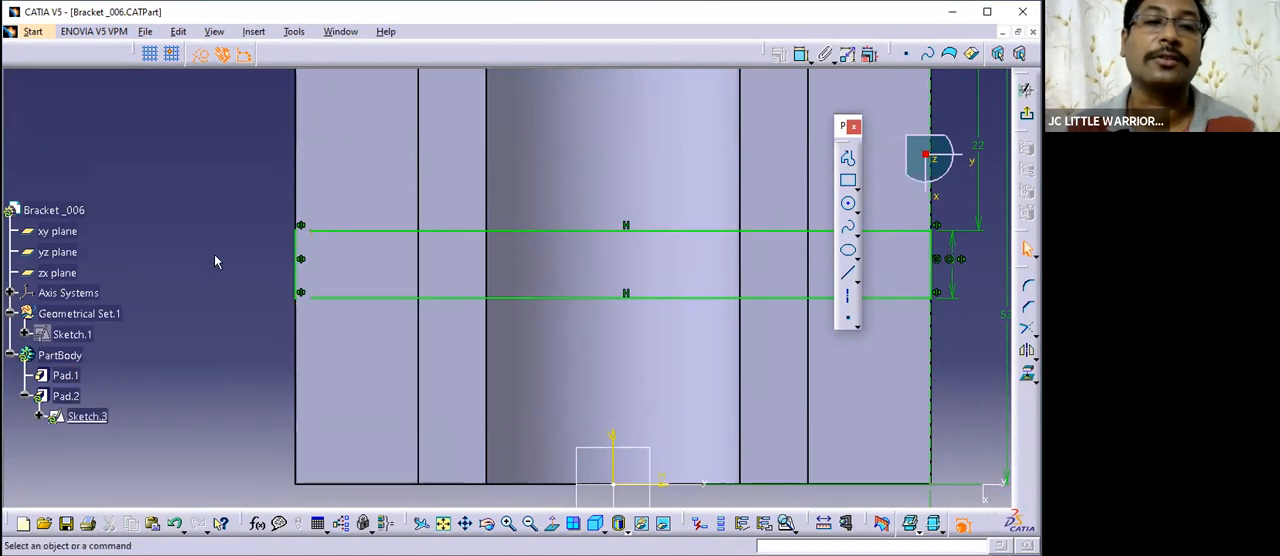
- Trim both long sides of the rectangle to meet the mirrored short side, closing the profile at its corners
left_click(1027, 328)
left_click(371, 237)
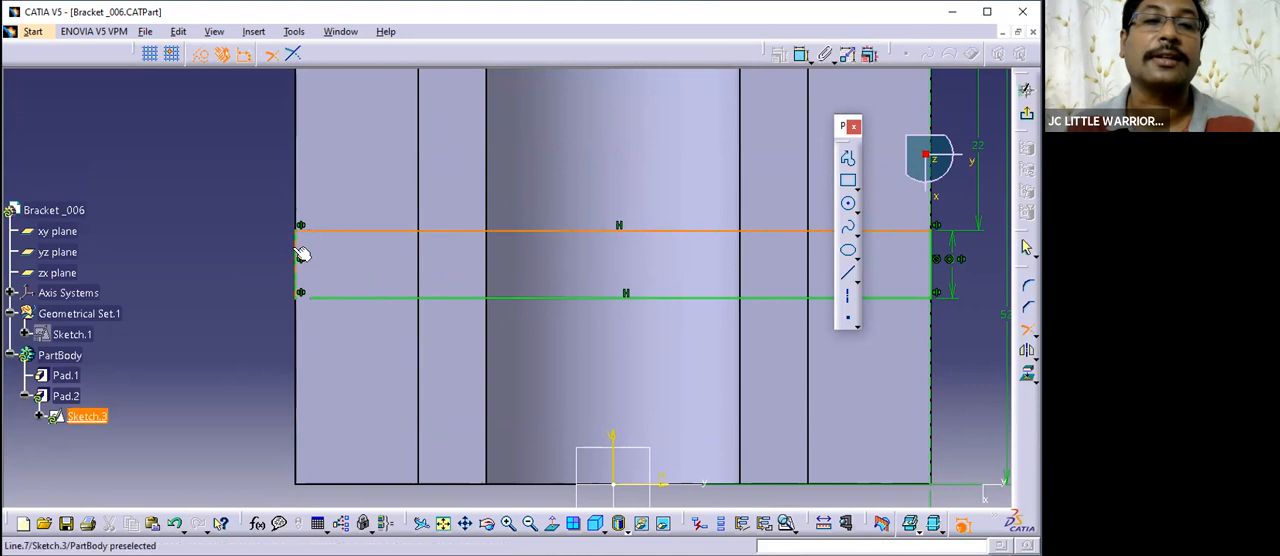
left_click(300, 251)
left_click(1027, 328)
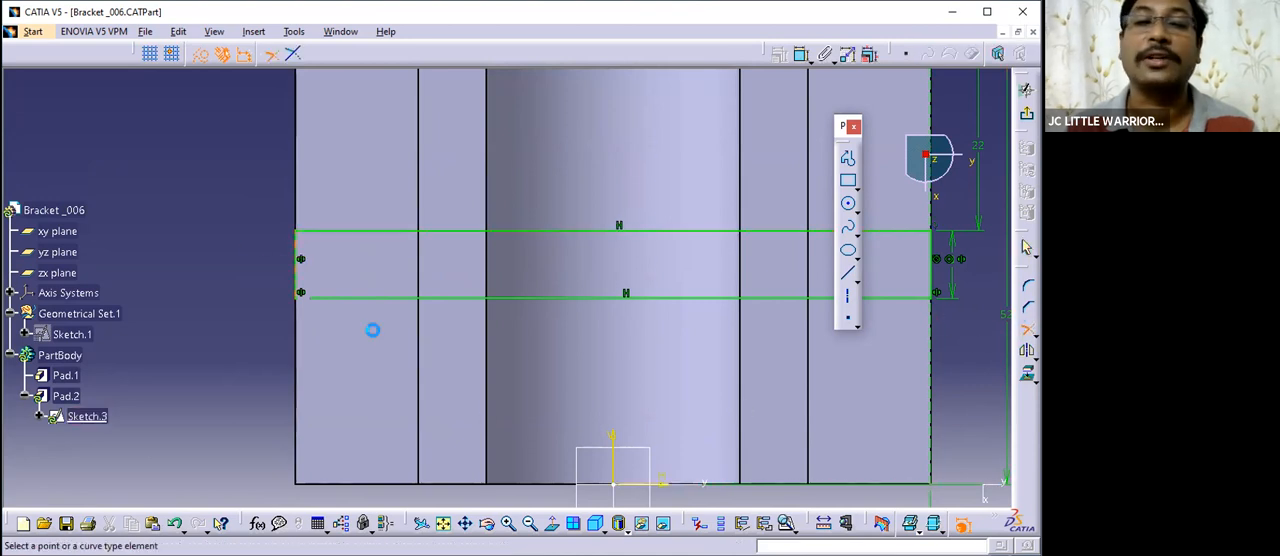
left_click(344, 299)
left_click(300, 278)
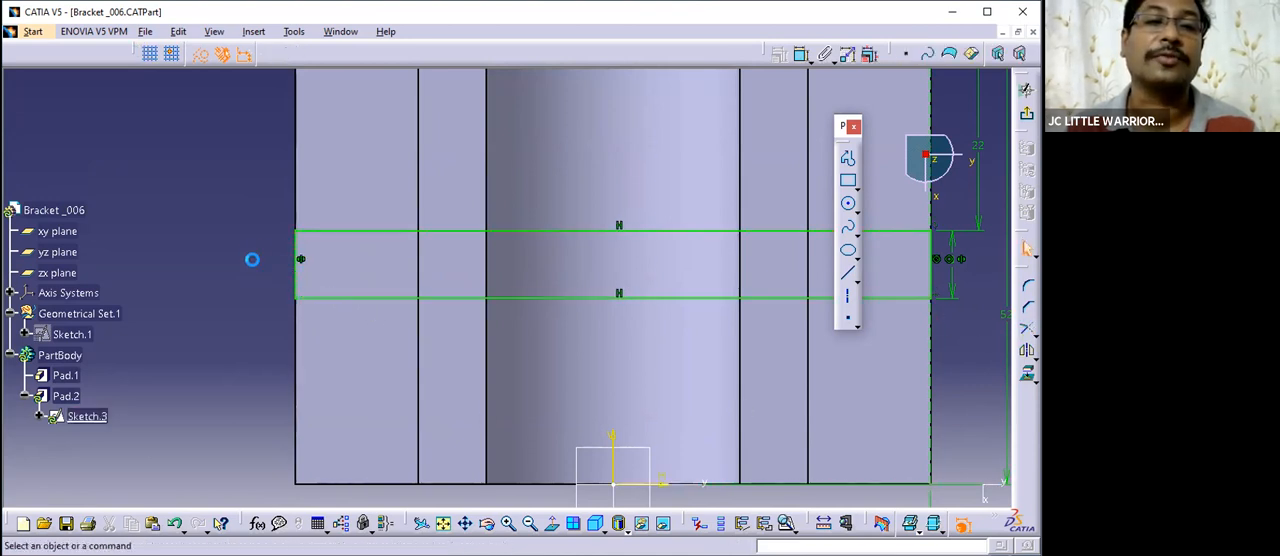
- Exit the rectangle sketch to update the rib pad and check the rib's shape on the solid
middle_click_drag(257, 234, 308, 328)
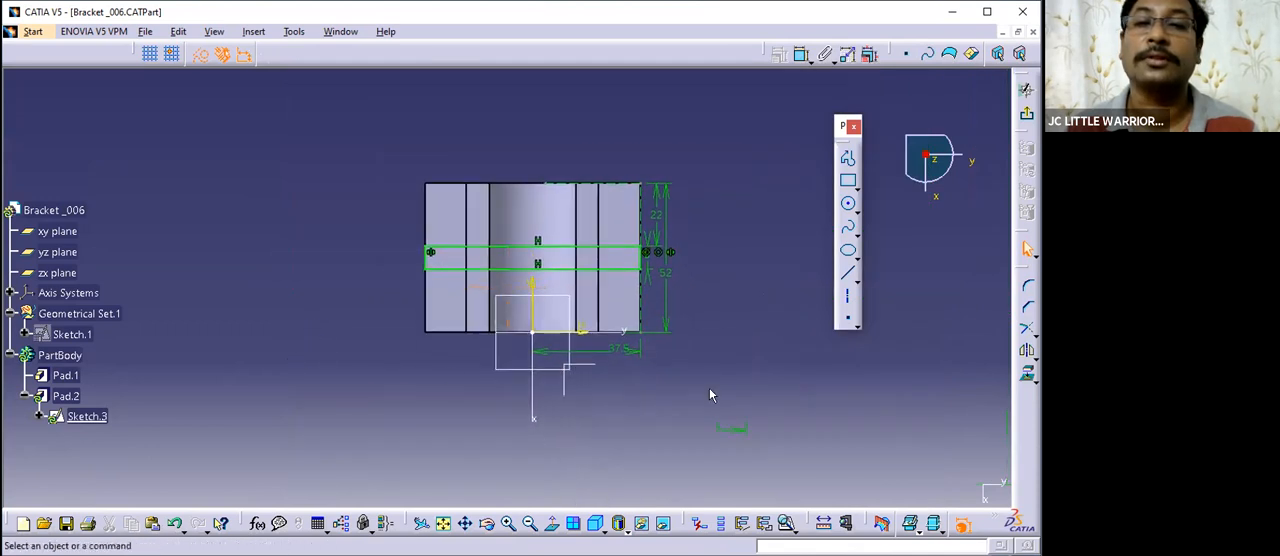
left_click(1027, 113)
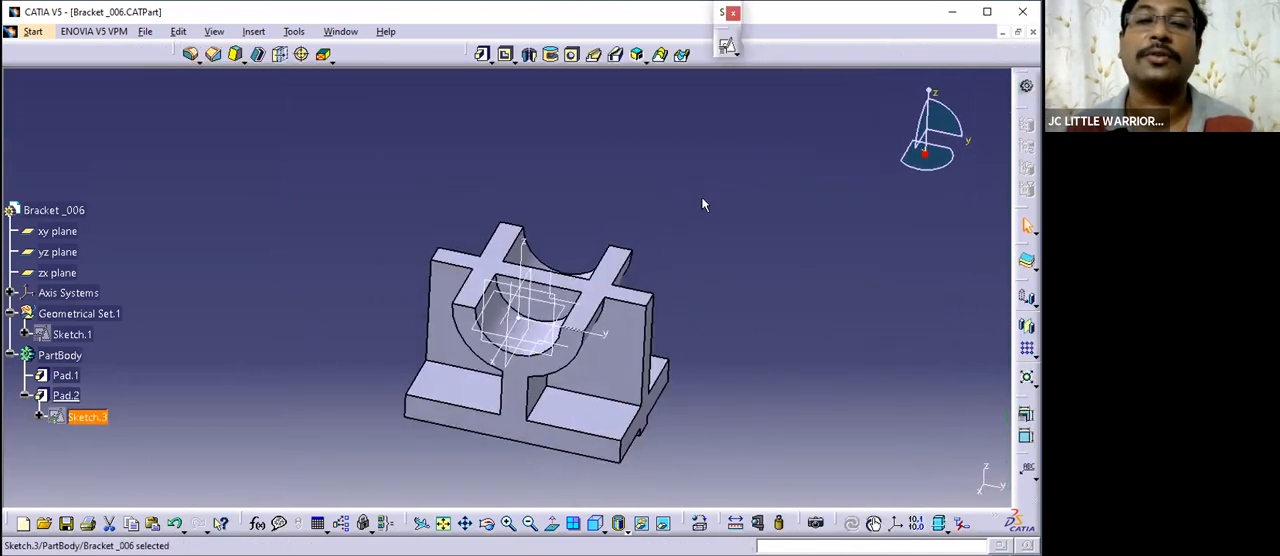
middle_click_drag(645, 413, 794, 340)
middle_click_drag(534, 360, 674, 320)
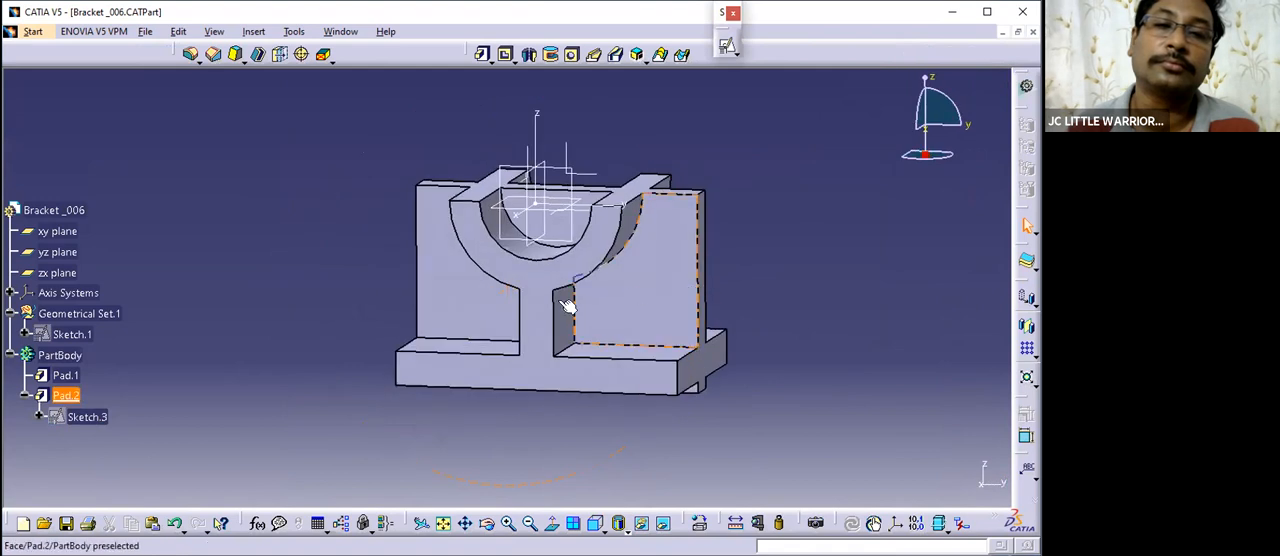
middle_click_drag(498, 430, 471, 422)
middle_click_drag(596, 288, 664, 362)
middle_click_drag(545, 285, 591, 292)
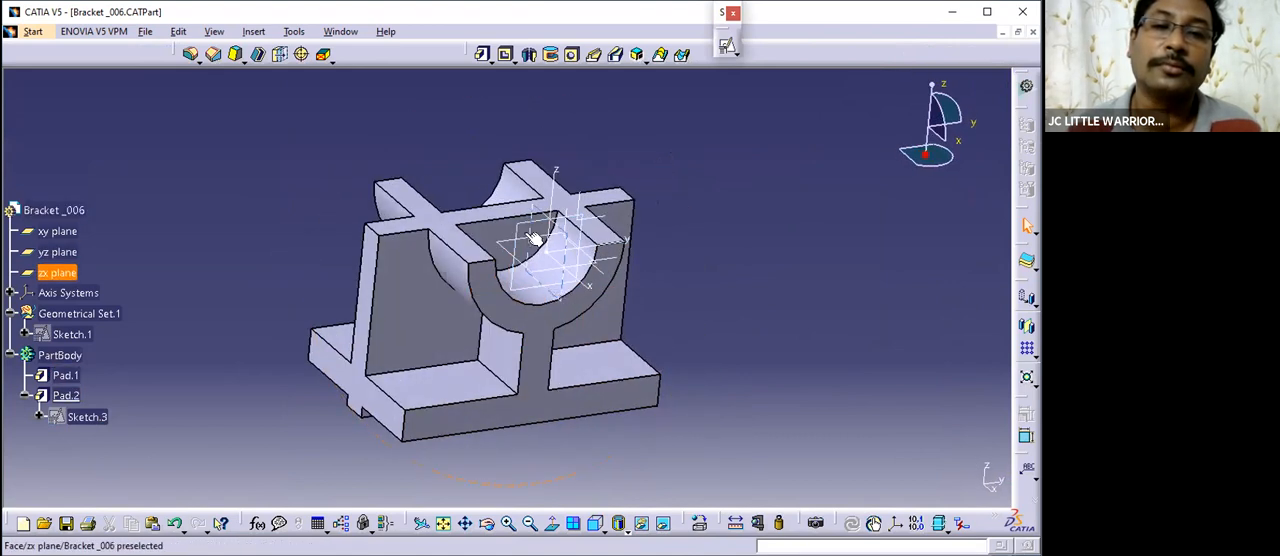
middle_click_drag(561, 348, 465, 281)
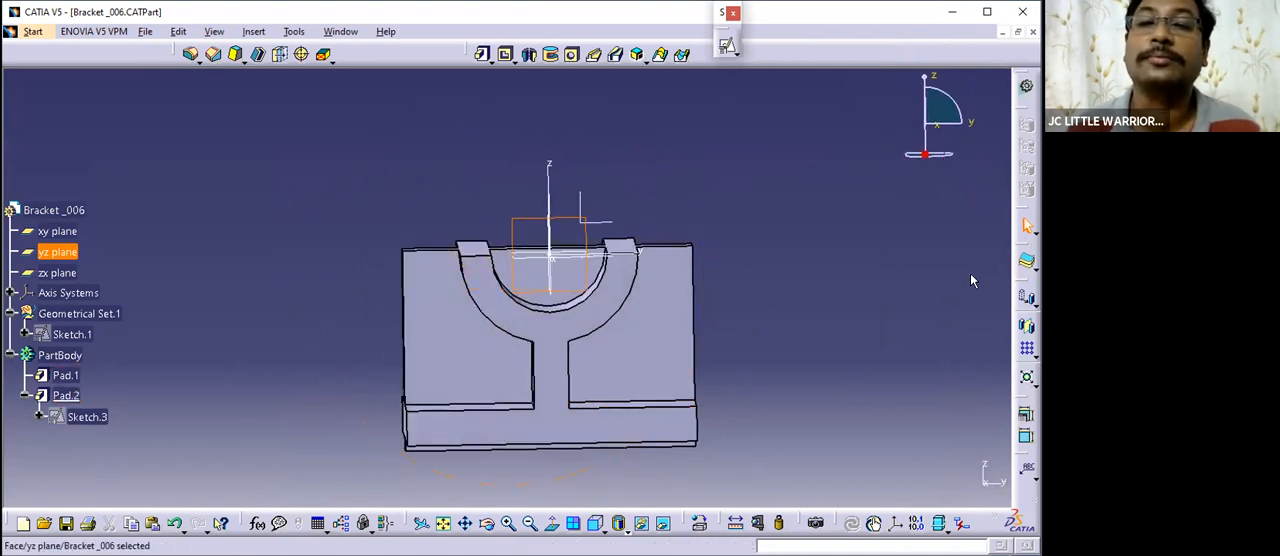
- Create a positioned sketch on the yz plane with implicit origin and implicit orientation
left_click(203, 129)
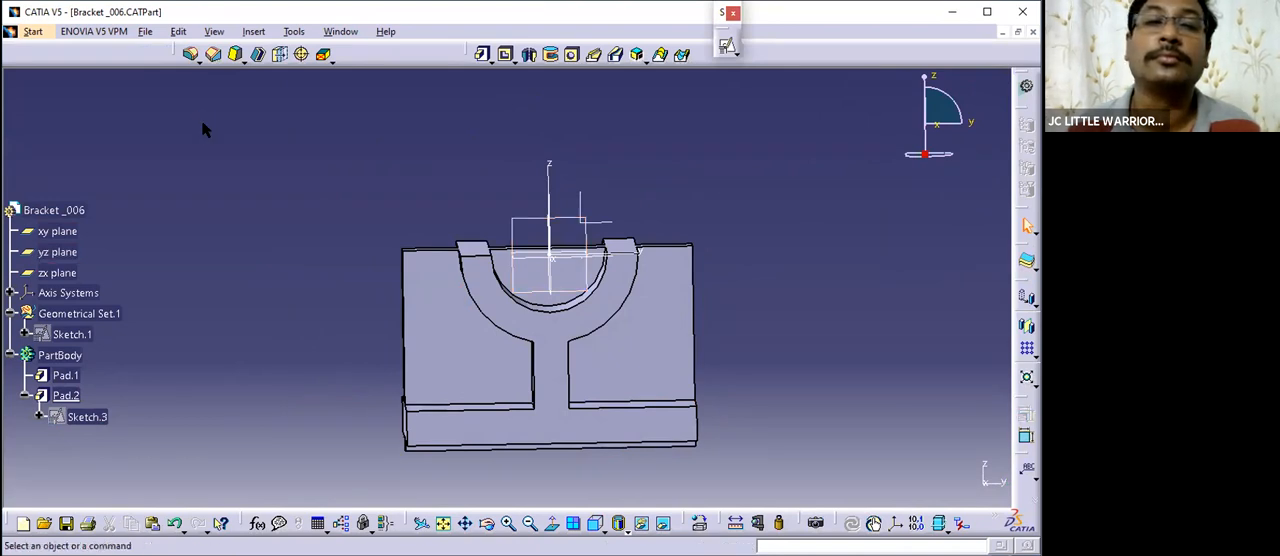
left_click(58, 252)
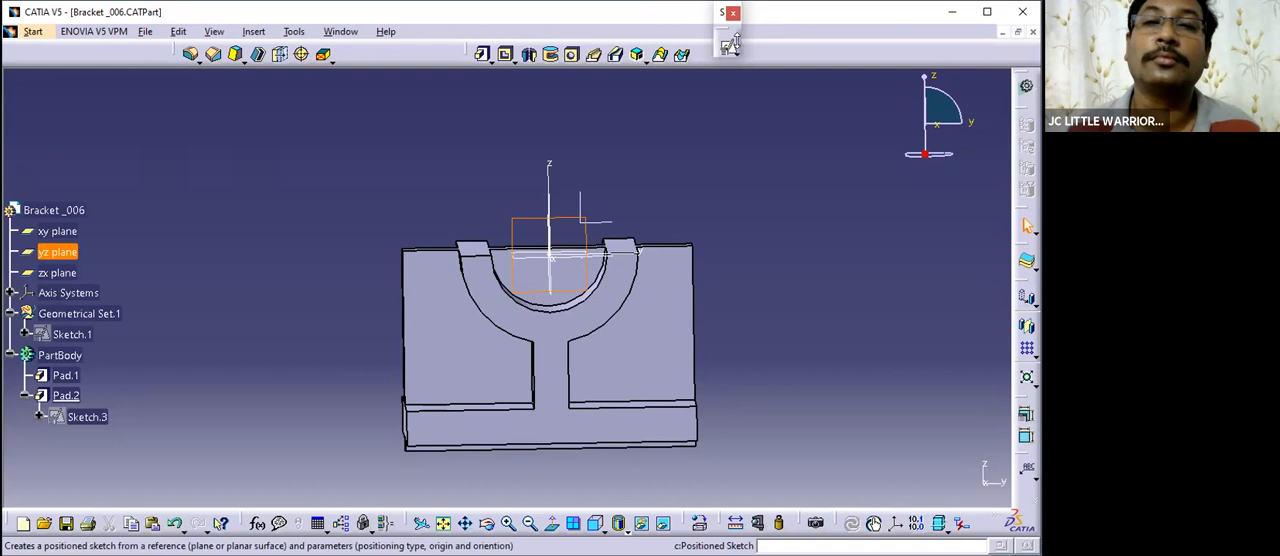
left_click(728, 47)
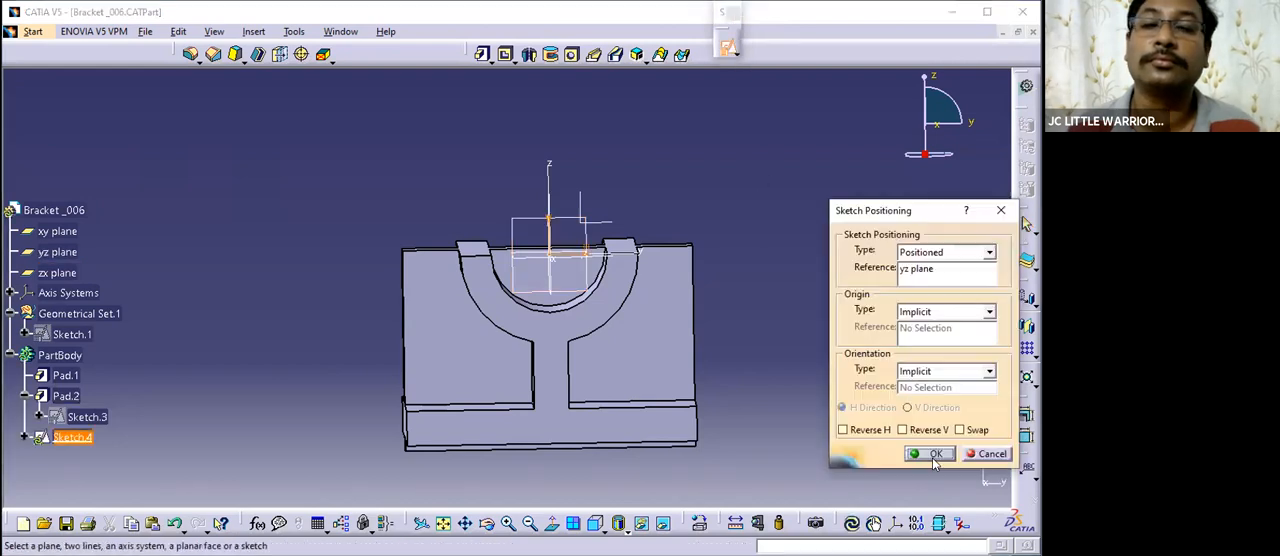
left_click(928, 453)
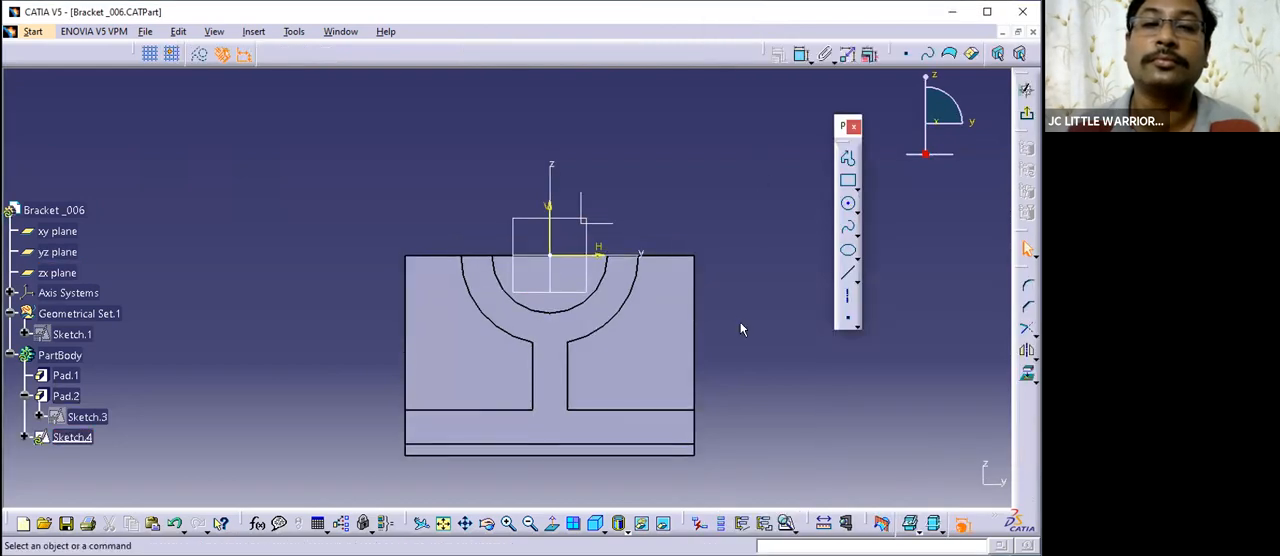
- Project the bore's inner semicircular edge and the rib face on the positive y side onto the sketch
left_click(560, 312)
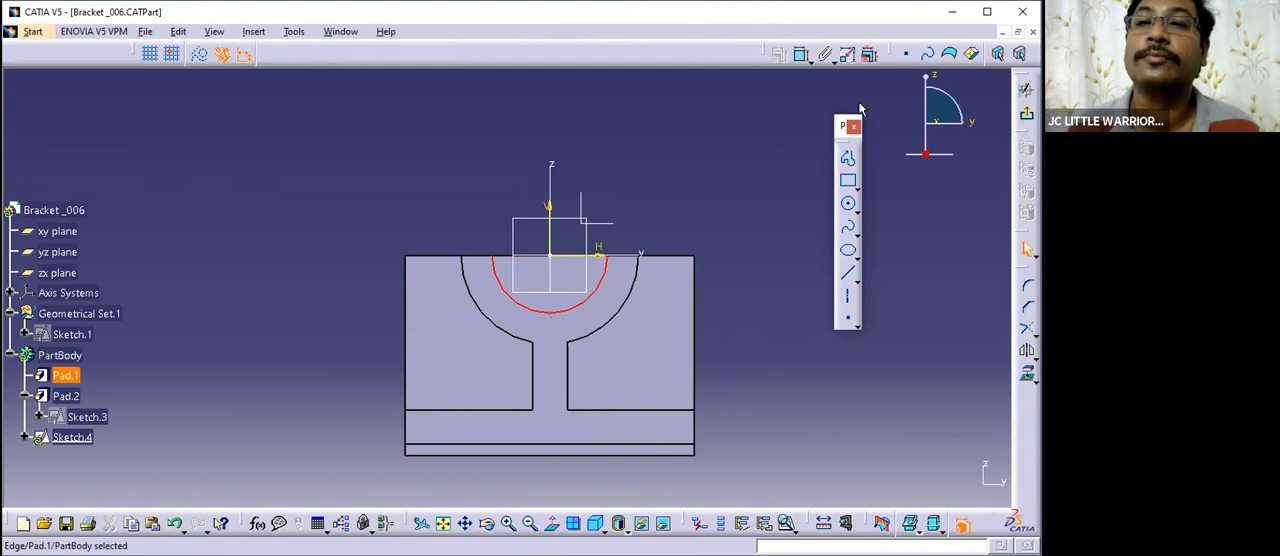
left_click(868, 54)
left_click(713, 215)
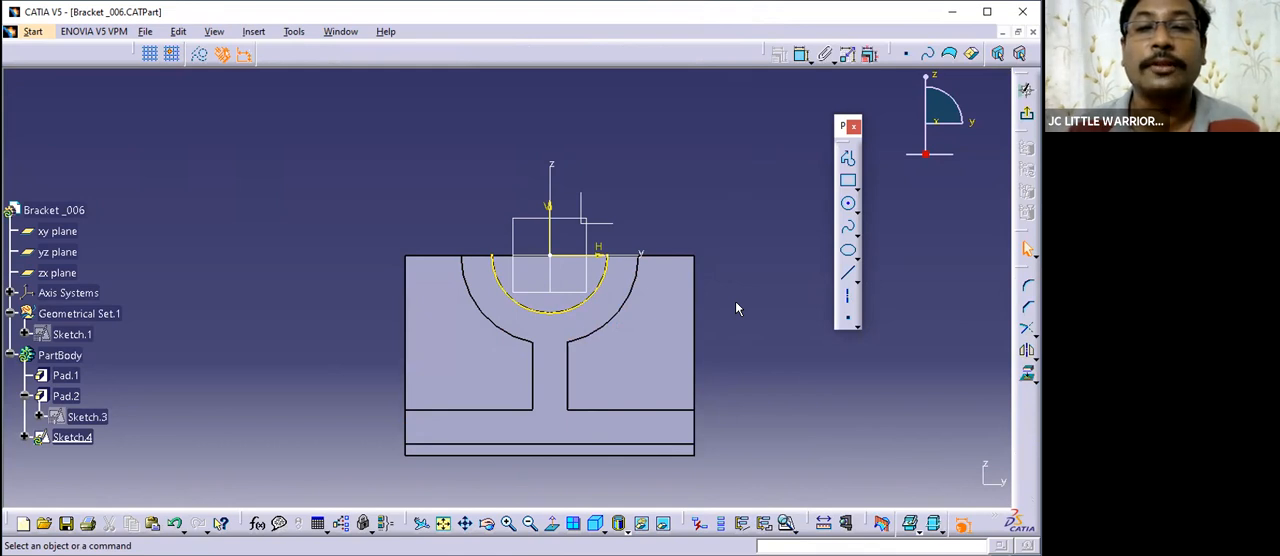
left_click(1027, 374)
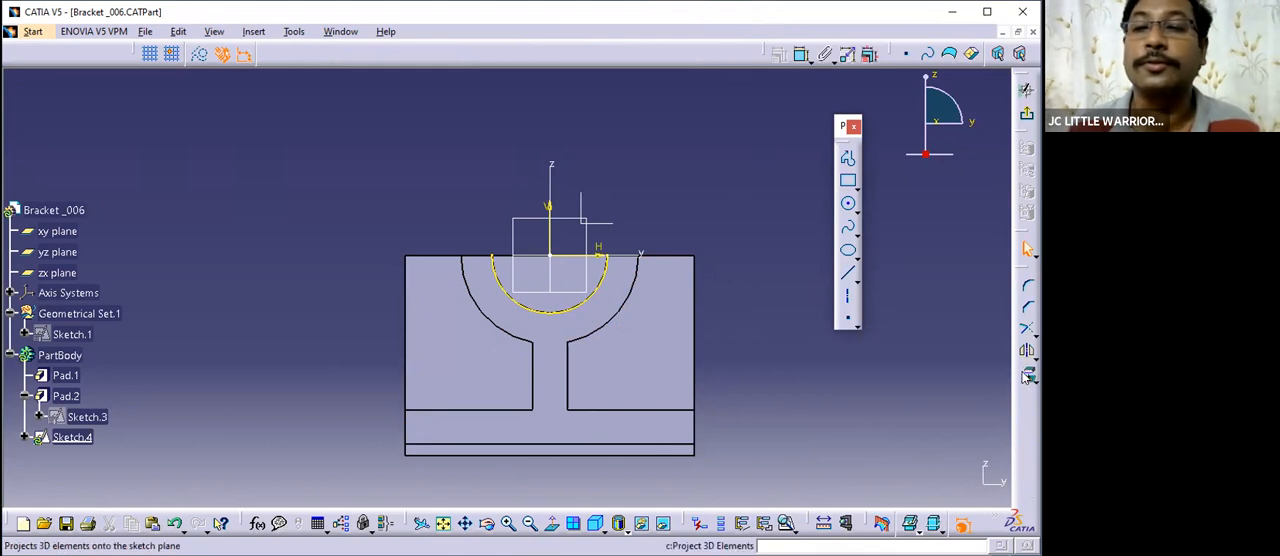
left_click(648, 356)
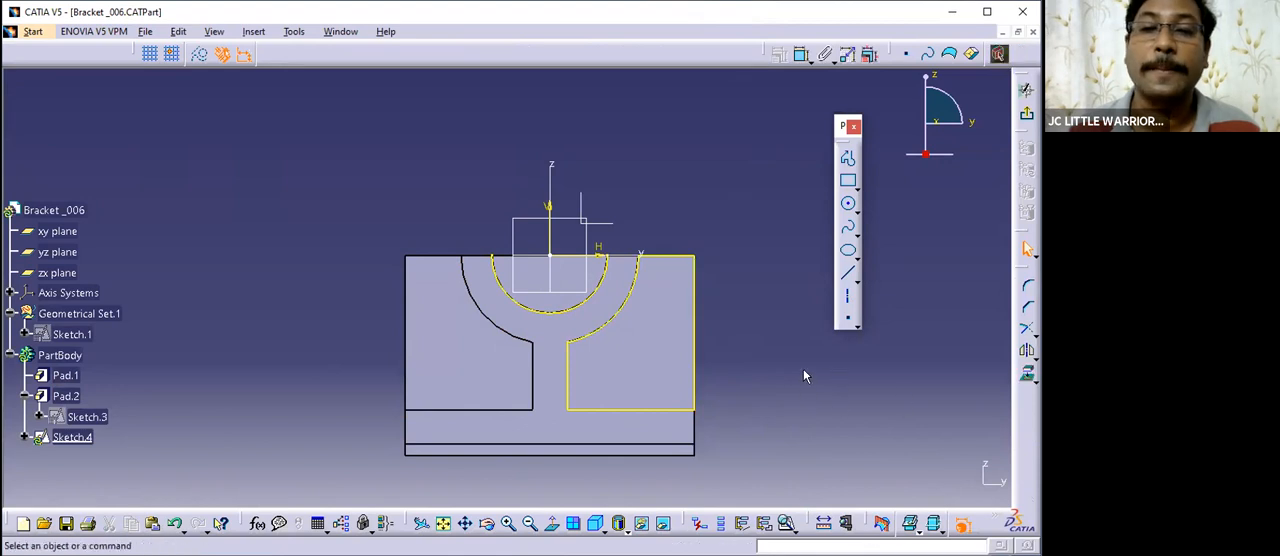
- Isolate the projected rib face boundary from the solid so its curves can be edited individually
right_click(660, 331)
mouse_move(725, 321)
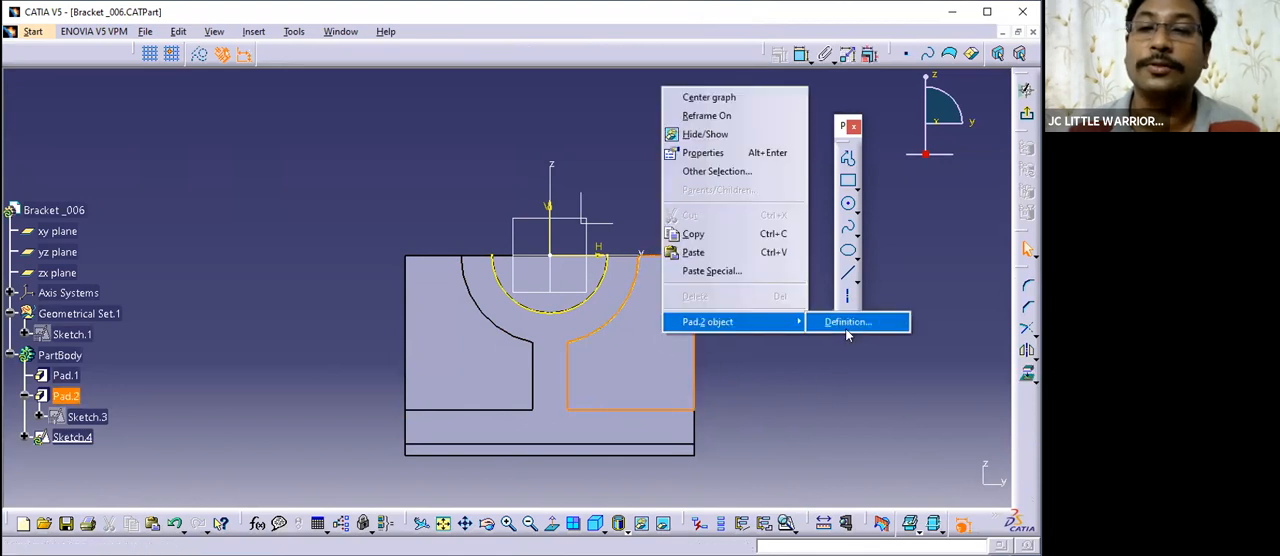
left_click(834, 376)
right_click(691, 298)
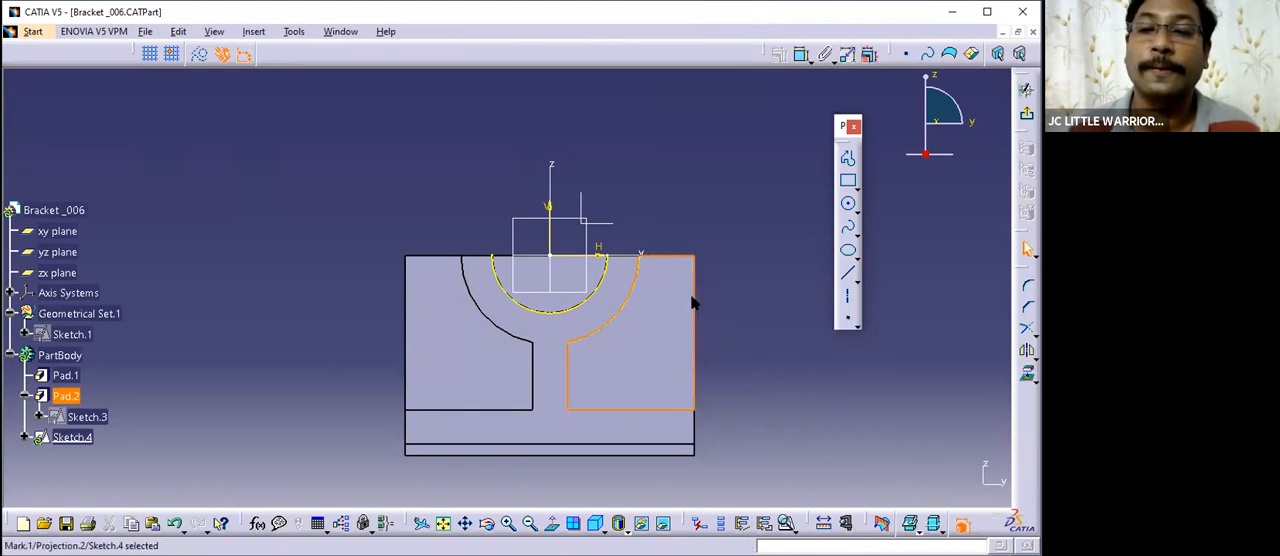
right_click(694, 300)
mouse_move(762, 532)
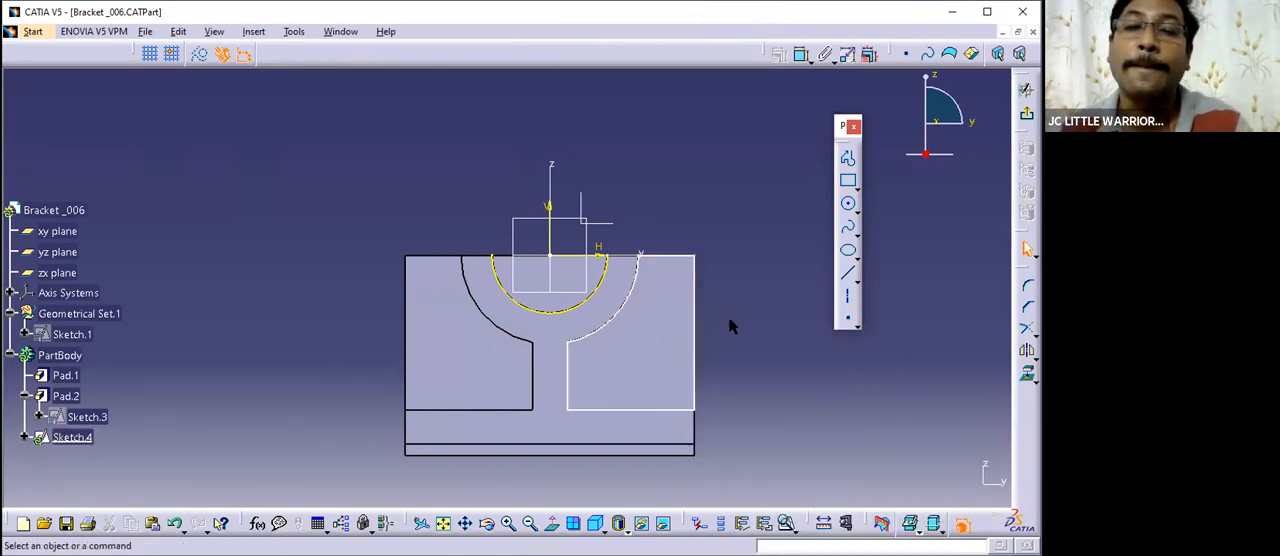
- Delete the isolated boundary's outer vertical line and its upper horizontal line
left_click(697, 307)
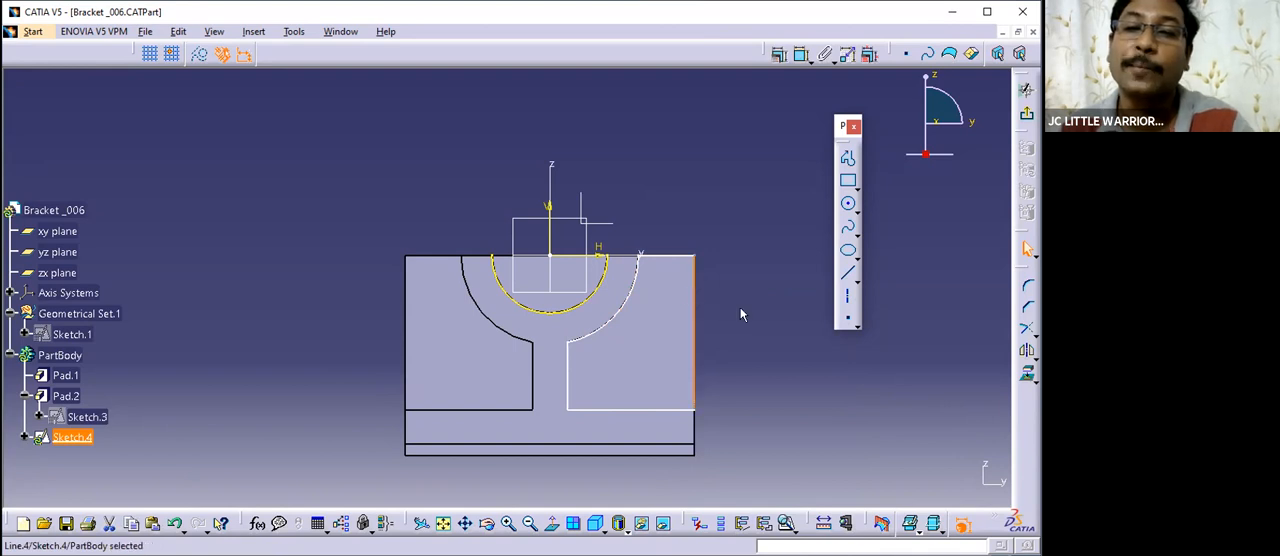
left_click(740, 315)
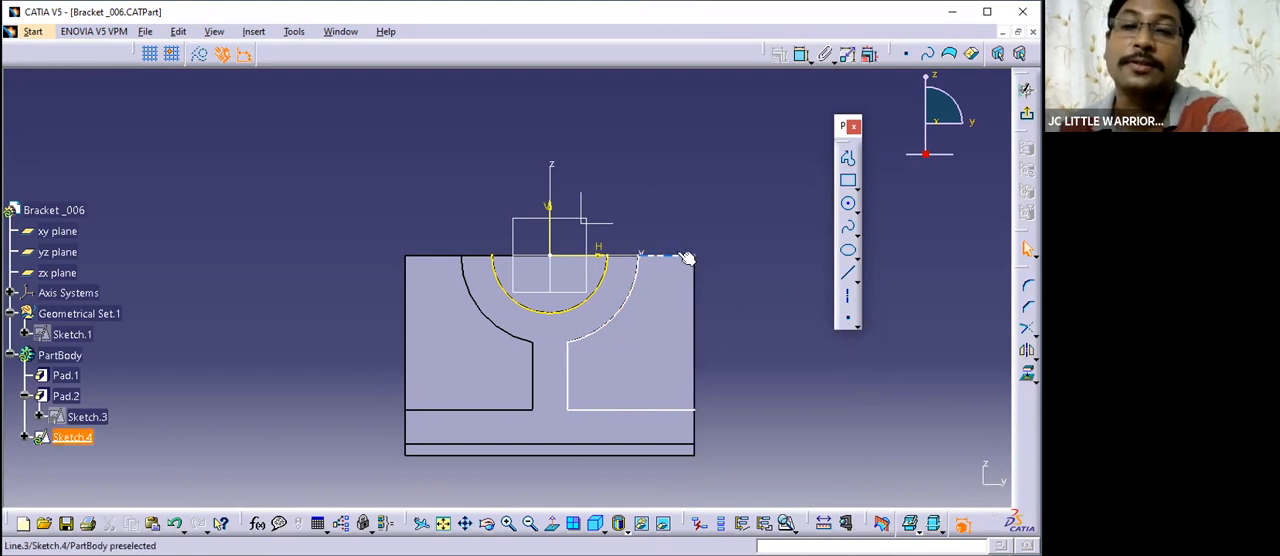
left_click(686, 258)
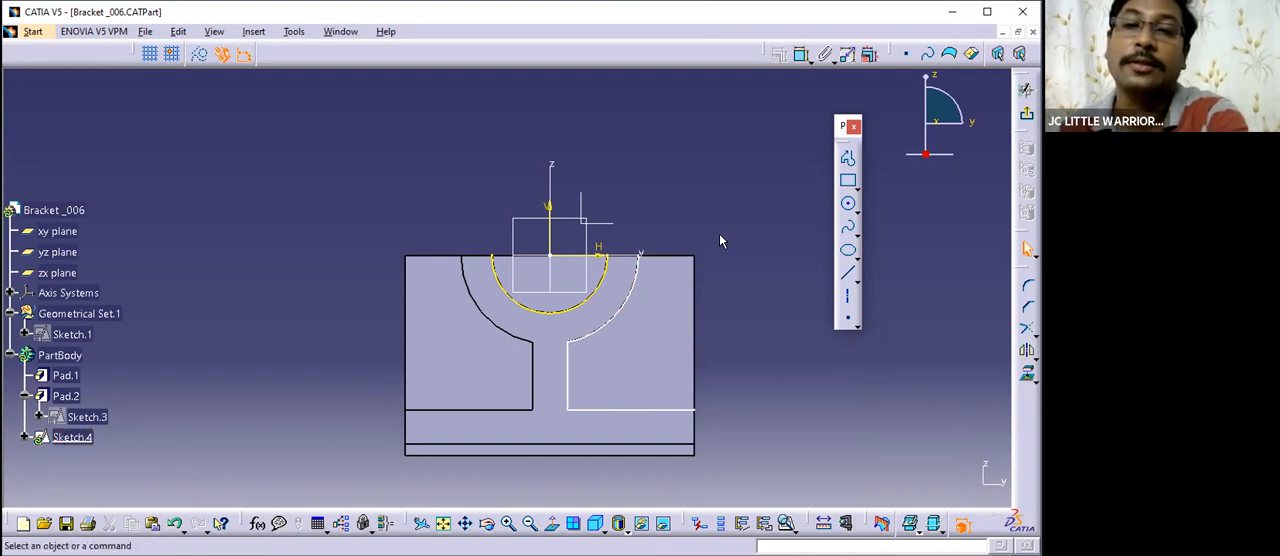
- Fix the isolated outer arc and the lower horizontal line in place
left_click(634, 300)
right_click(624, 297)
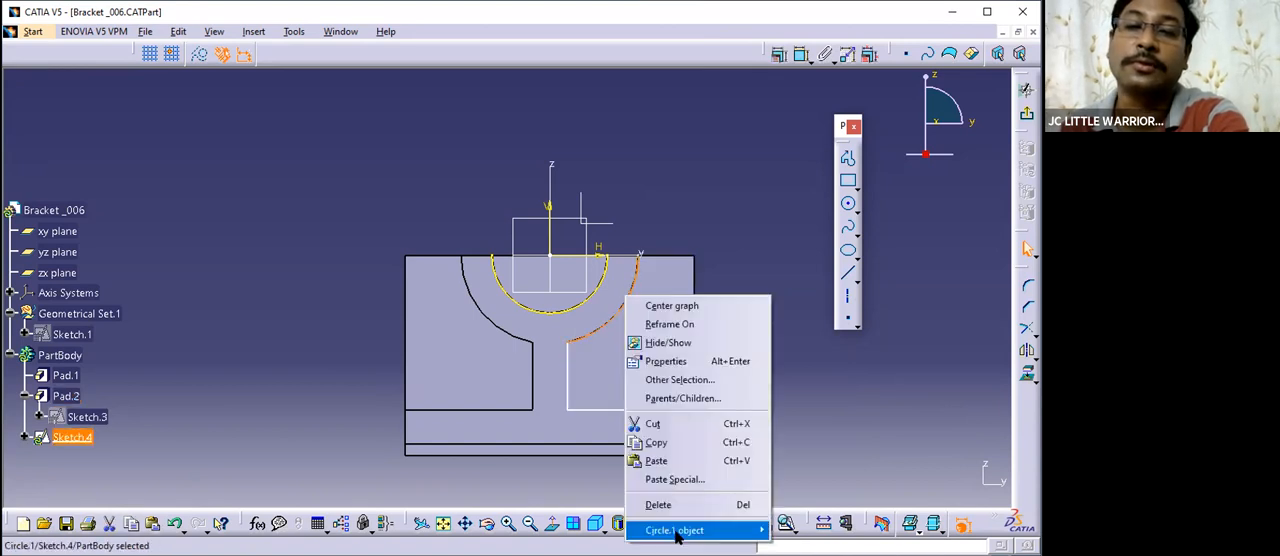
mouse_move(690, 530)
left_click(790, 432)
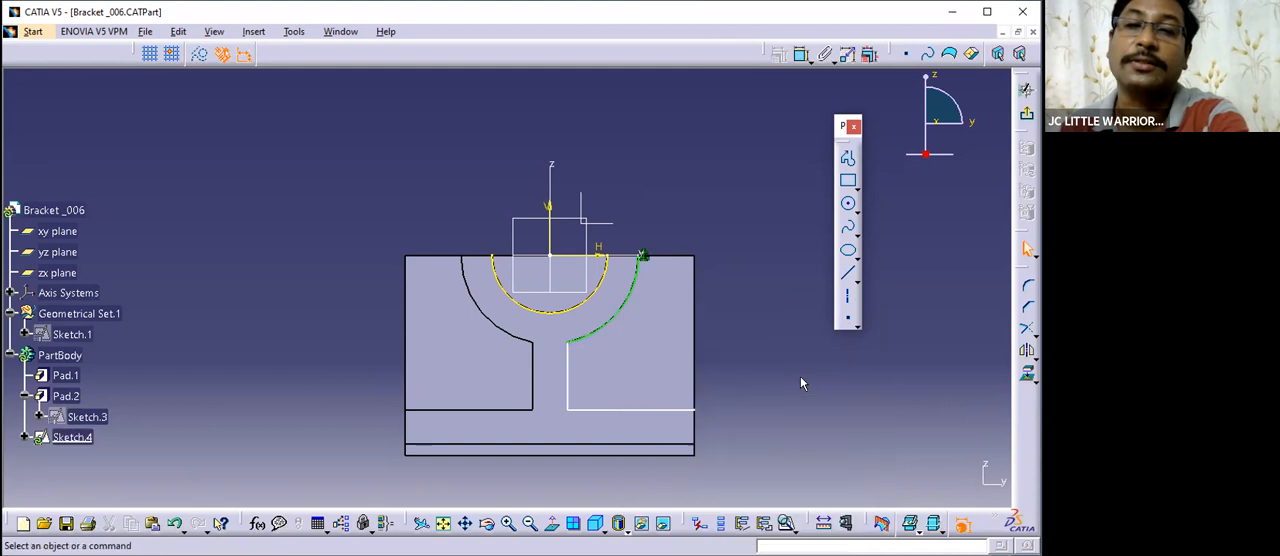
left_click(847, 274)
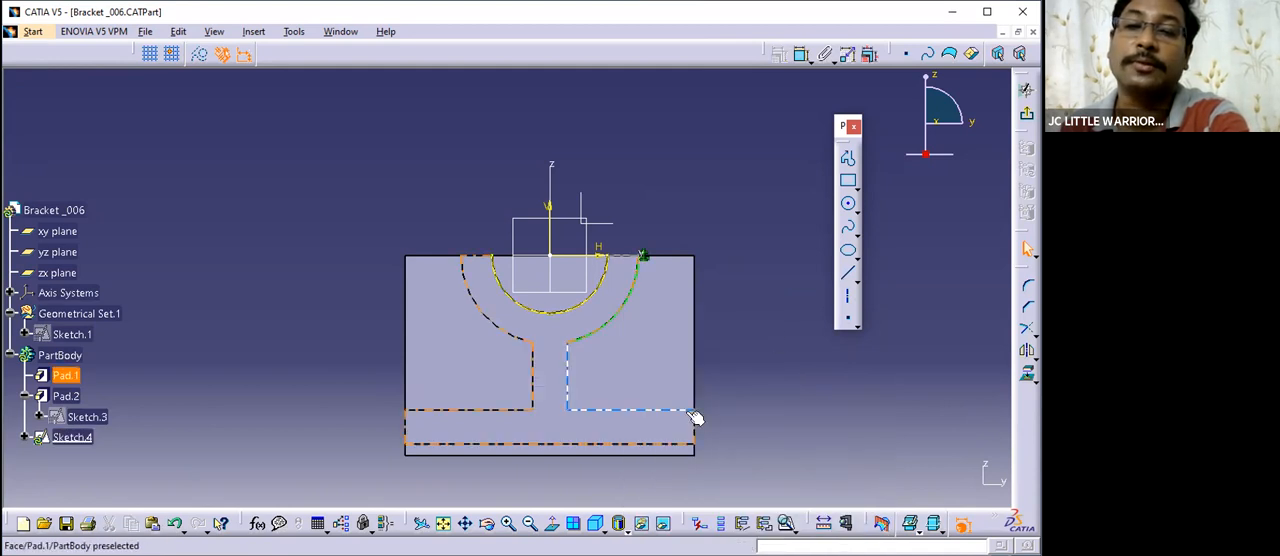
right_click(684, 409)
mouse_move(756, 398)
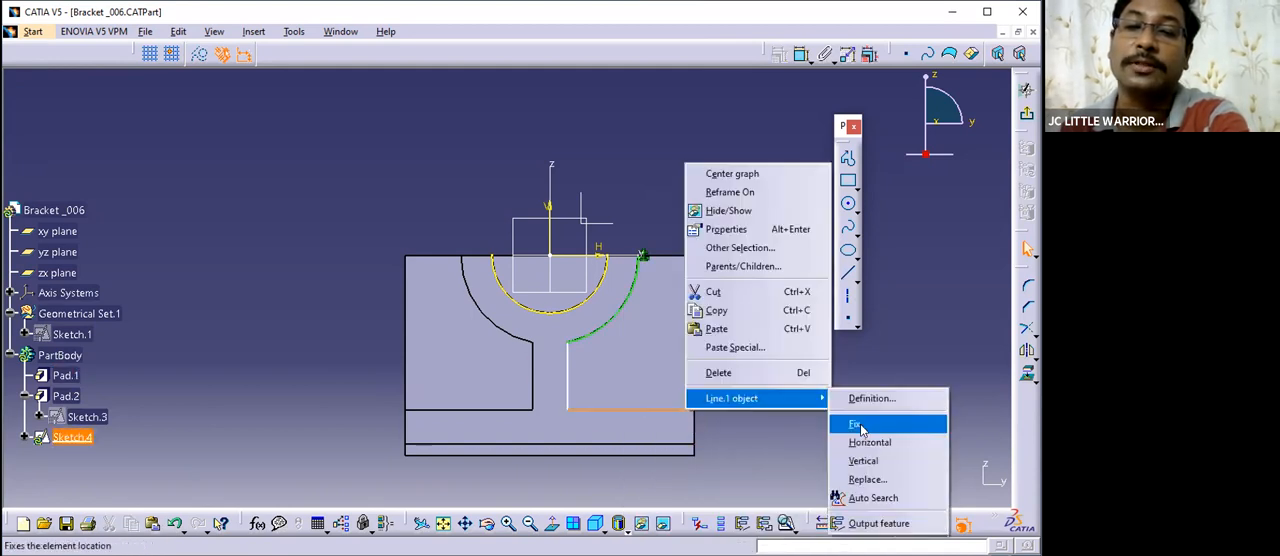
left_click(858, 423)
- Draw a slanted line from the outer arc's upper end to the lower line's outer end at H 37.5 mm, V -40 mm
left_click(848, 274)
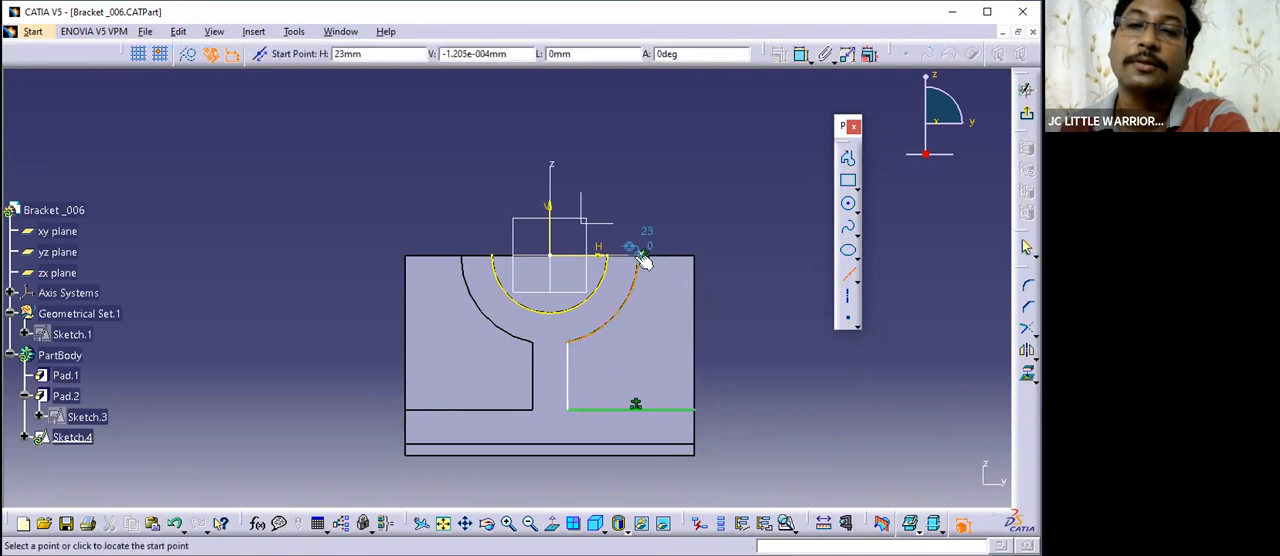
middle_click_drag(745, 338, 674, 242)
middle_click_drag(674, 242, 516, 268)
left_click(552, 530)
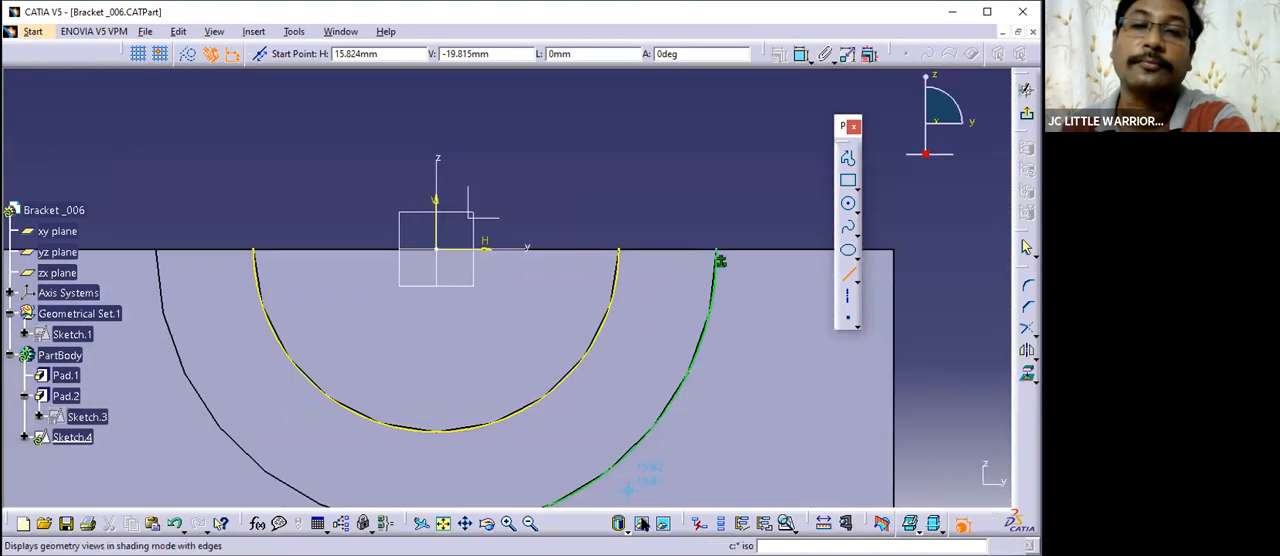
left_click(719, 249)
middle_click_drag(754, 286, 691, 270)
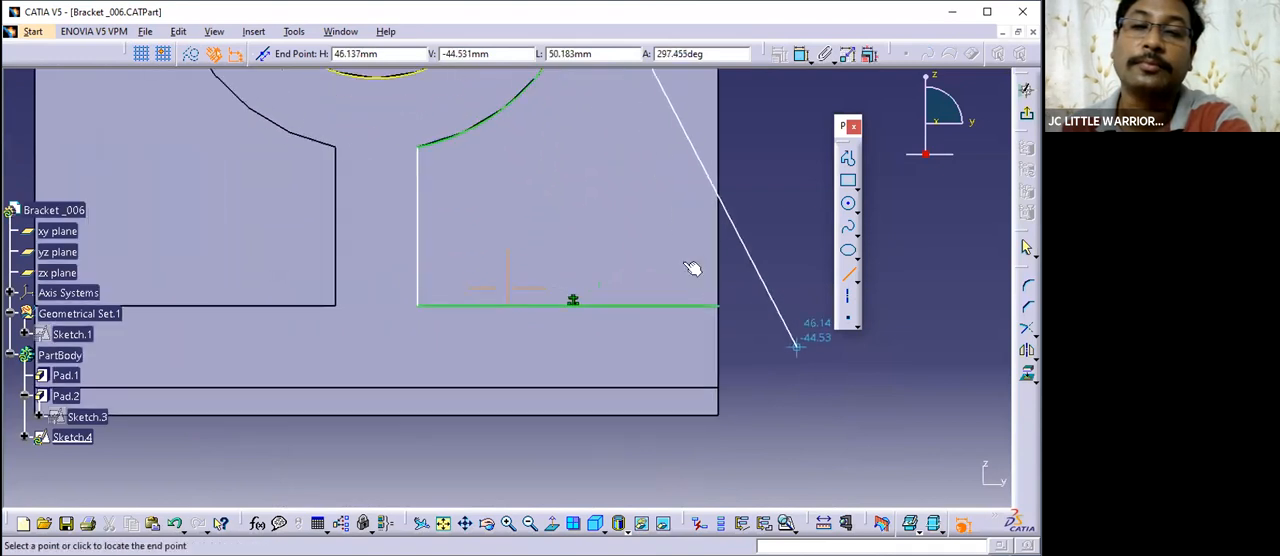
left_click(727, 309)
middle_click_drag(840, 317, 651, 483)
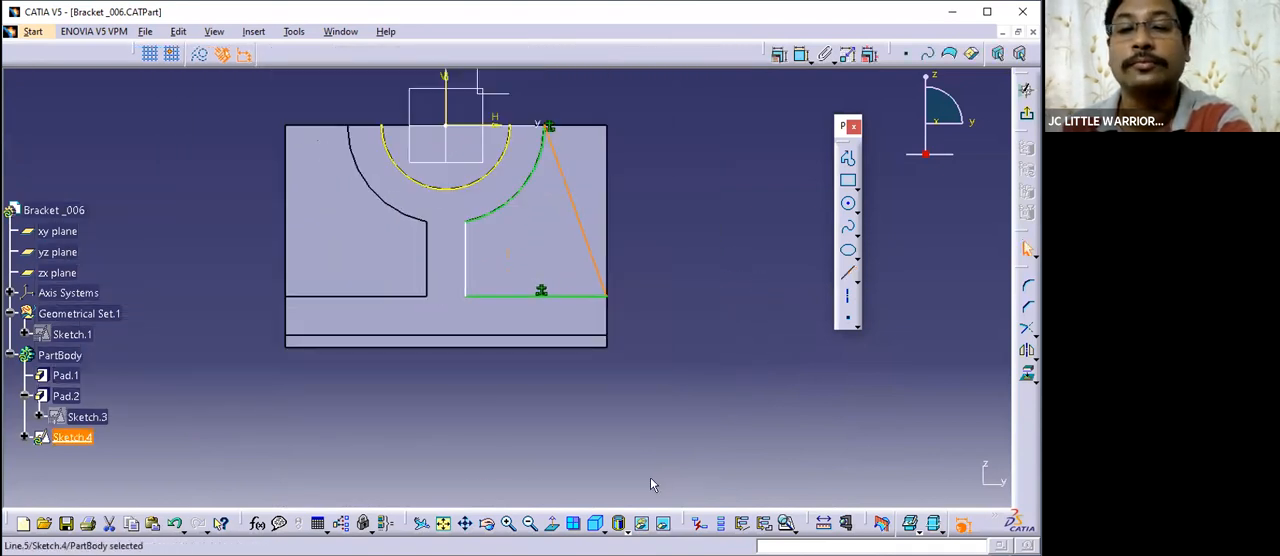
- Isolate the projected inner semicircle from the solid
mouse_move(643, 270)
middle_mouse_down()
mouse_move(689, 286)
mouse_move(697, 276)
mouse_move(654, 329)
mouse_move(688, 268)
mouse_move(717, 329)
mouse_move(697, 329)
mouse_move(703, 307)
middle_mouse_up()
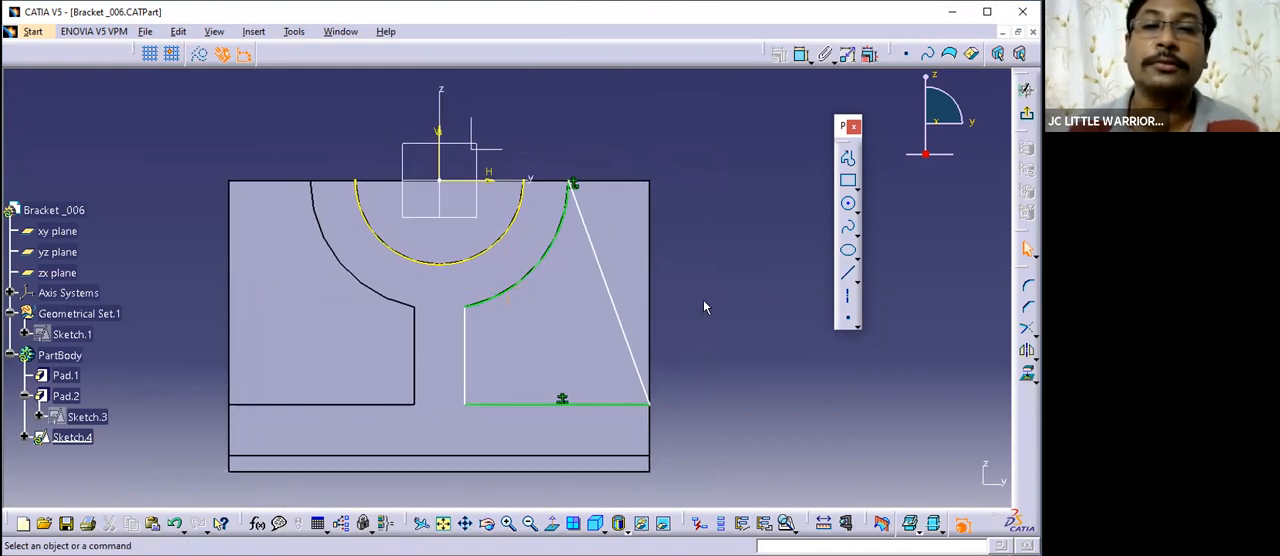
mouse_move(703, 301)
middle_mouse_down()
mouse_move(734, 343)
mouse_move(706, 314)
middle_mouse_up()
right_click(577, 254)
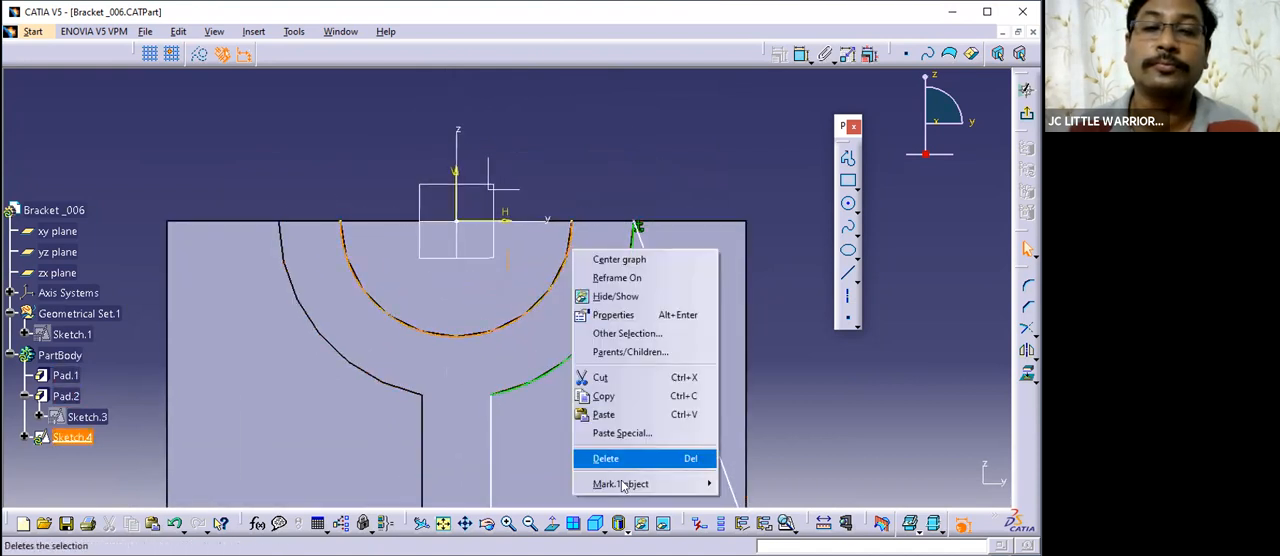
mouse_move(700, 483)
left_click(741, 401)
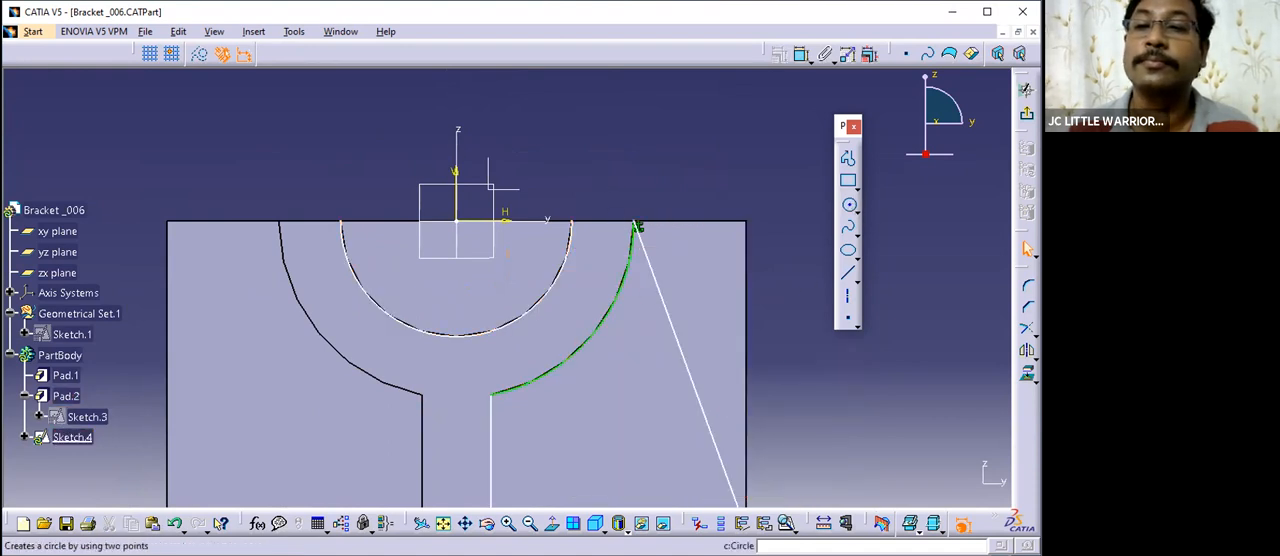
- Dimension the radius of the isolated inner semicircle
left_click(802, 54)
left_click(574, 249)
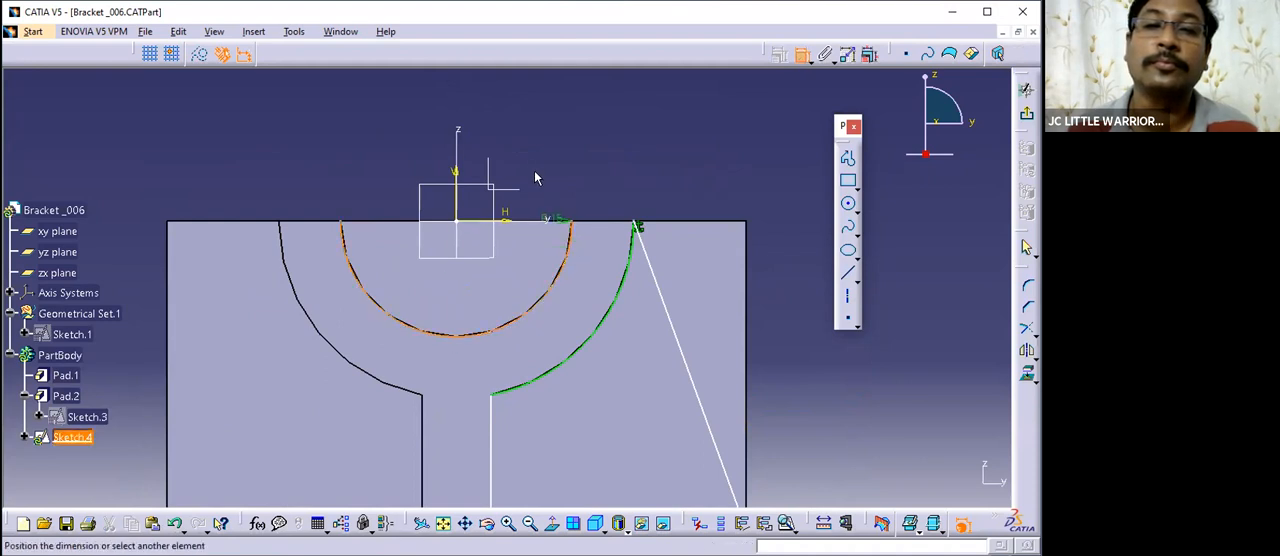
left_click(577, 300)
mouse_move(760, 361)
middle_mouse_down("ctrl")
mouse_move(769, 316)
mouse_move(740, 230)
middle_mouse_up("ctrl")
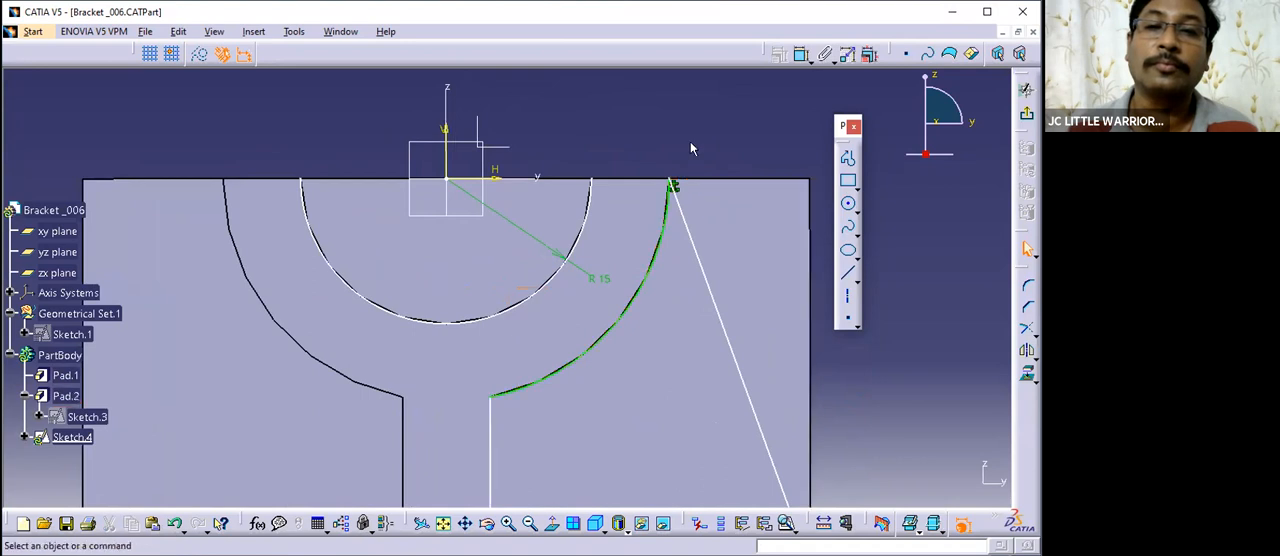
left_click(855, 209)
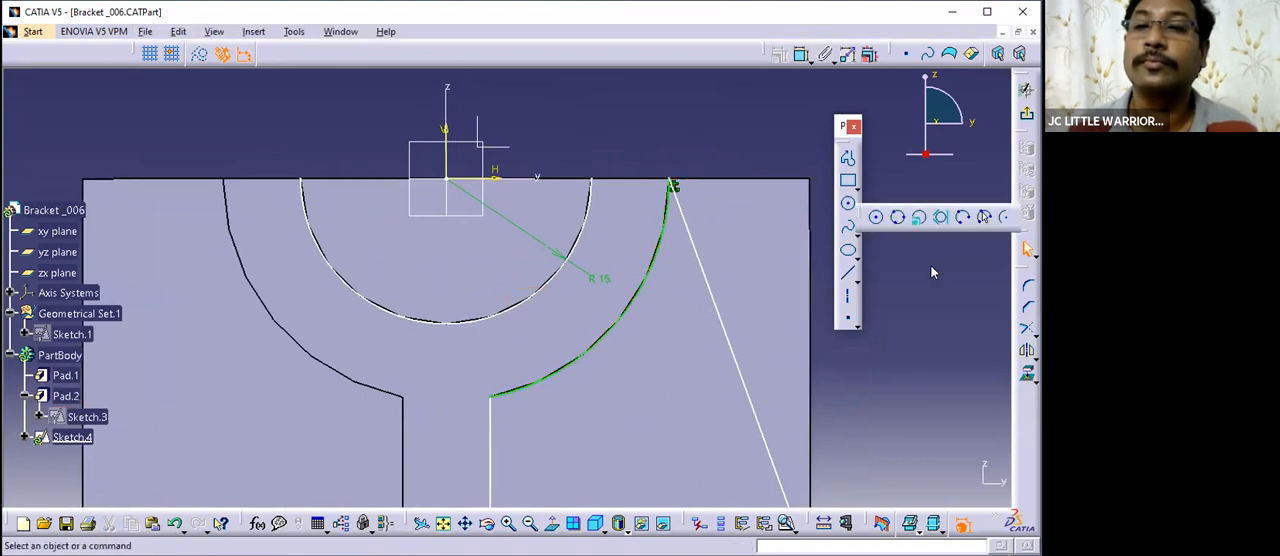
left_click(847, 318)
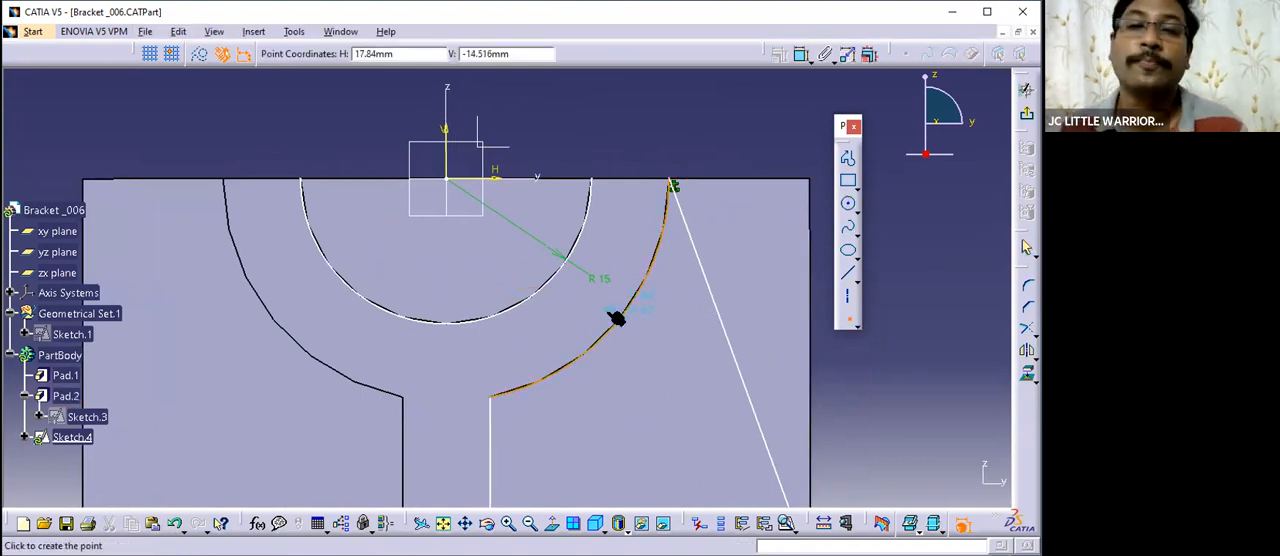
left_click(847, 318)
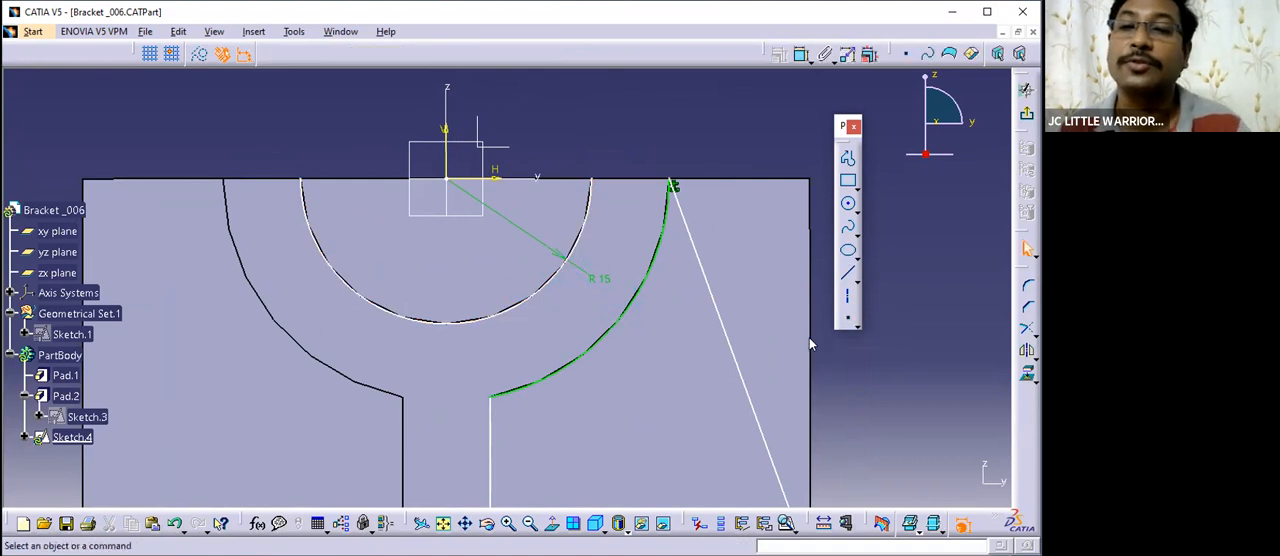
- Constrain the isolated inner semicircle to be concentric with the sketch origin
left_click(545, 284)
left_click(448, 181, "ctrl")
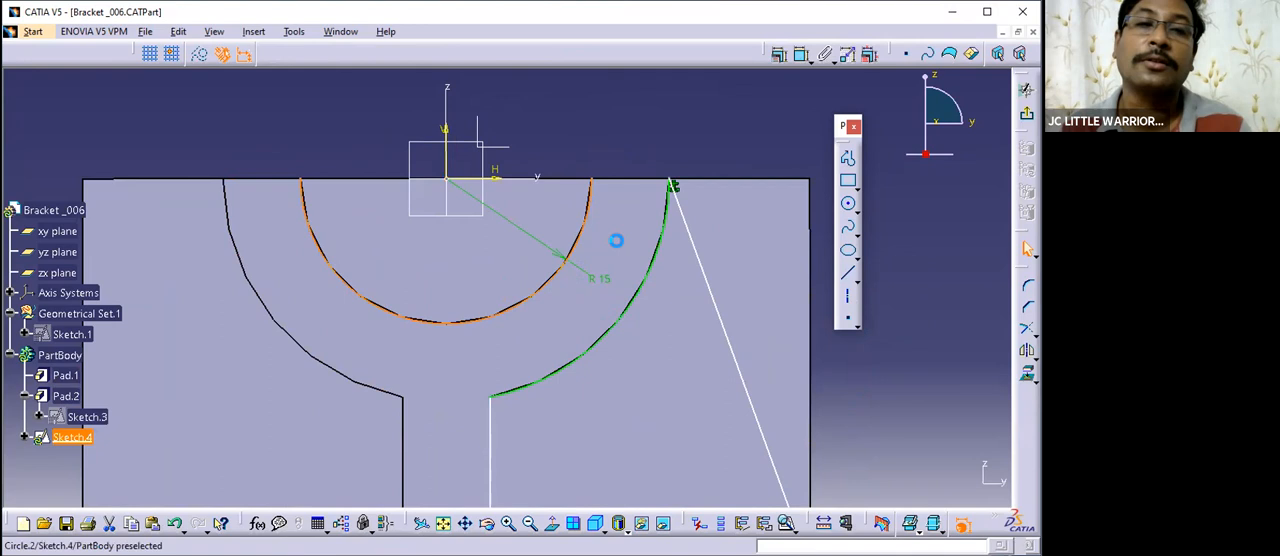
left_click(779, 54)
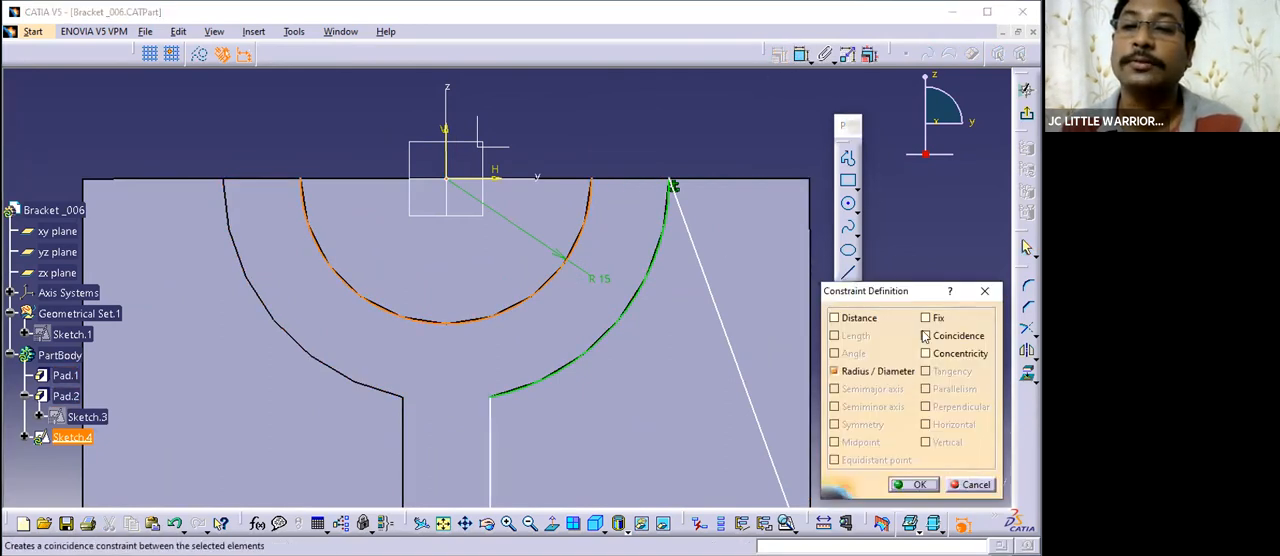
left_click(925, 353)
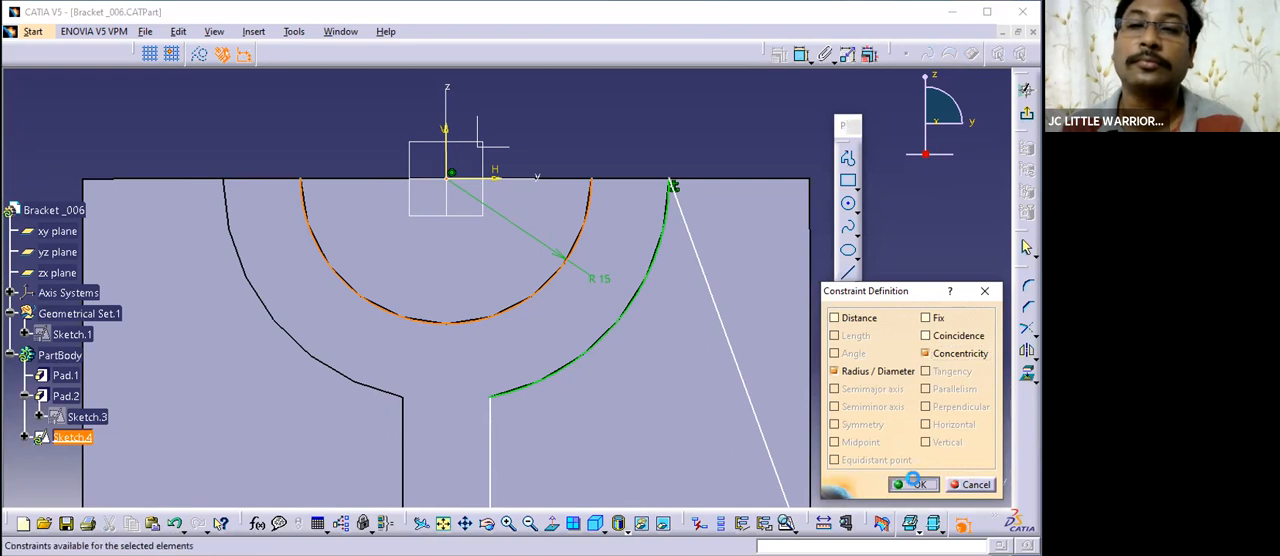
left_click(913, 482)
- Unfix the outer arc
mouse_move(663, 155)
middle_mouse_down()
mouse_move(714, 226)
mouse_move(727, 176)
middle_mouse_up()
mouse_move(721, 258)
middle_mouse_down()
mouse_move(743, 266)
mouse_move(680, 229)
middle_mouse_up()
left_click(656, 196)
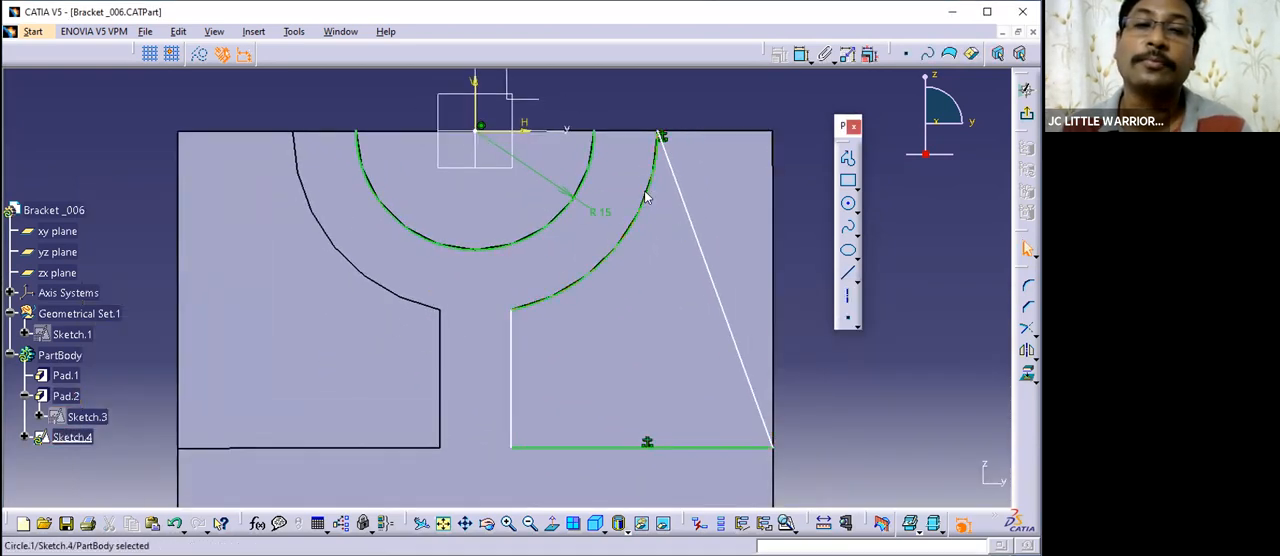
right_click(646, 197)
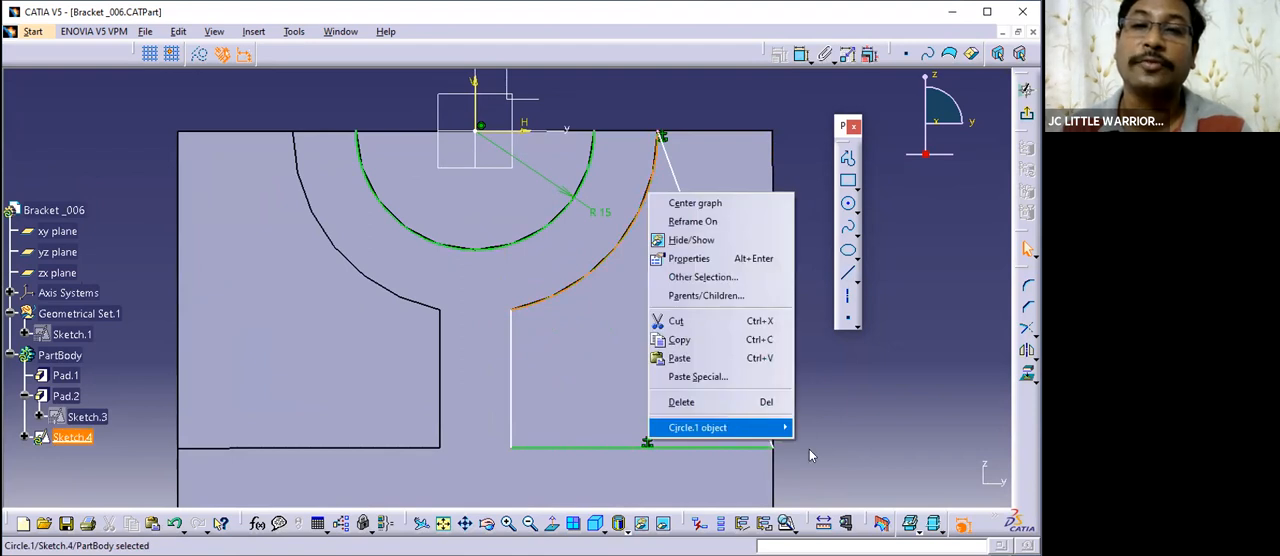
left_click(864, 397)
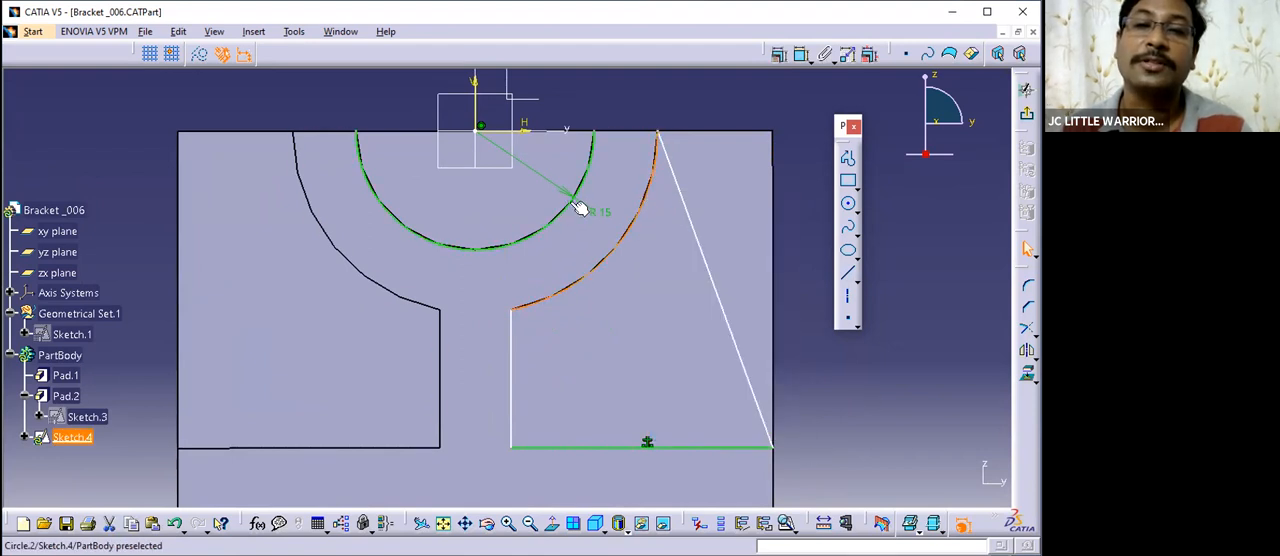
- Constrain the outer arc to be concentric with the inner semicircle
left_click(566, 201, "ctrl")
left_click(779, 53)
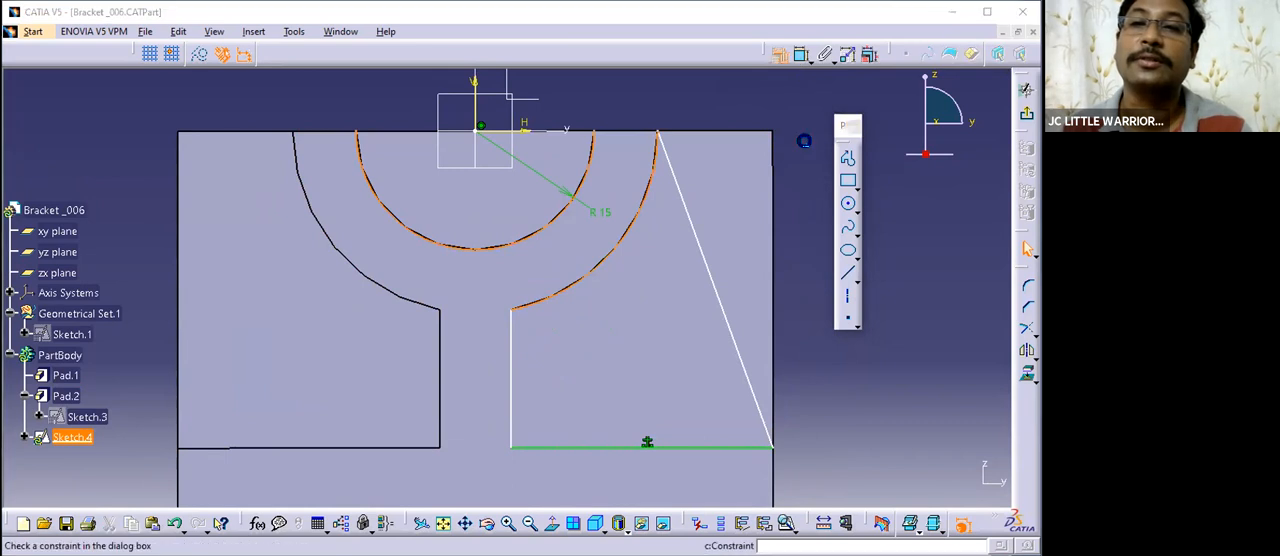
left_click(938, 354)
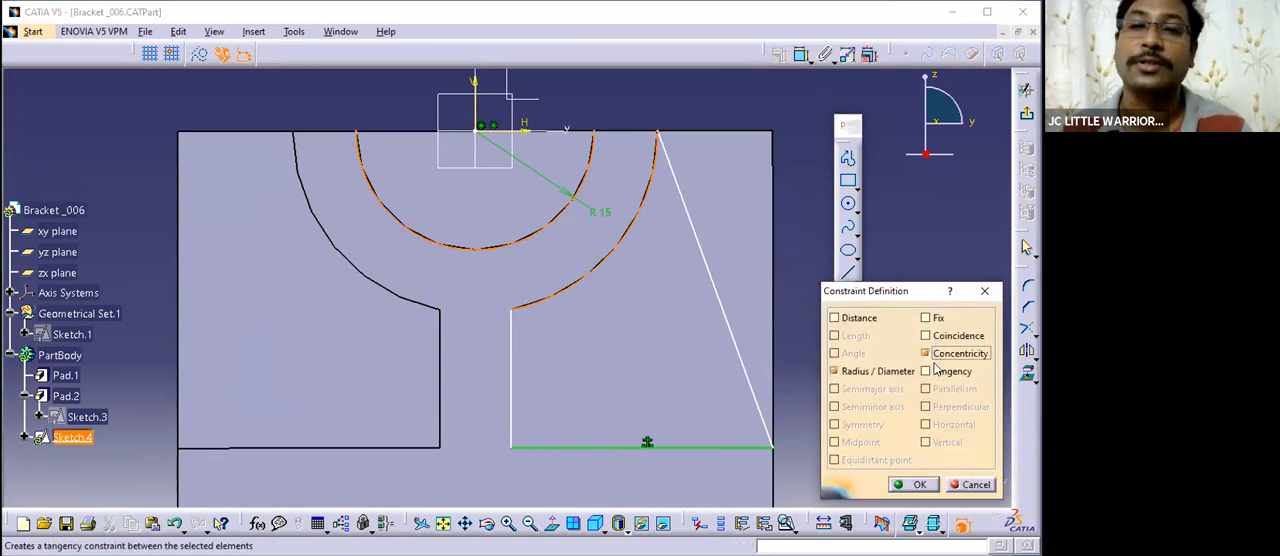
left_click(913, 484)
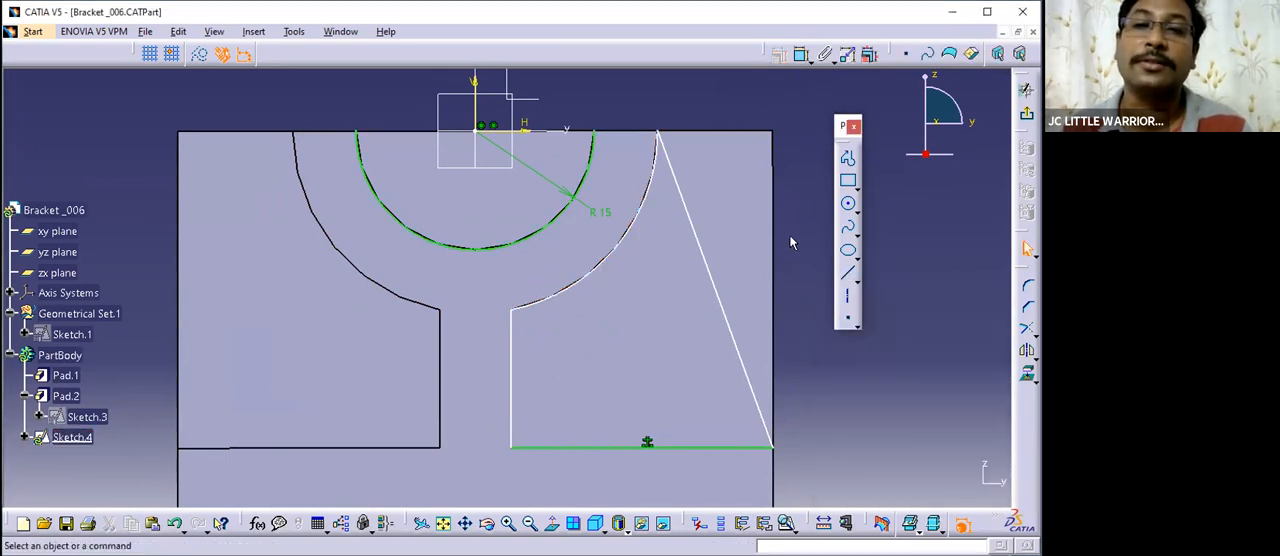
- Dimension the radius of the outer arc
middle_click_drag(933, 284, 908, 283)
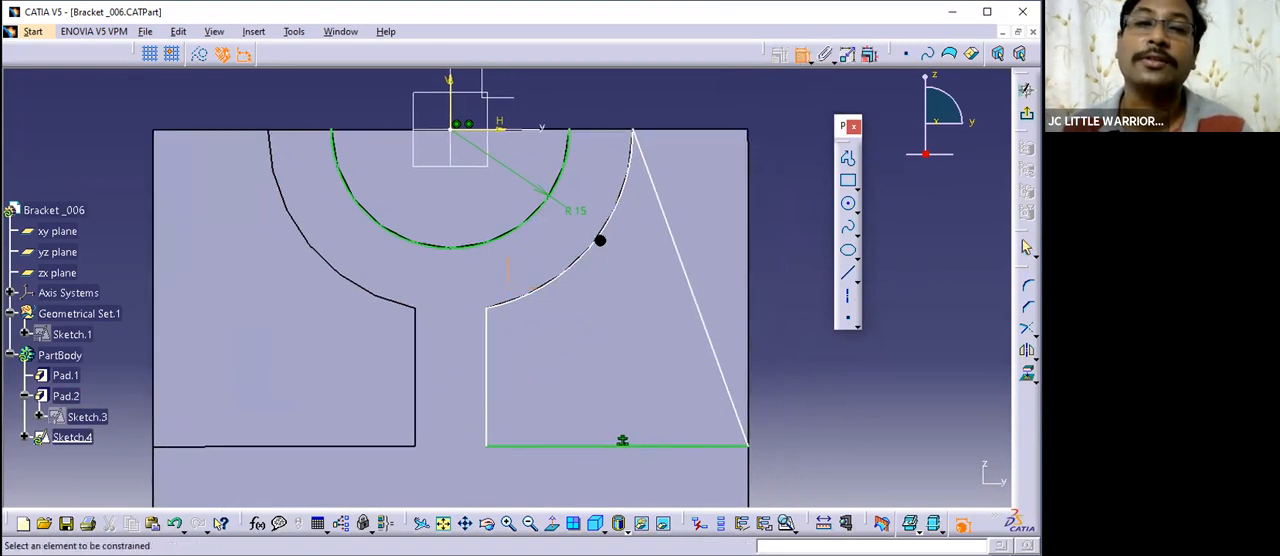
left_click(612, 214)
left_click(748, 247)
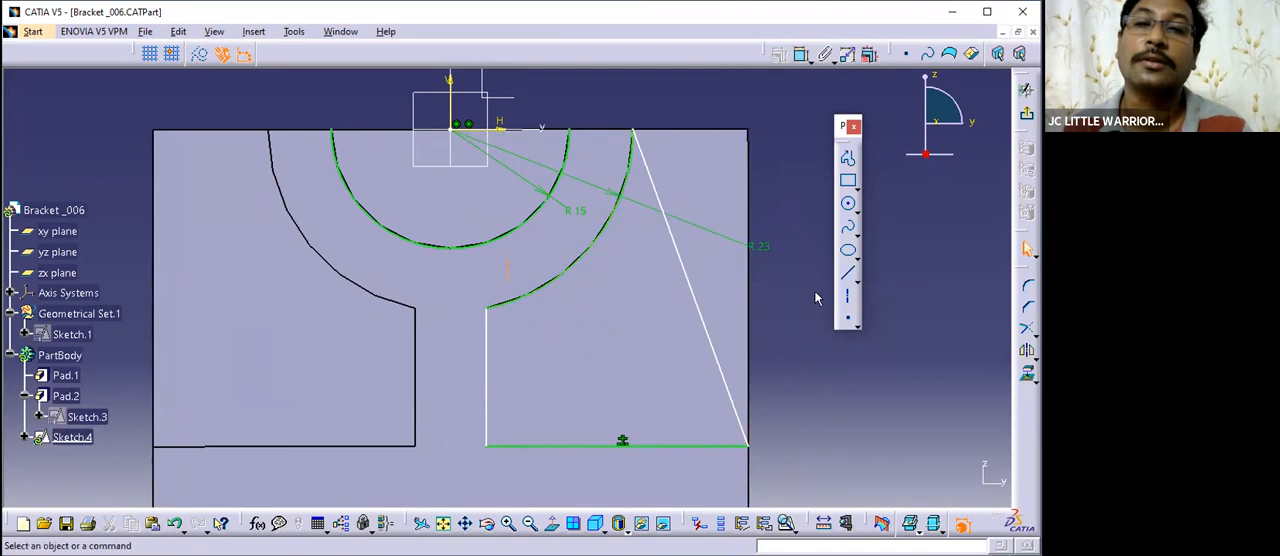
- Dimension the horizontal distance between the profile's inner vertical line and the sketch's vertical axis
mouse_move(808, 344)
middle_mouse_down()
mouse_move(746, 311)
mouse_move(755, 350)
mouse_move(756, 318)
middle_mouse_up()
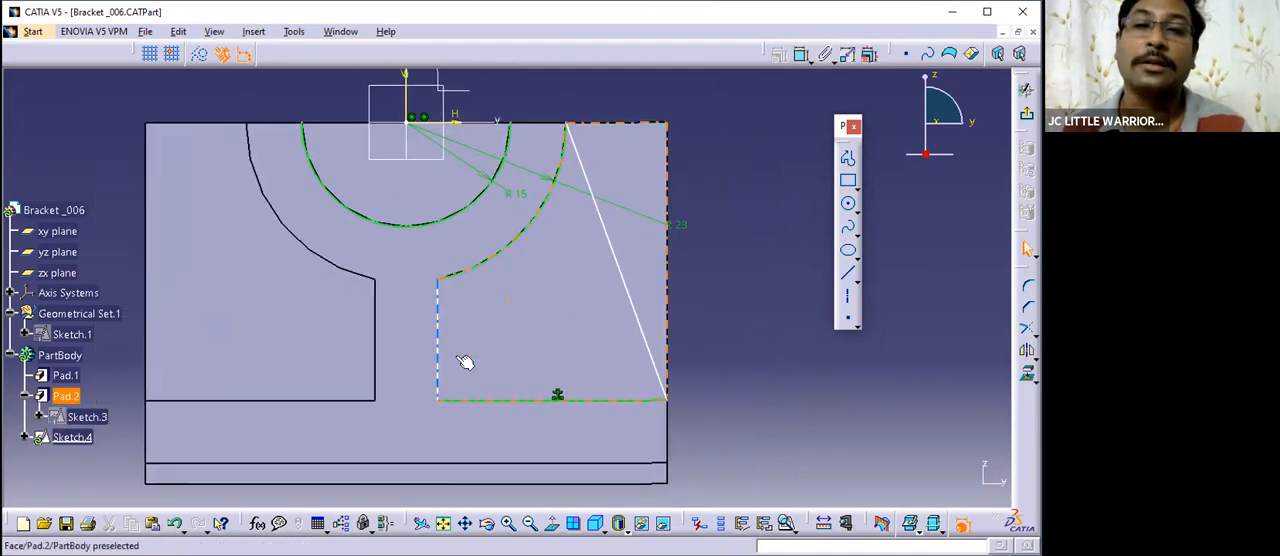
left_click(802, 54)
left_click(438, 329)
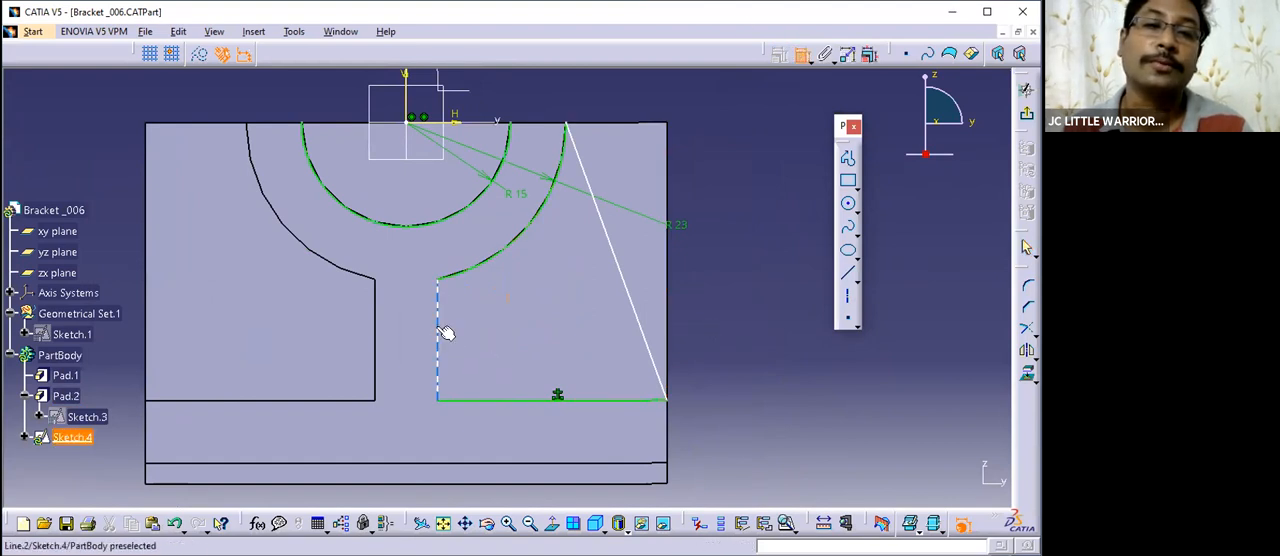
left_click(412, 100)
left_click(560, 90)
- Try to dimension the slanted line against the vertical axis, and delete the length dimension placed on it
middle_click_drag(705, 337, 688, 350)
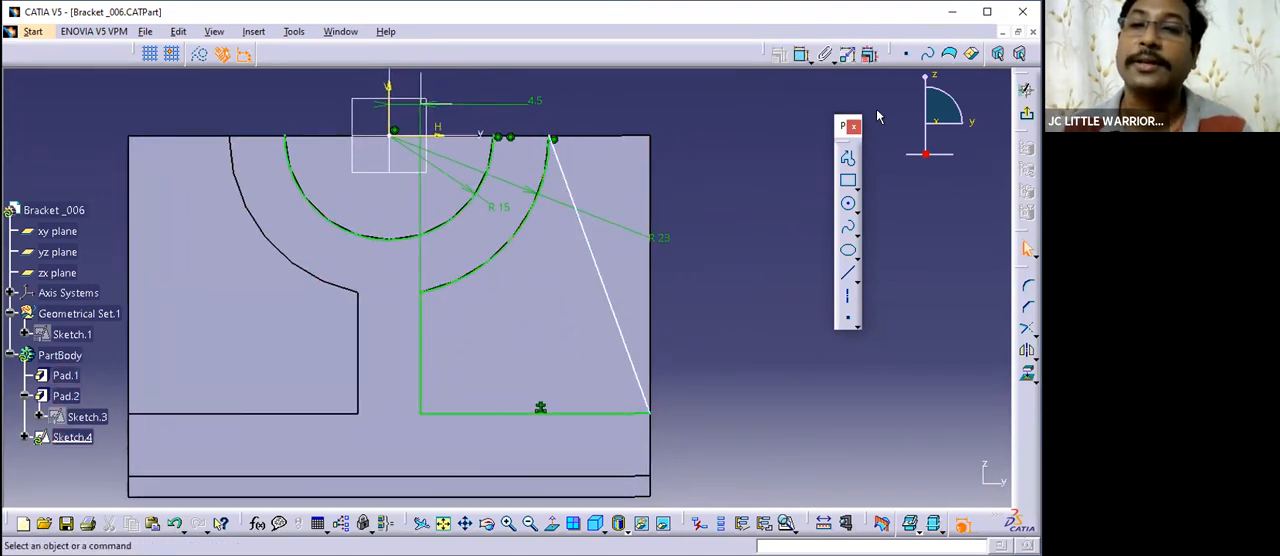
left_click(801, 54)
left_click(590, 243)
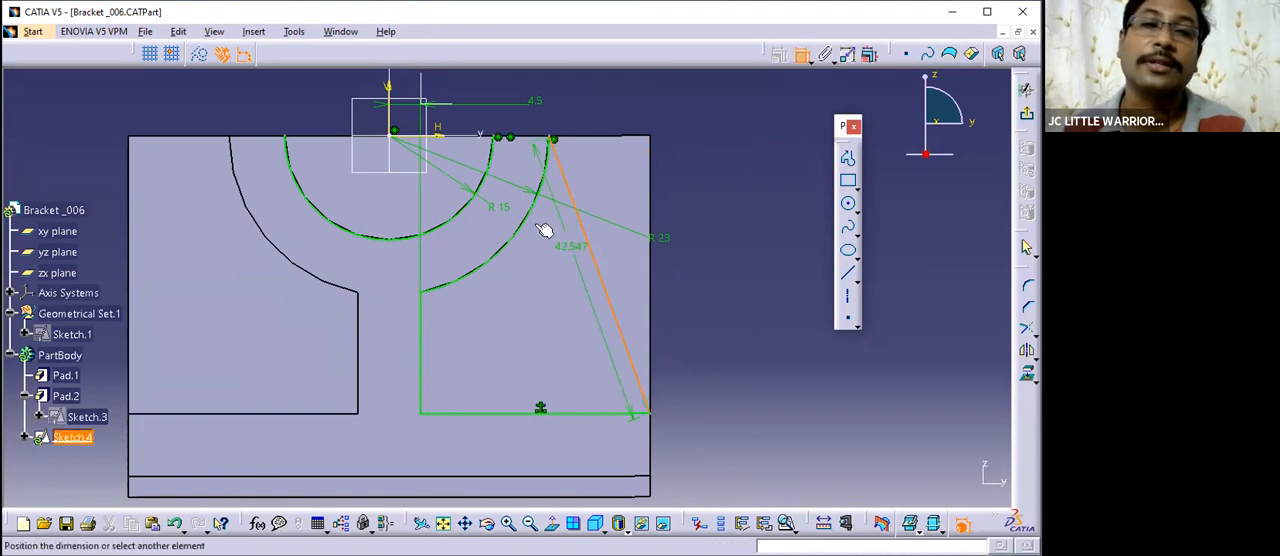
left_click(390, 116)
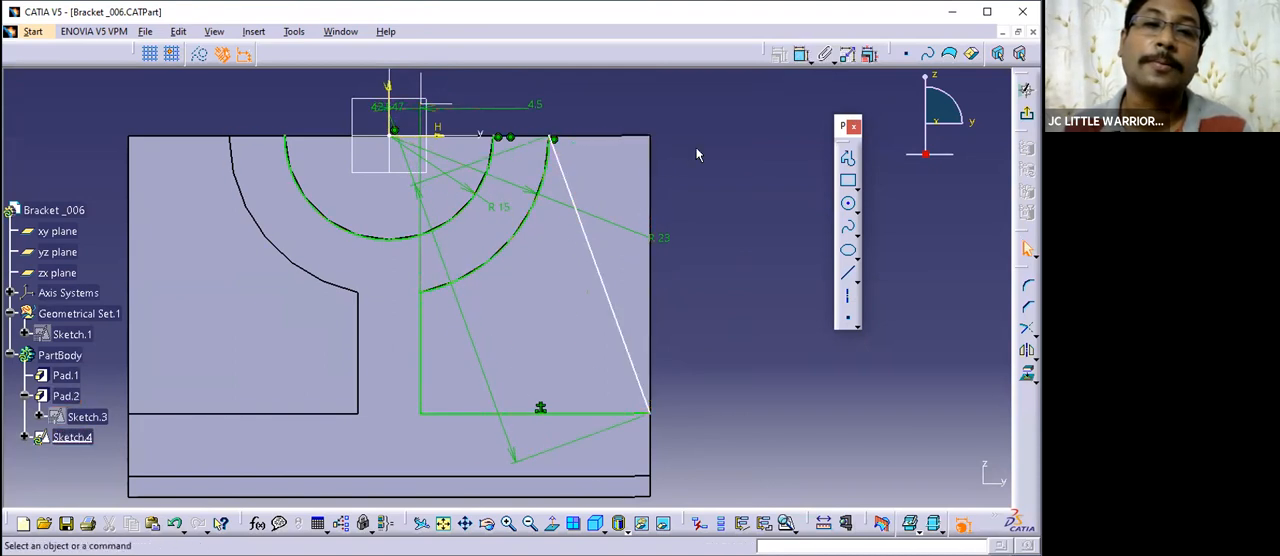
mouse_move(734, 203)
middle_mouse_down()
mouse_move(746, 251)
mouse_move(735, 195)
middle_mouse_up()
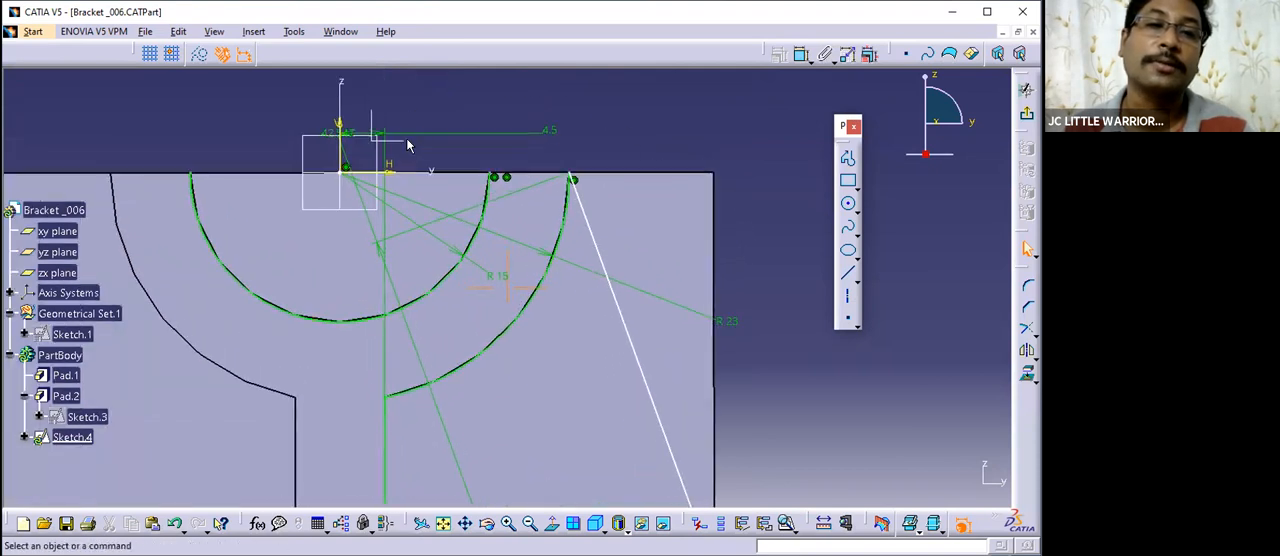
left_click(350, 162)
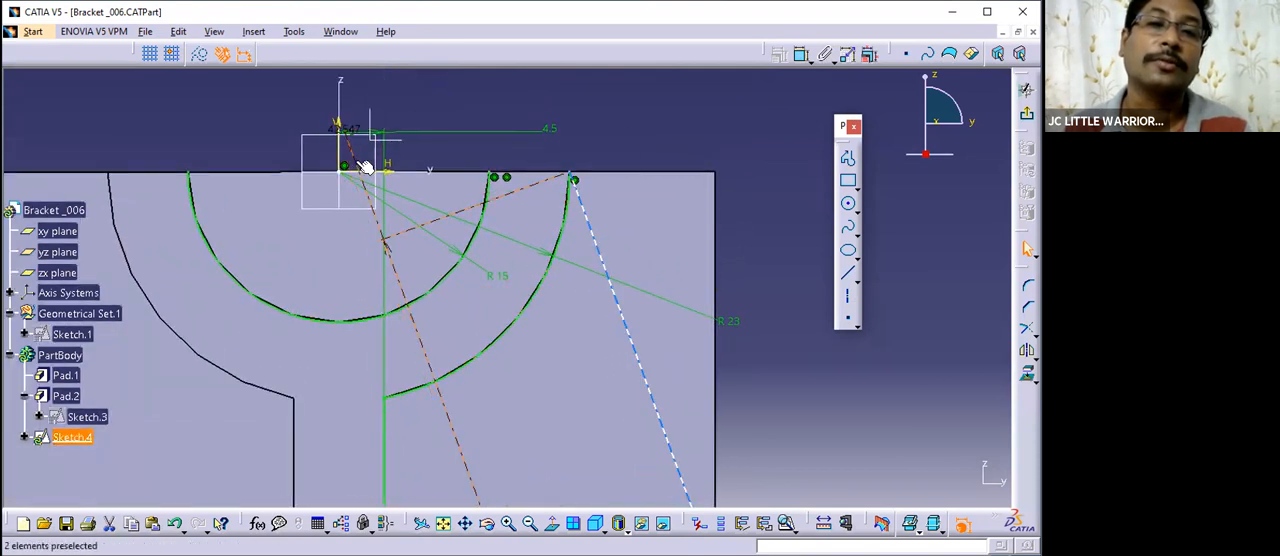
right_click(355, 406)
left_click(400, 368)
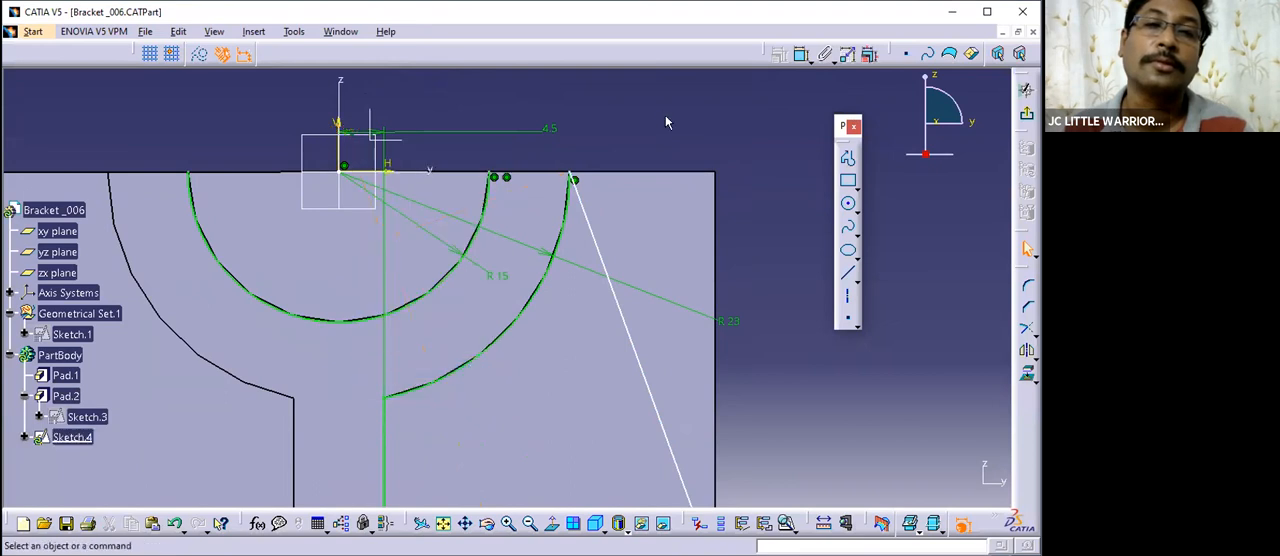
- Dimension the angle between the slanted line and the sketch's vertical axis
left_click(803, 56)
left_click(599, 252)
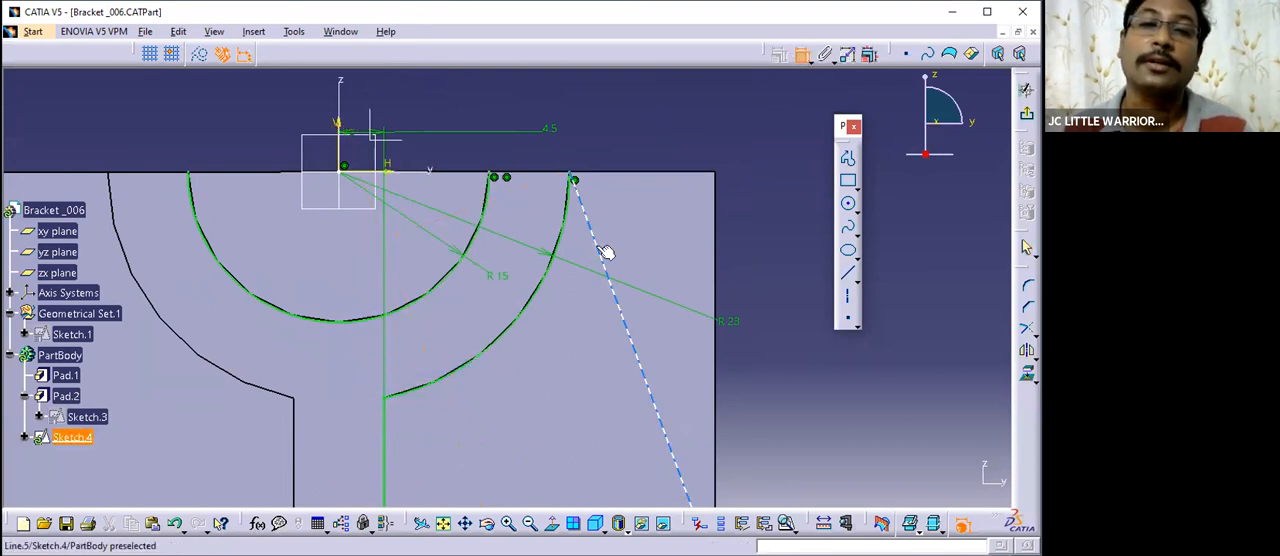
left_click(341, 108)
left_click(428, 105)
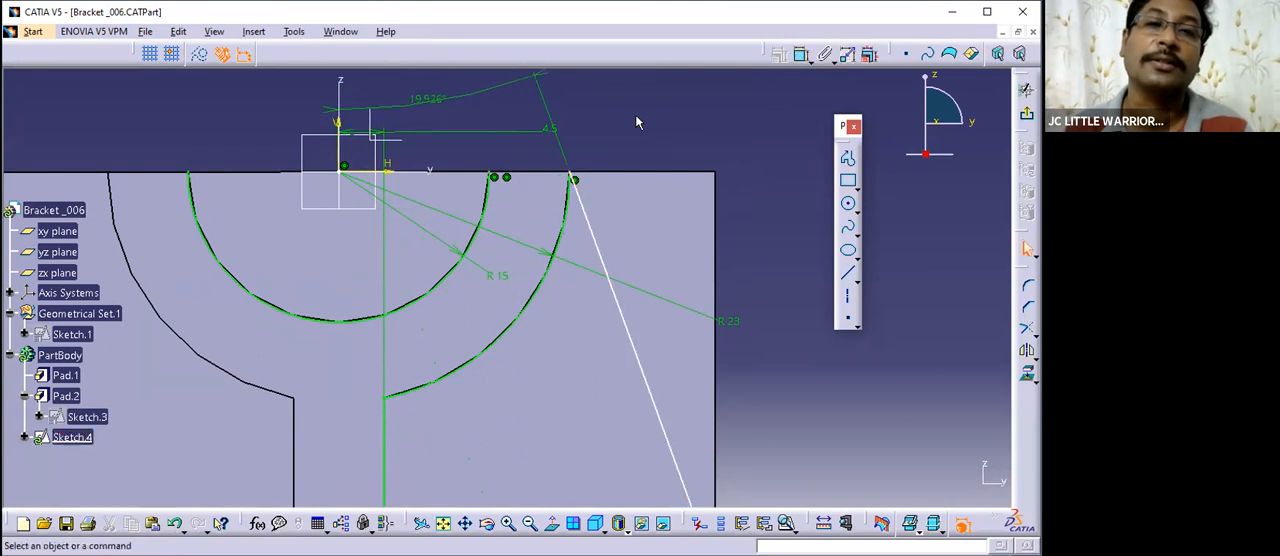
mouse_move(647, 122)
middle_mouse_down()
mouse_move(674, 223)
mouse_move(688, 181)
middle_mouse_up()
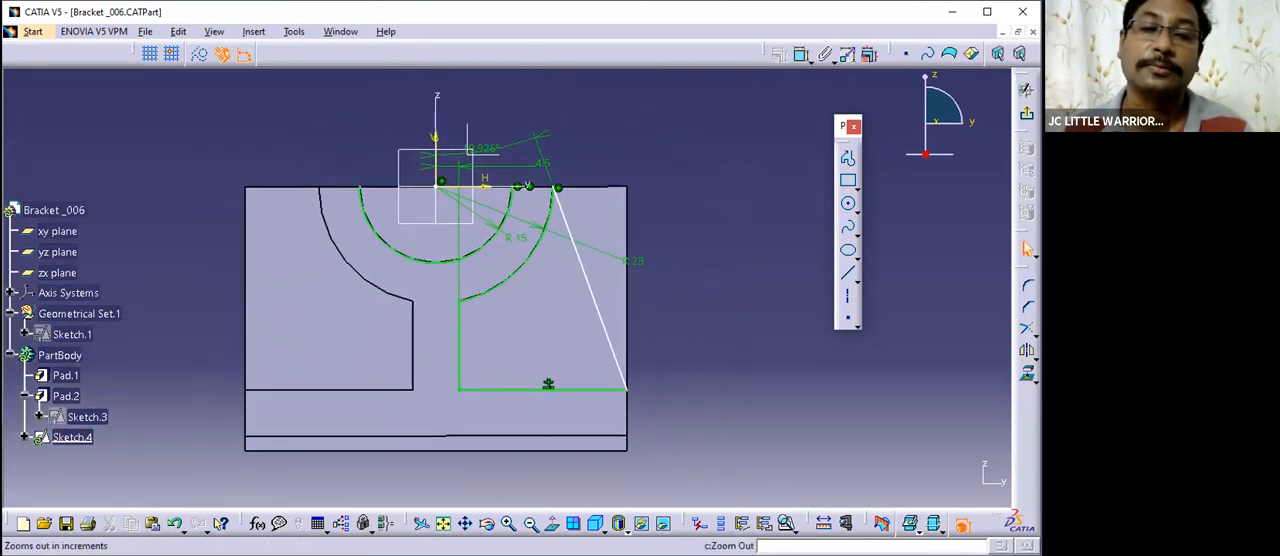
left_click(618, 522)
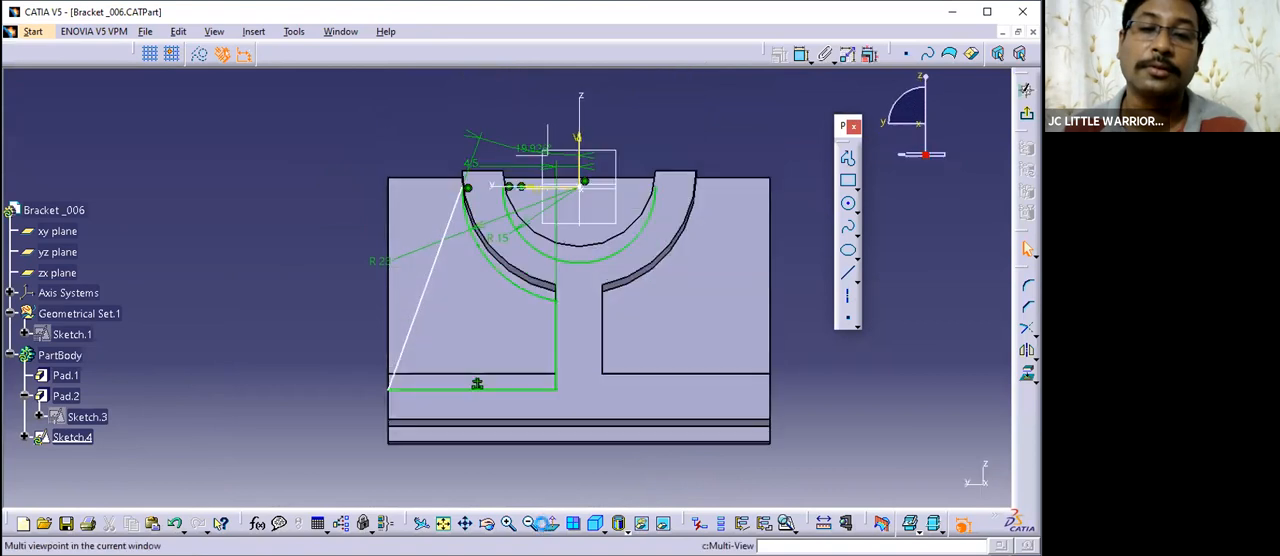
left_click(801, 55)
left_click(596, 390)
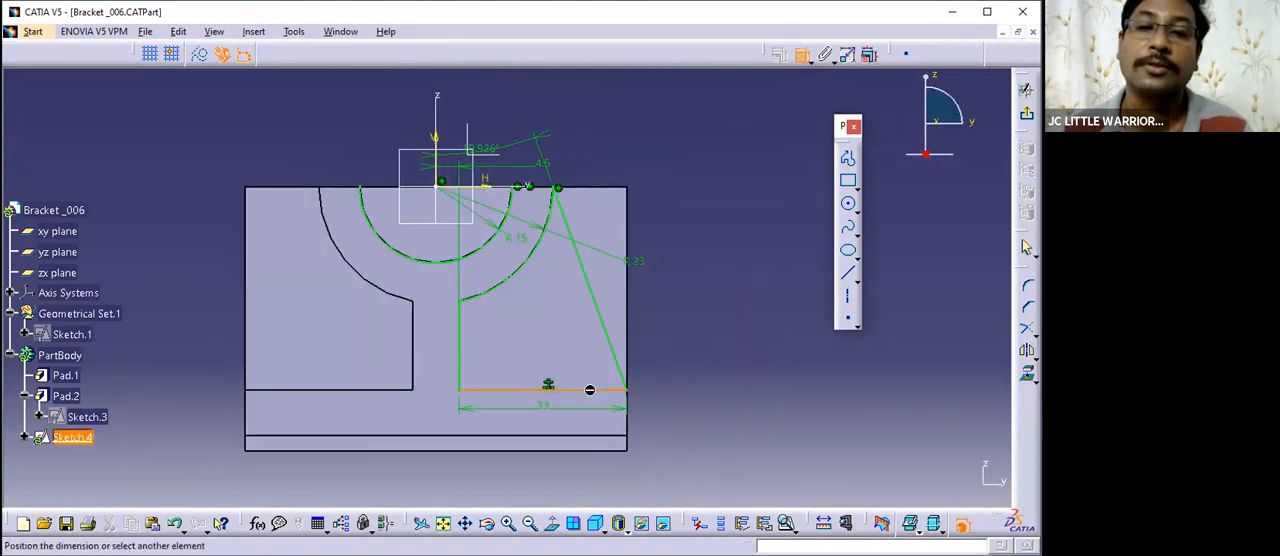
left_click(730, 82)
left_click(806, 57)
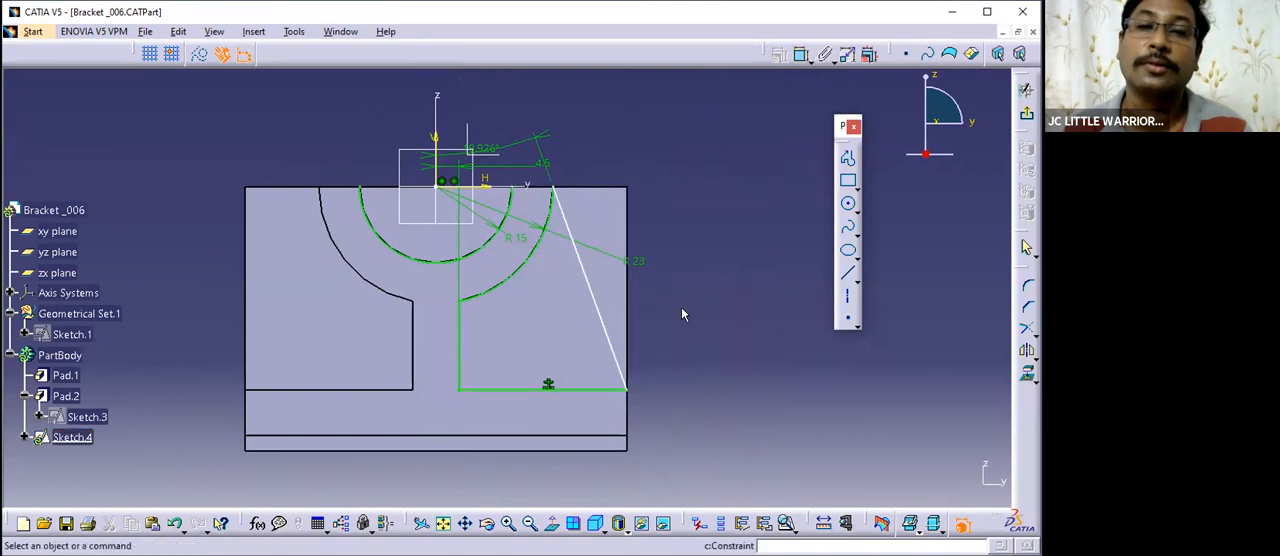
- Unfix the lower horizontal line of the rib profile
right_click(556, 387)
mouse_move(609, 376)
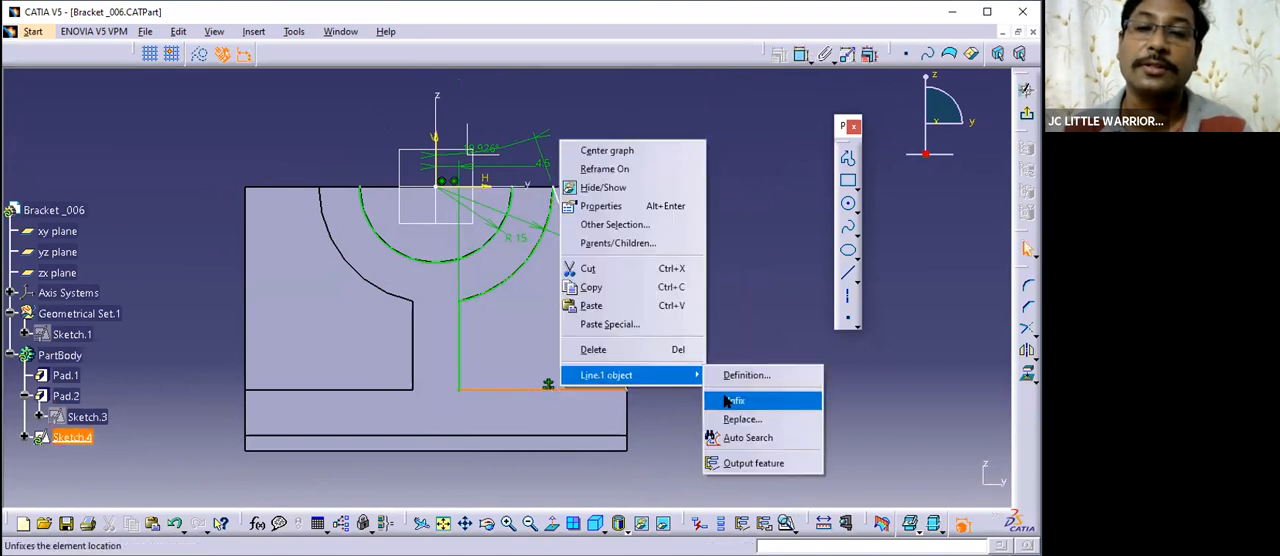
left_click(735, 400)
- Dimension the vertical distance between the lower horizontal line and the sketch's horizontal axis, placing it outside the profile
left_click(802, 55)
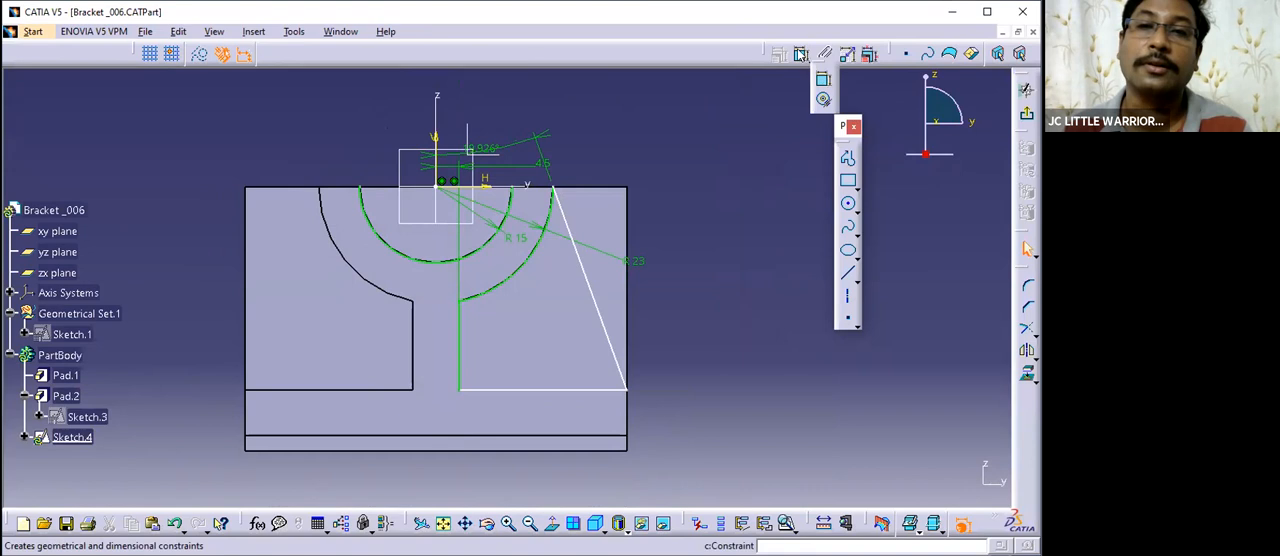
left_click(802, 55)
left_click(803, 57)
left_click(567, 393)
left_click(409, 187)
left_click(697, 285)
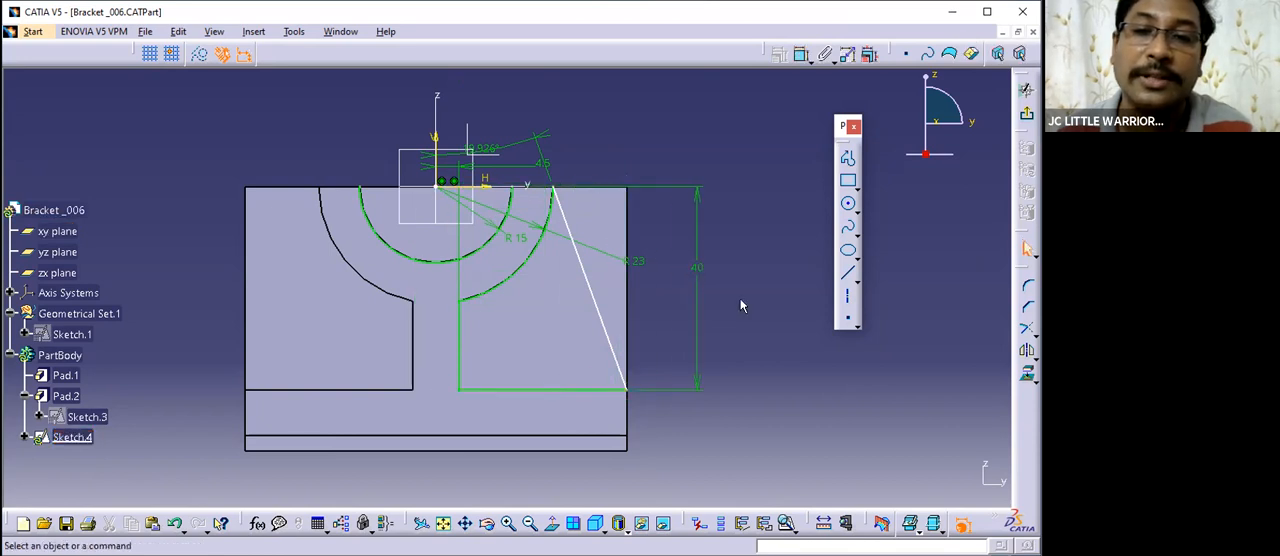
left_click(801, 55)
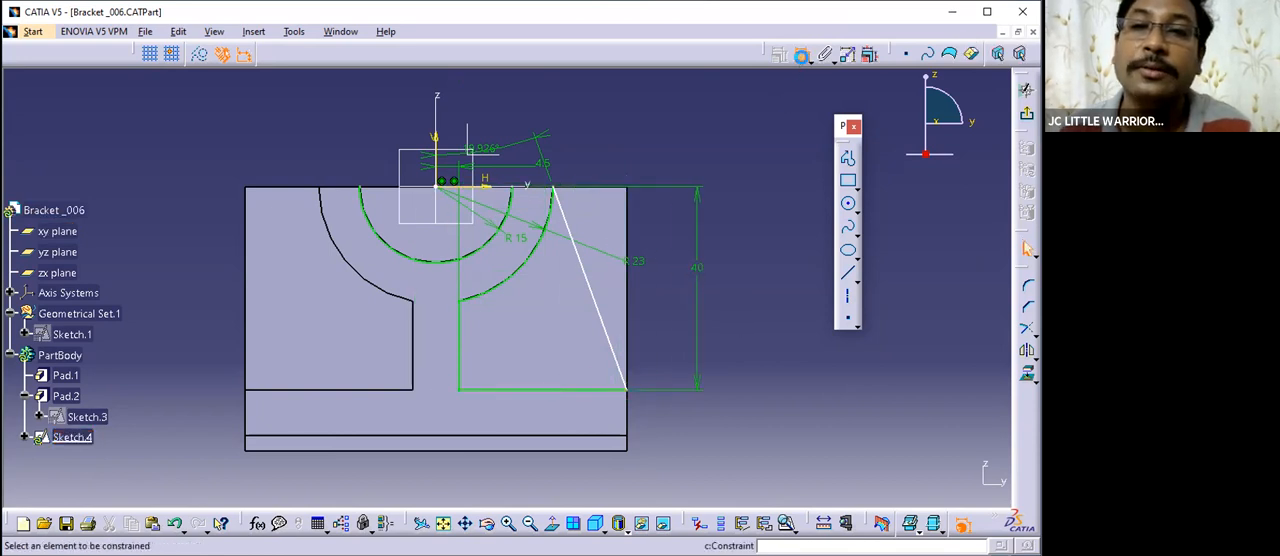
left_click(630, 392)
left_click(471, 189)
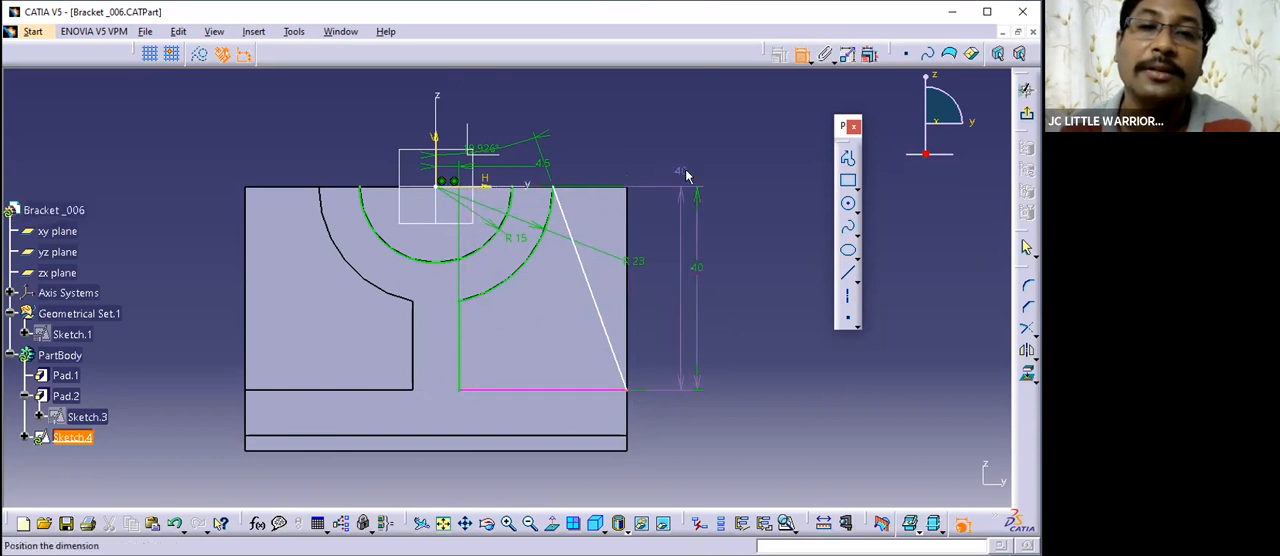
key("Escape")
- Dimension the horizontal distance from the sketch's vertical axis to the slanted line's lower endpoint, placing it above the part
left_click(805, 57)
left_click(447, 207)
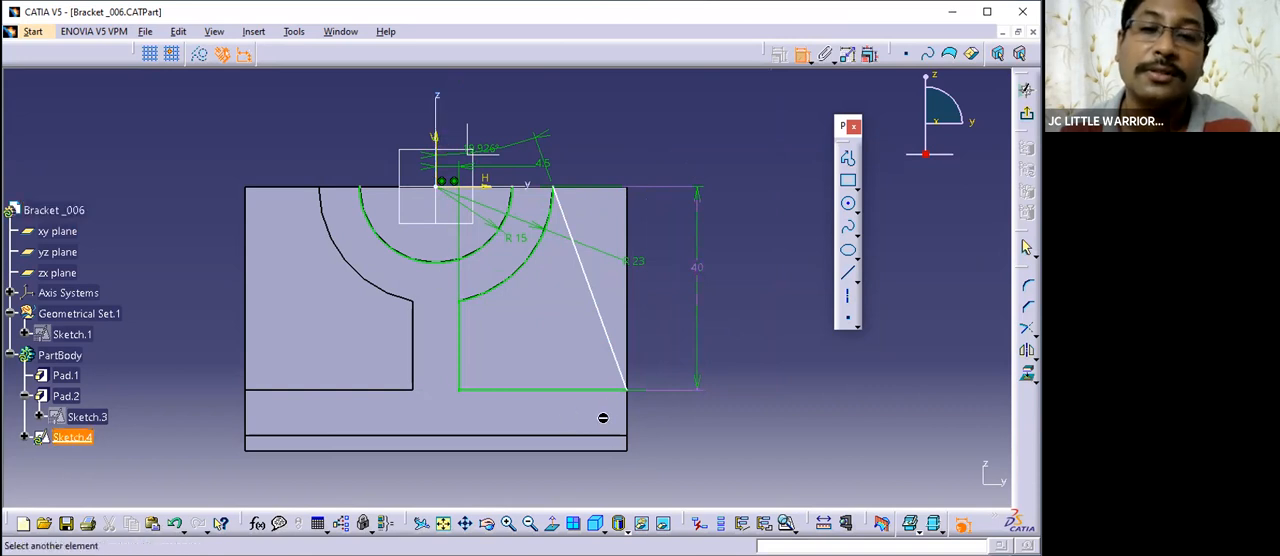
left_click(627, 391)
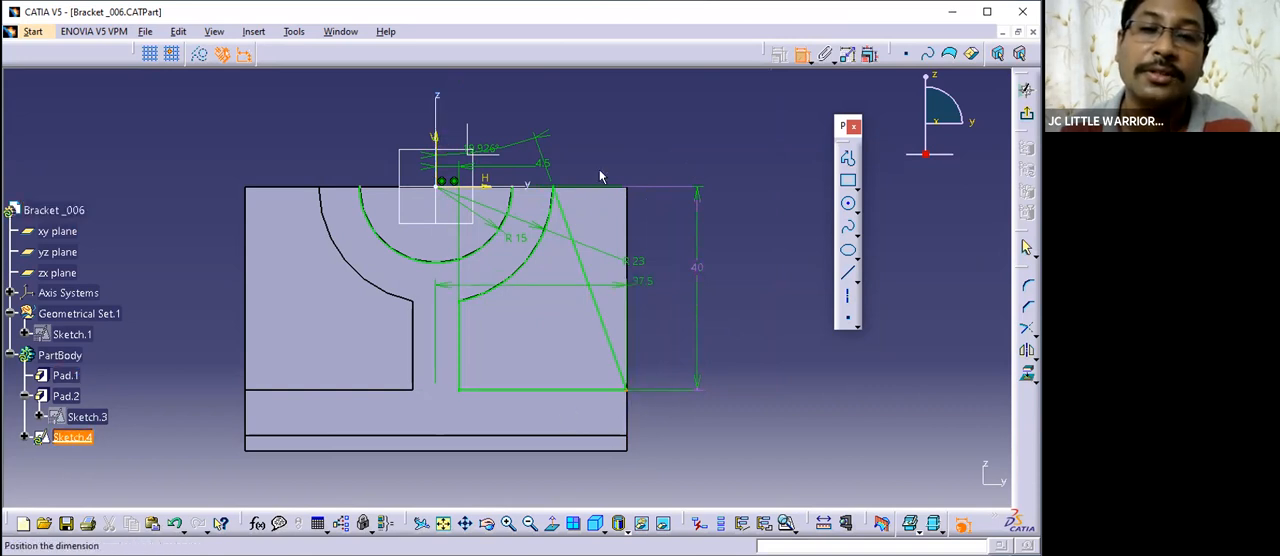
left_click(557, 89)
- Inspect the constrained rib profile and expand its sketch in the specification tree to show its geometry and constraints
scroll(688, 178, "up", 3)
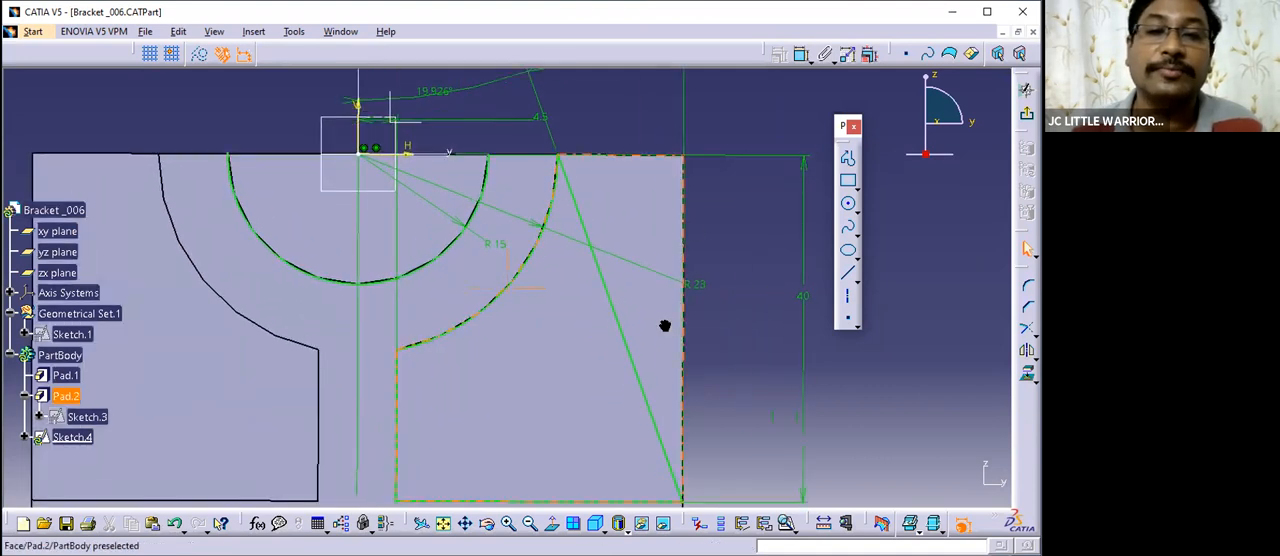
middle_click_drag(665, 326, 611, 383, "ctrl")
scroll(611, 383, "up", 1)
scroll(160, 254, "down", 3)
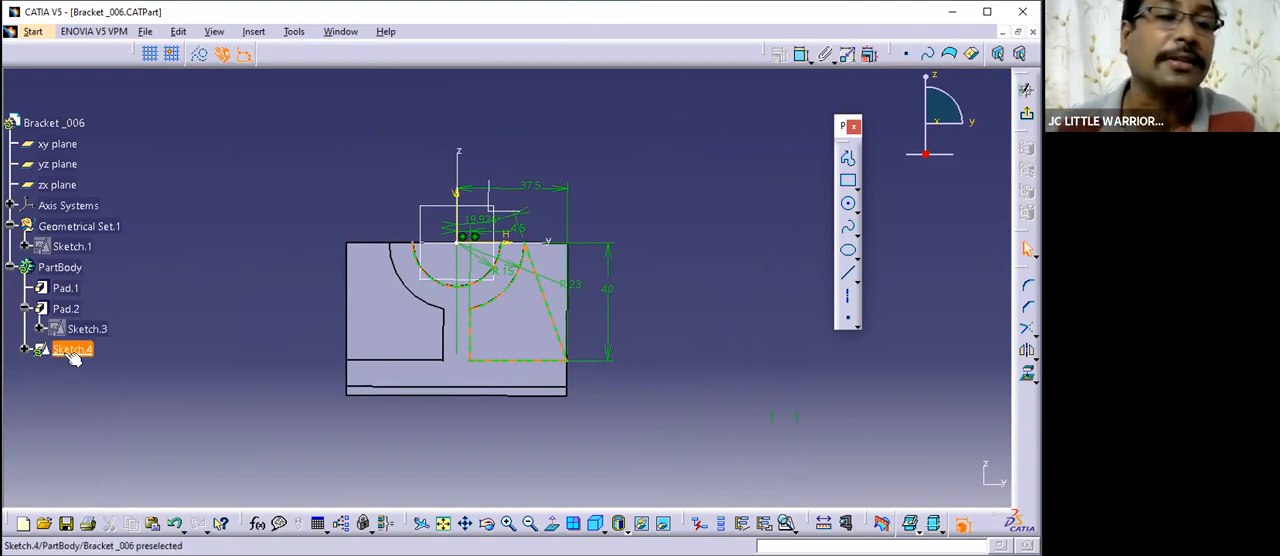
left_click(24, 349)
middle_click_drag(537, 267, 540, 206, "ctrl")
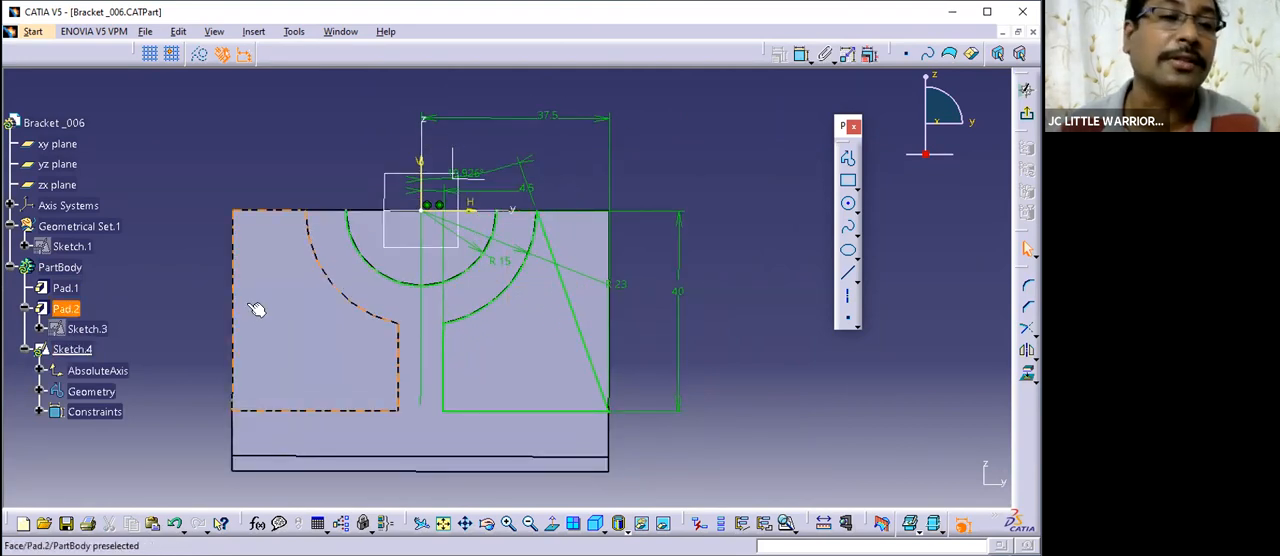
- Hide the Pad.1 solid to view the rib sketch's geometry and constraints on their own
left_click(70, 288)
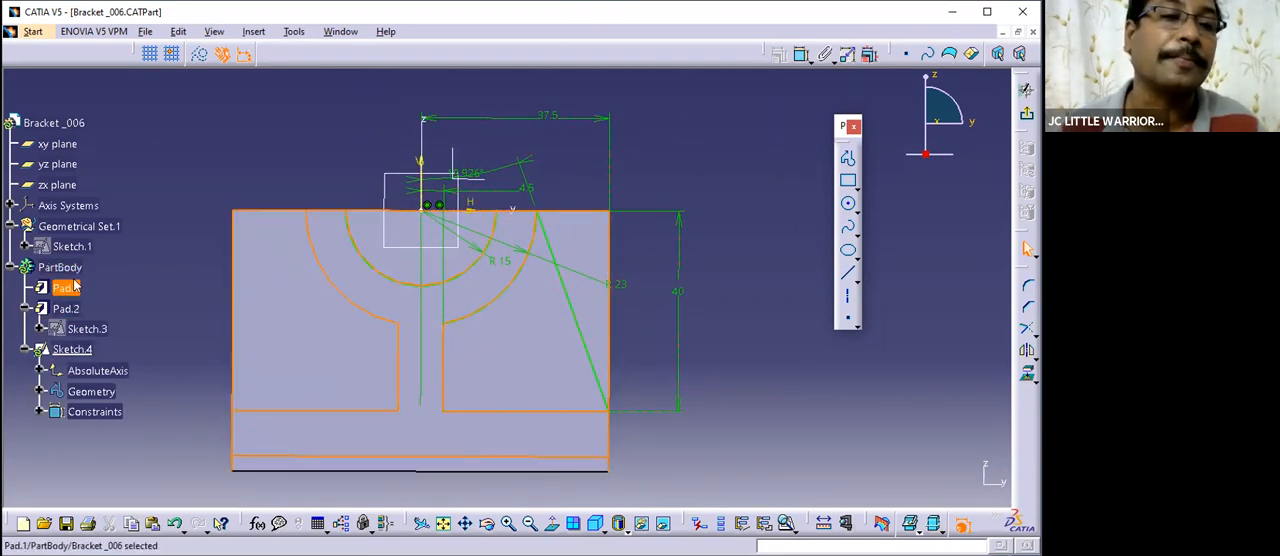
right_click(75, 287)
left_click(122, 328)
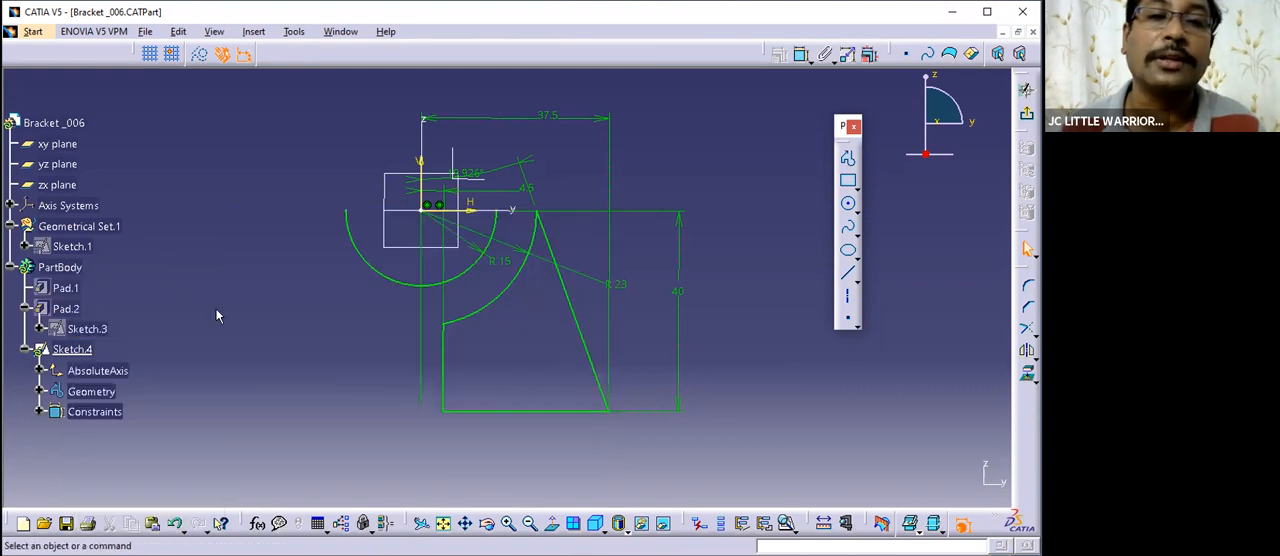
mouse_move(243, 323)
middle_mouse_down()
mouse_move(268, 317)
mouse_move(250, 258)
mouse_move(229, 324)
middle_mouse_up()
left_click(268, 317)
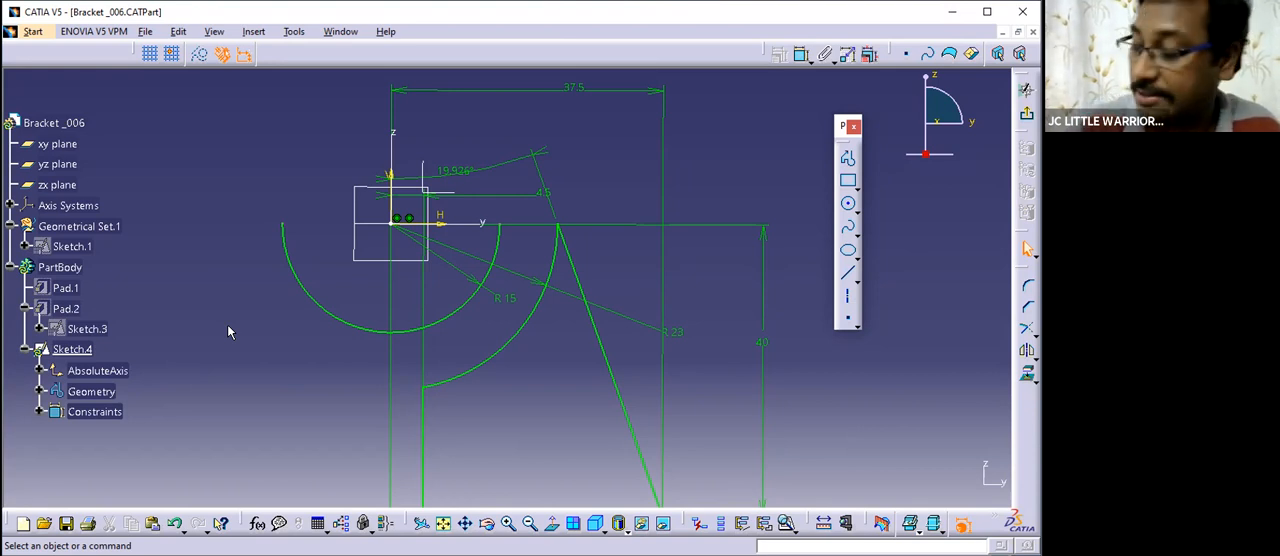
mouse_move(322, 351)
middle_mouse_down("ctrl")
mouse_move(348, 413)
mouse_move(329, 357)
middle_mouse_up("ctrl")
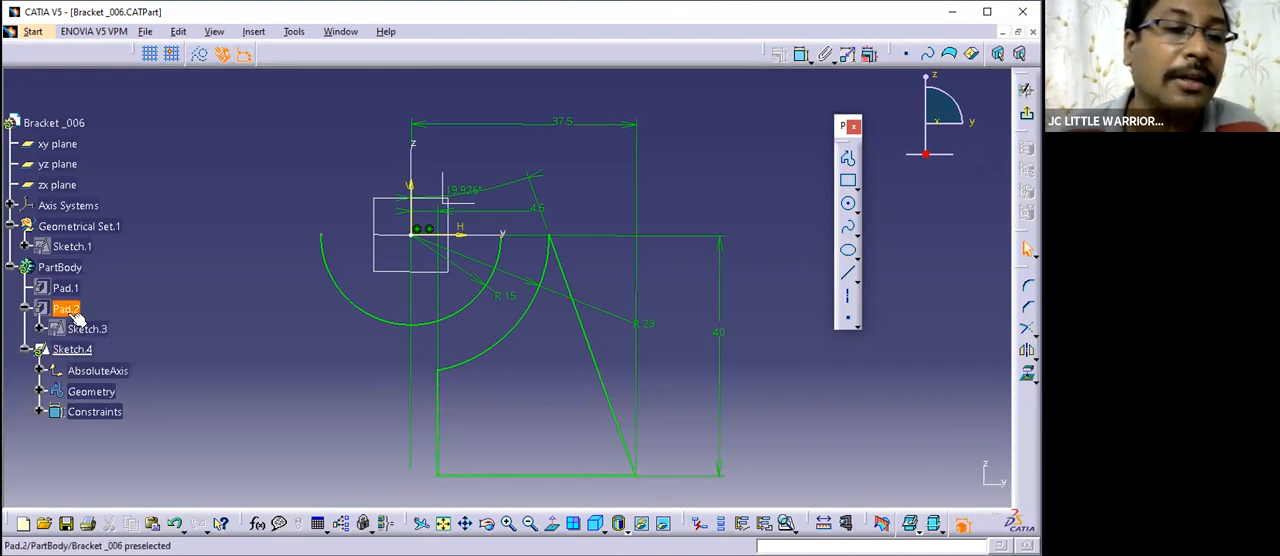
- Show the Pad.1 solid again behind the rib sketch
left_click(70, 288)
right_click(71, 285)
left_click(112, 337)
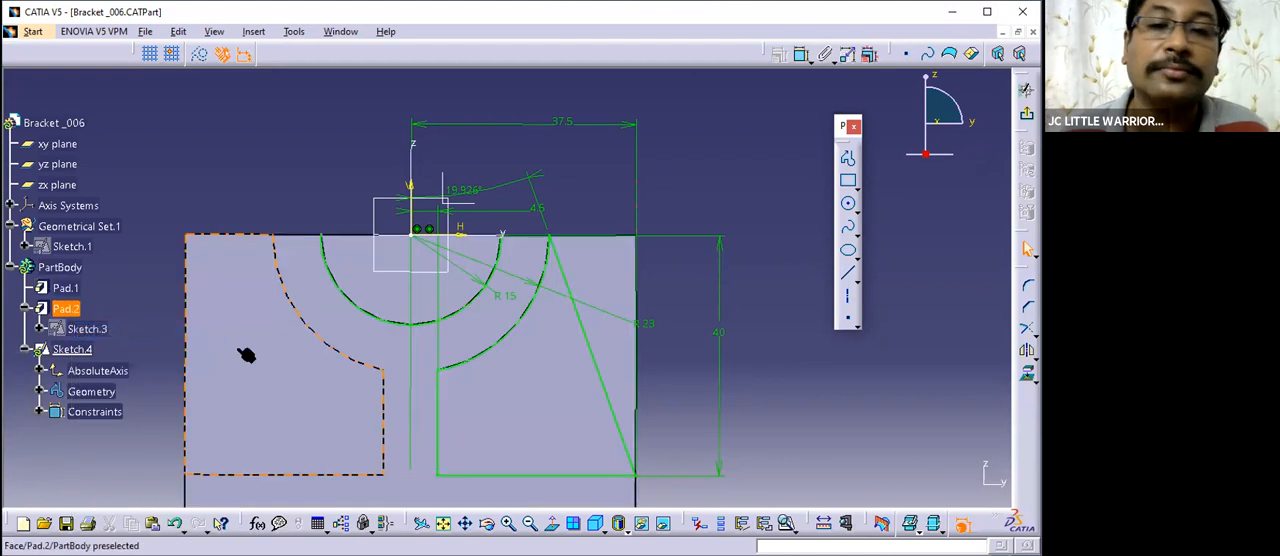
middle_click_drag(554, 318, 567, 402)
middle_click_drag(712, 328, 704, 190)
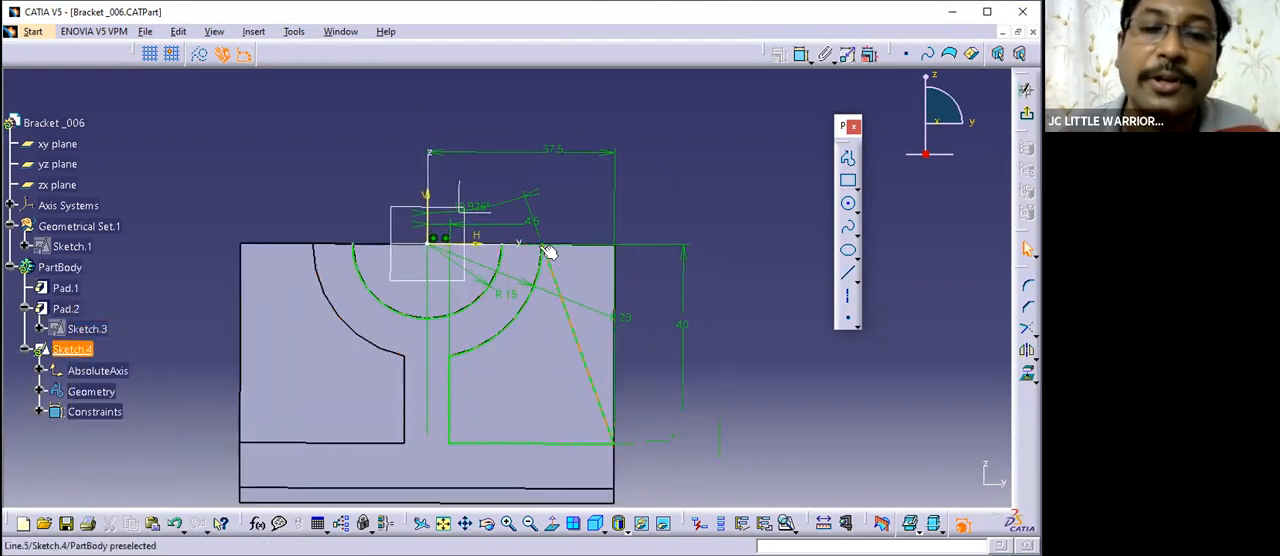
middle_click_drag(778, 378, 811, 386)
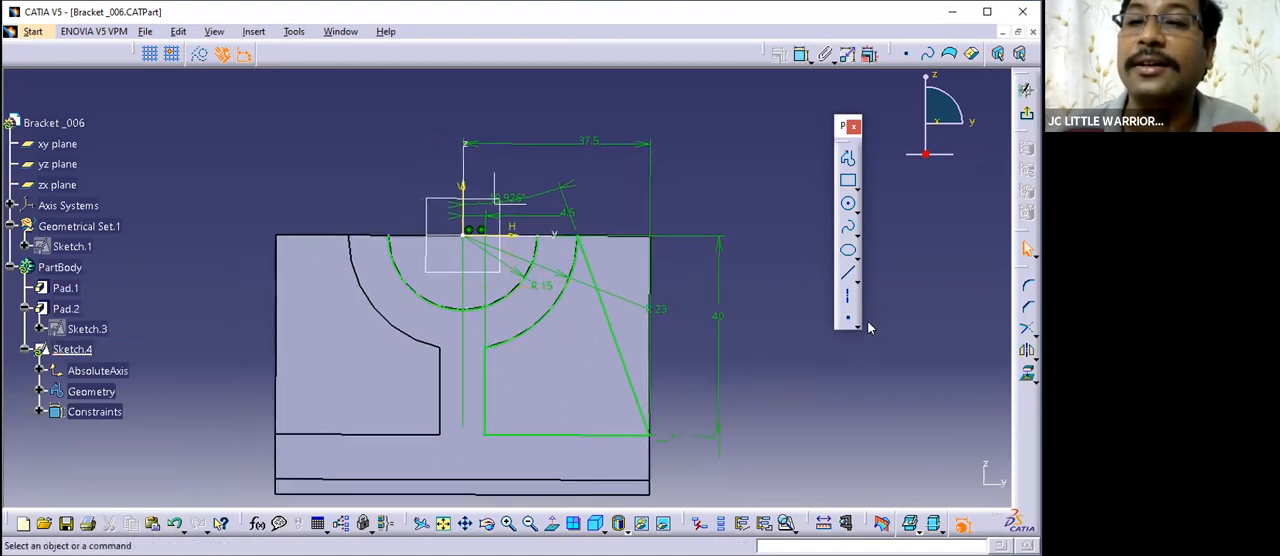
- Project the edges of the Pad.2 face on the left side of the bracket into the rib sketch
left_click(1026, 378)
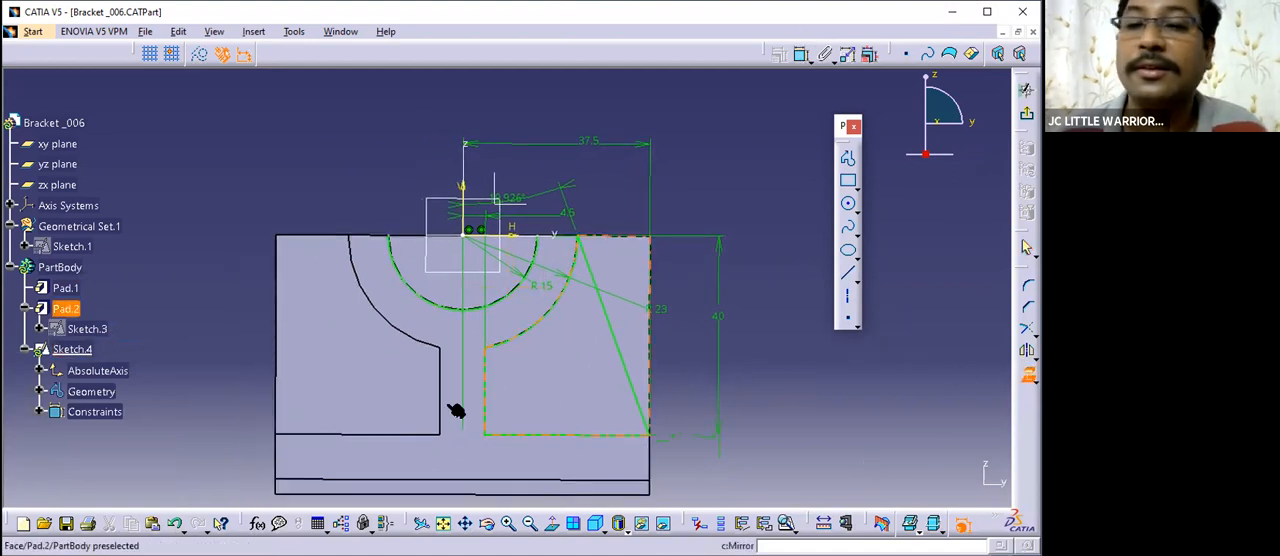
left_click(357, 363)
middle_click_drag(220, 274, 262, 232)
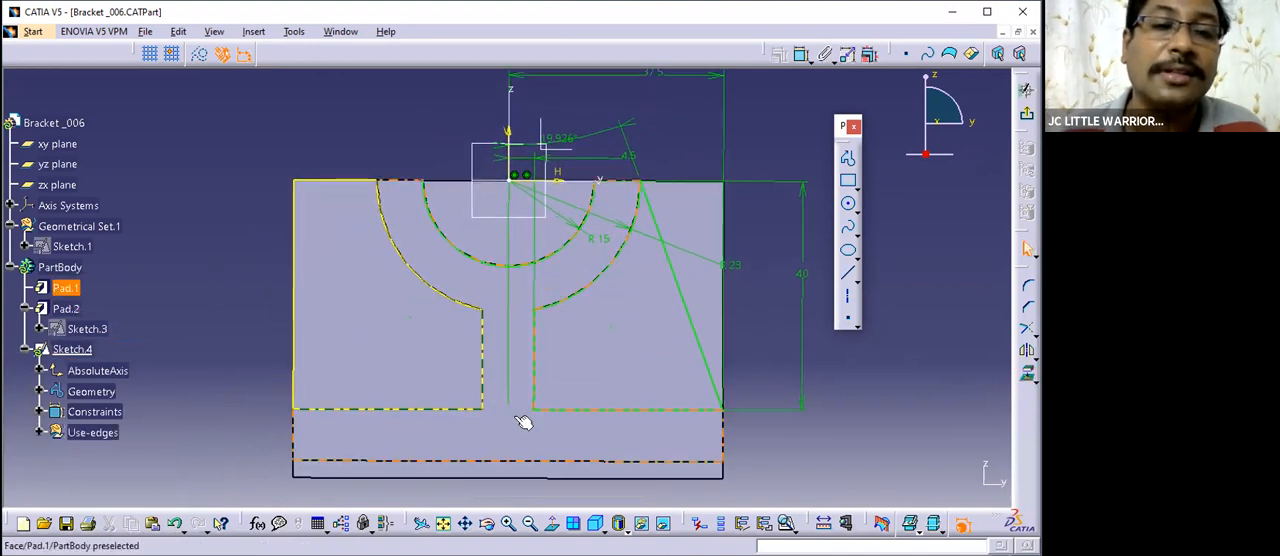
mouse_move(491, 394)
middle_mouse_down()
mouse_move(457, 408)
mouse_move(302, 350)
middle_mouse_up()
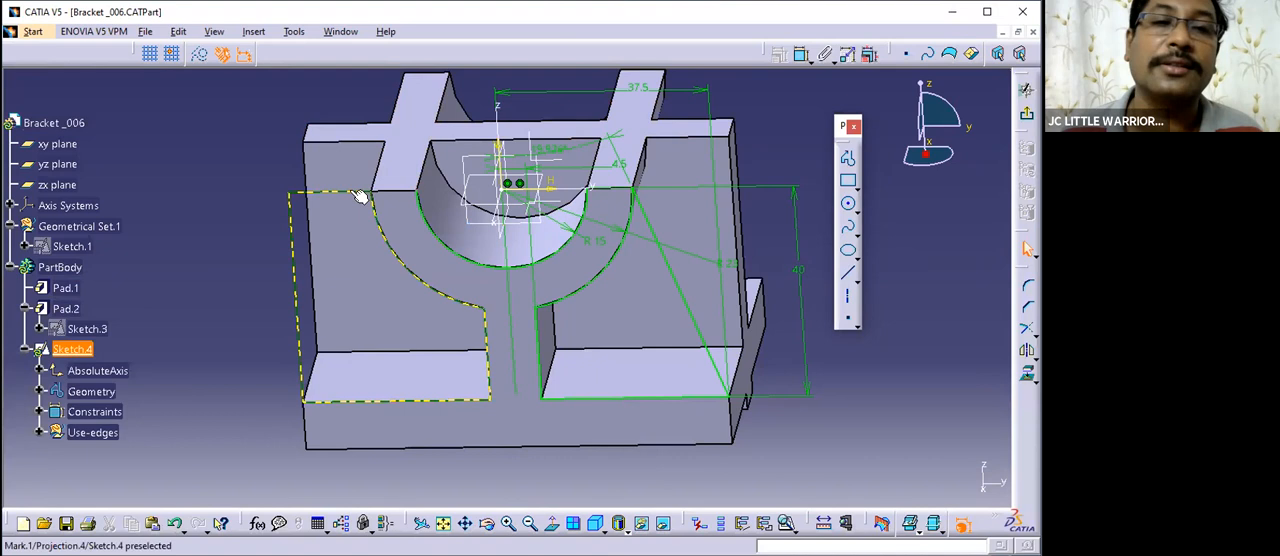
- Isolate the projected left outline (Mark.1) from its source face and accept the rerouting of related specifications
right_click(300, 333)
left_click(201, 271)
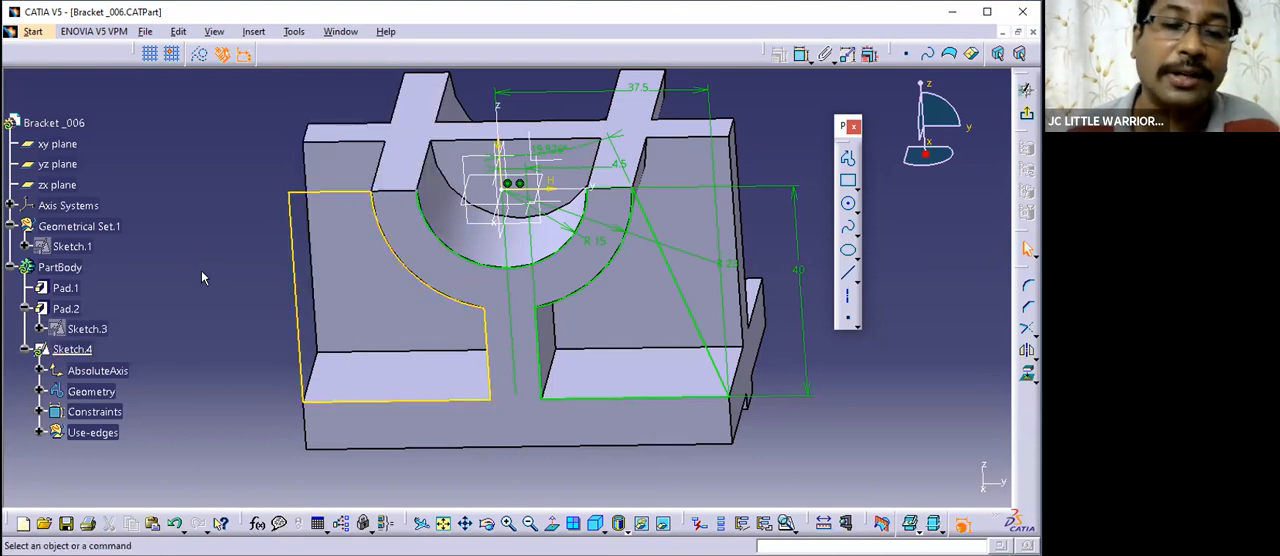
right_click(295, 254)
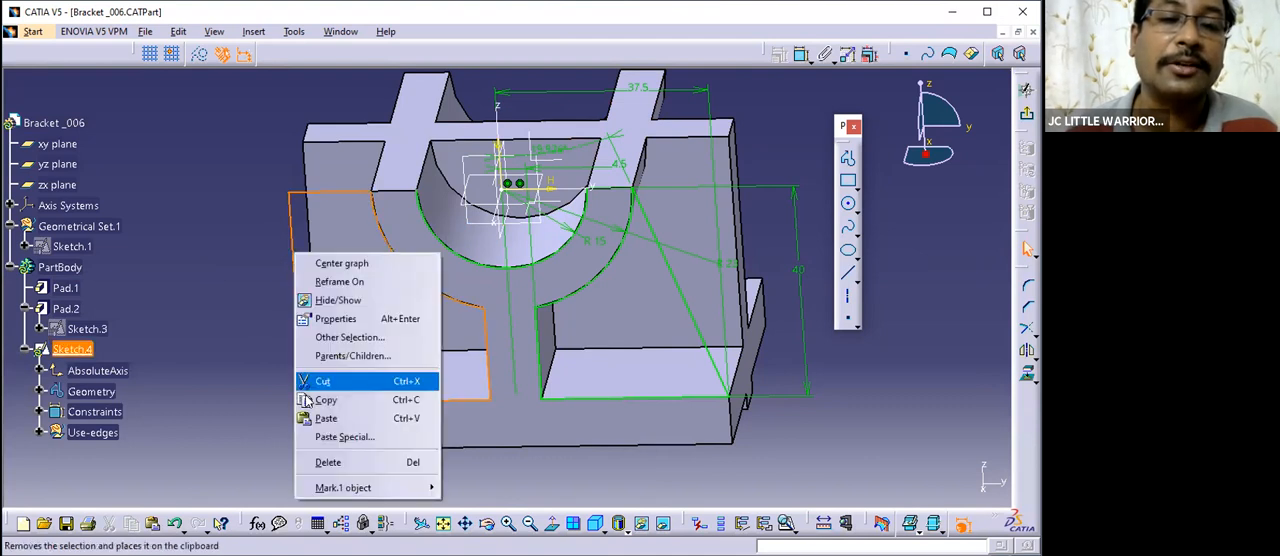
mouse_move(324, 492)
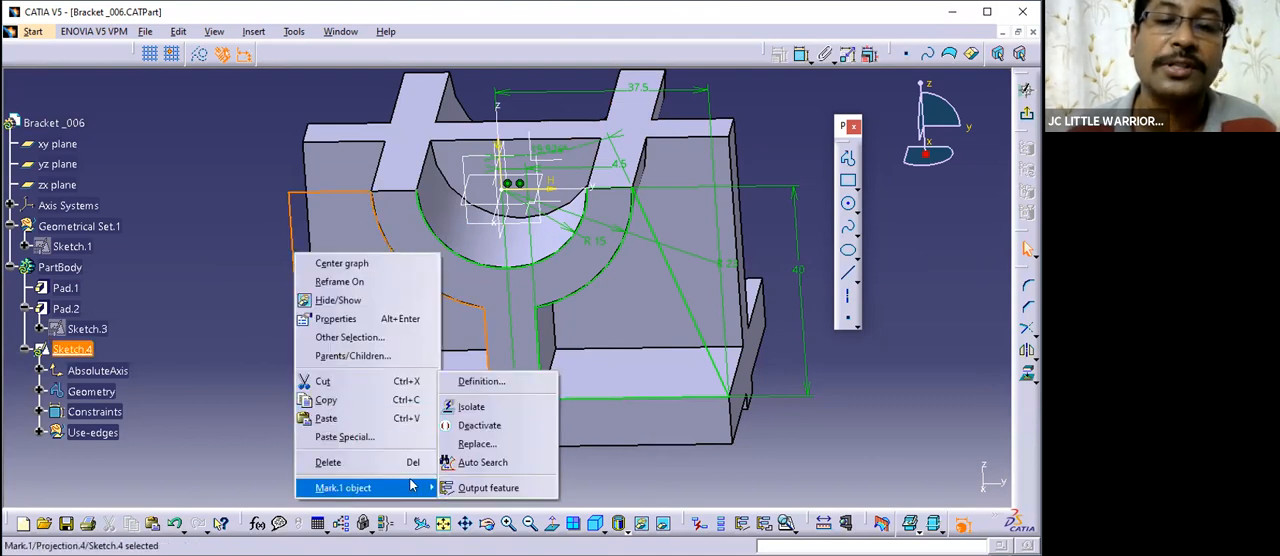
left_click(473, 408)
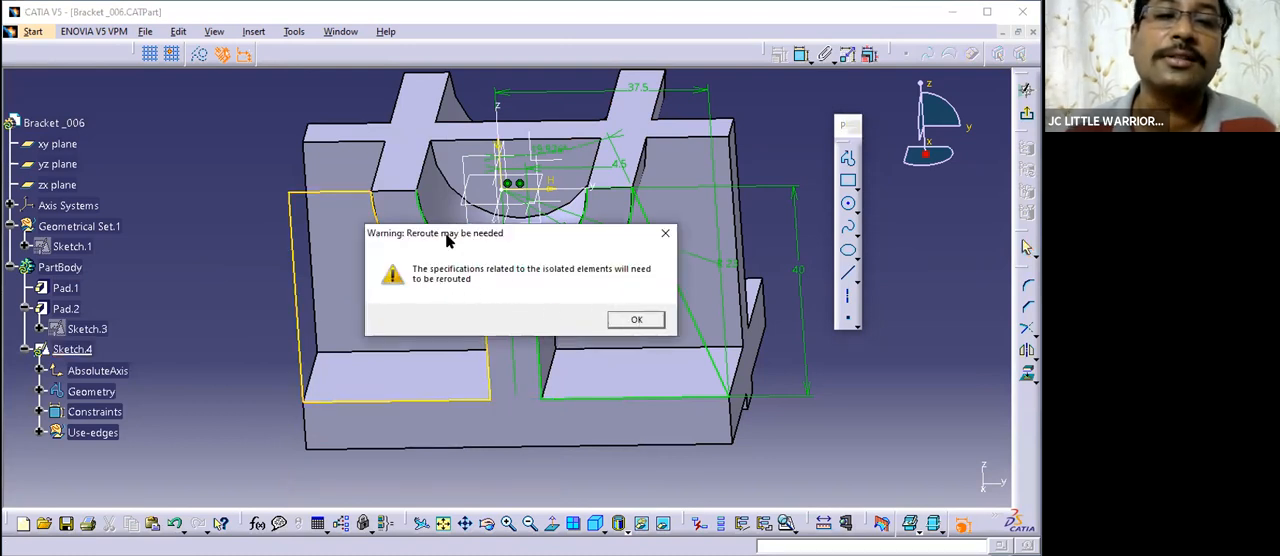
left_click_drag(459, 241, 424, 208)
left_click(584, 284)
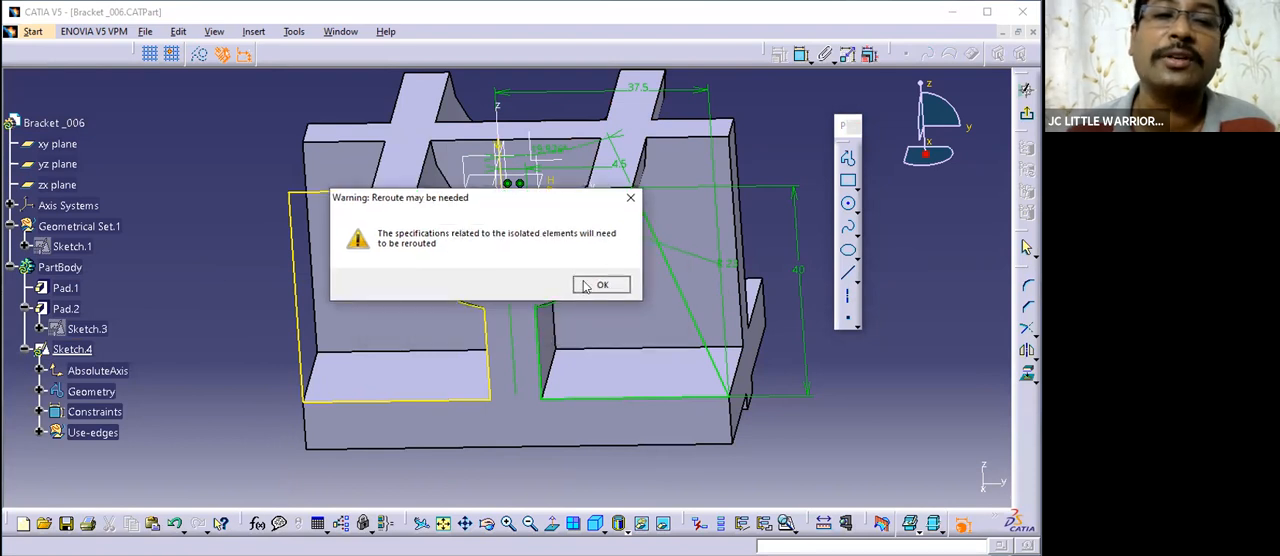
left_click(208, 264)
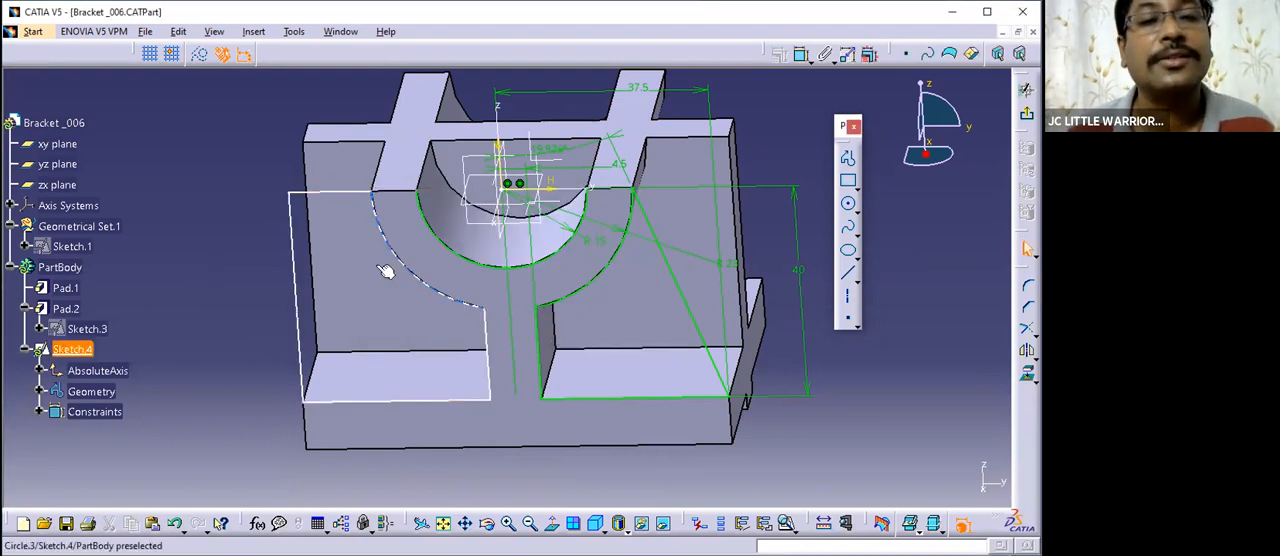
- Examine the isolated outline against the bracket from several angles and check the options offered for its upper line
mouse_move(493, 437)
middle_mouse_down()
mouse_move(494, 386)
mouse_move(509, 400)
mouse_move(327, 385)
mouse_move(343, 206)
mouse_move(471, 411)
mouse_move(334, 349)
mouse_move(518, 128)
mouse_move(530, 165)
middle_mouse_up()
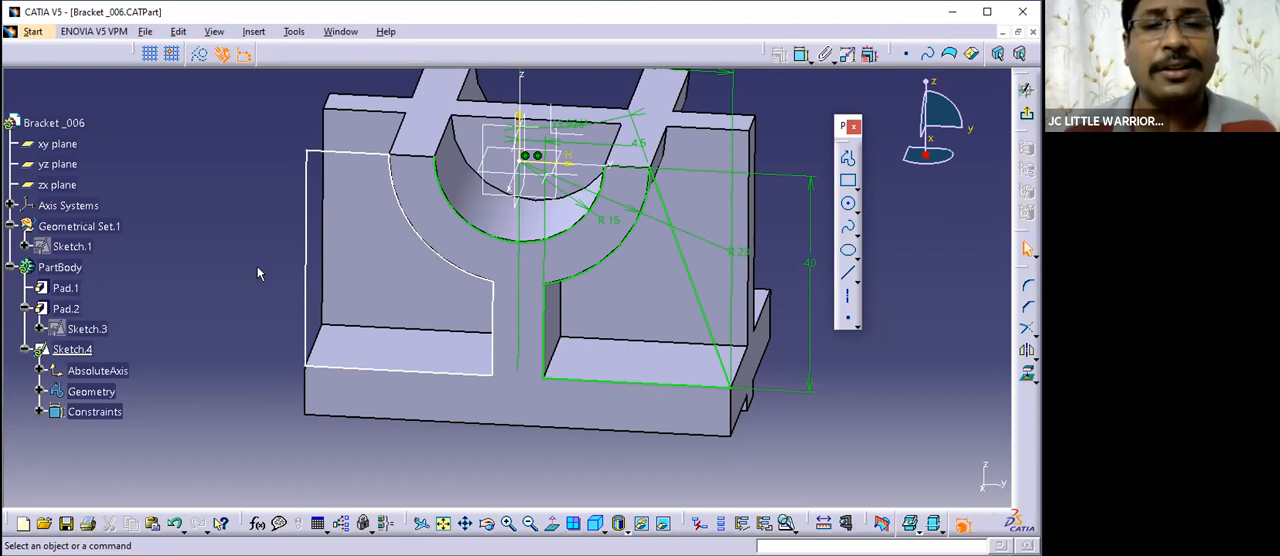
middle_click_drag(502, 303, 458, 252)
middle_click_drag(171, 262, 286, 373)
middle_click_drag(457, 357, 495, 442)
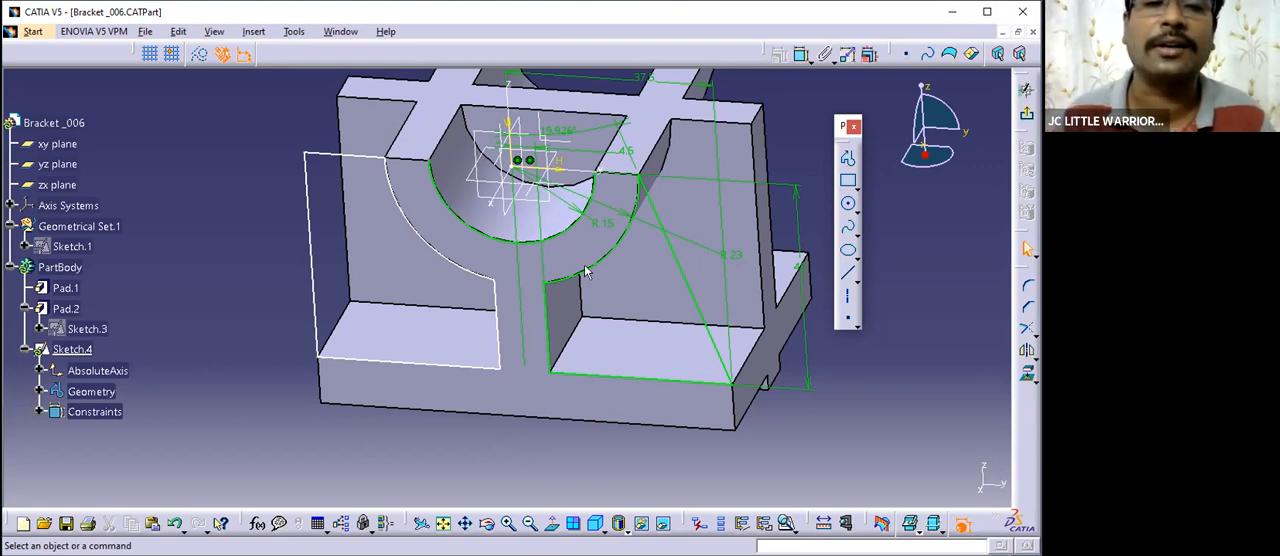
middle_click_drag(524, 349, 301, 224)
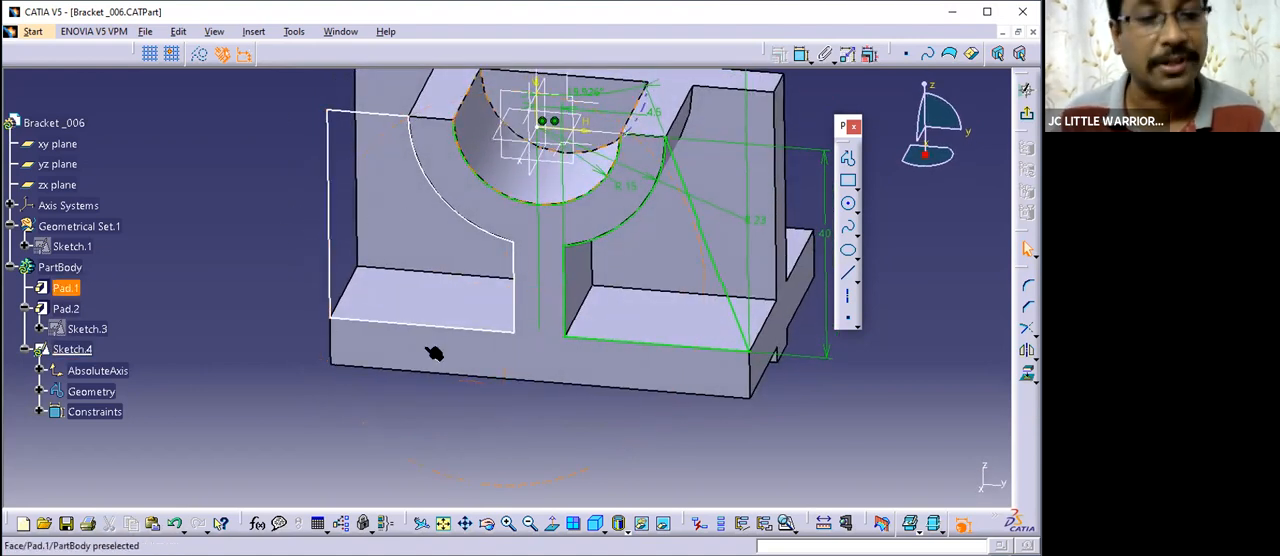
middle_click_drag(497, 297, 372, 185)
middle_click_drag(577, 325, 555, 440)
left_click(353, 131)
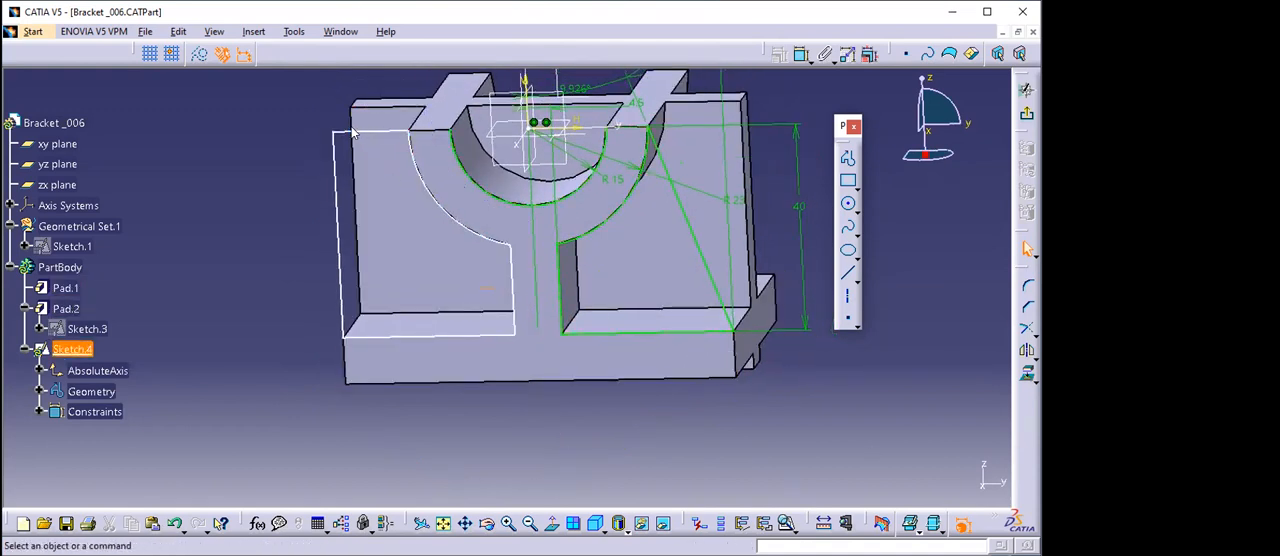
right_click(353, 131)
mouse_move(395, 364)
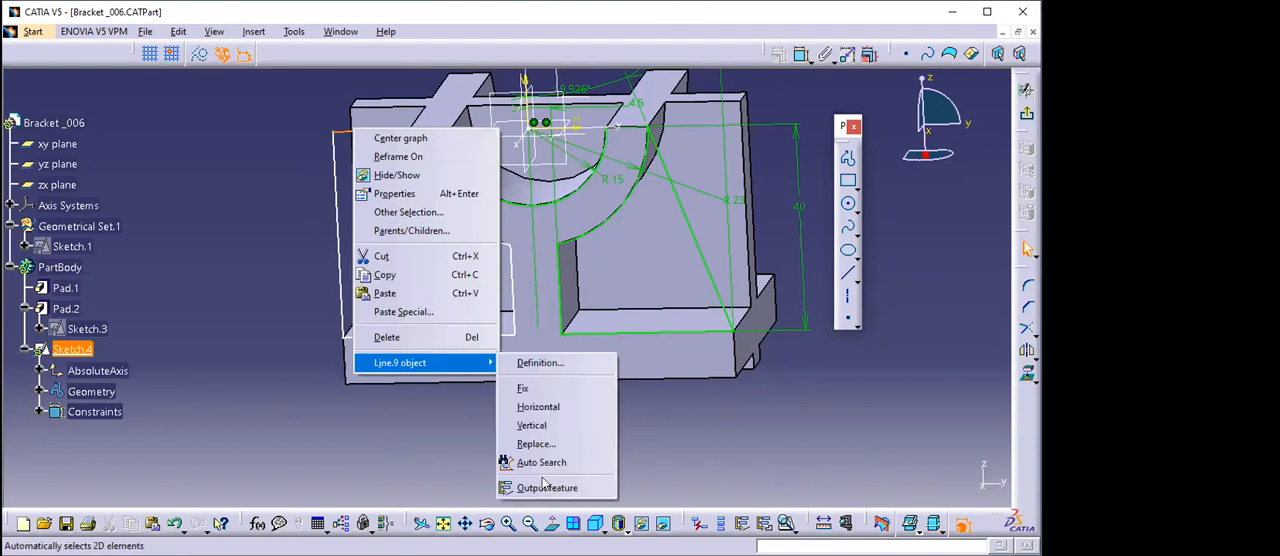
left_click(674, 426)
- Select the entire connected left outline with Auto Search from its upper line and delete it
mouse_move(474, 377)
middle_mouse_down()
mouse_move(415, 407)
mouse_move(437, 390)
mouse_move(389, 127)
mouse_move(340, 200)
mouse_move(326, 123)
mouse_move(340, 130)
middle_mouse_up()
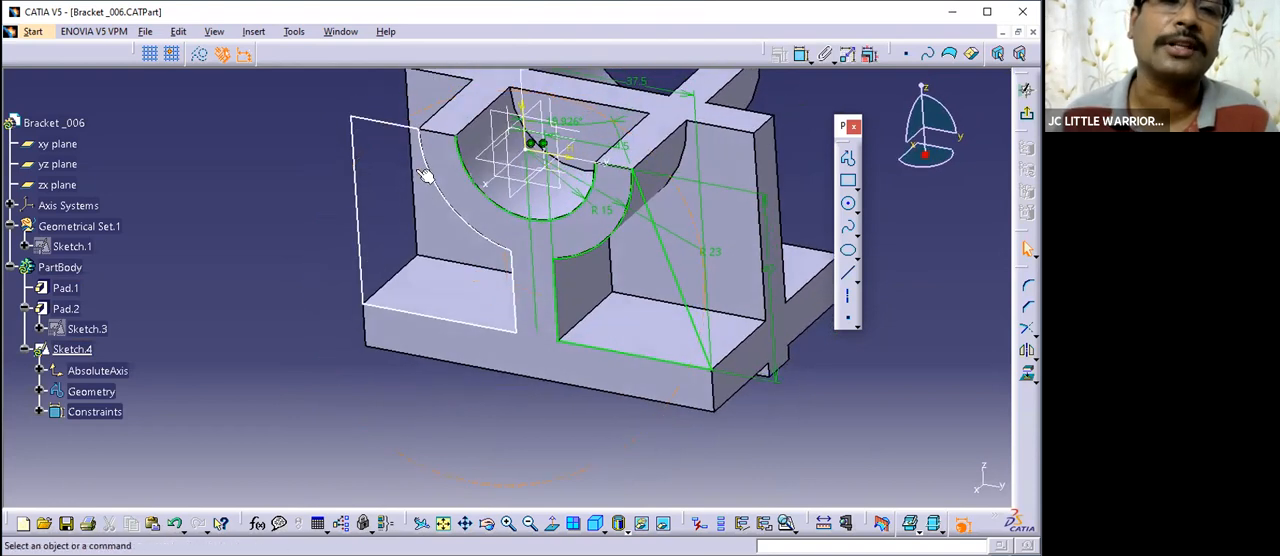
right_click(378, 125)
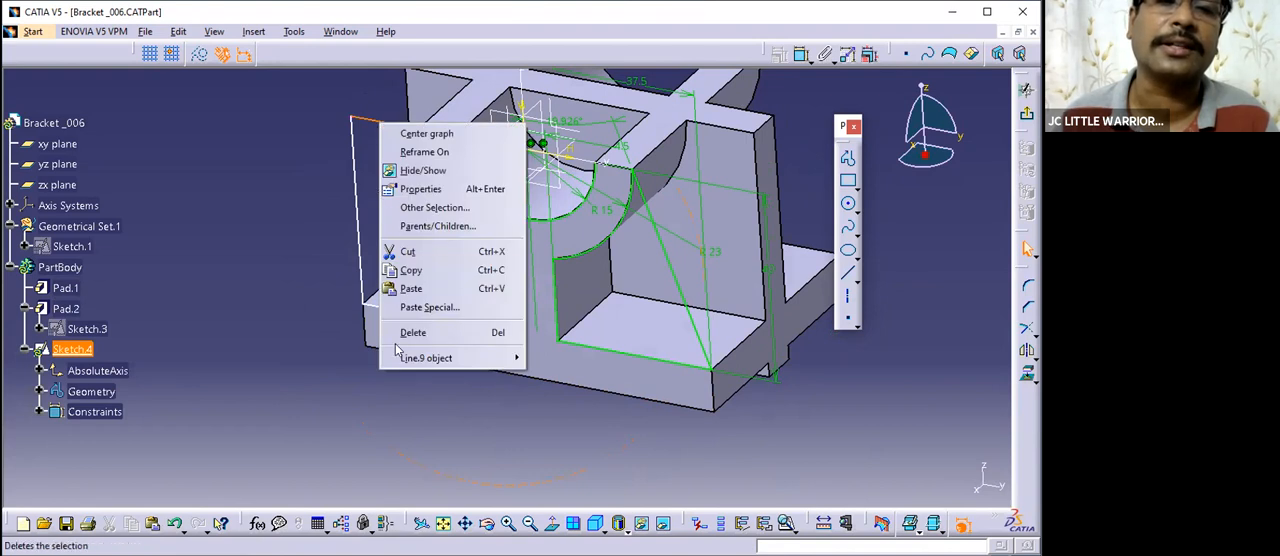
mouse_move(410, 358)
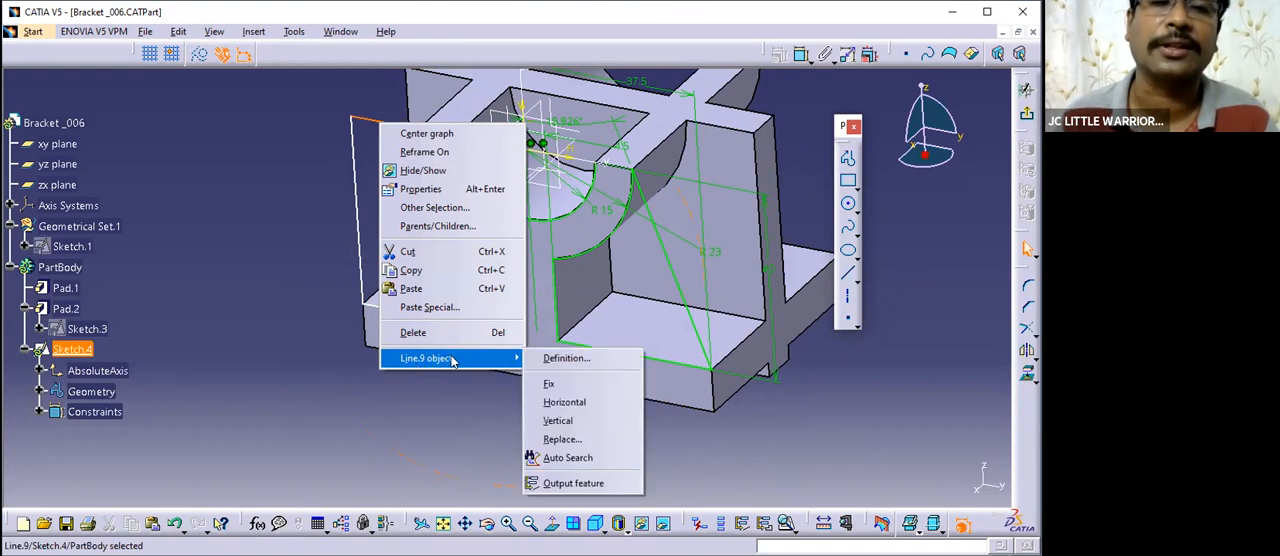
left_click(562, 457)
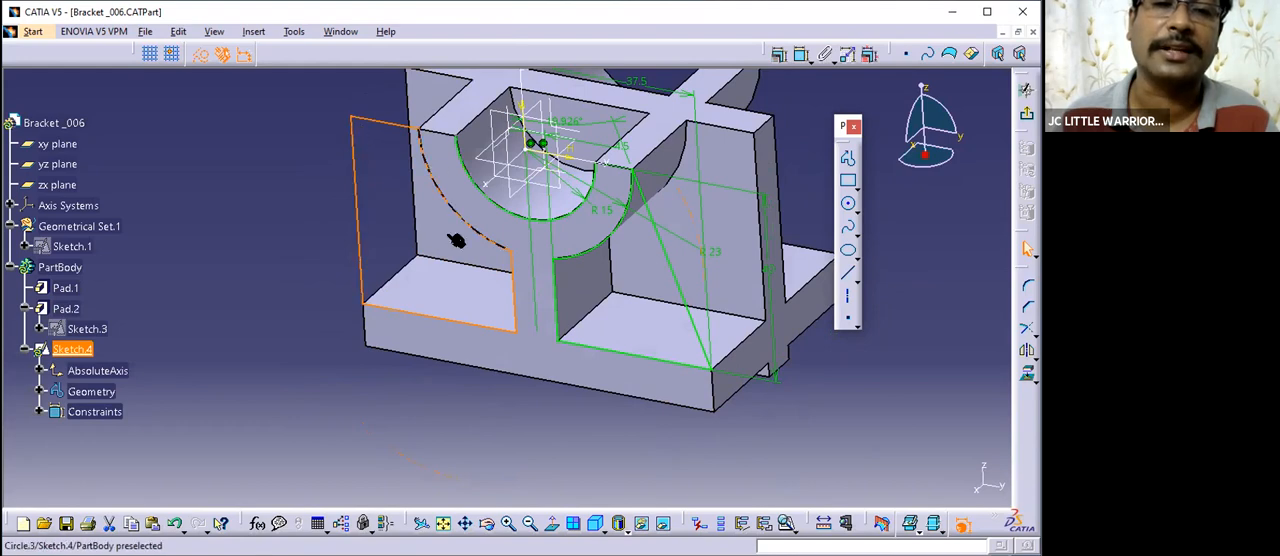
middle_click_drag(517, 348, 586, 346)
middle_click_drag(505, 377, 466, 428)
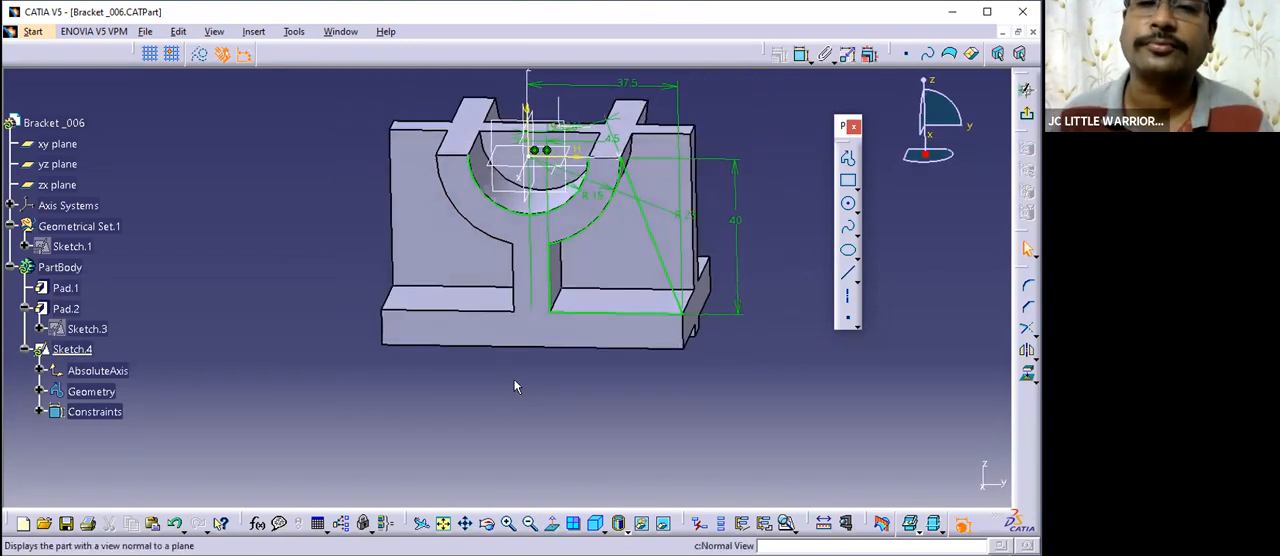
- Hide the Pad.1 solid, check the bracket in the Practicce Parts drawing, and return to the Bracket _006 part
right_click(77, 289)
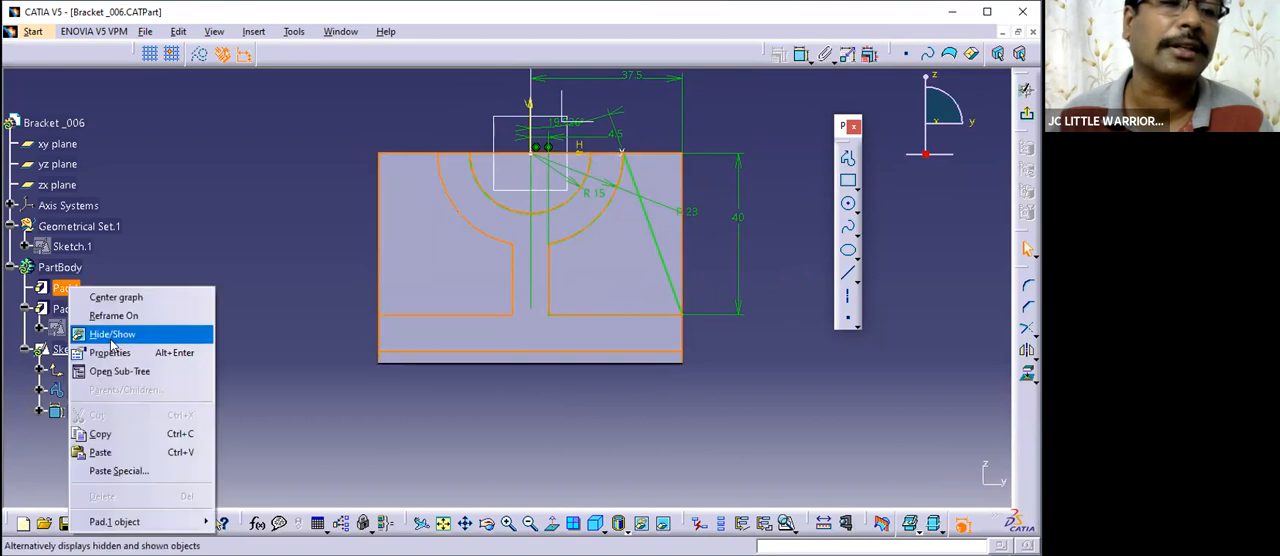
left_click(130, 331)
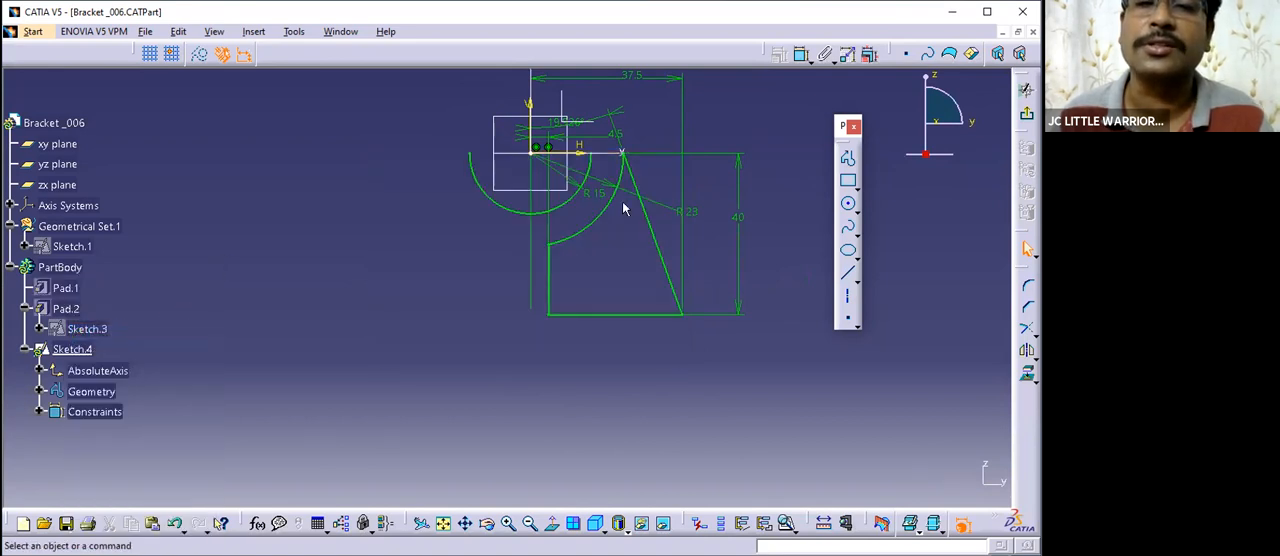
left_click(335, 31)
left_click(366, 132)
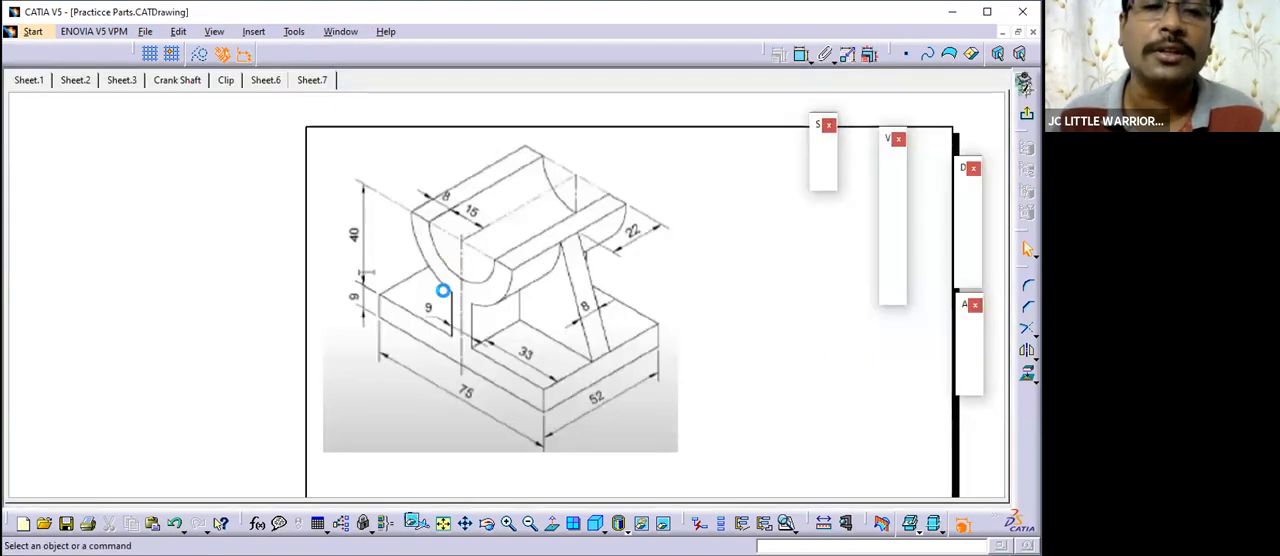
left_click(340, 31)
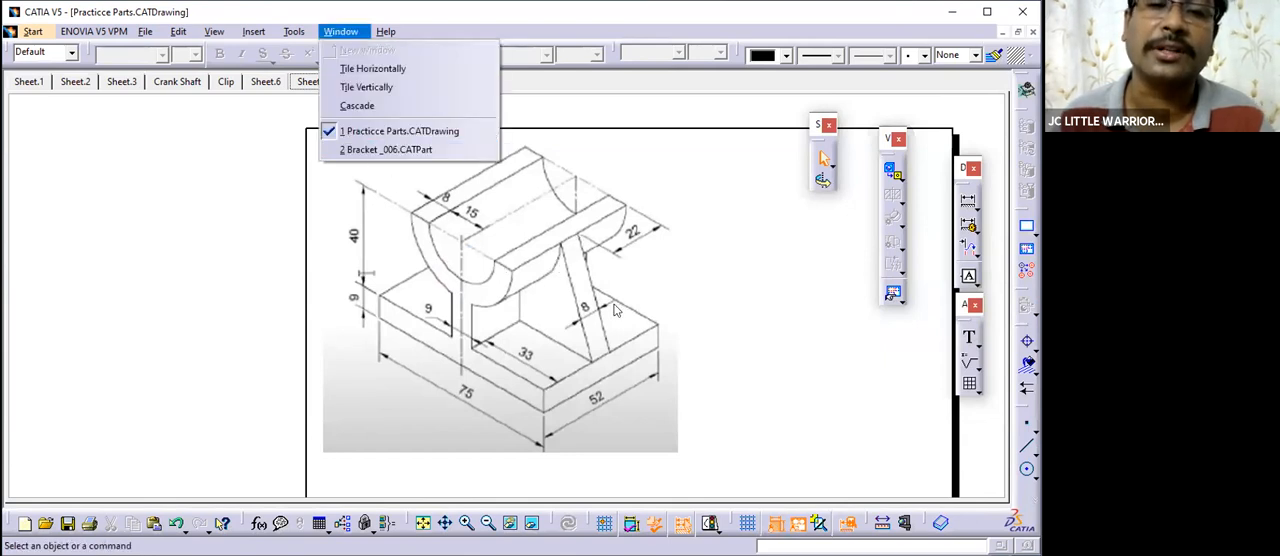
left_click(362, 149)
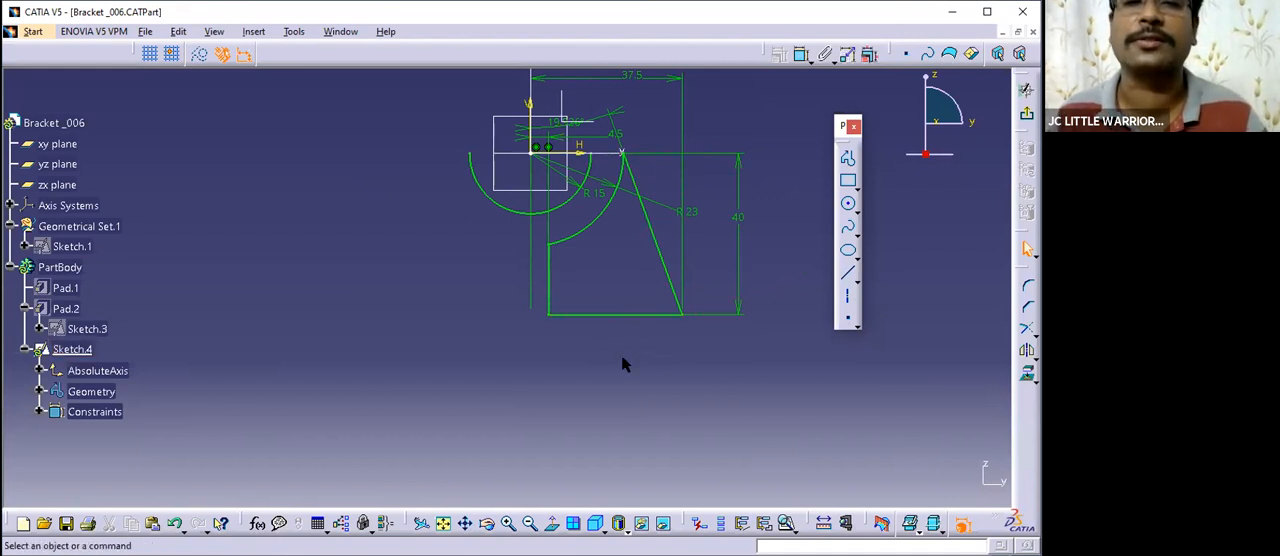
- Draw a line along the horizontal axis from the R15 arc's left endpoint to the slanted line's upper endpoint
left_click(848, 272)
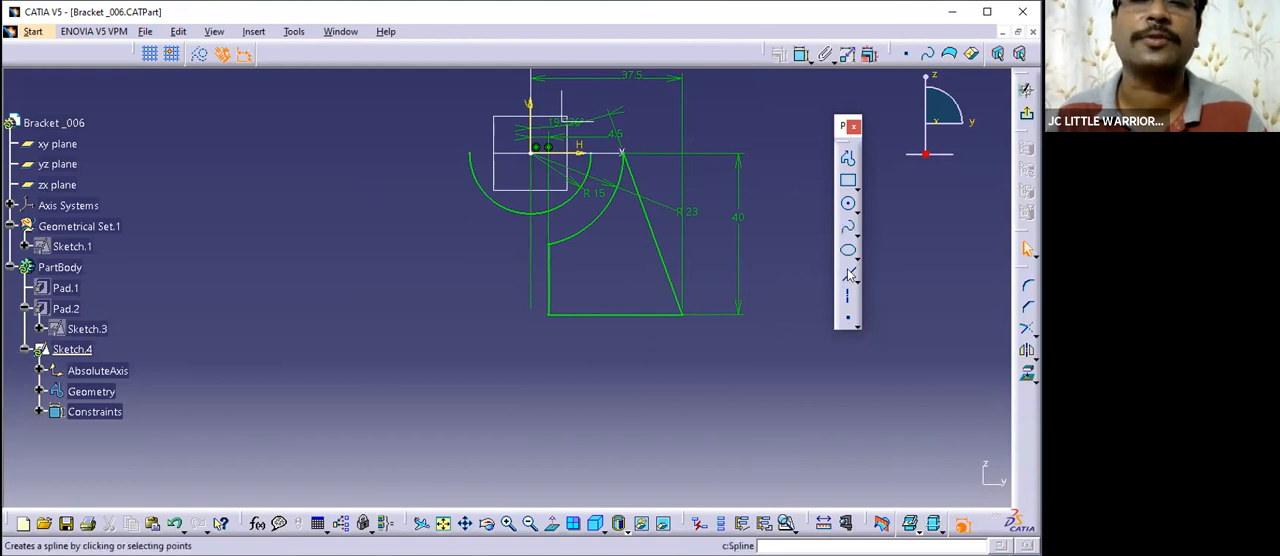
left_click(470, 153)
left_click(625, 153)
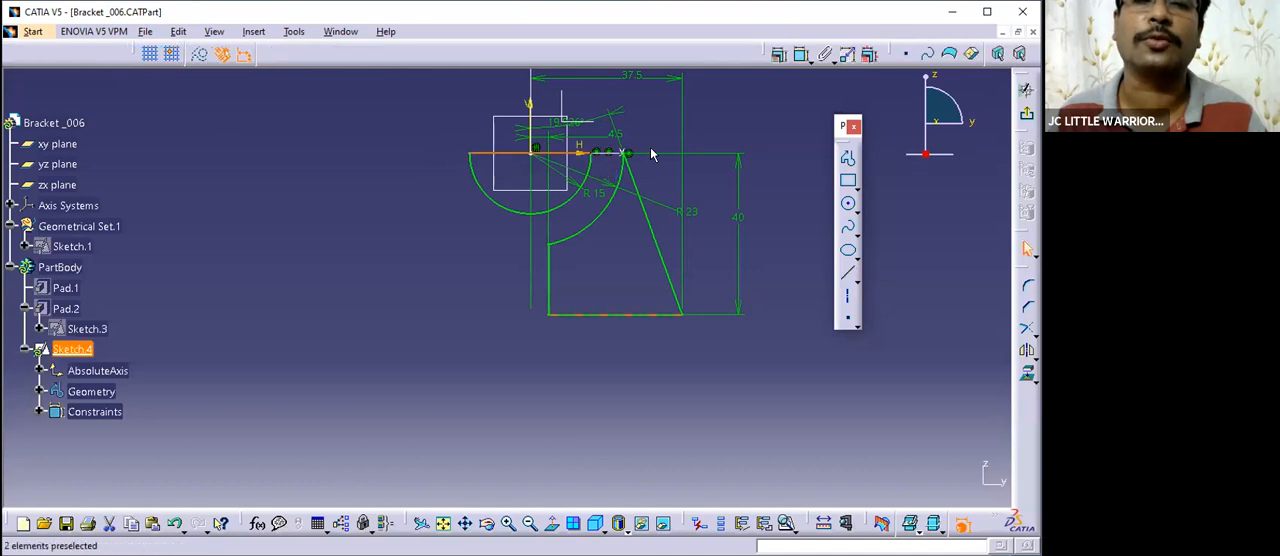
mouse_move(528, 194)
middle_mouse_down()
mouse_move(523, 114)
mouse_move(517, 183)
mouse_move(487, 148)
middle_mouse_up()
left_click(528, 192)
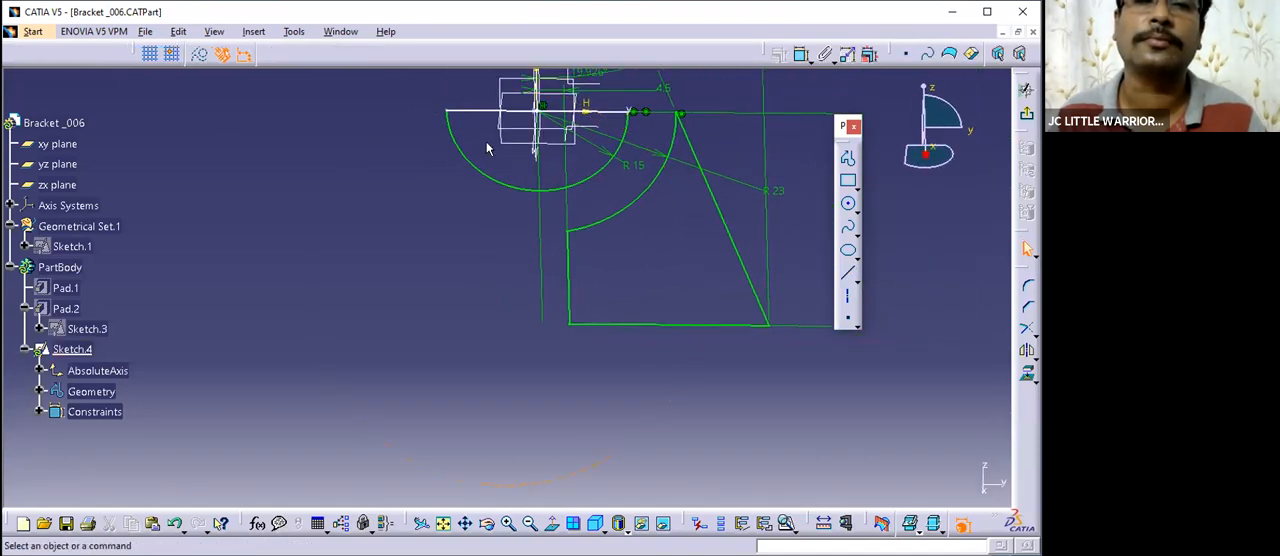
left_click(552, 523)
middle_click_drag(460, 275, 406, 386)
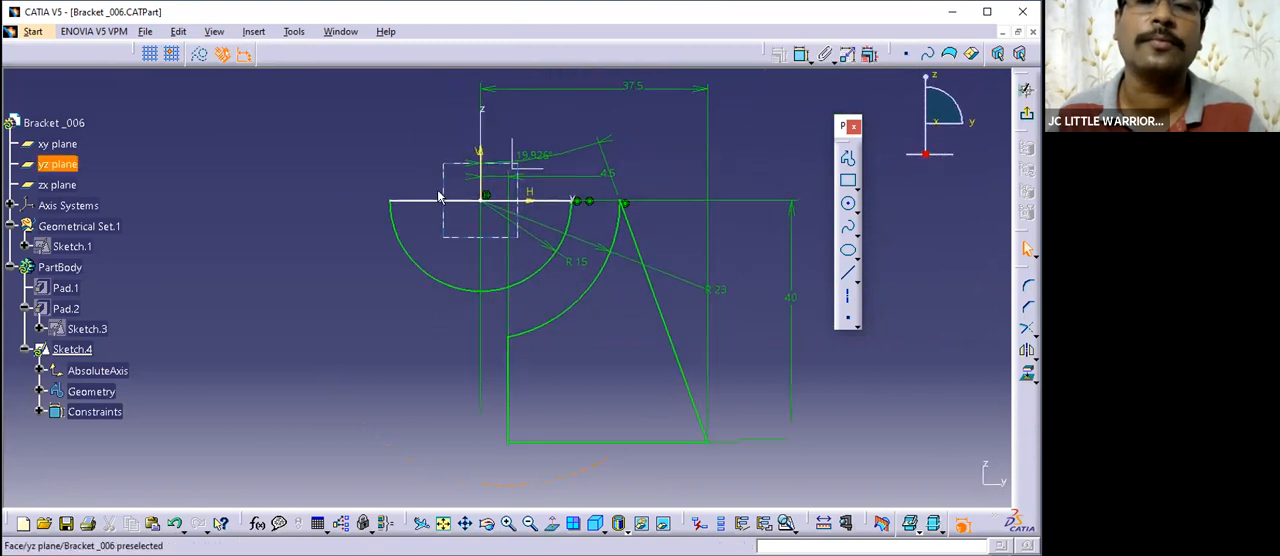
- Constrain the horizontal line closing the R15 arc to be coincident with the sketch's horizontal axis
left_click(531, 201)
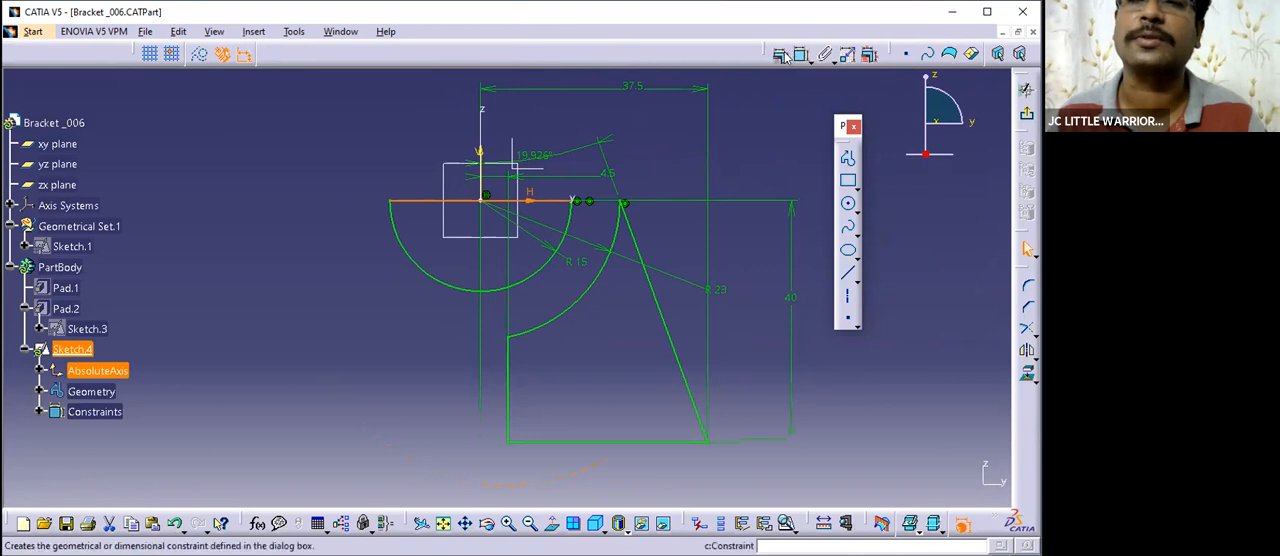
left_click(824, 53)
left_click(925, 336)
left_click(916, 485)
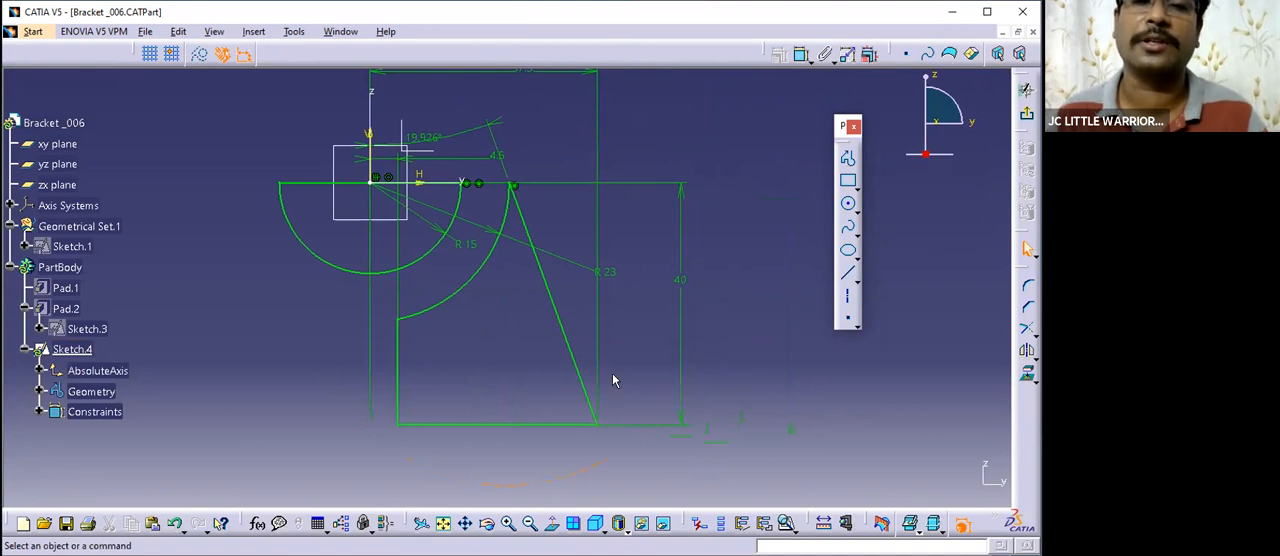
- Draw two outward horizontal lines, about 21 mm from the slanted line's upper endpoint and a short one from its lower endpoint
left_click(842, 278)
left_click(512, 185)
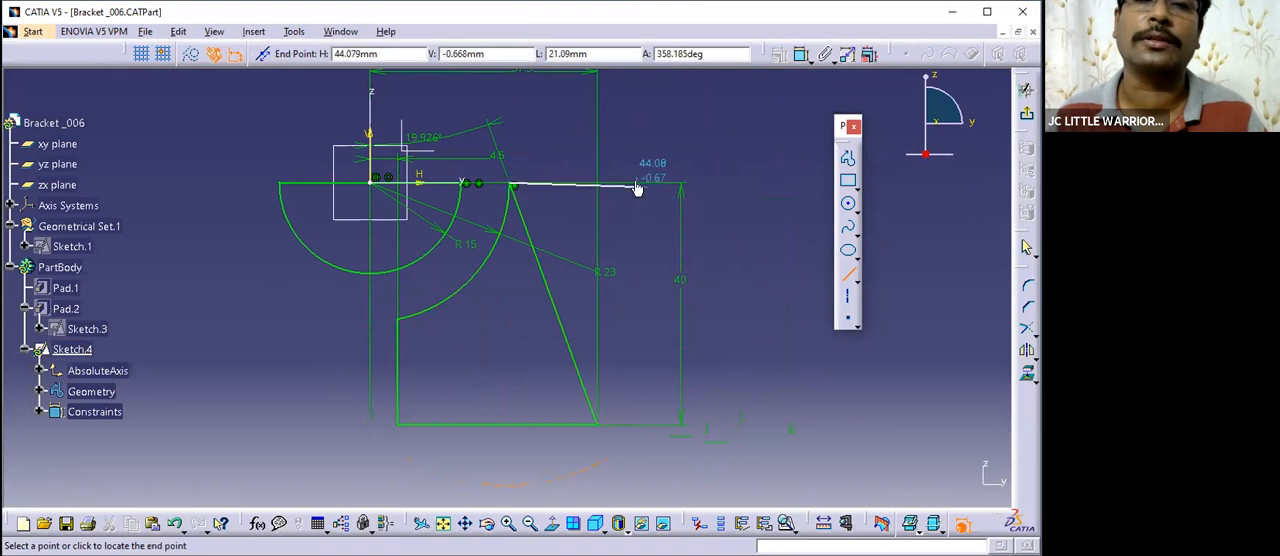
left_click(640, 185)
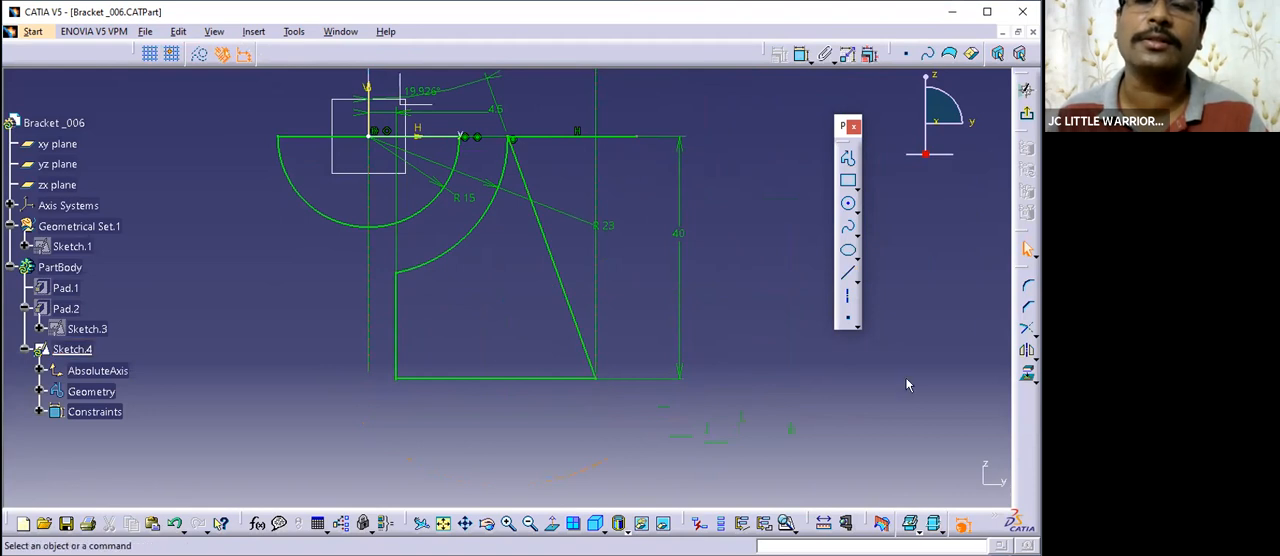
left_click(847, 270)
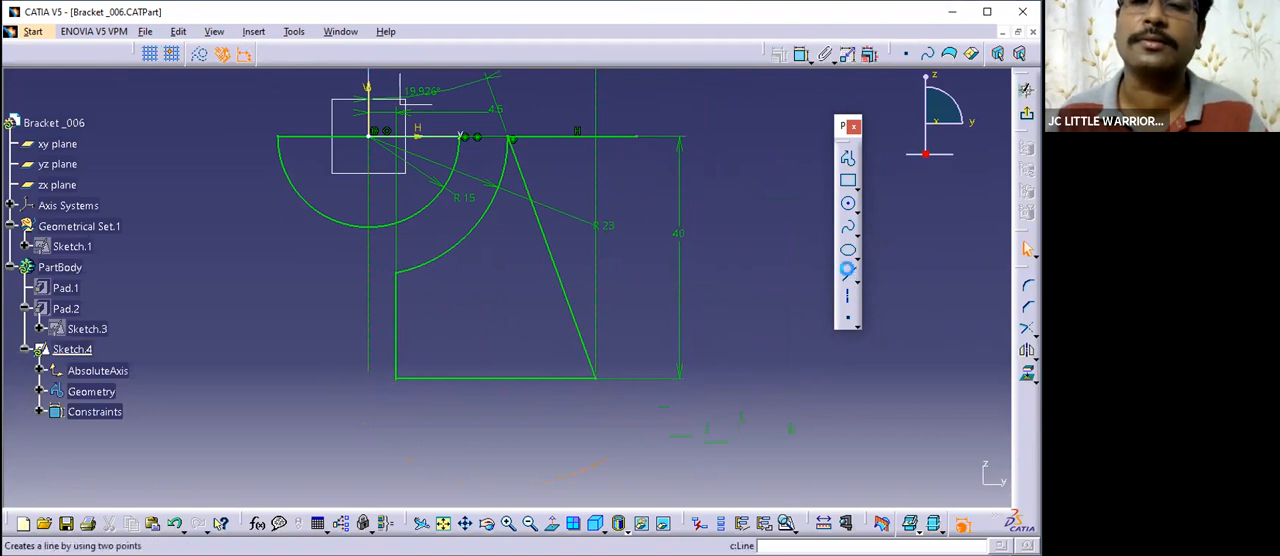
left_click(597, 378)
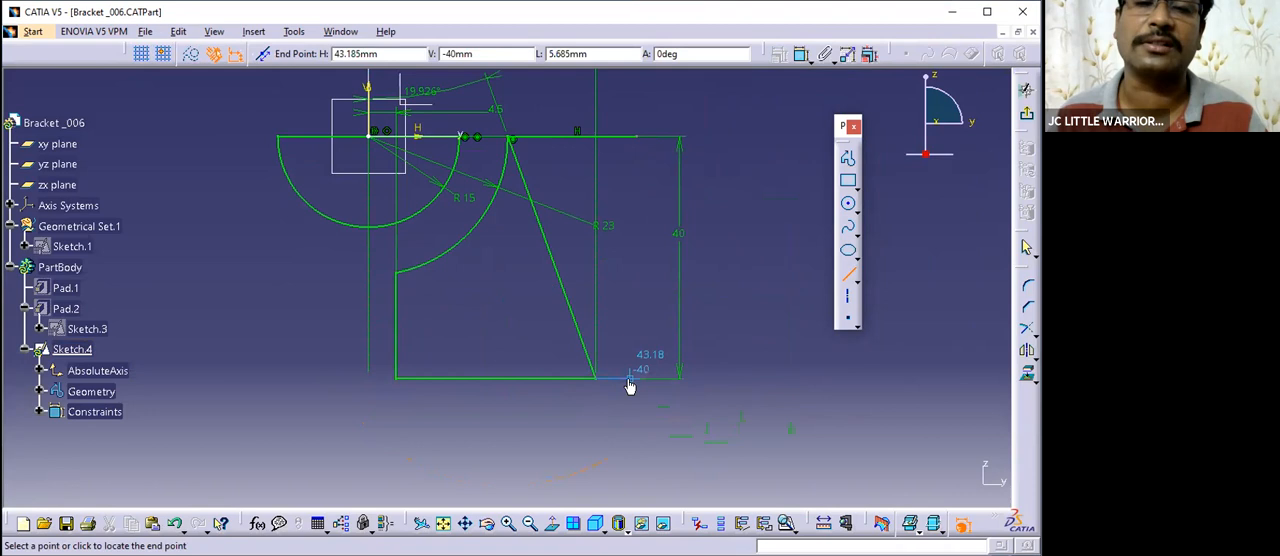
left_click(629, 378)
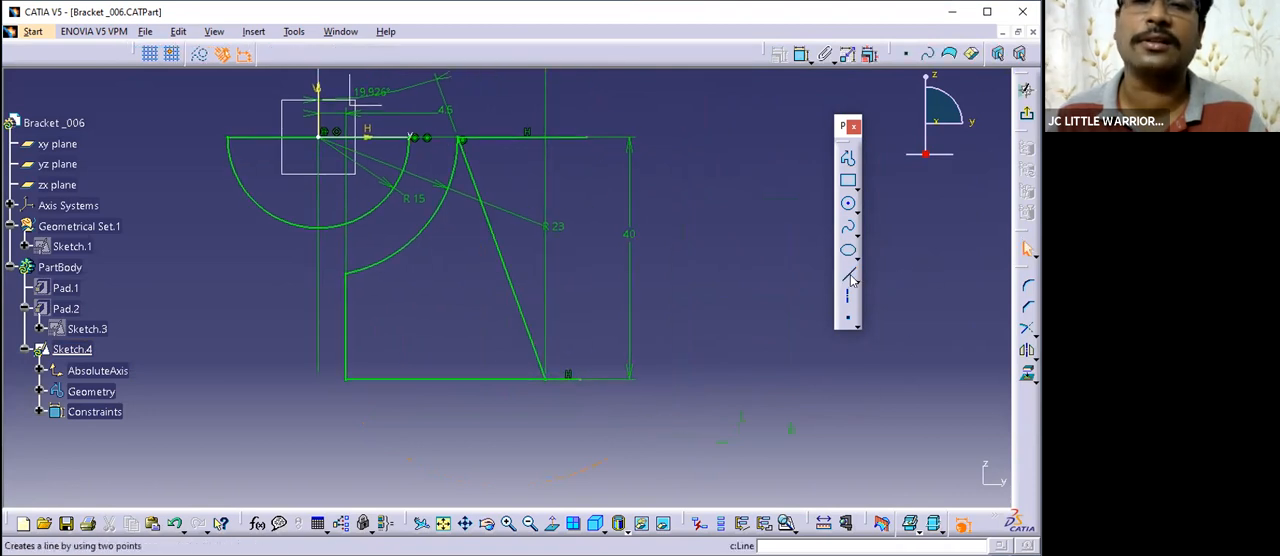
- Draw a vertical line closing the outer ends of the two horizontal lines, and trim it with the short lower line
left_click(850, 278)
left_click(584, 139)
left_click(584, 388)
mouse_move(671, 380)
middle_mouse_down()
mouse_move(666, 366)
mouse_move(718, 292)
middle_mouse_up()
mouse_move(716, 357)
middle_mouse_down()
mouse_move(746, 350)
mouse_move(738, 465)
middle_mouse_up()
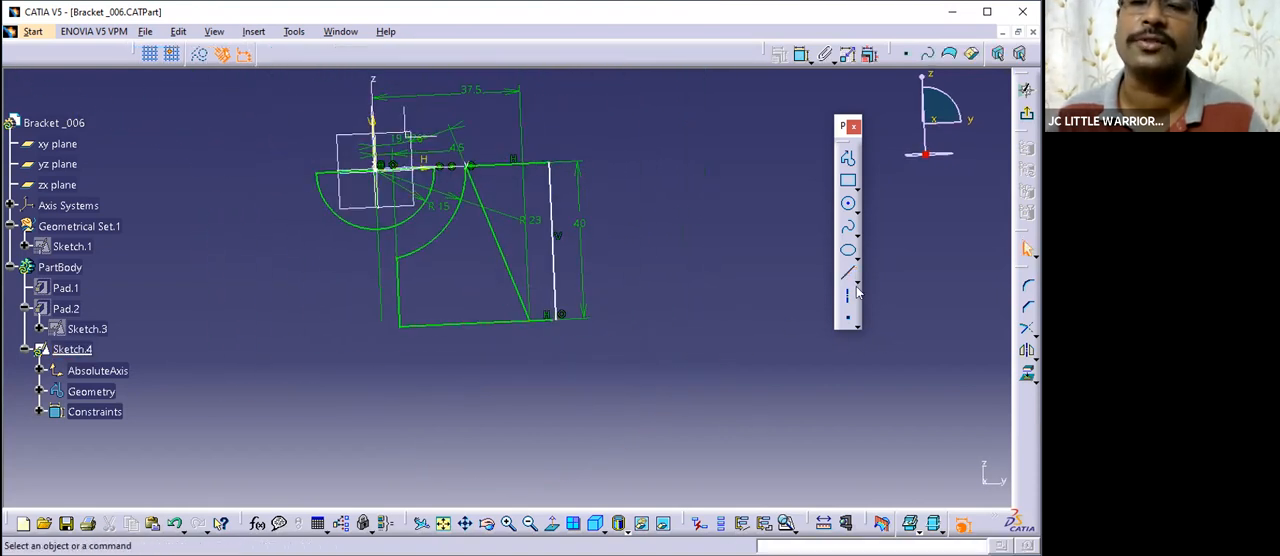
left_click(1026, 330)
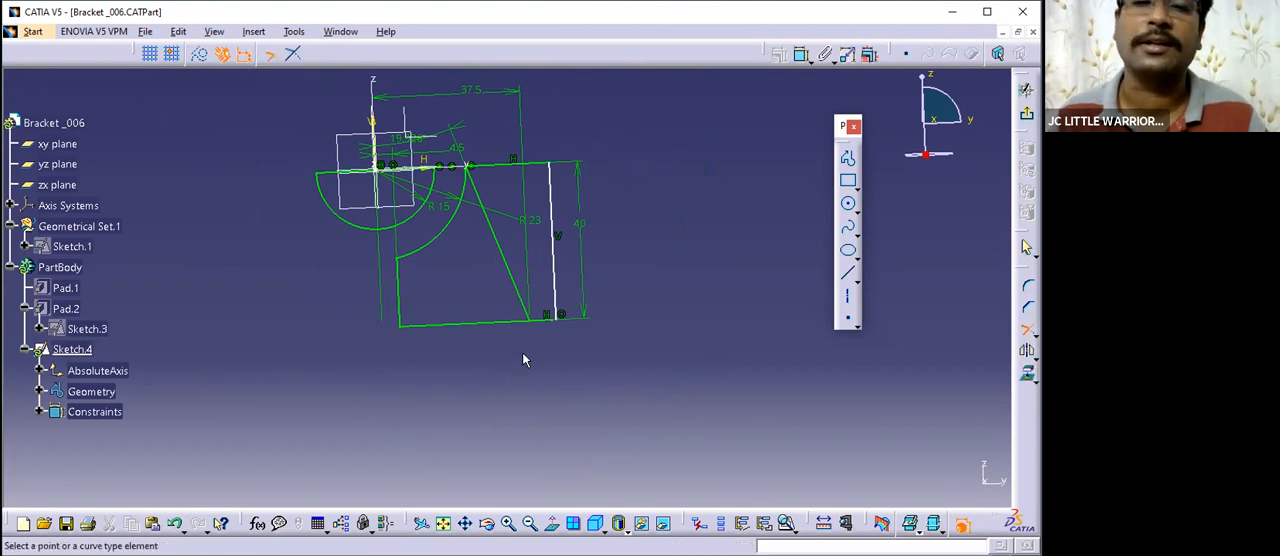
left_click(562, 298)
mouse_move(671, 286)
middle_mouse_down()
mouse_move(651, 329)
mouse_move(657, 274)
middle_mouse_up()
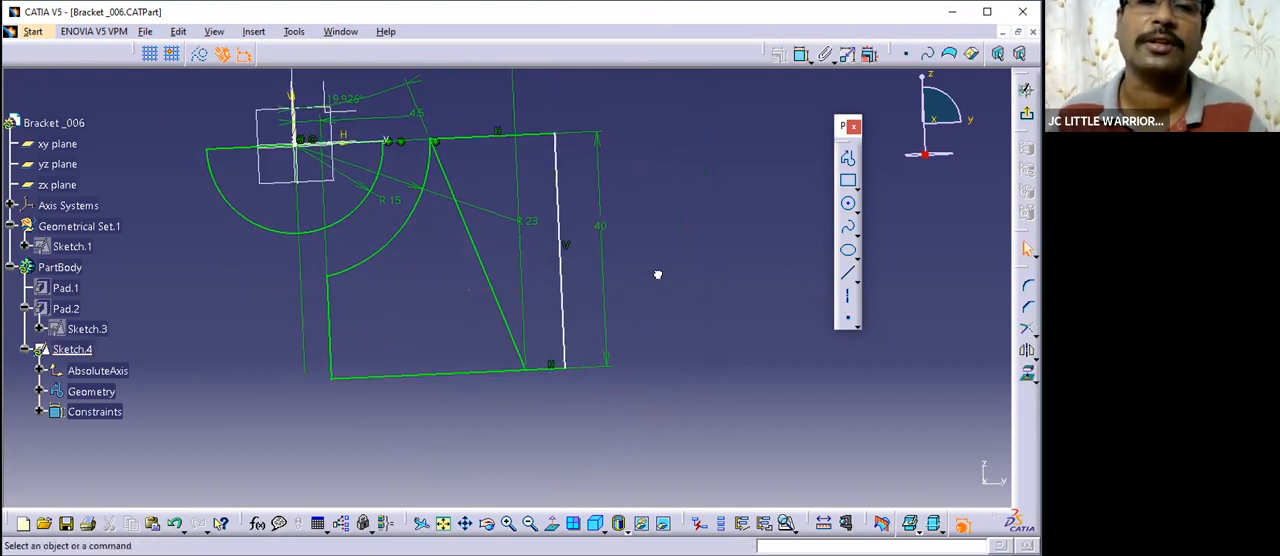
- Convert the R23 arc, the inner vertical line and the long bottom line into construction elements
left_click(397, 229)
left_click(327, 290, "ctrl")
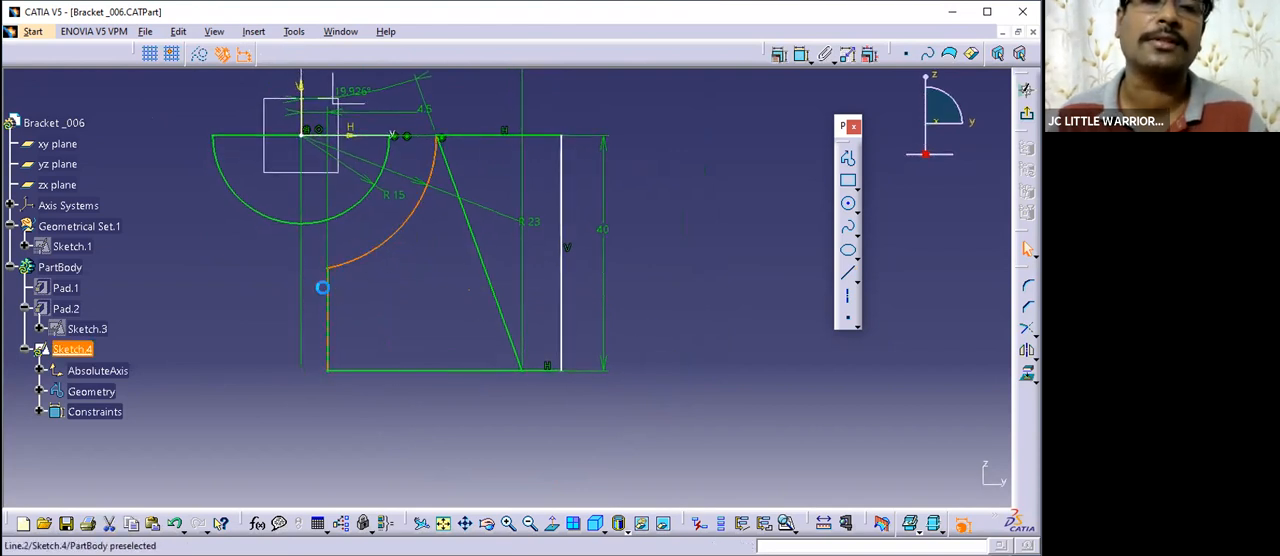
left_click(376, 369, "ctrl")
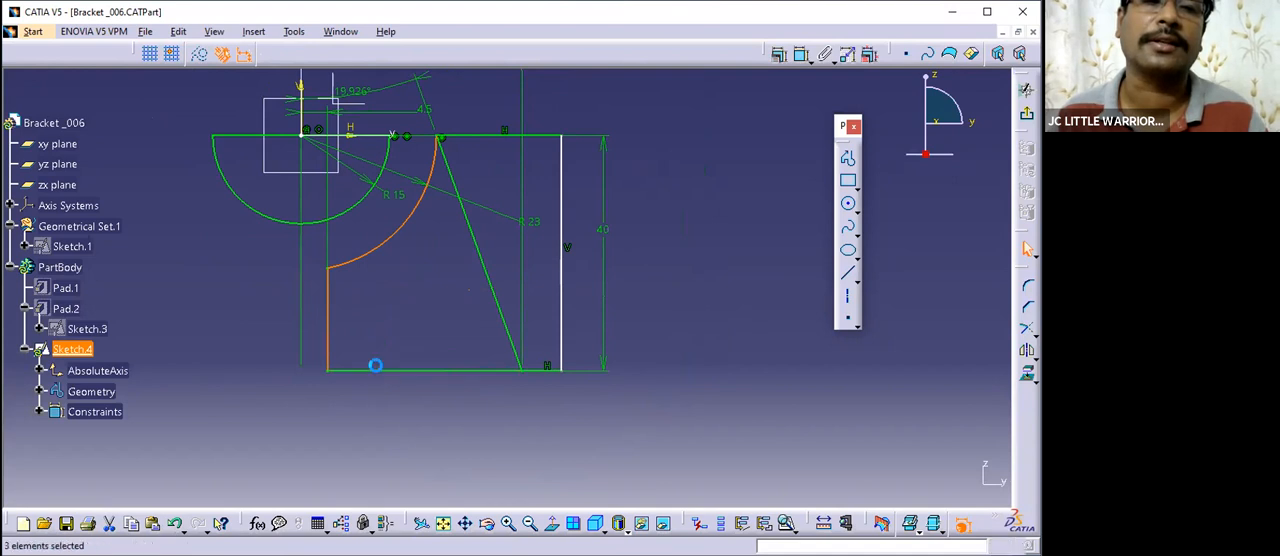
left_click(199, 55)
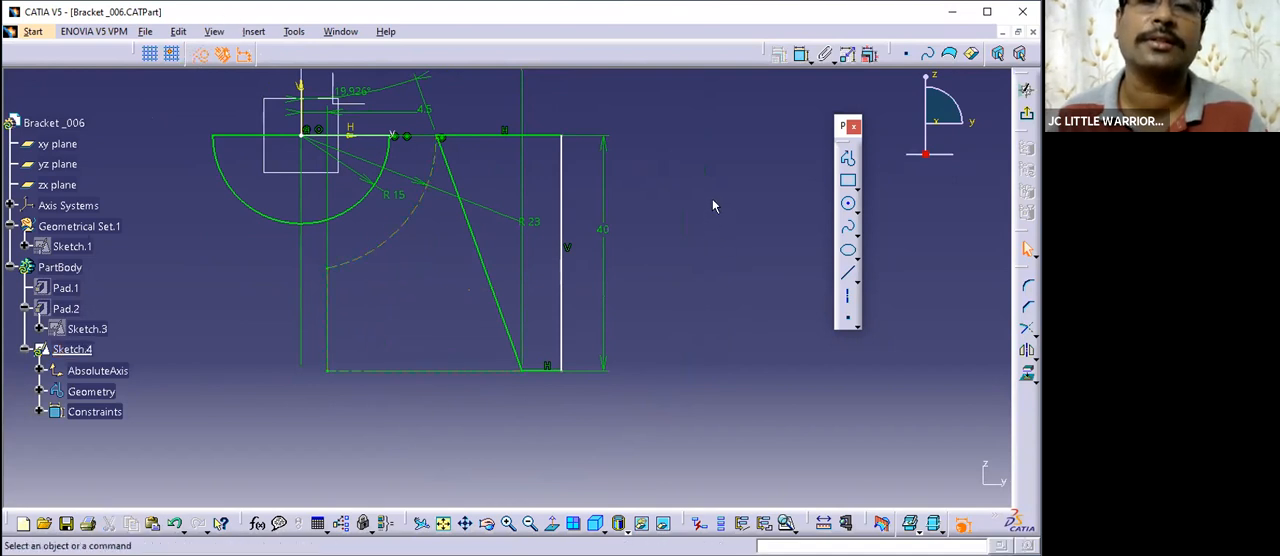
middle_click_drag(712, 199, 696, 244)
- Dimension the length of the right profile's upper horizontal line
left_click(802, 54)
left_click(543, 217)
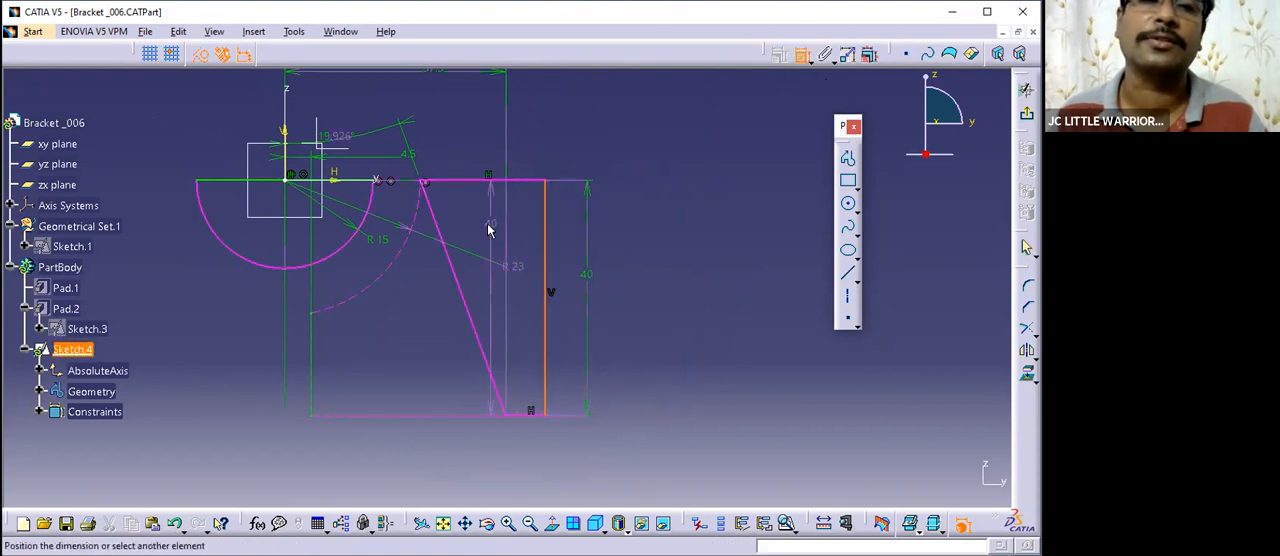
left_click(801, 56)
left_click(801, 56)
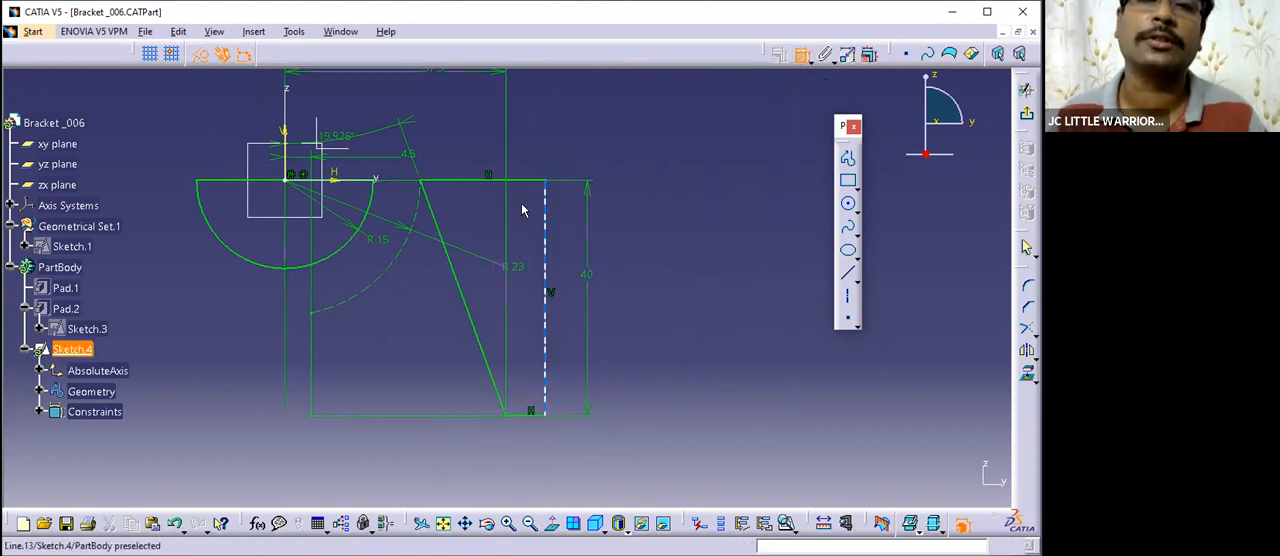
left_click(518, 180)
left_click(565, 148)
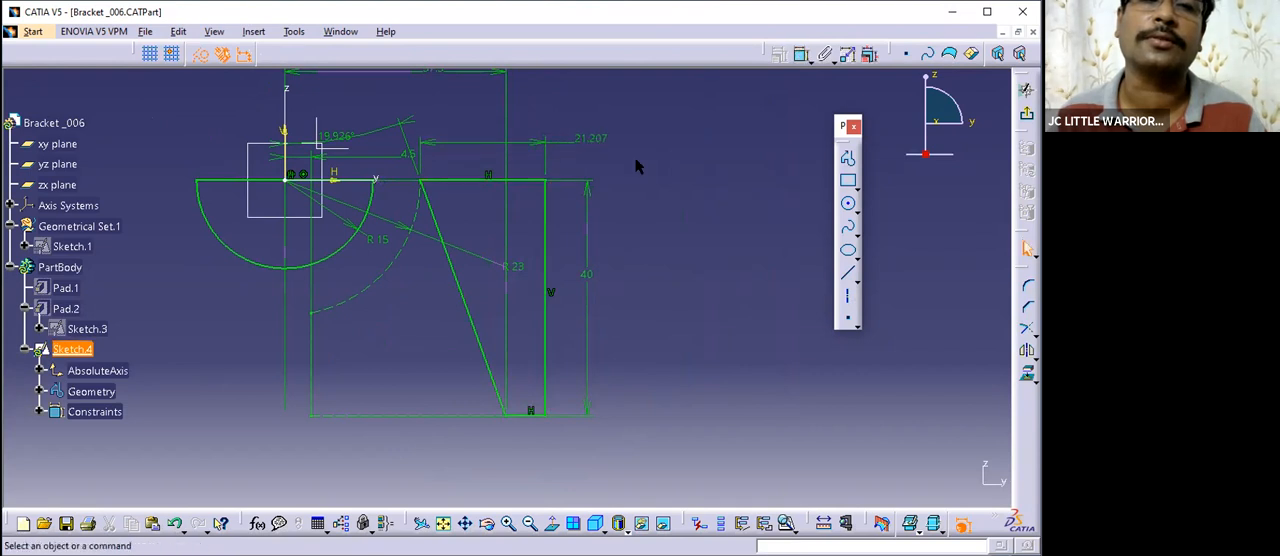
mouse_move(637, 185)
middle_mouse_down()
mouse_move(680, 303)
mouse_move(657, 180)
mouse_move(682, 204)
middle_mouse_up()
- Show the Pad.1 solid again behind the sketch
left_click(66, 288)
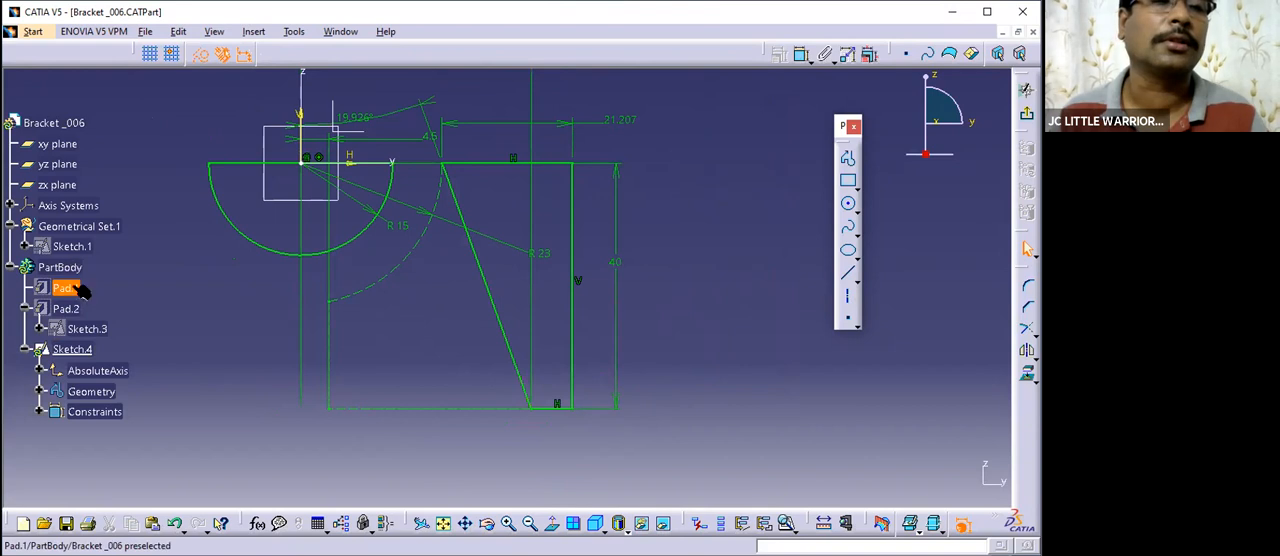
right_click(78, 287)
left_click(121, 333)
mouse_move(663, 249)
middle_mouse_down()
mouse_move(657, 263)
mouse_move(680, 257)
middle_mouse_up()
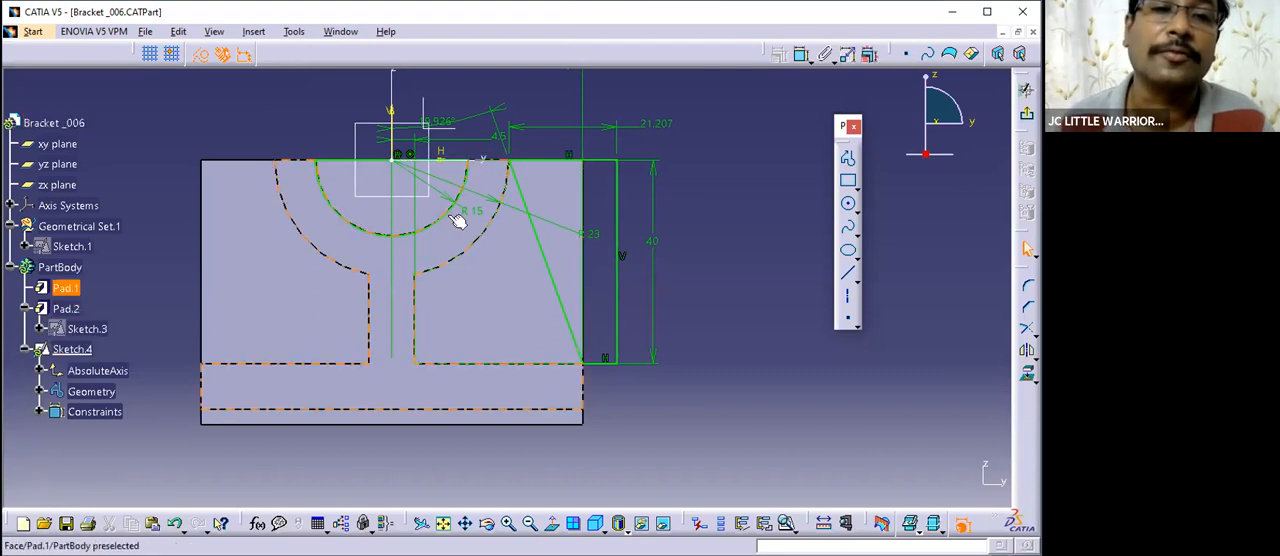
- Select the whole closed right profile with Auto Search from its outer vertical line and mirror it about the vertical axis
right_click(620, 214)
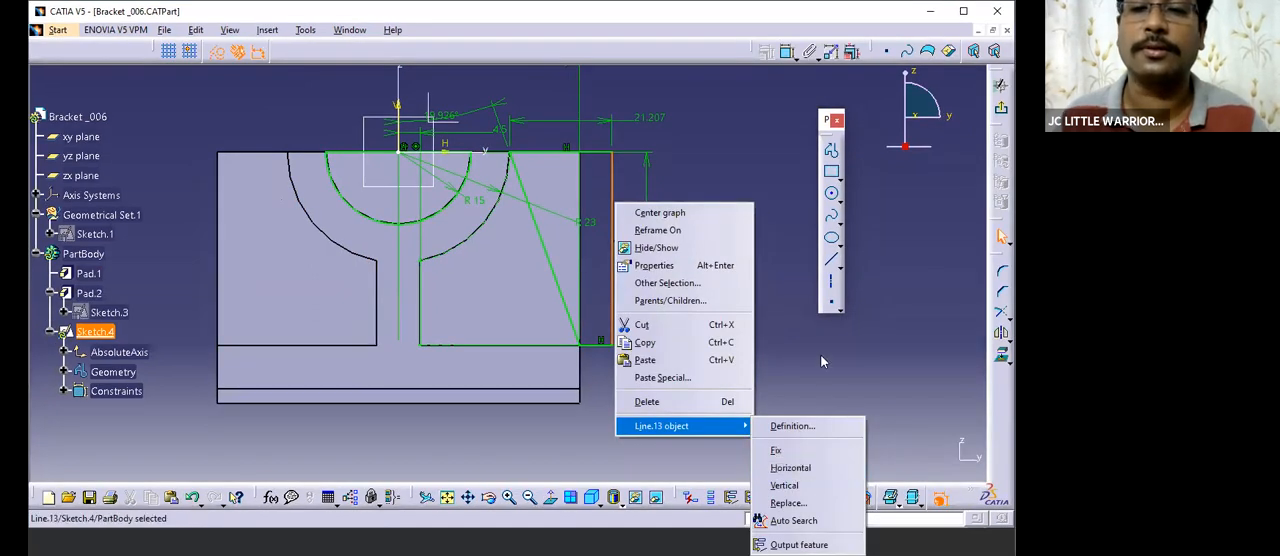
left_click(784, 485)
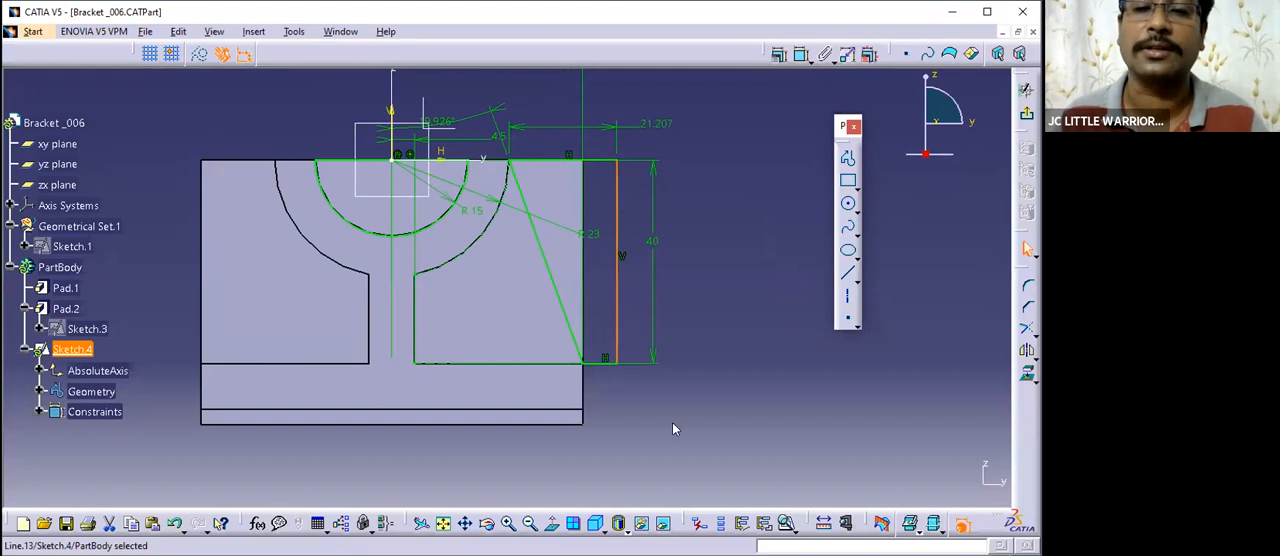
right_click(672, 428)
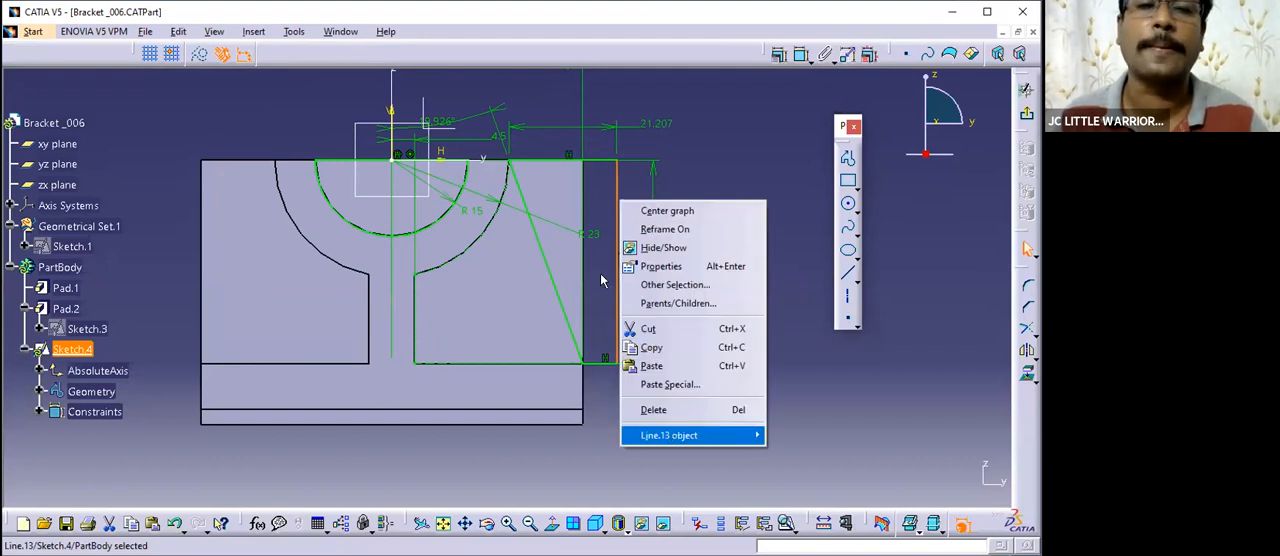
left_click(800, 495)
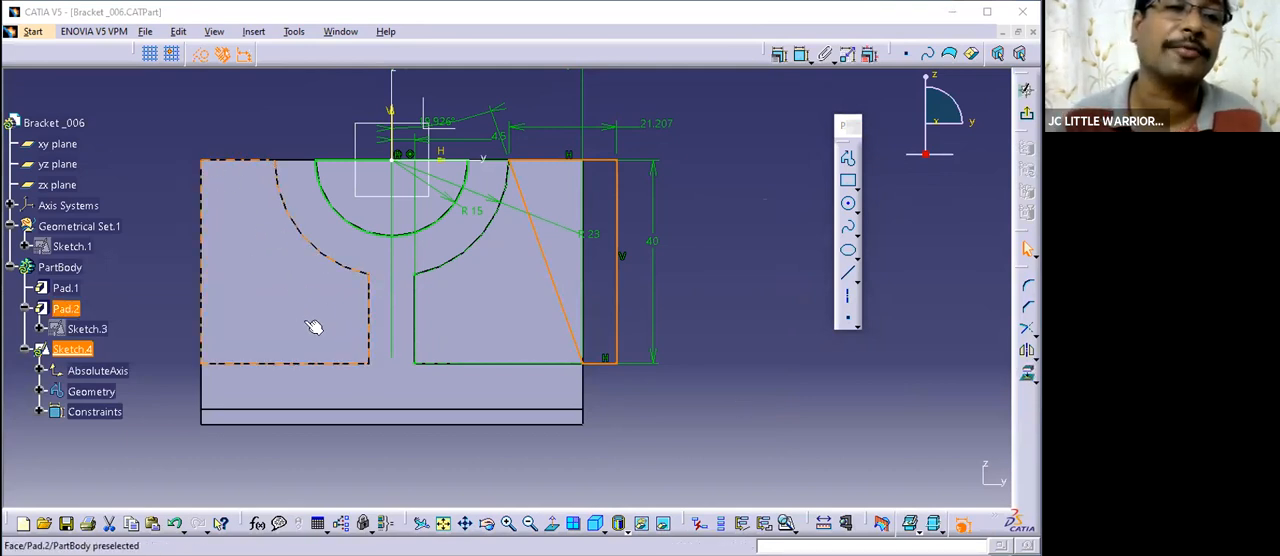
left_click(1028, 352)
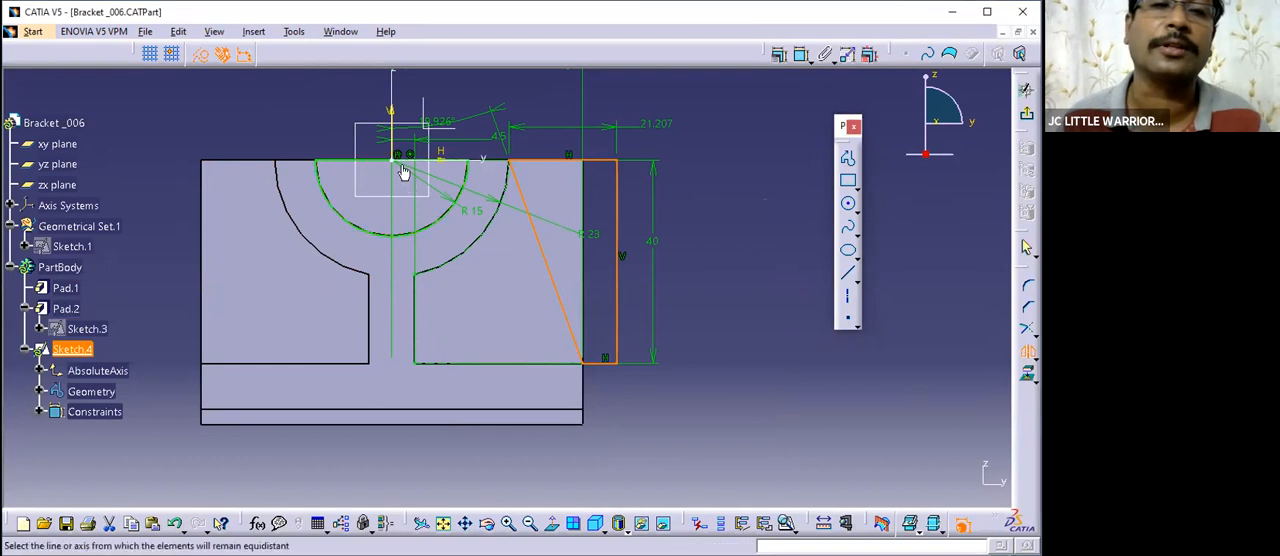
left_click(401, 148)
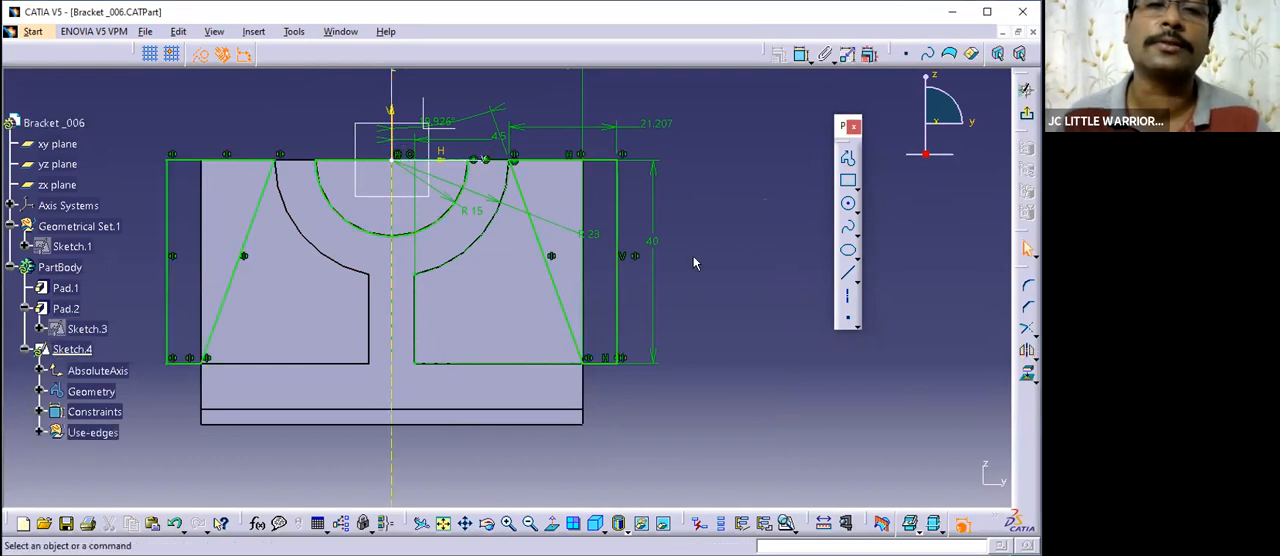
- Hide the Pad.1 solid to isolate the mirrored sketch profiles
middle_click_drag(702, 280, 702, 312, "ctrl")
right_click(63, 289)
left_click(90, 338)
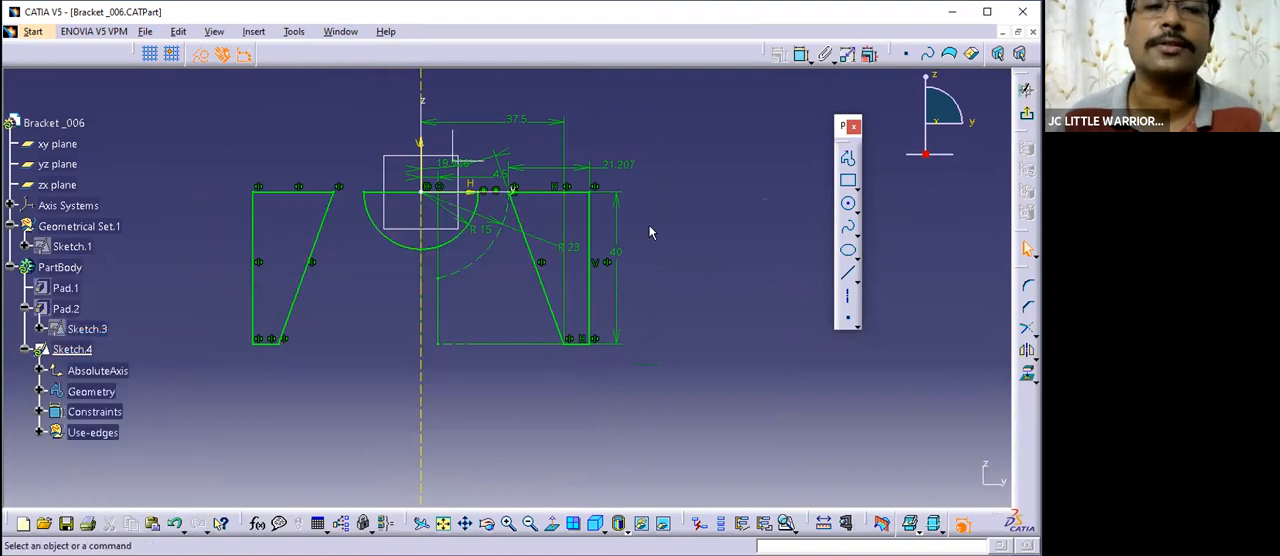
- Reposition the 37.5, 21.207 and 19.926° dimensions higher above the profiles so they are spaced apart
mouse_move(640, 230)
middle_mouse_down()
mouse_move(643, 265)
mouse_move(655, 203)
middle_mouse_up()
middle_click_drag(591, 257, 599, 349)
left_click_drag(587, 214, 586, 92)
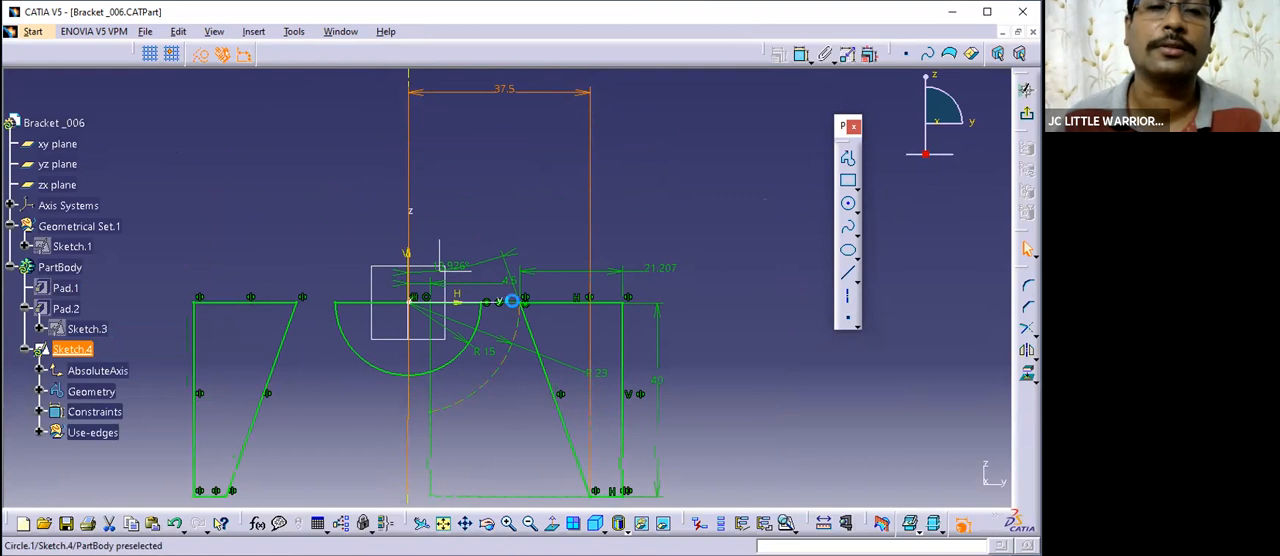
left_click(683, 267)
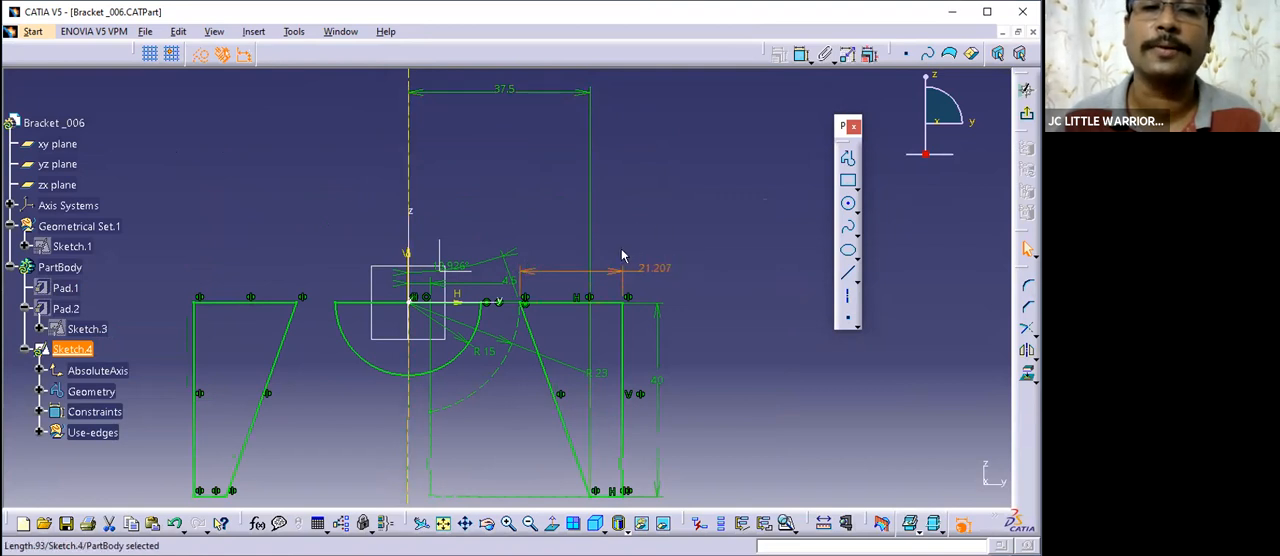
left_click_drag(614, 275, 622, 162)
left_click(683, 280)
mouse_move(718, 316)
middle_mouse_down()
mouse_move(651, 223)
mouse_move(634, 223)
middle_mouse_up()
mouse_move(537, 308)
middle_mouse_down()
mouse_move(639, 331)
mouse_move(629, 300)
mouse_move(625, 348)
middle_mouse_up()
left_click(639, 331)
left_click(551, 197)
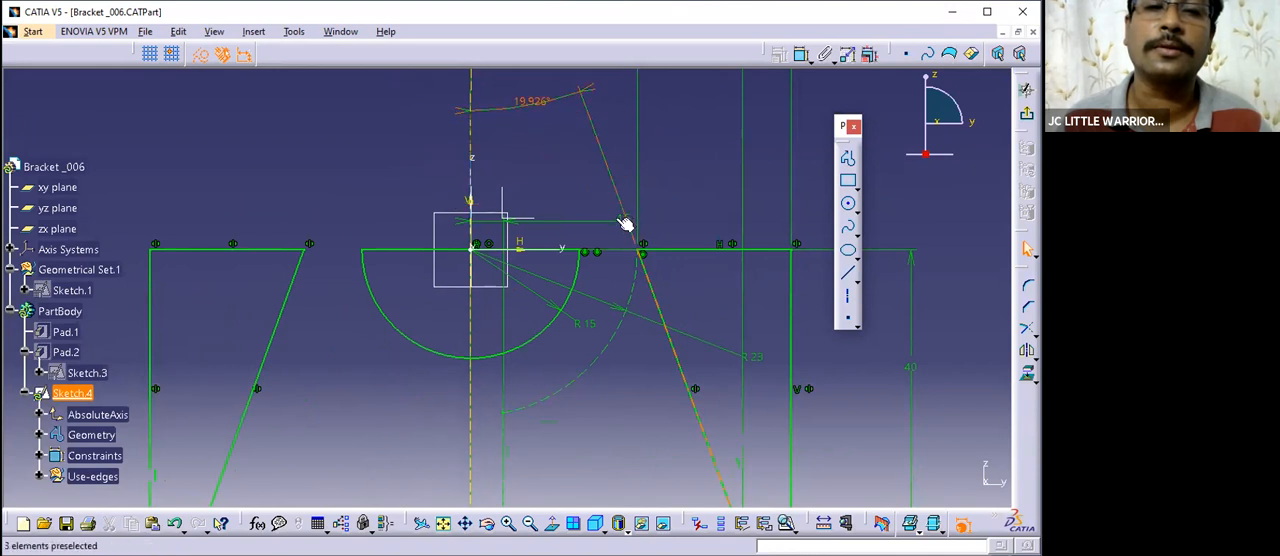
mouse_move(570, 328)
middle_mouse_down()
mouse_move(550, 211)
mouse_move(700, 357)
middle_mouse_up()
left_click(296, 118)
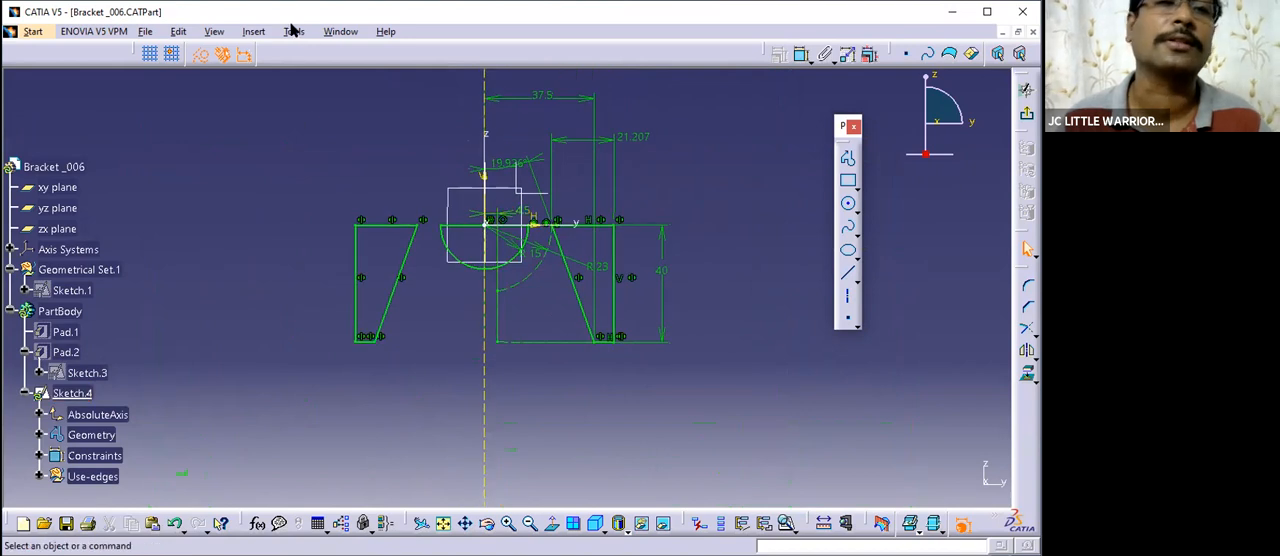
- Run Sketch Analysis and check the closure status of each profile, highlighting the semicircle and the left profile
left_click(292, 32)
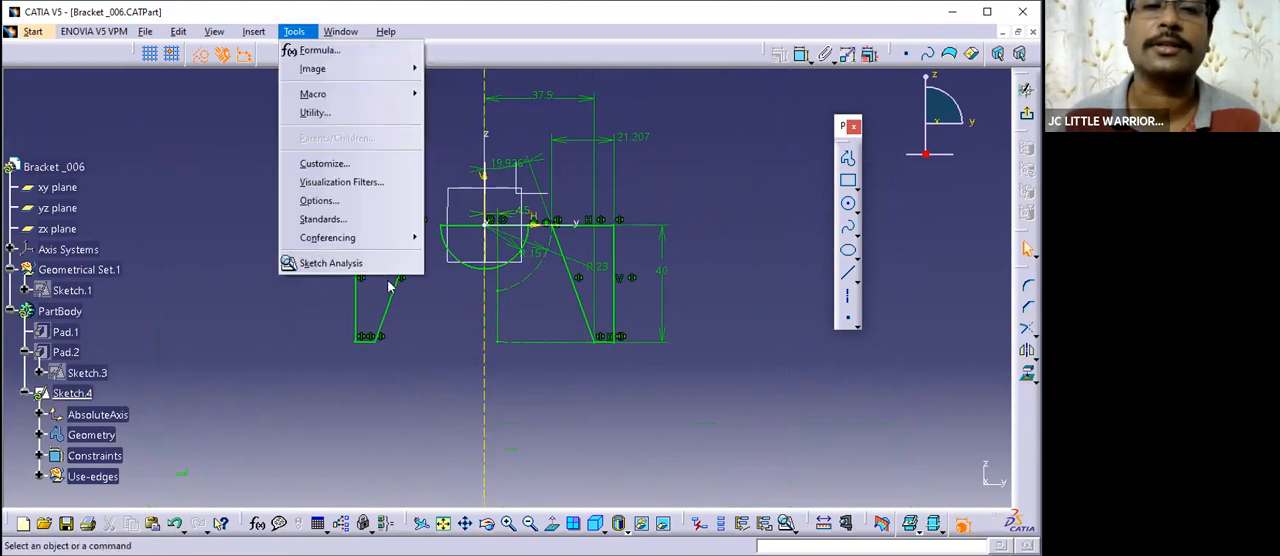
left_click(338, 263)
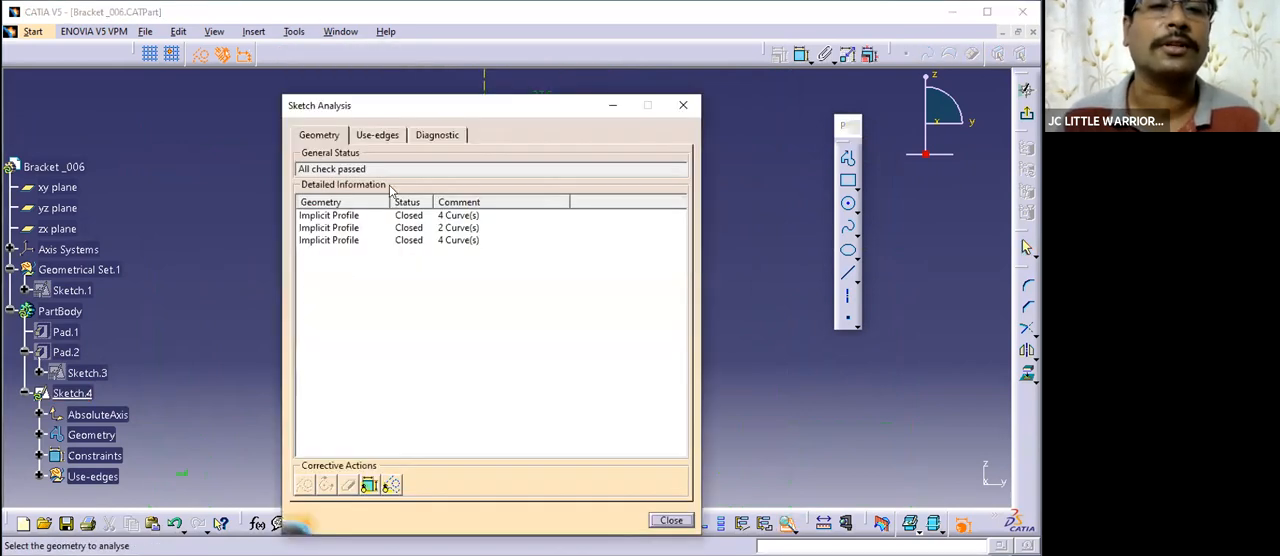
left_click_drag(443, 107, 443, 177)
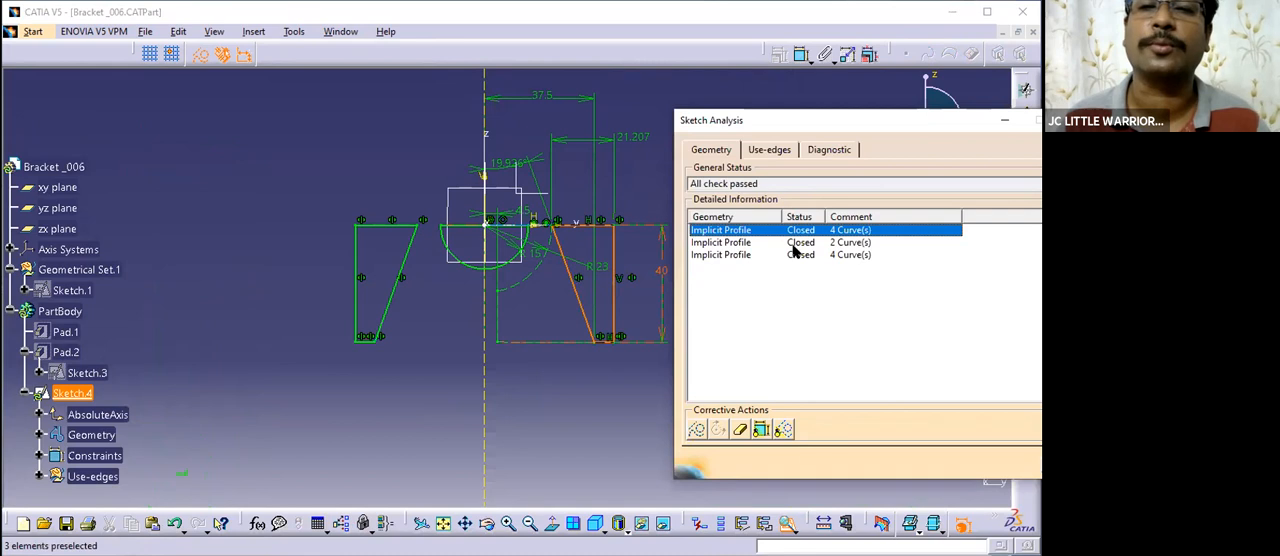
left_click(790, 243)
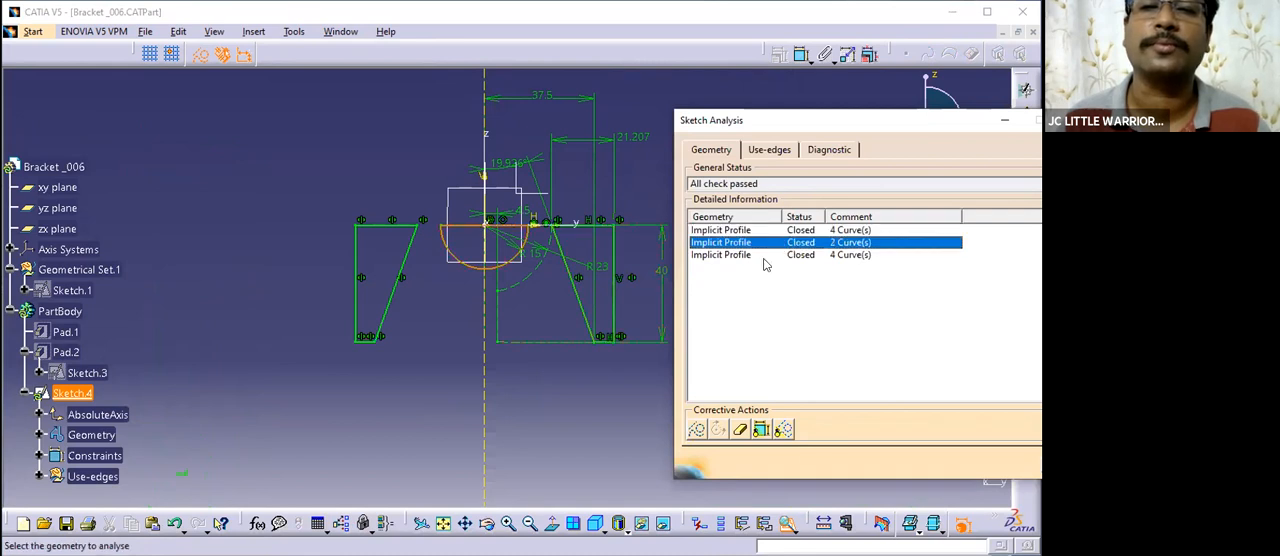
left_click(796, 254)
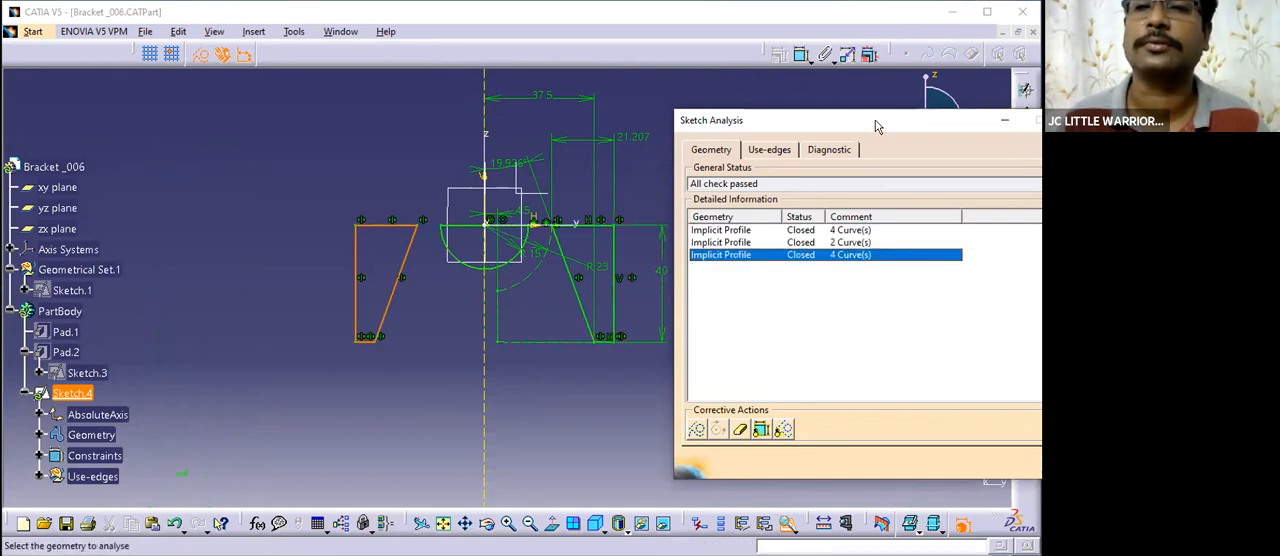
key("Escape")
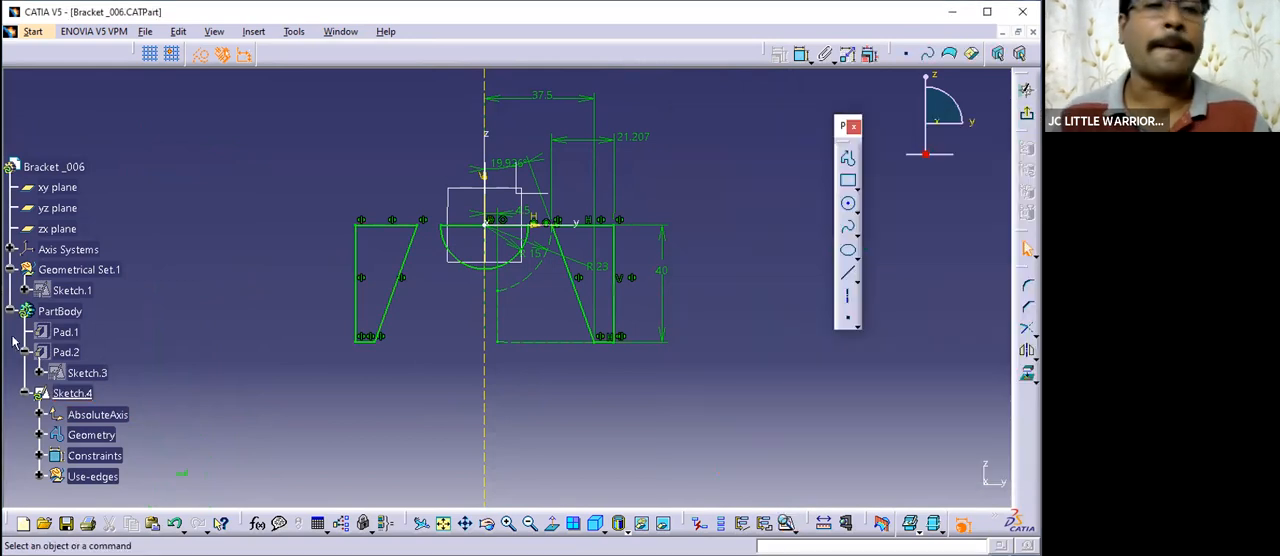
- Show the hidden Pad.1 solid together with the finished sketch
right_click(65, 331)
left_click(243, 136)
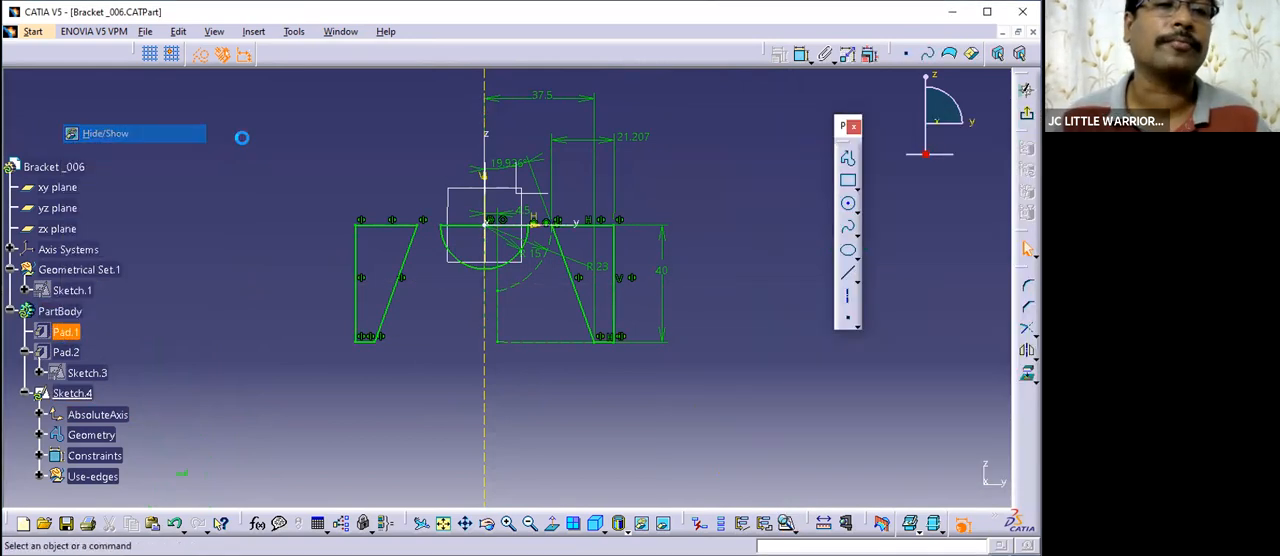
- Exit the sketch and cut a 52 mm deep pocket through the bracket using the Sketch.4 profiles
left_click(1026, 89)
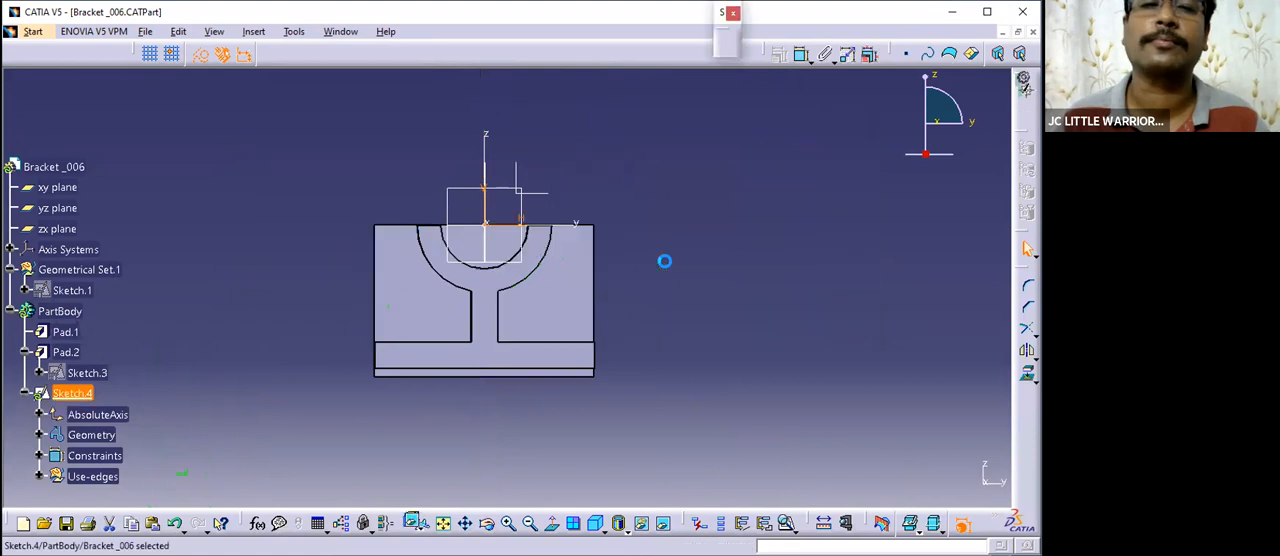
middle_click_drag(640, 251, 456, 398)
middle_click_drag(703, 46, 521, 76)
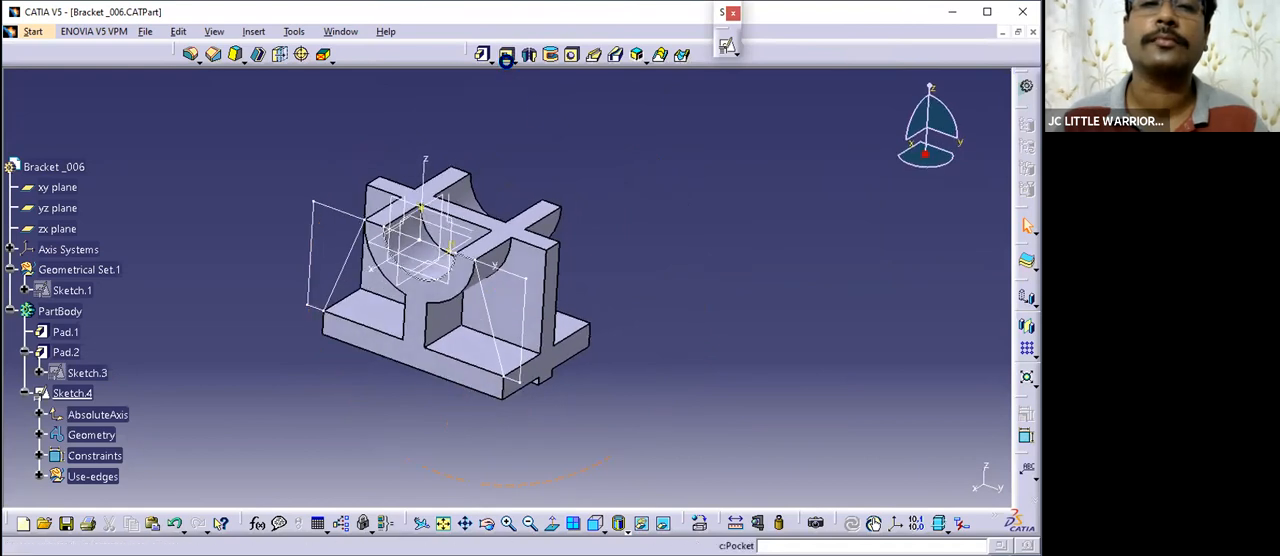
left_click(506, 56)
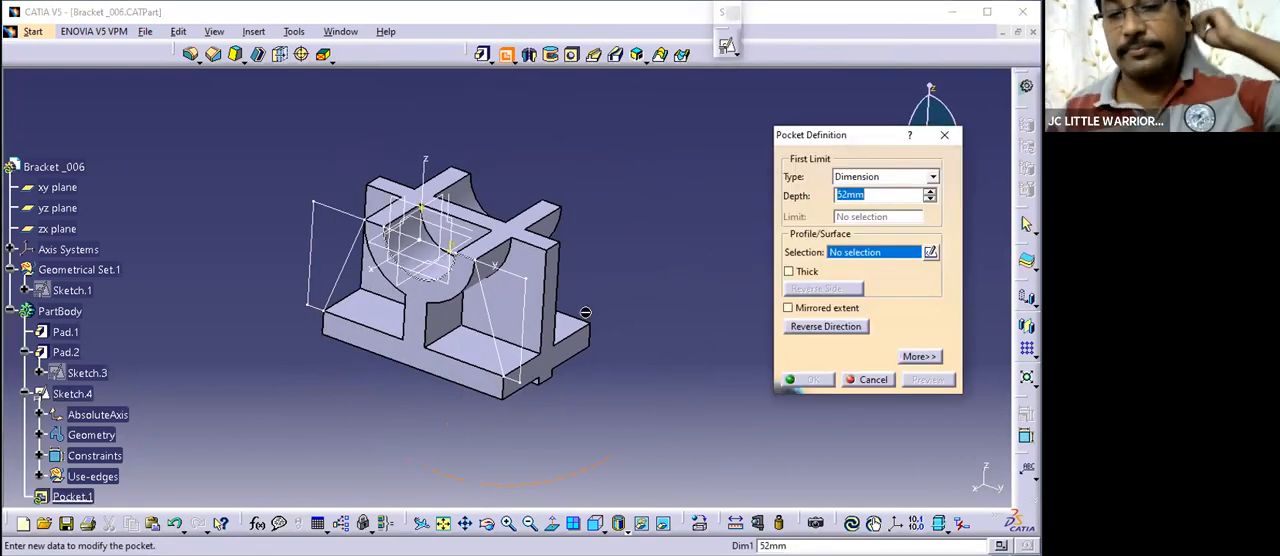
left_click(521, 292)
middle_click_drag(641, 350, 565, 355)
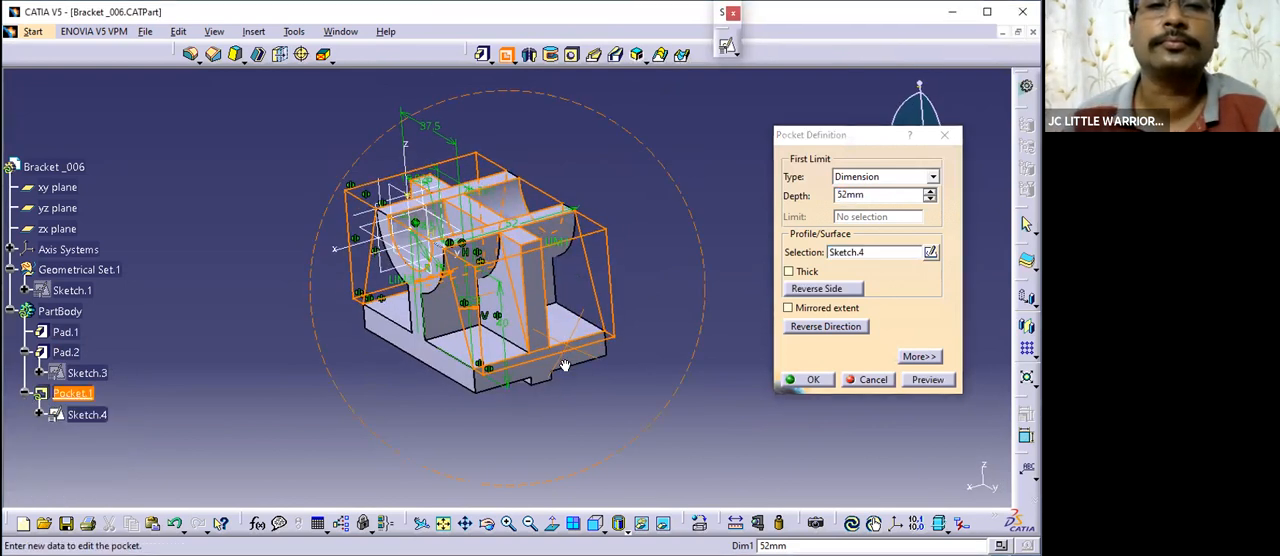
left_click(813, 379)
middle_click_drag(666, 233, 560, 360)
- Inspect Sketch.4, Sketch.3 and the underside of the base to find where the rib extends beyond the base
double_click(87, 414)
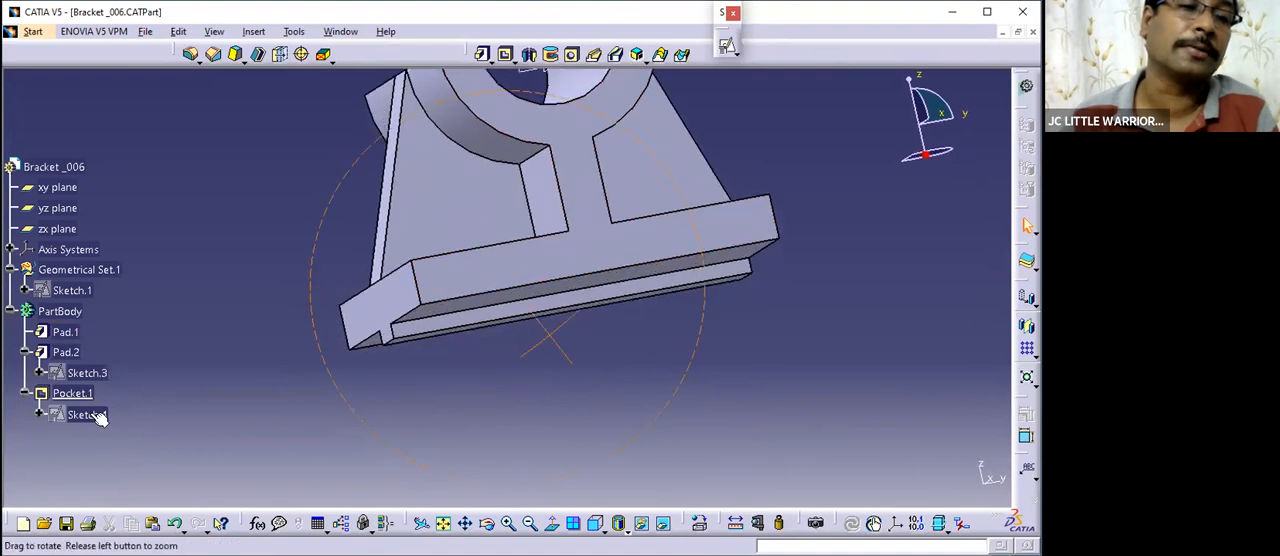
mouse_move(443, 297)
middle_mouse_down()
mouse_move(363, 206)
mouse_move(418, 180)
mouse_move(463, 214)
mouse_move(474, 357)
mouse_move(497, 312)
mouse_move(646, 309)
mouse_move(523, 274)
mouse_move(528, 197)
mouse_move(543, 309)
mouse_move(414, 314)
mouse_move(487, 318)
mouse_move(451, 321)
mouse_move(478, 282)
middle_mouse_up()
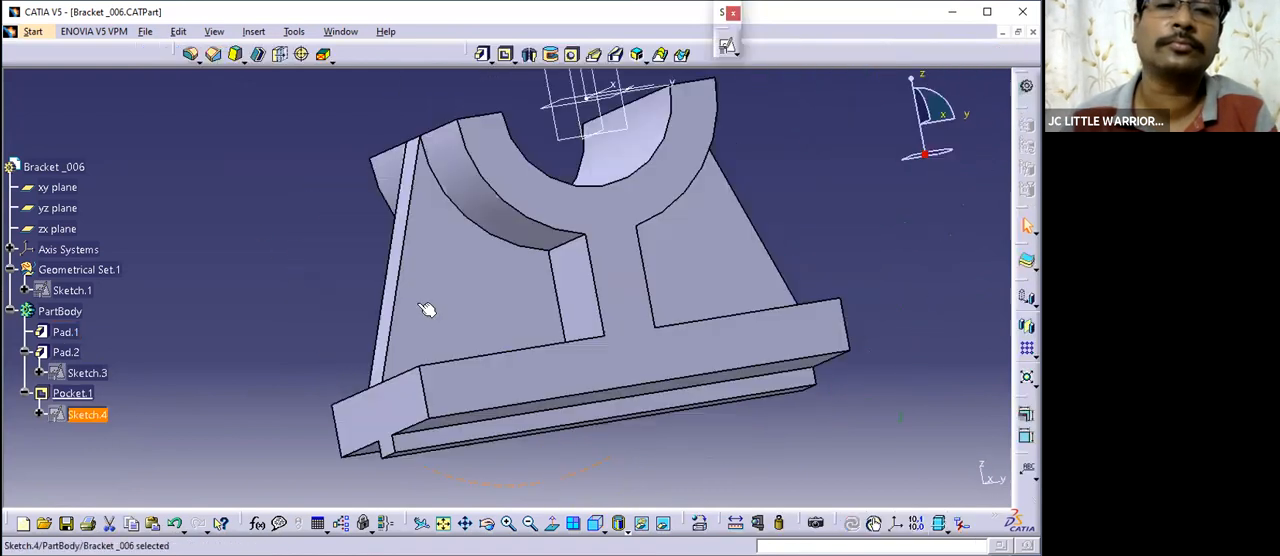
double_click(84, 373)
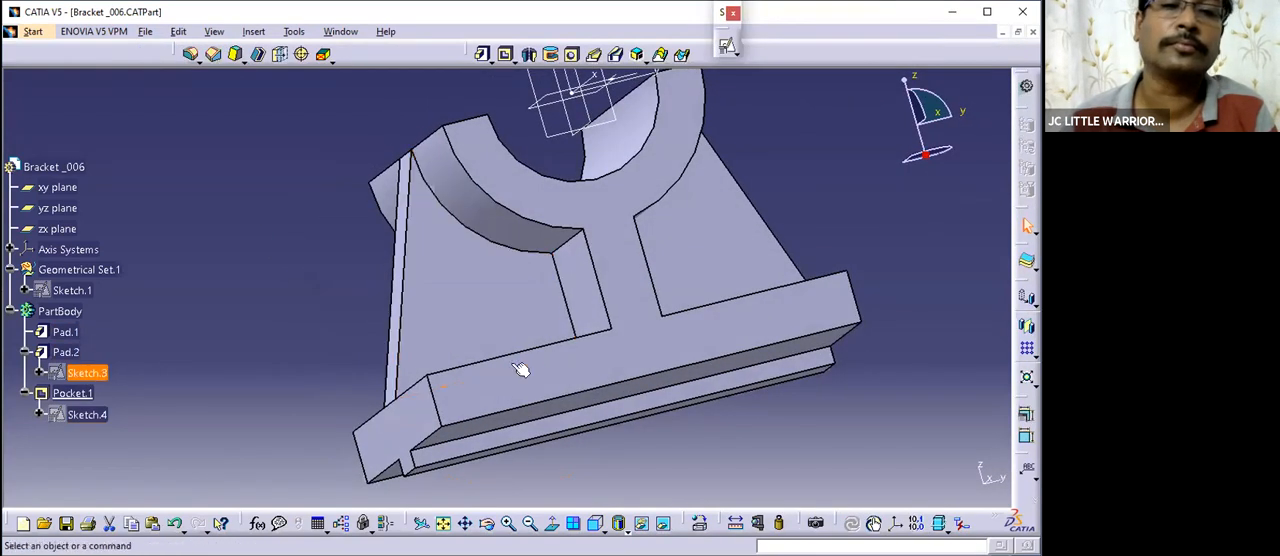
mouse_move(580, 200)
middle_mouse_down()
mouse_move(432, 285)
mouse_move(522, 347)
mouse_move(464, 342)
mouse_move(488, 306)
middle_mouse_up()
key("ctrl+q")
mouse_move(541, 335)
middle_mouse_down()
mouse_move(583, 329)
mouse_move(515, 399)
mouse_move(445, 200)
middle_mouse_up()
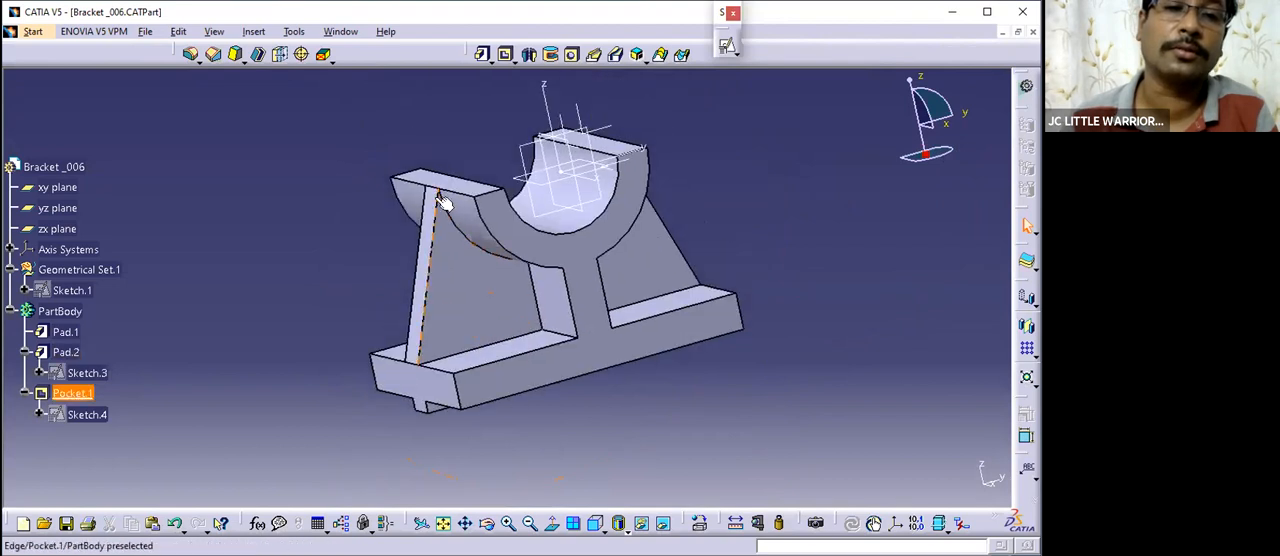
middle_click_drag(478, 370, 594, 408)
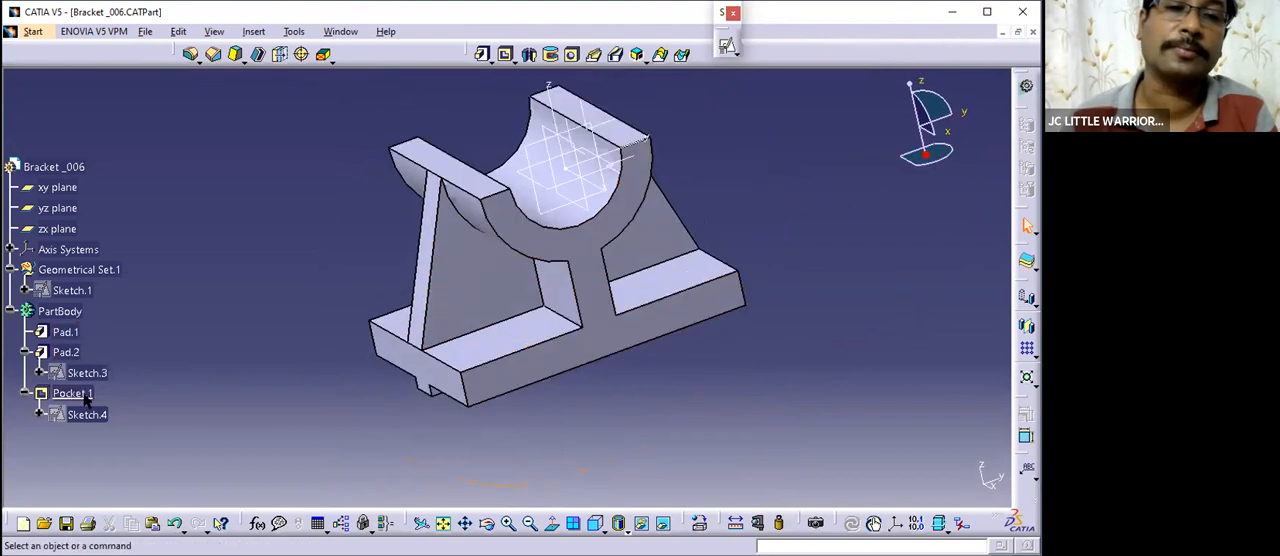
- Edit the Pad.2 rib and try different pad lengths, up to 61 mm, against the base's underside
double_click(60, 348)
middle_click_drag(519, 349, 600, 260)
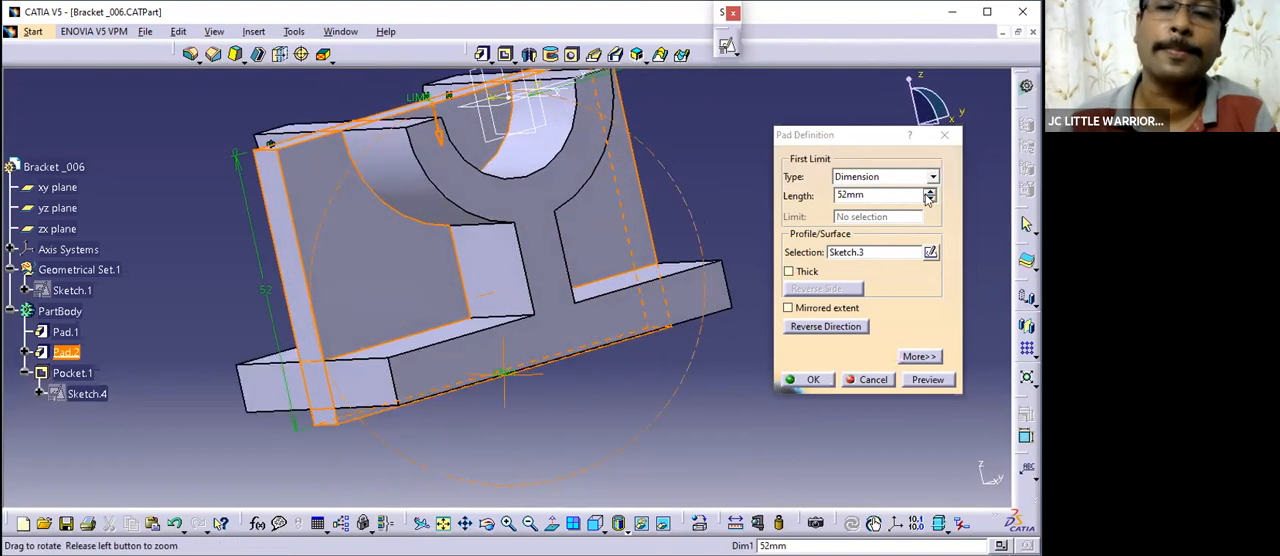
left_click(930, 191)
left_click(930, 191)
left_click(930, 191)
left_click(930, 191)
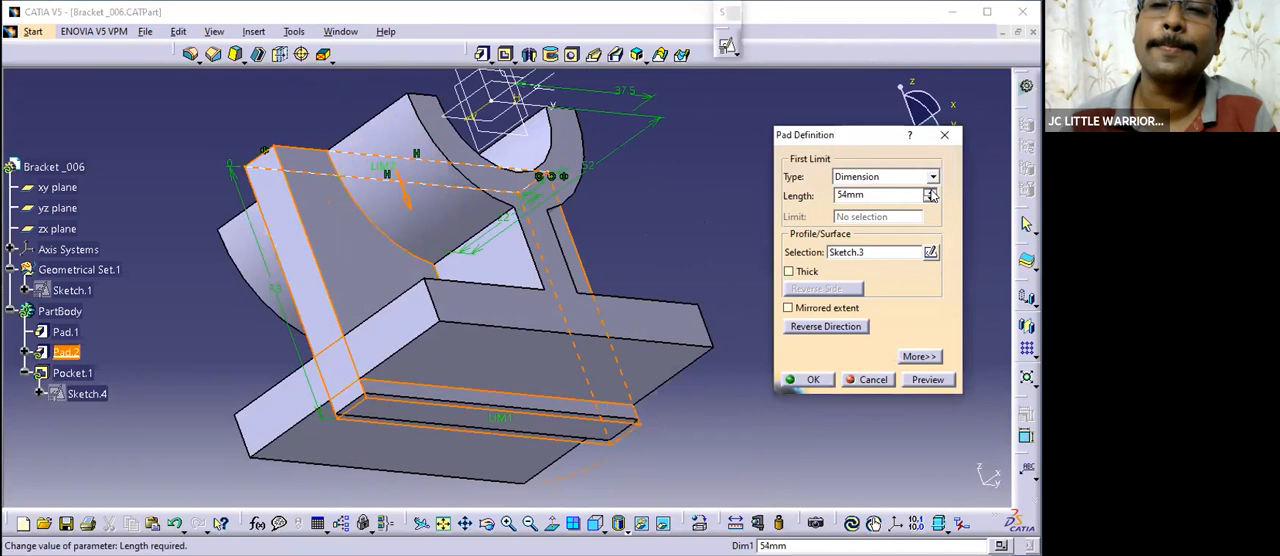
left_click(930, 191)
left_click(930, 191)
left_click(930, 191)
left_click(930, 191)
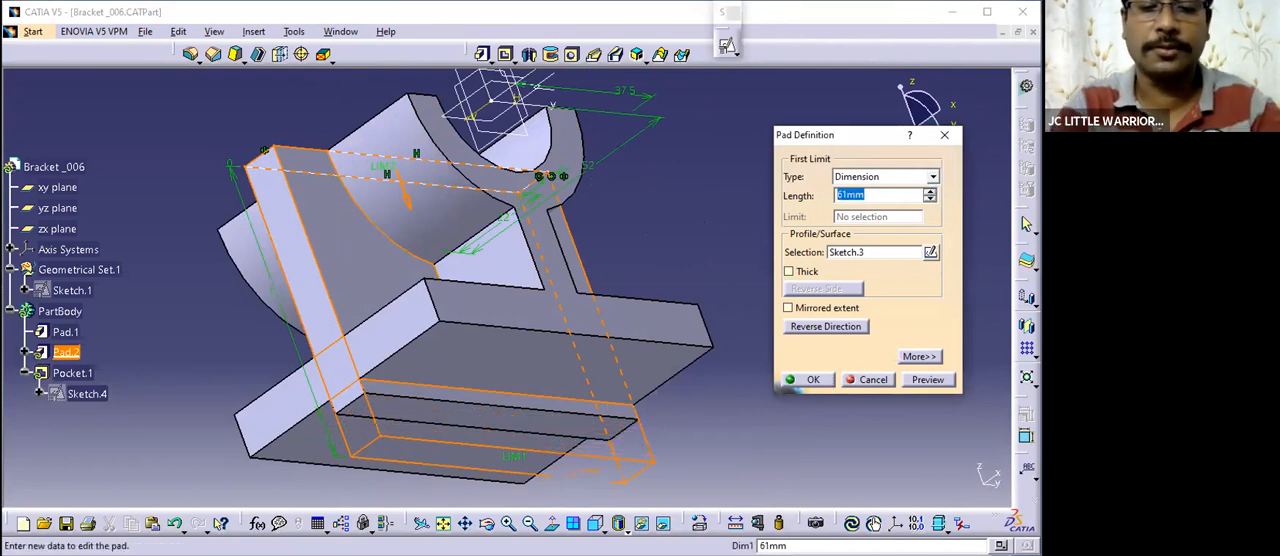
key("Return")
- Measure the distance between the rib's lower face and the underside of the base, without keeping the measurement
left_click(692, 254)
mouse_move(524, 355)
middle_mouse_down()
mouse_move(597, 271)
mouse_move(600, 195)
middle_mouse_up()
left_click(708, 525)
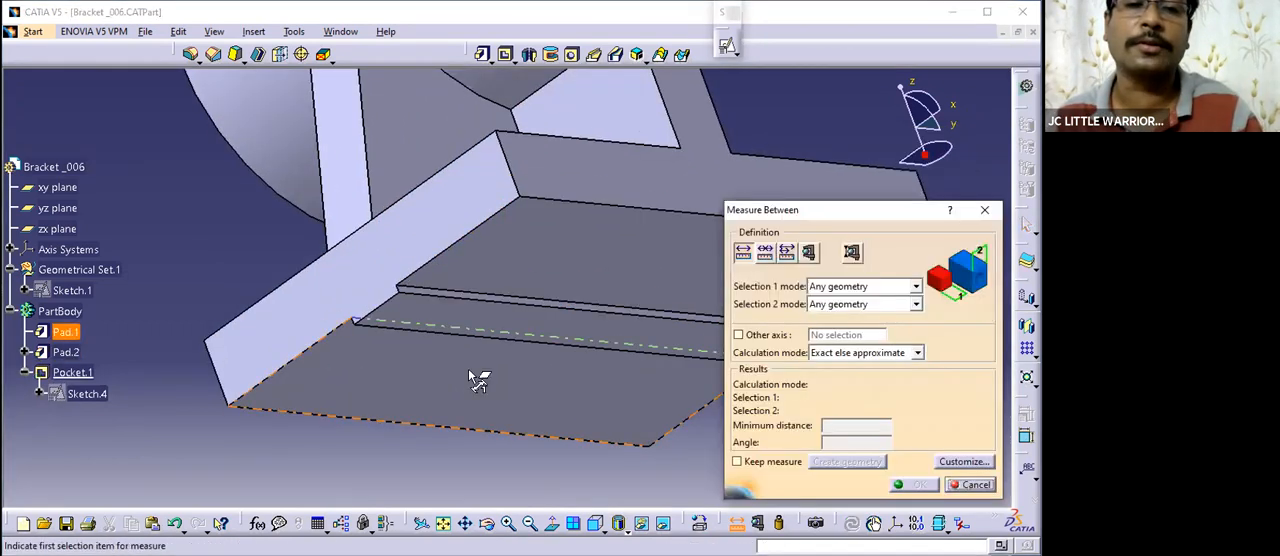
middle_click_drag(468, 369, 435, 312)
left_click(428, 314)
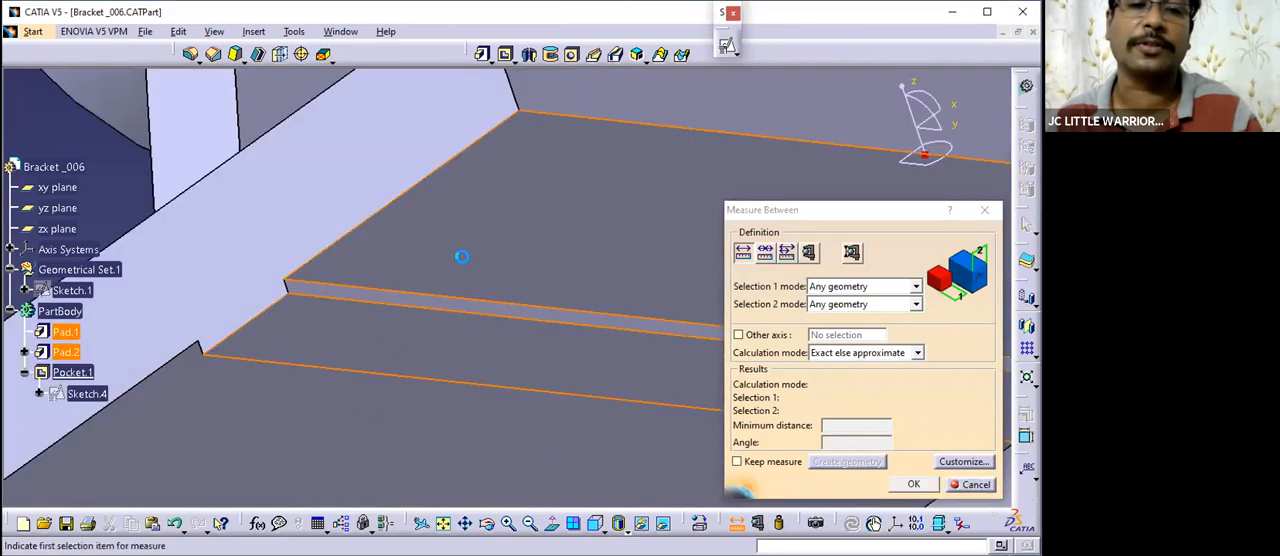
left_click(962, 488)
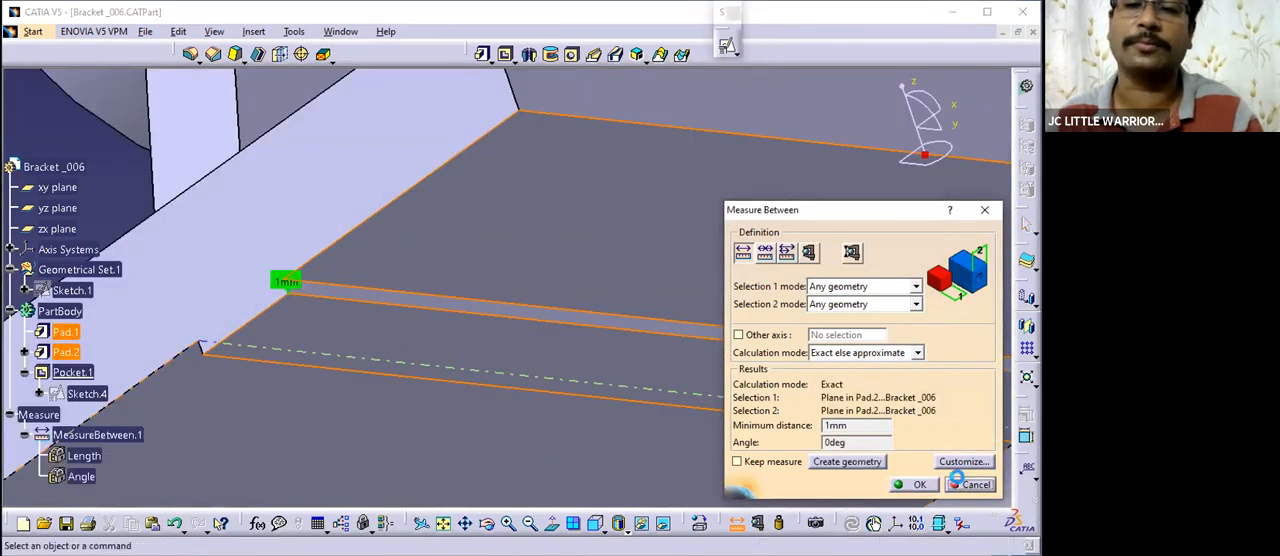
- Set the Pad.2 rib's length to 49 mm and save the part
middle_click_drag(557, 285, 514, 322, "ctrl")
double_click(487, 298)
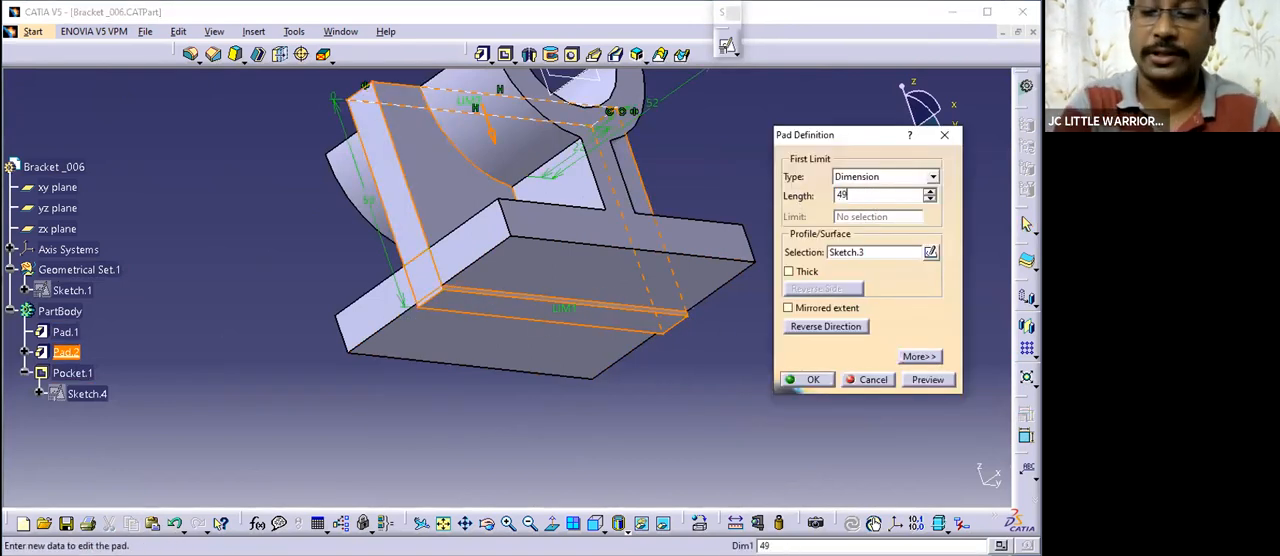
key("Return")
middle_click_drag(625, 204, 612, 371, "ctrl")
middle_click_drag(509, 312, 689, 246)
key("ctrl+s")
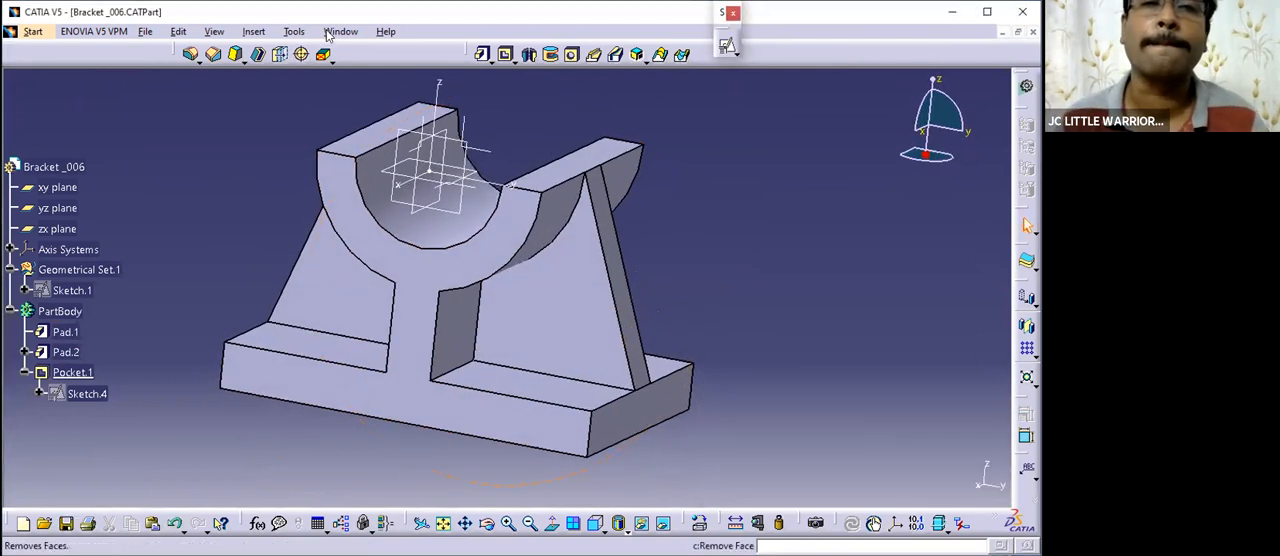
- Tile the part and practice drawing windows vertically and show the bracket in an isometric view for comparison with the drawing
left_click(338, 31)
key("Escape")
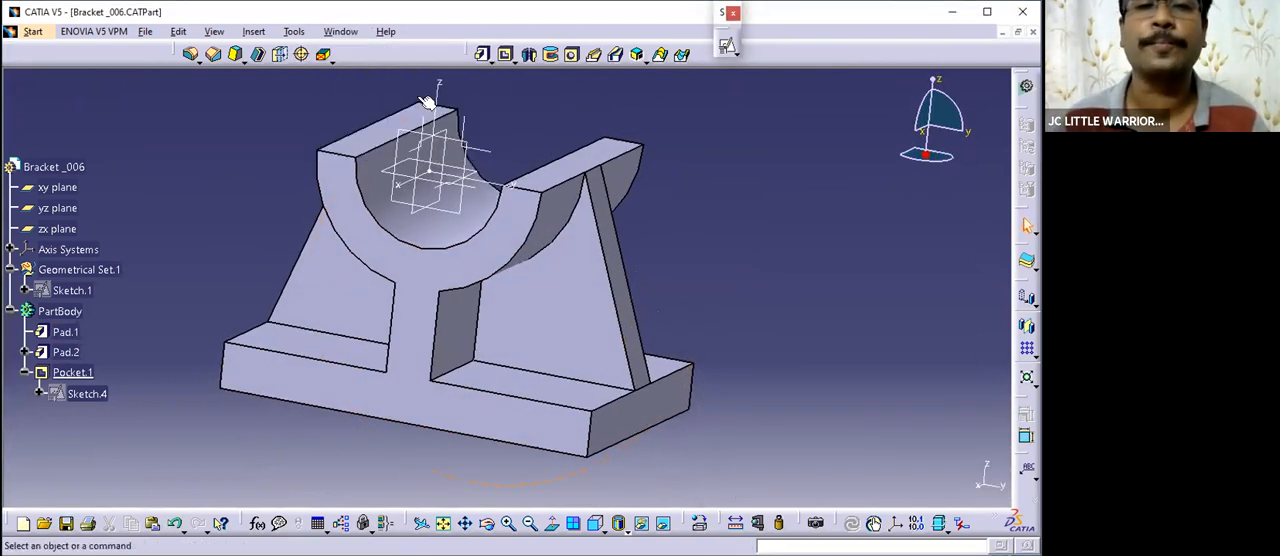
left_click(338, 31)
left_click(352, 84)
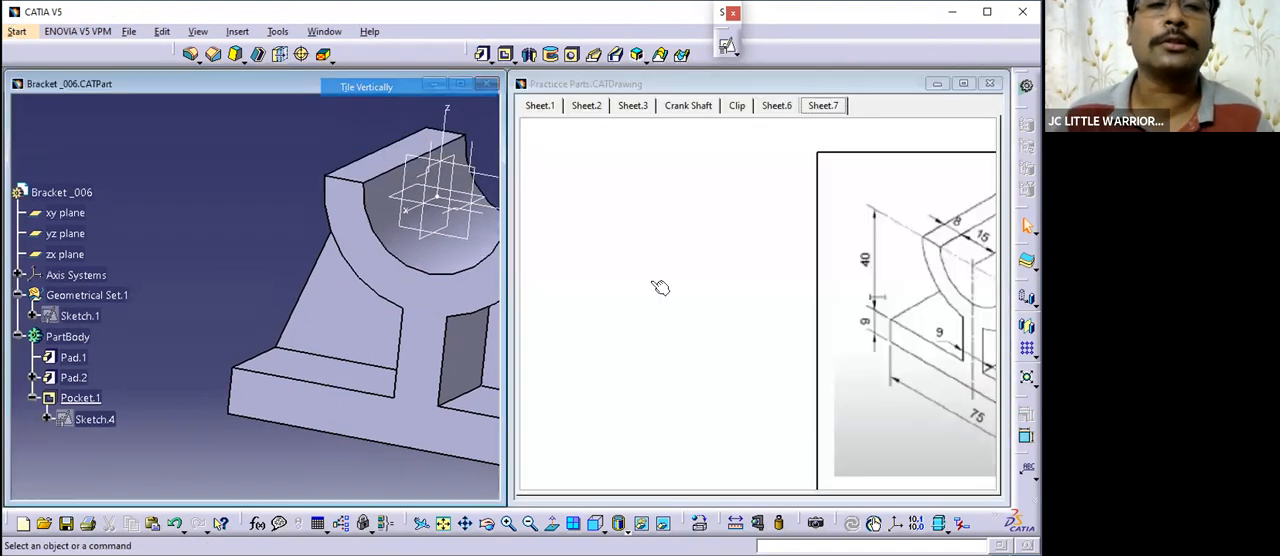
middle_click_drag(367, 313, 350, 394)
left_click(595, 523)
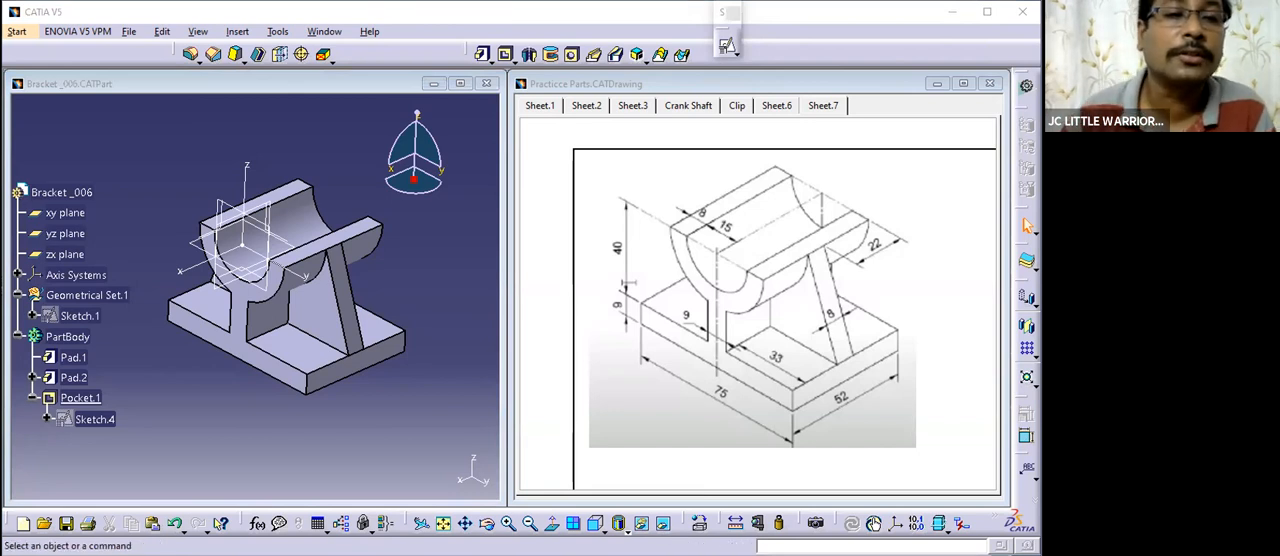
scroll(139, 195, "down", 2)
middle_click_drag(241, 283, 289, 380)
middle_click_drag(383, 361, 380, 348)
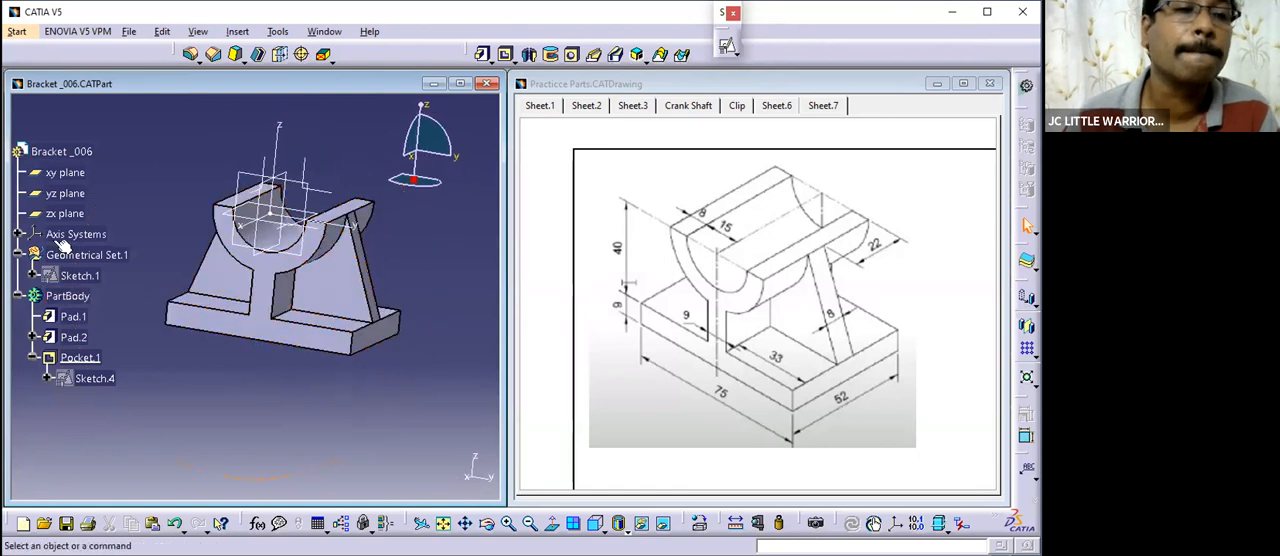
- Hide the xy, yz and zx planes and Axis System.1 so only the bracket solid is displayed
left_click(69, 173)
left_click(74, 215, "shift")
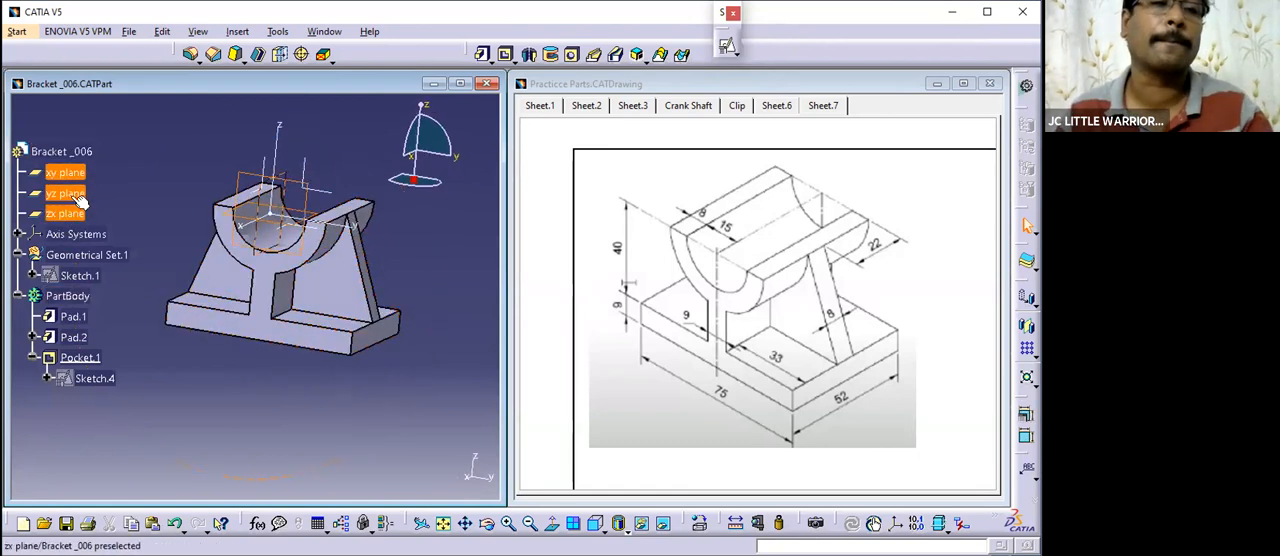
right_click(66, 170)
left_click(100, 211)
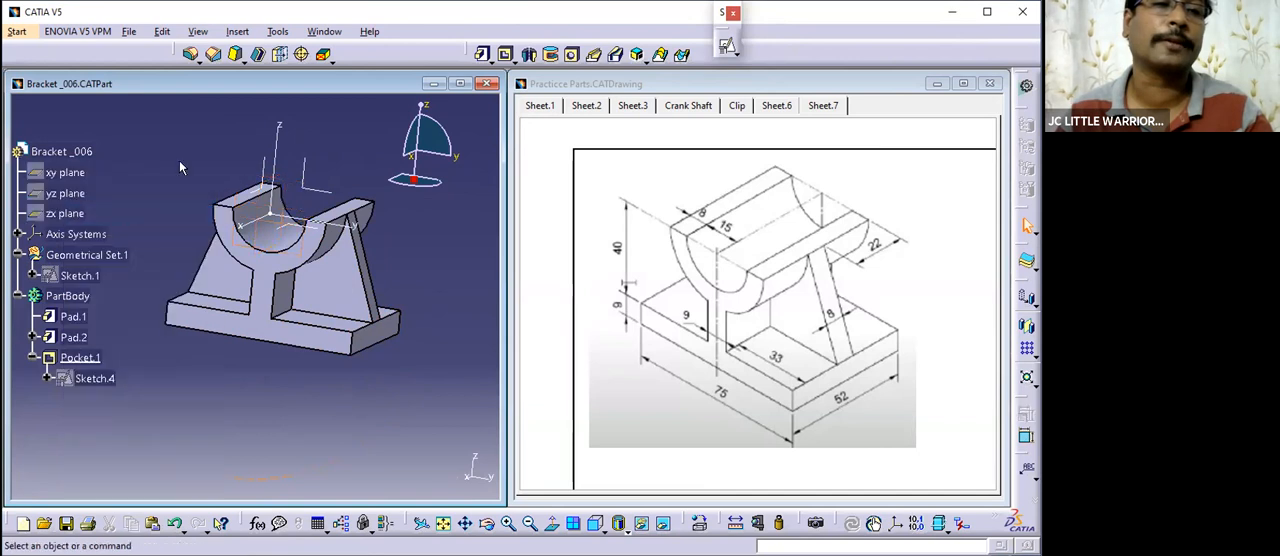
left_click(18, 234)
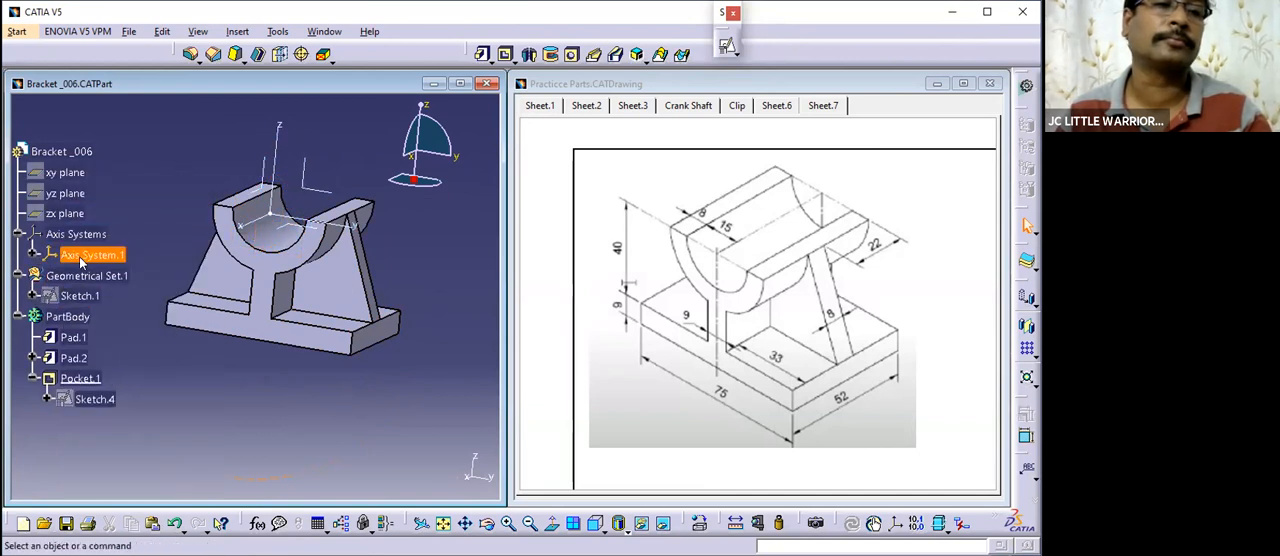
right_click(92, 255)
left_click(129, 290)
middle_click_drag(292, 299, 370, 406)
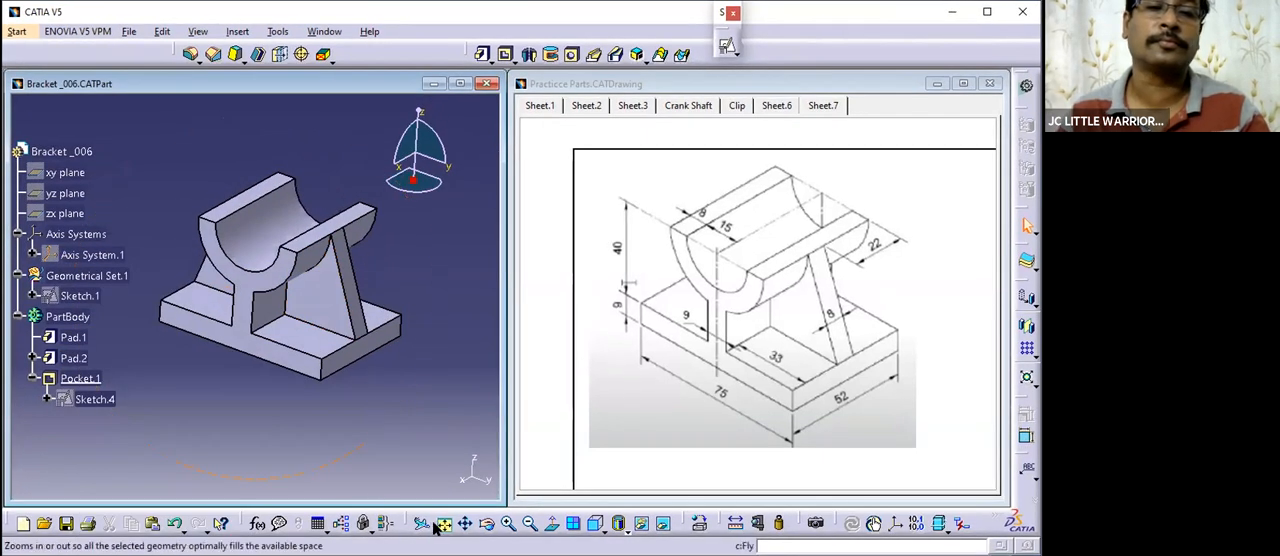